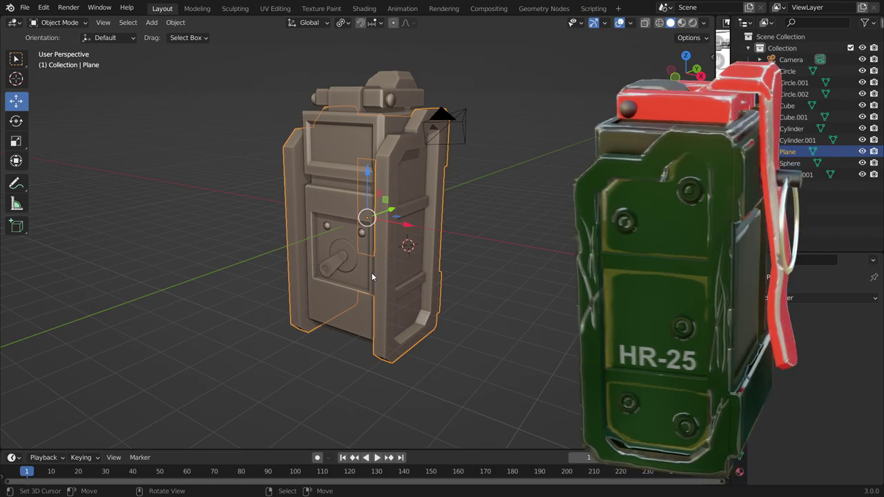
- Orbit around the canister and switch to UV Editing, showing the Plane frame in Edit Mode
{"action": "mouse_move", "coordinate": [329, 72]}
{"action": "middle_mouse_down"}
{"action": "mouse_move", "coordinate": [451, 248]}
{"action": "mouse_move", "coordinate": [404, 133]}
{"action": "middle_mouse_up"}
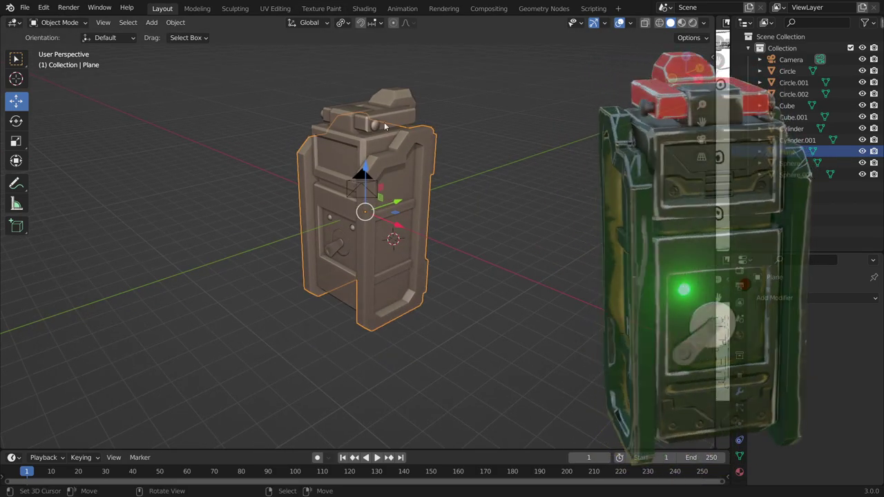
{"action": "left_click", "coordinate": [276, 9]}
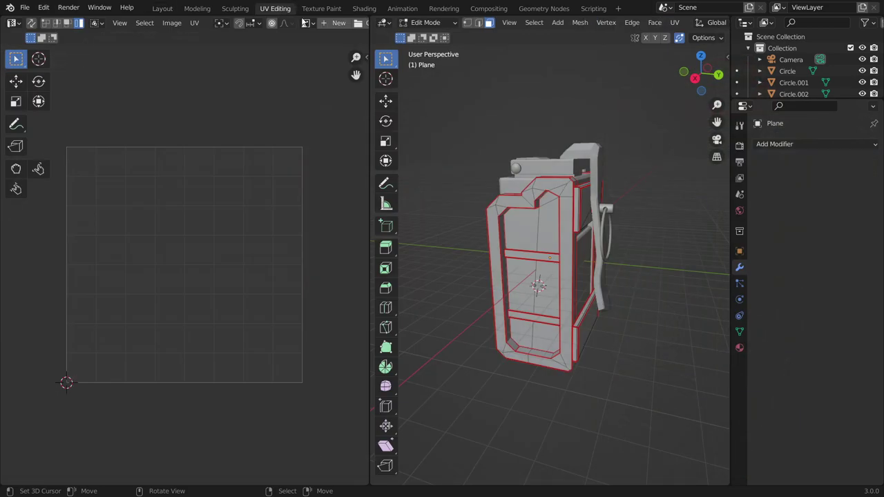
- Select the whole Plane mesh, unwrap it with Smart UV Project, and return to Layout
{"action": "key", "text": "a"}
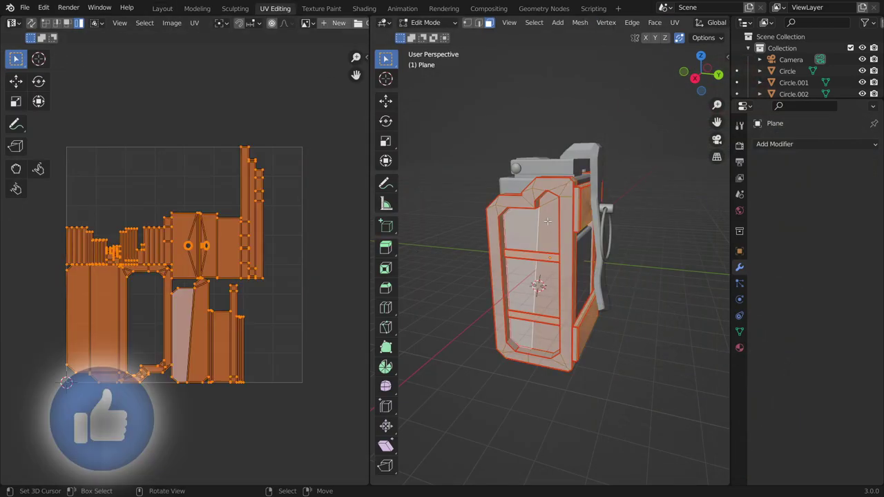
{"action": "key", "text": "u"}
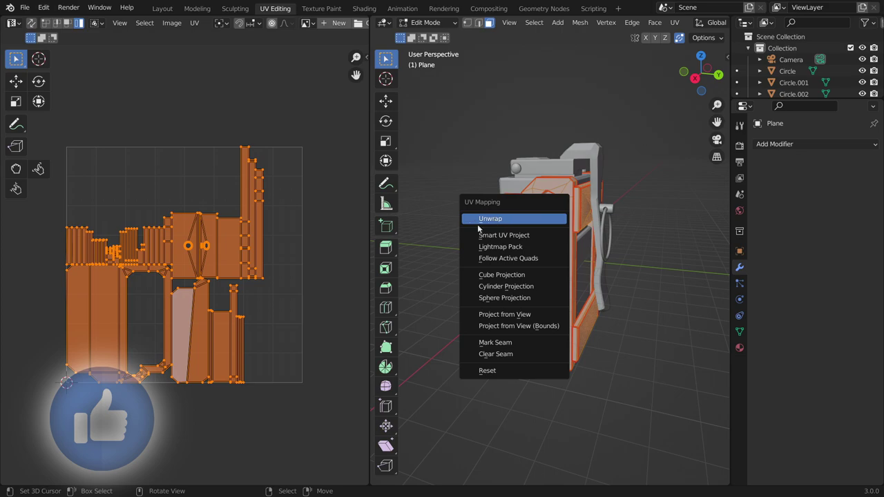
{"action": "left_click", "coordinate": [494, 238]}
{"action": "left_click", "coordinate": [492, 325]}
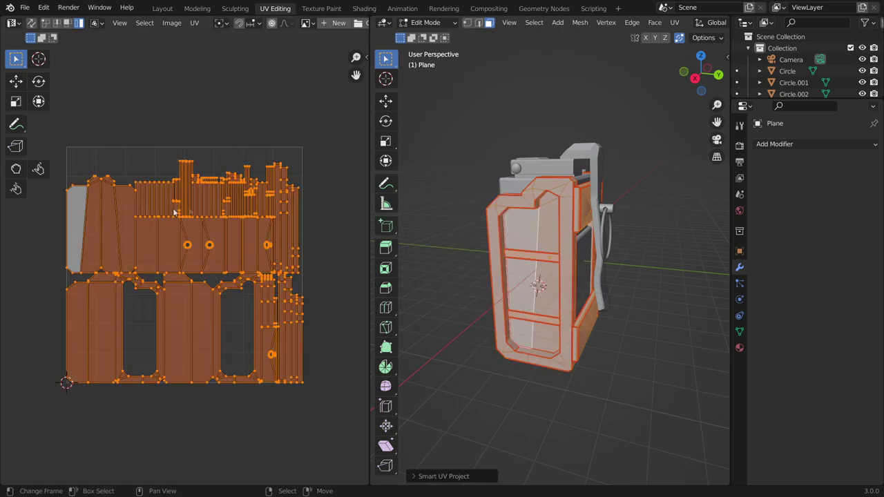
{"action": "left_click", "coordinate": [163, 8]}
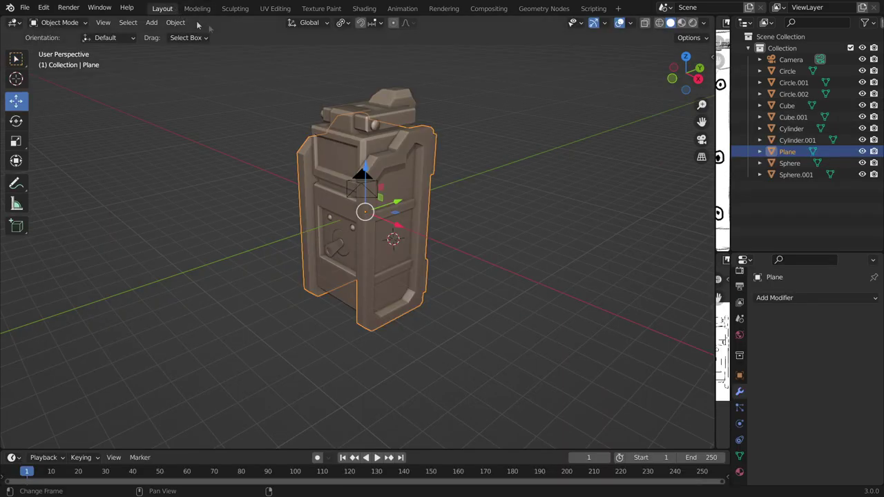
- Switch to the Texture Paint workspace with Material Preview shading on the frame
{"action": "left_click", "coordinate": [320, 10]}
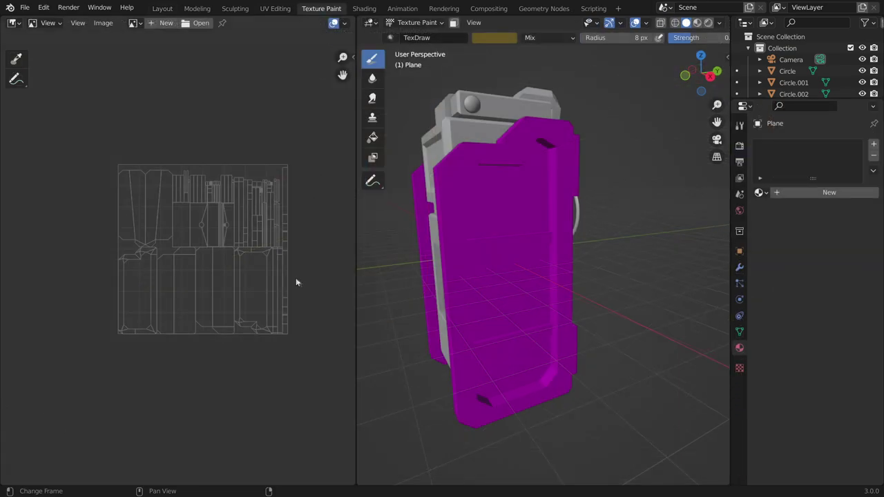
{"action": "middle_click_drag", "start_coordinate": [444, 266], "coordinate": [499, 210]}
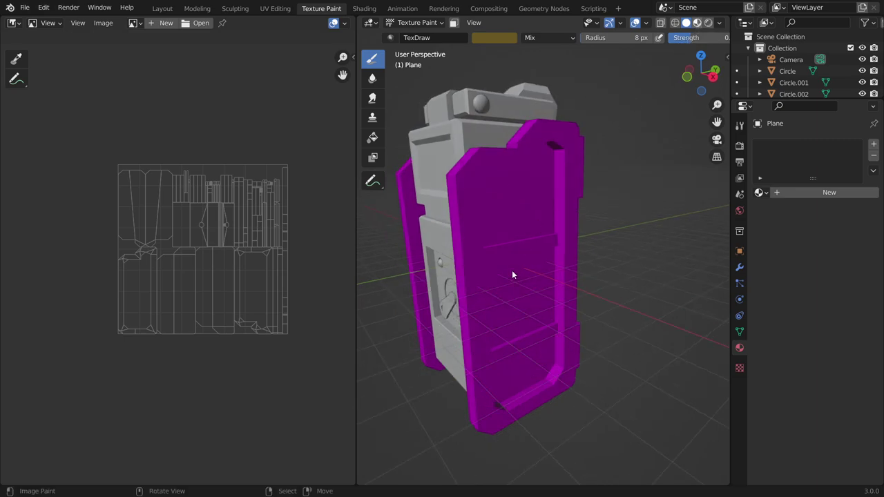
{"action": "key", "text": "z"}
{"action": "mouse_move", "coordinate": [511, 269]}
{"action": "middle_mouse_down"}
{"action": "mouse_move", "coordinate": [495, 239]}
{"action": "mouse_move", "coordinate": [525, 202]}
{"action": "middle_mouse_up"}
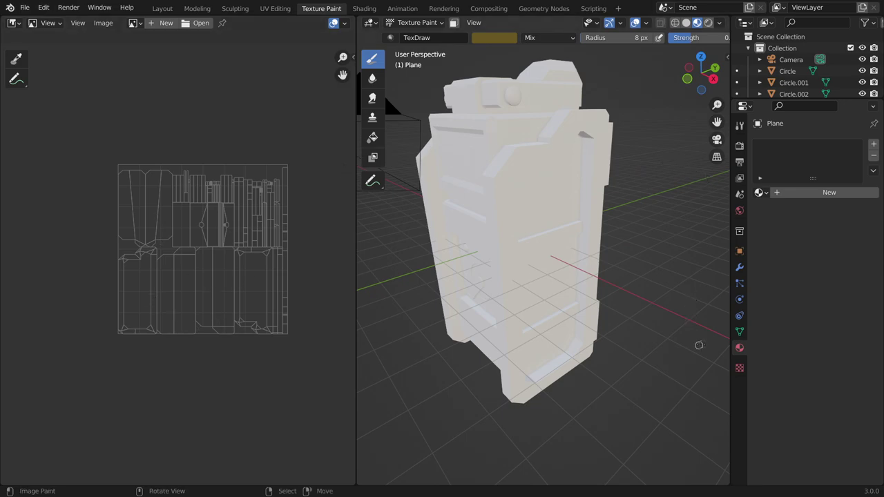
- Create a new Plane material named BASE and isolate the Plane in local view
{"action": "left_click", "coordinate": [800, 198]}
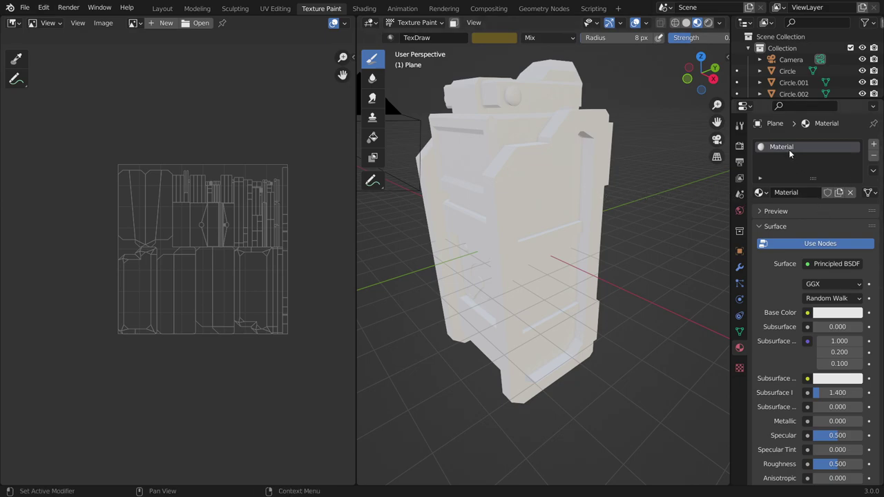
{"action": "type", "text": "BASE"}
{"action": "key", "text": "Return"}
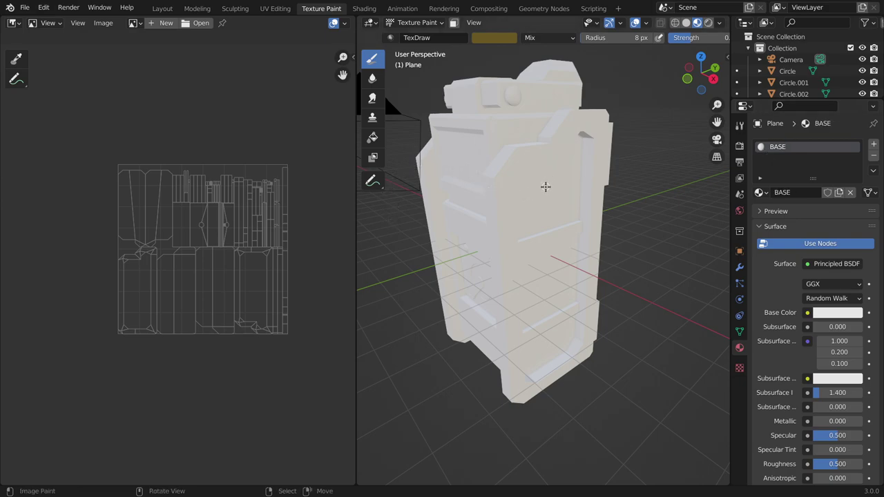
{"action": "key", "text": "KP_Divide"}
{"action": "mouse_move", "coordinate": [561, 174]}
{"action": "middle_mouse_down"}
{"action": "mouse_move", "coordinate": [491, 201]}
{"action": "mouse_move", "coordinate": [539, 219]}
{"action": "mouse_move", "coordinate": [597, 204]}
{"action": "mouse_move", "coordinate": [566, 207]}
{"action": "middle_mouse_up"}
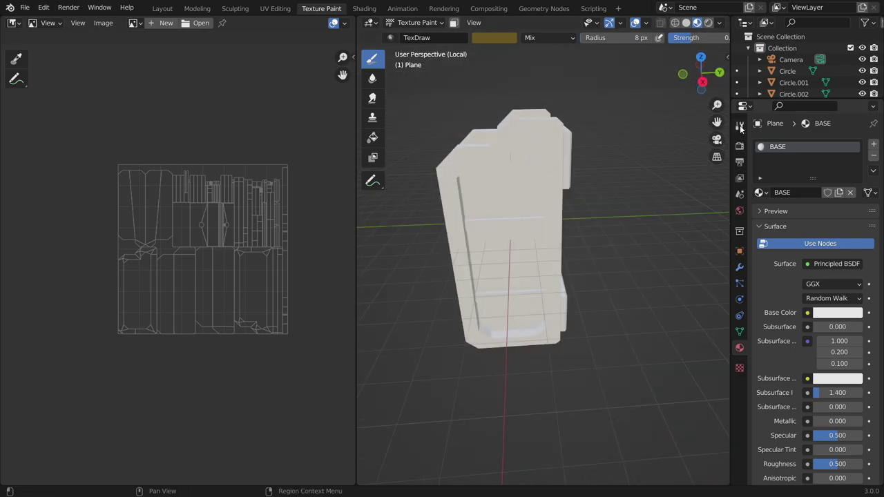
- Add a black 1024 px 'BASE Base Color' paint texture slot from the Tool tab's Texture Slots
{"action": "left_click", "coordinate": [740, 125]}
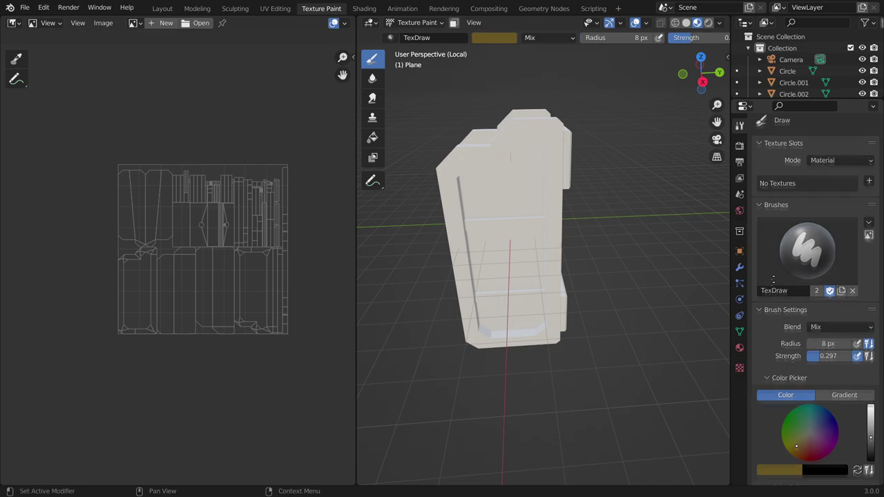
{"action": "scroll", "coordinate": [779, 160], "scroll_direction": "down", "scroll_amount": 4}
{"action": "scroll", "coordinate": [779, 160], "scroll_direction": "down", "scroll_amount": 1}
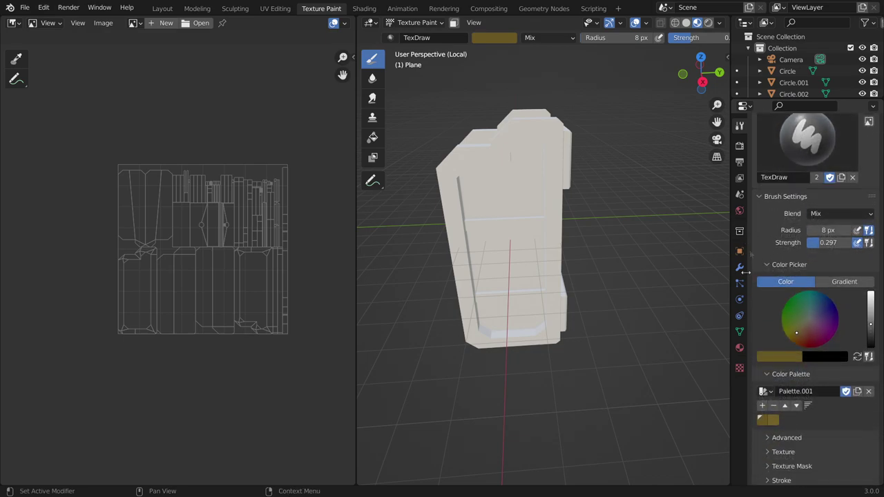
{"action": "scroll", "coordinate": [817, 197], "scroll_direction": "up", "scroll_amount": 4}
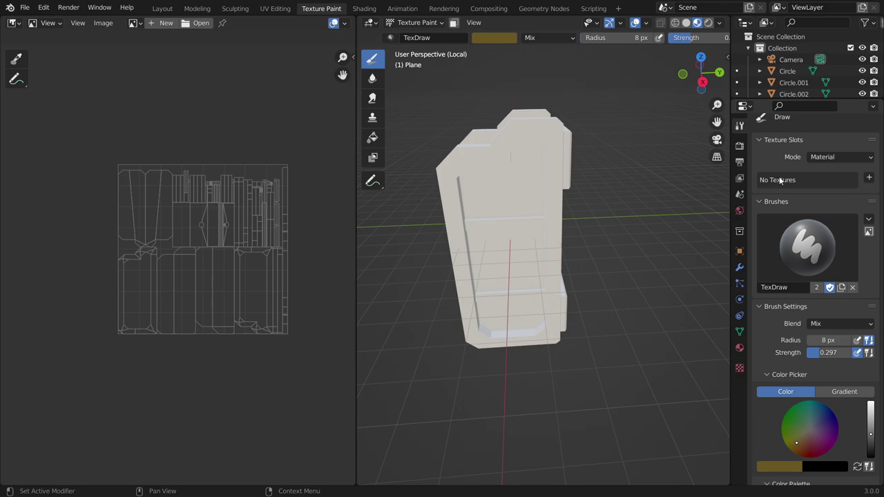
{"action": "left_click", "coordinate": [870, 181]}
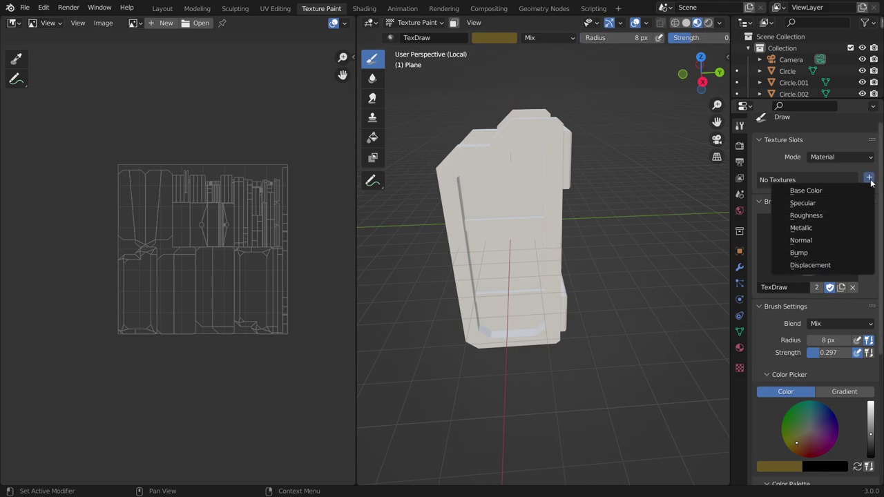
{"action": "left_click", "coordinate": [806, 190]}
{"action": "left_click", "coordinate": [777, 259]}
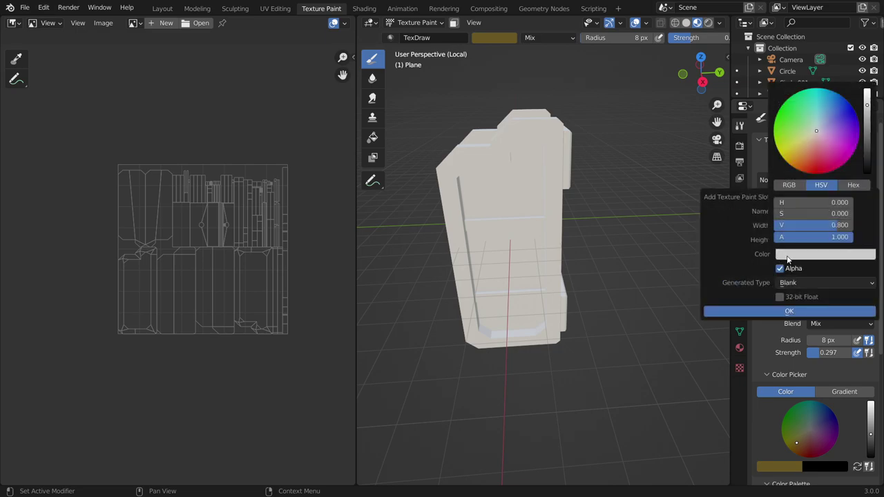
{"action": "left_click_drag", "start_coordinate": [866, 111], "coordinate": [869, 173]}
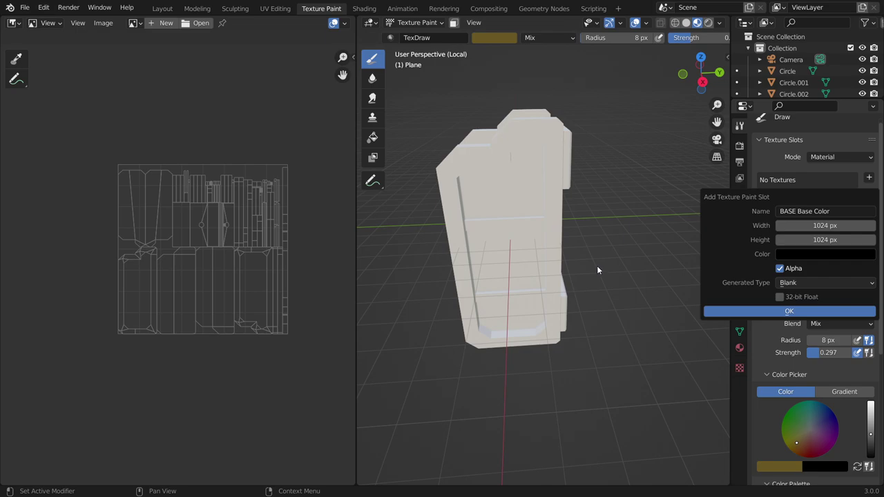
{"action": "left_click", "coordinate": [739, 313]}
{"action": "mouse_move", "coordinate": [497, 228]}
{"action": "middle_mouse_down"}
{"action": "mouse_move", "coordinate": [538, 201]}
{"action": "mouse_move", "coordinate": [537, 217]}
{"action": "mouse_move", "coordinate": [691, 207]}
{"action": "middle_mouse_up"}
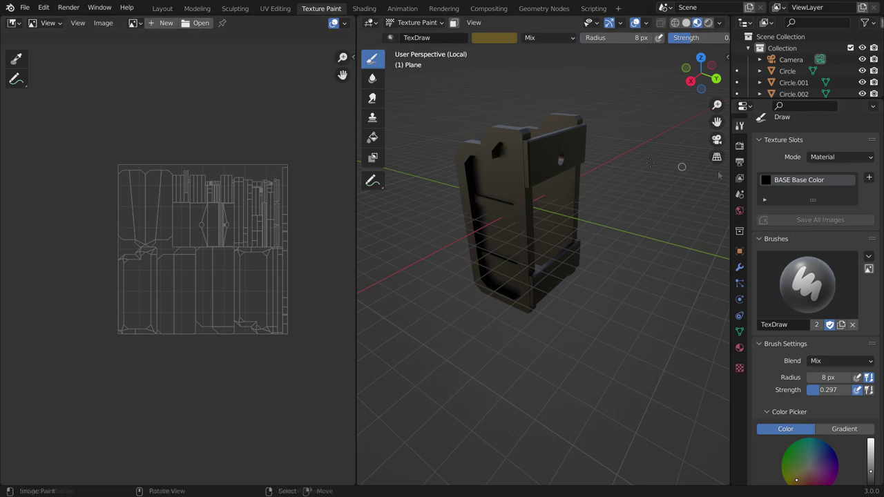
{"action": "left_click", "coordinate": [134, 23]}
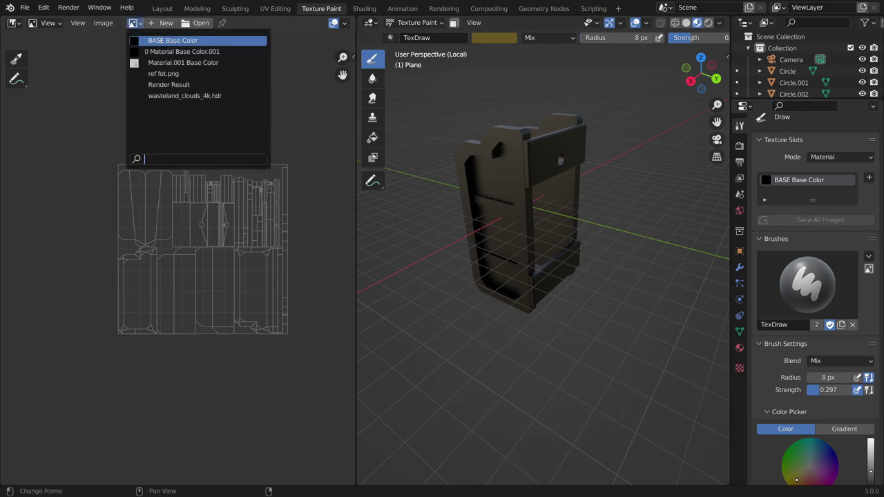
- Show BASE Base Color in the image editor, then delete its image texture node in Shading
{"action": "key", "text": "Return"}
{"action": "scroll", "coordinate": [186, 259], "scroll_direction": "down", "scroll_amount": 5}
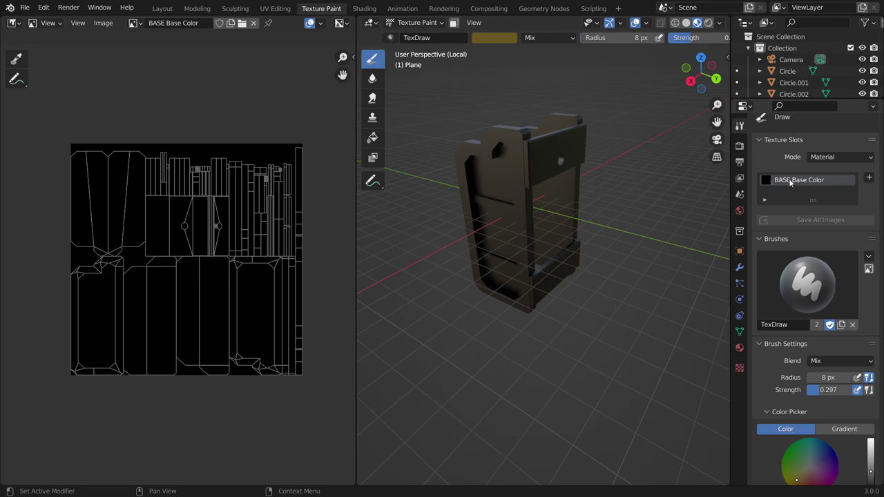
{"action": "left_click", "coordinate": [370, 11]}
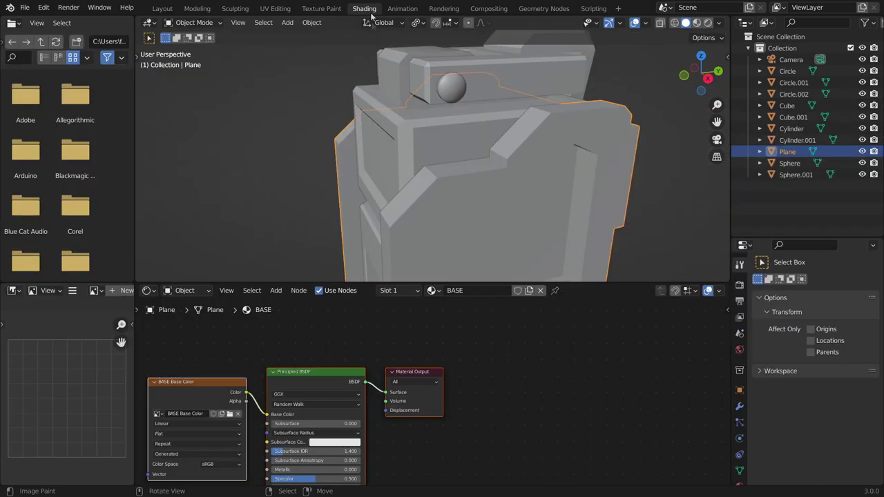
{"action": "key", "text": "KP_Decimal"}
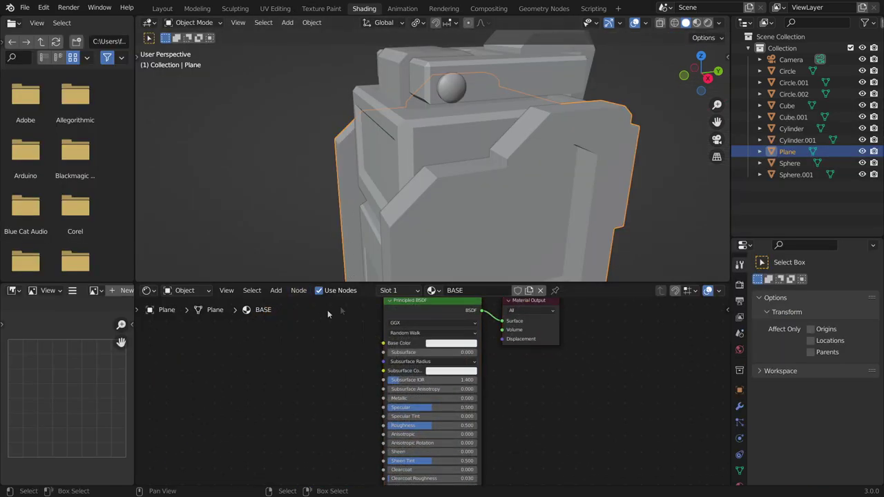
{"action": "left_click", "coordinate": [321, 8]}
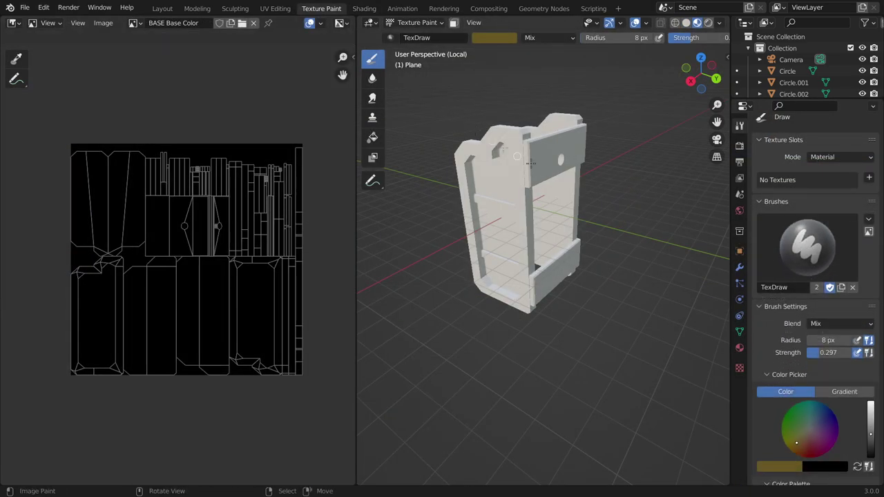
- Start a Base Color paint texture at 2048×2048 with a black fill colour
{"action": "left_click", "coordinate": [870, 180]}
{"action": "left_click", "coordinate": [817, 192]}
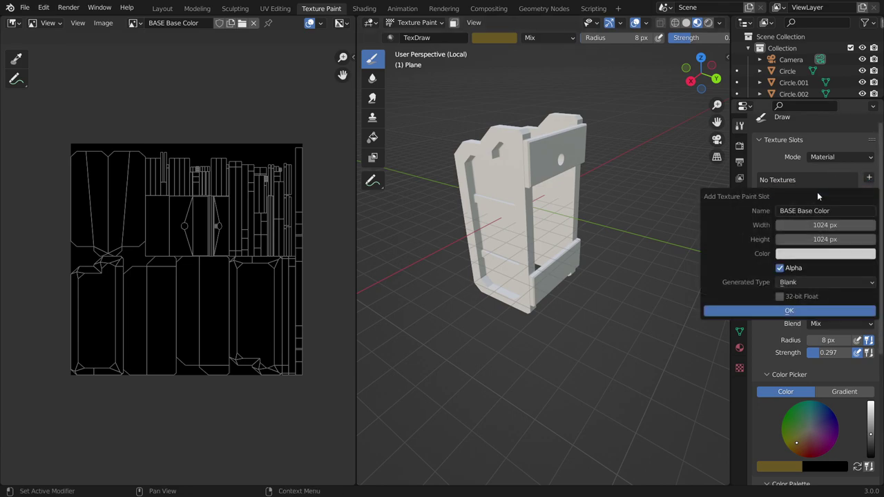
{"action": "left_click", "coordinate": [808, 226]}
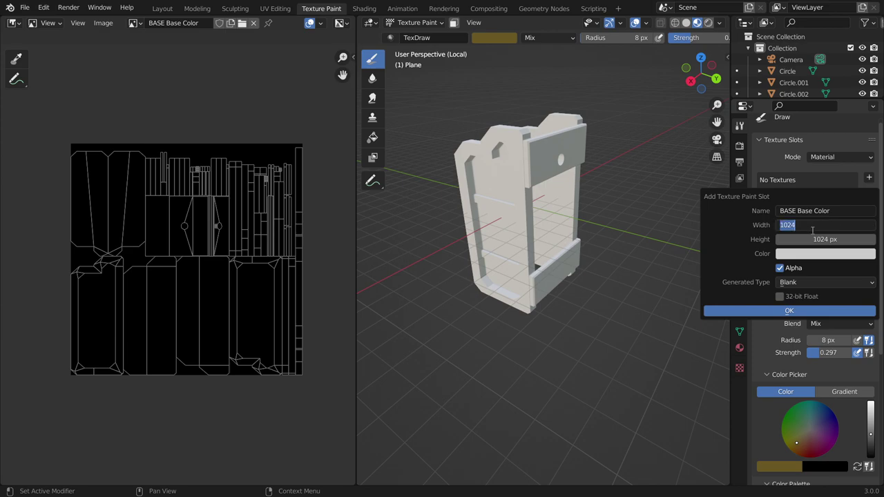
{"action": "type", "text": "2048"}
{"action": "key", "text": "Return"}
{"action": "left_click", "coordinate": [811, 239]}
{"action": "type", "text": "2"}
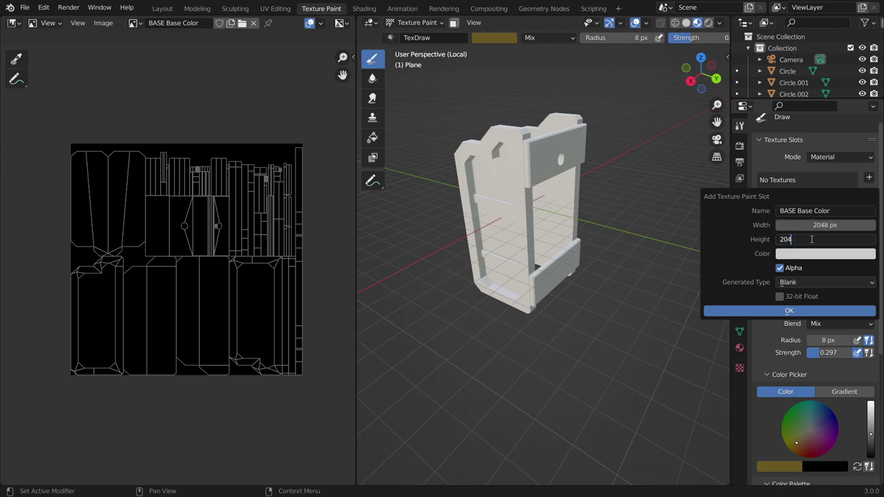
{"action": "key", "text": "Return"}
{"action": "left_click", "coordinate": [807, 256]}
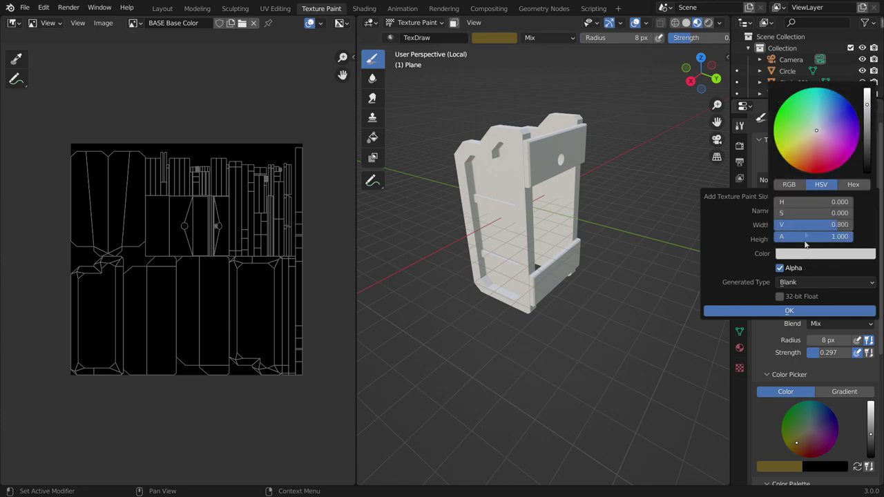
{"action": "left_click_drag", "start_coordinate": [868, 107], "coordinate": [867, 174]}
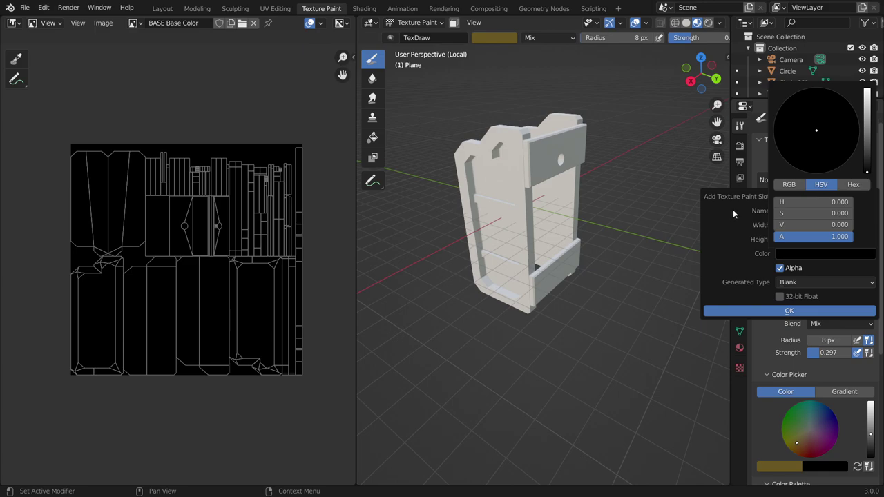
{"action": "left_click", "coordinate": [733, 209]}
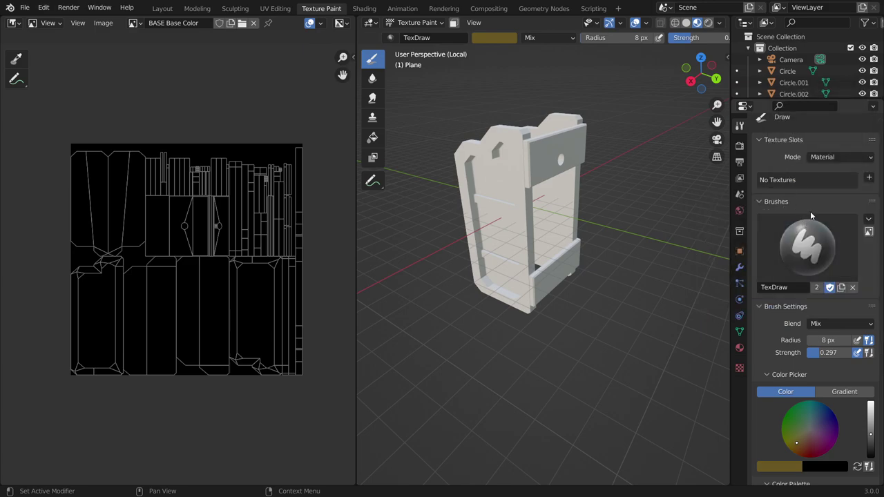
- Add the Base Color texture again at 2048×2048 with black fill, creating BASE Base Color.001
{"action": "left_click", "coordinate": [870, 180]}
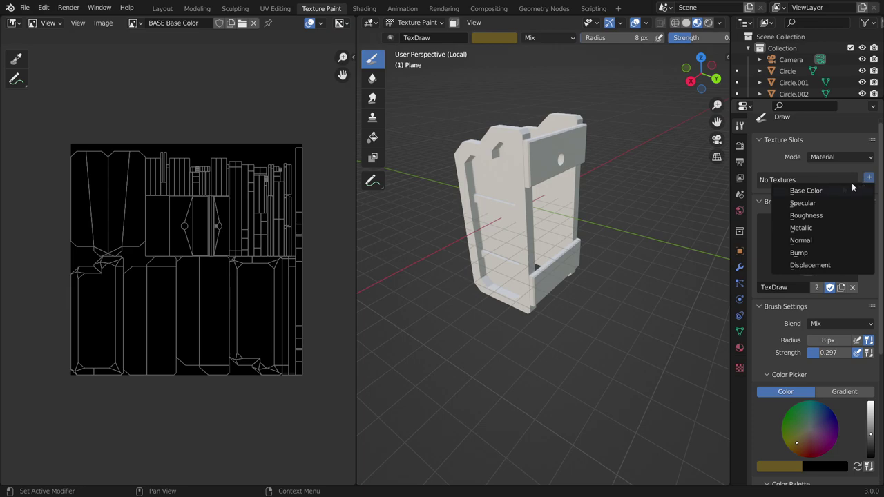
{"action": "left_click", "coordinate": [825, 190]}
{"action": "left_click", "coordinate": [814, 221]}
{"action": "type", "text": "2048"}
{"action": "left_click", "coordinate": [813, 237]}
{"action": "type", "text": "5"}
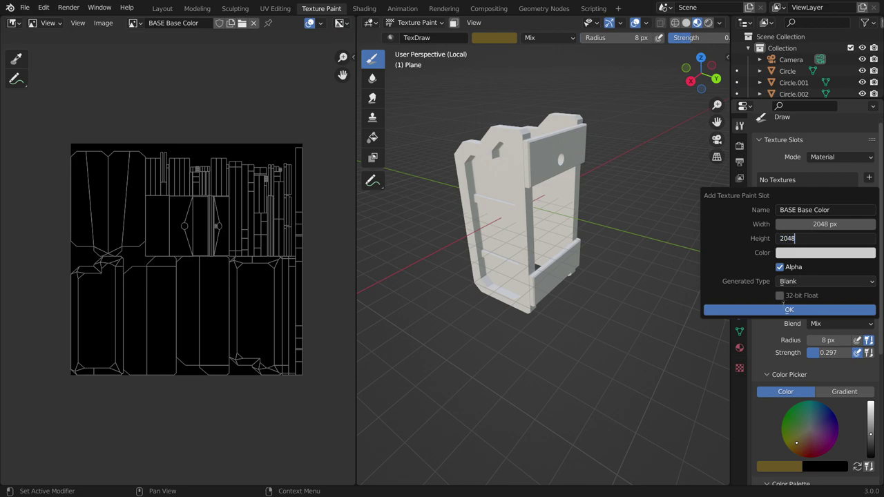
{"action": "key", "text": "Return"}
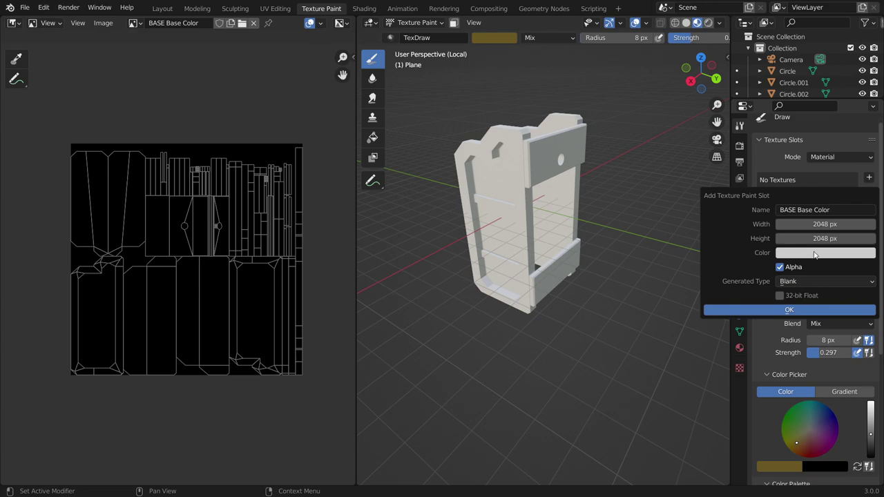
{"action": "left_click", "coordinate": [815, 253]}
{"action": "left_click_drag", "start_coordinate": [867, 104], "coordinate": [868, 167]}
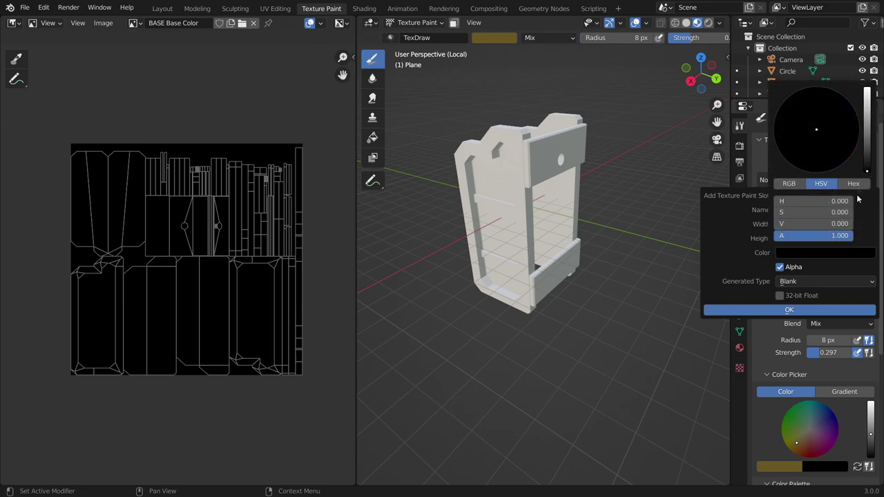
{"action": "left_click", "coordinate": [776, 310]}
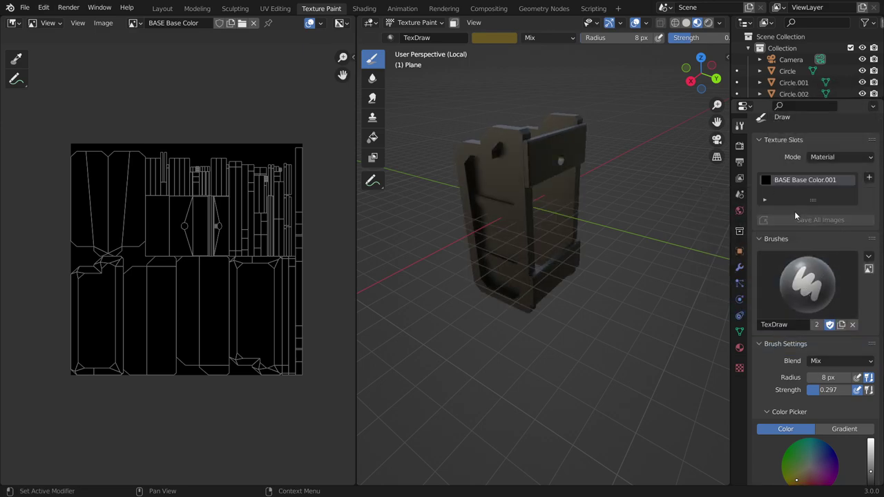
- Reopen and dismiss the texture slot type list without adding another texture
{"action": "left_click", "coordinate": [869, 177]}
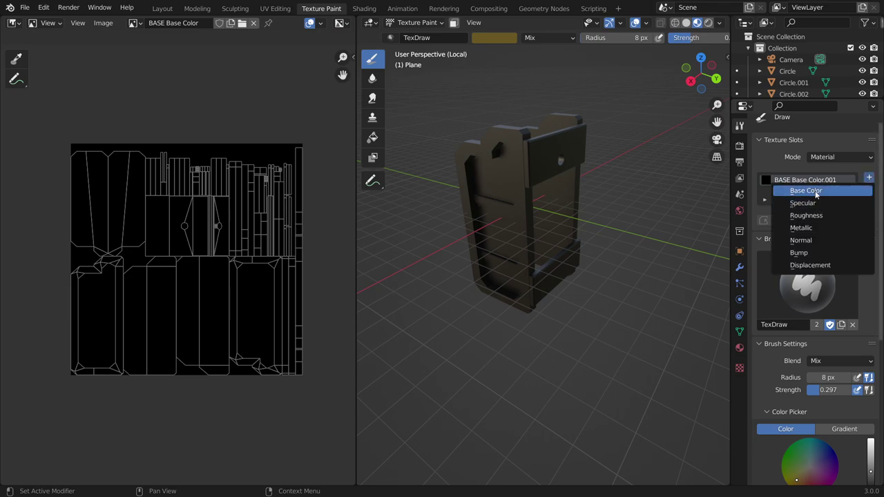
{"action": "left_click", "coordinate": [817, 193]}
{"action": "left_click", "coordinate": [790, 311]}
- Set the brush colour to pure white with saturation 0 and value 1
{"action": "middle_click_drag", "start_coordinate": [587, 207], "coordinate": [489, 47]}
{"action": "left_click", "coordinate": [492, 39]}
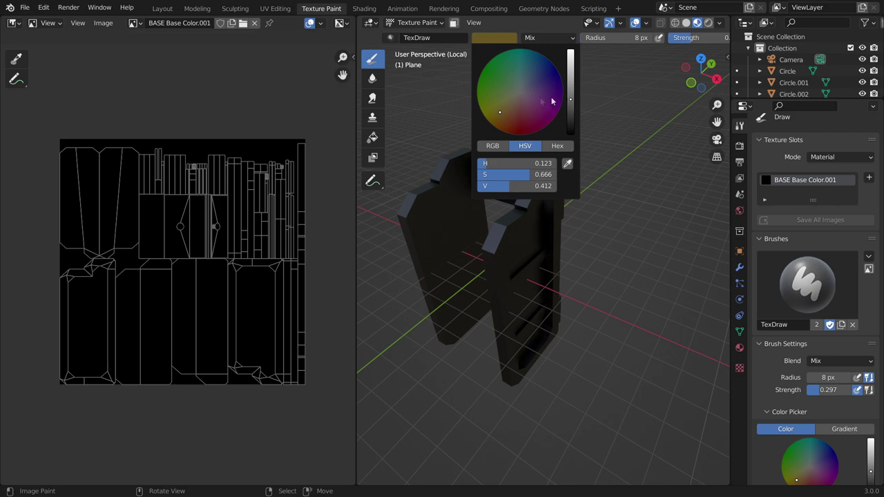
{"action": "left_click", "coordinate": [522, 90]}
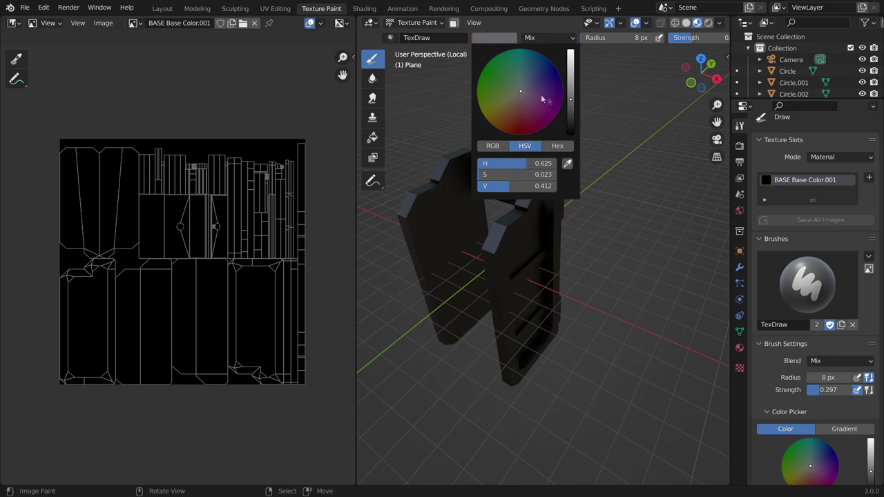
{"action": "left_click_drag", "start_coordinate": [572, 100], "coordinate": [570, 48]}
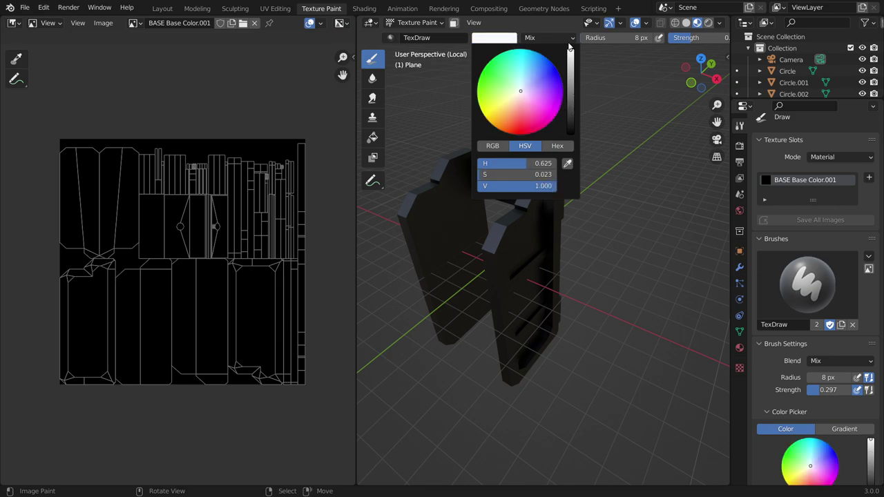
- Widen the 3D viewport over the image editor and frame the angled ledge
{"action": "middle_click_drag", "start_coordinate": [511, 232], "coordinate": [543, 209]}
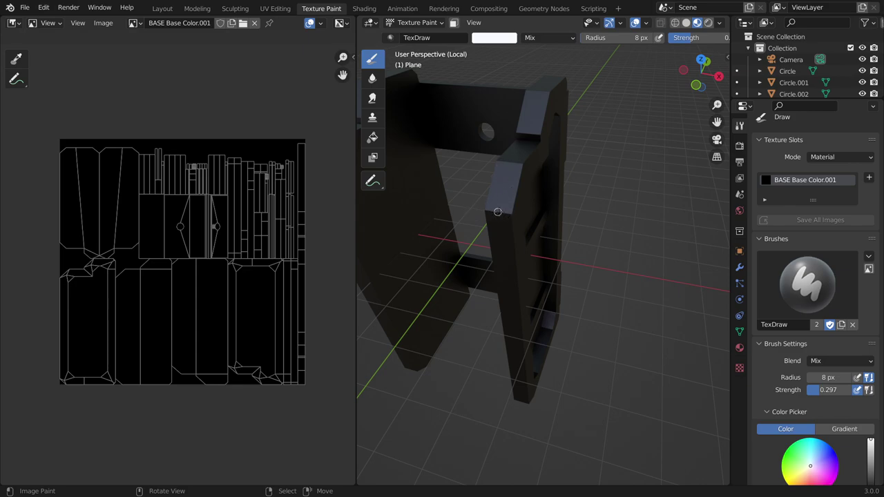
{"action": "middle_click_drag", "start_coordinate": [510, 205], "coordinate": [366, 199]}
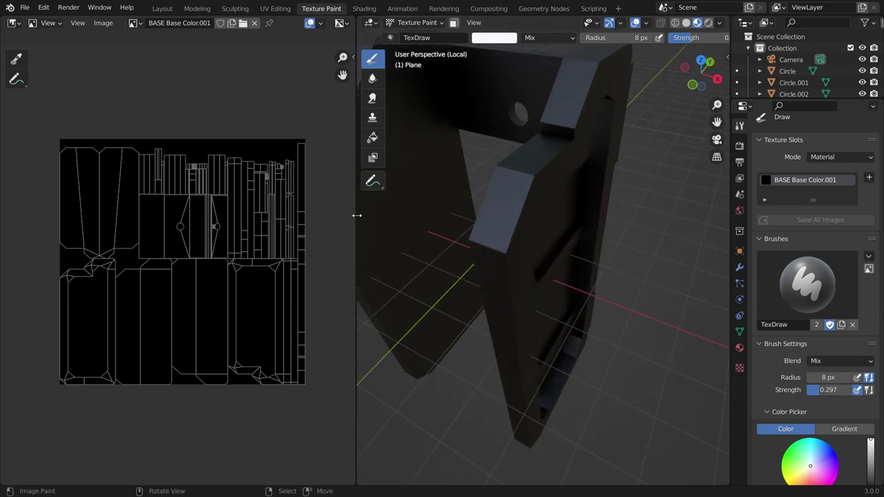
{"action": "left_click_drag", "start_coordinate": [357, 215], "coordinate": [54, 212]}
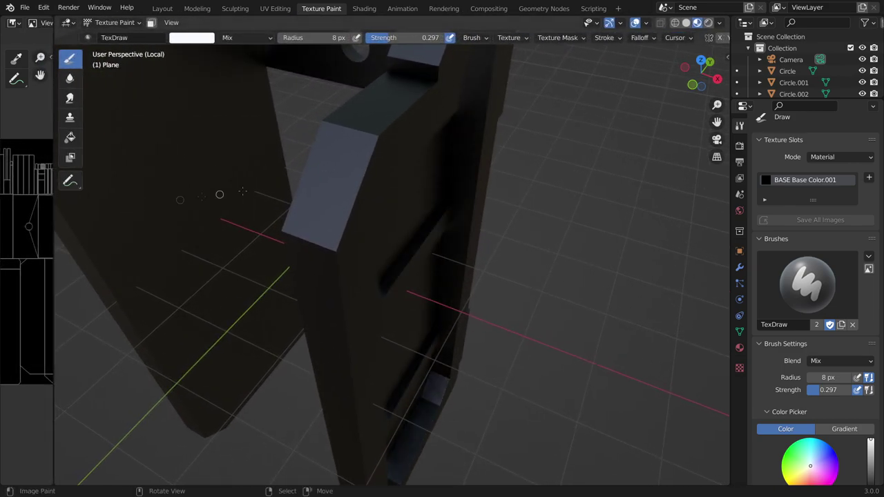
{"action": "middle_click_drag", "start_coordinate": [243, 192], "coordinate": [444, 219]}
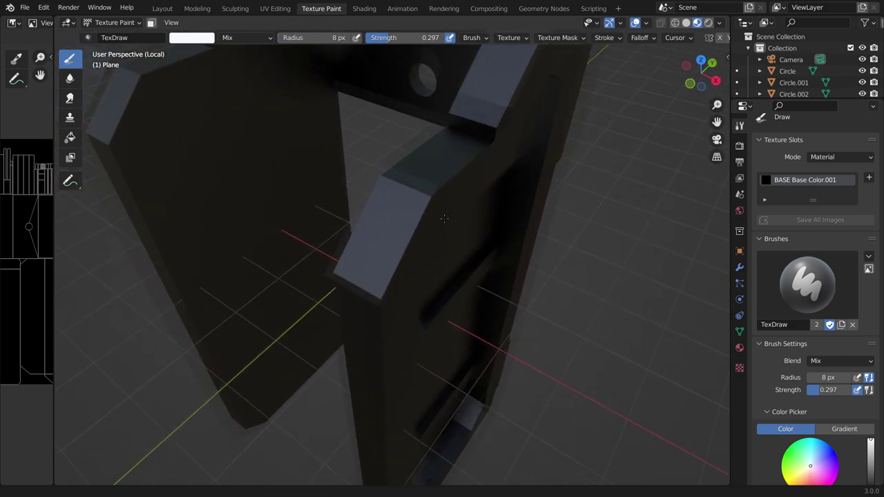
{"action": "scroll", "coordinate": [444, 219], "scroll_direction": "down", "scroll_amount": 5}
{"action": "mouse_move", "coordinate": [433, 229]}
{"action": "middle_mouse_down"}
{"action": "mouse_move", "coordinate": [424, 214]}
{"action": "mouse_move", "coordinate": [407, 233]}
{"action": "middle_mouse_up"}
{"action": "scroll", "coordinate": [444, 248], "scroll_direction": "up", "scroll_amount": 5}
- Set the brush radius to 20 px and paint white wear along the ledge and right plate edges
{"action": "key", "text": "f"}
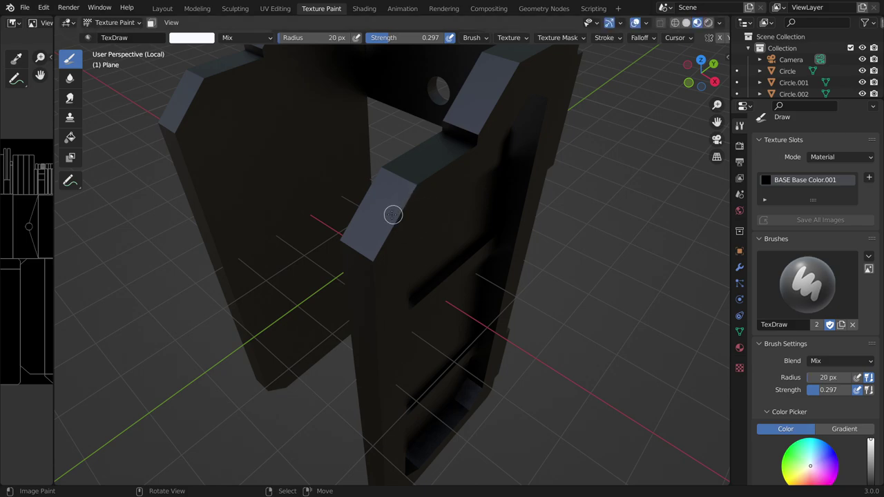
{"action": "left_click_drag", "start_coordinate": [385, 239], "coordinate": [381, 250]}
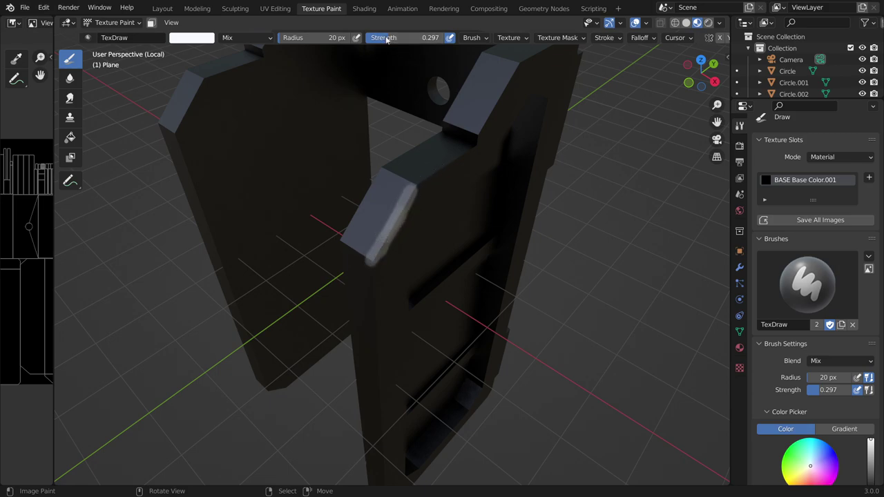
{"action": "mouse_move", "coordinate": [413, 185]}
{"action": "left_mouse_down"}
{"action": "mouse_move", "coordinate": [393, 235]}
{"action": "mouse_move", "coordinate": [370, 262]}
{"action": "left_mouse_up"}
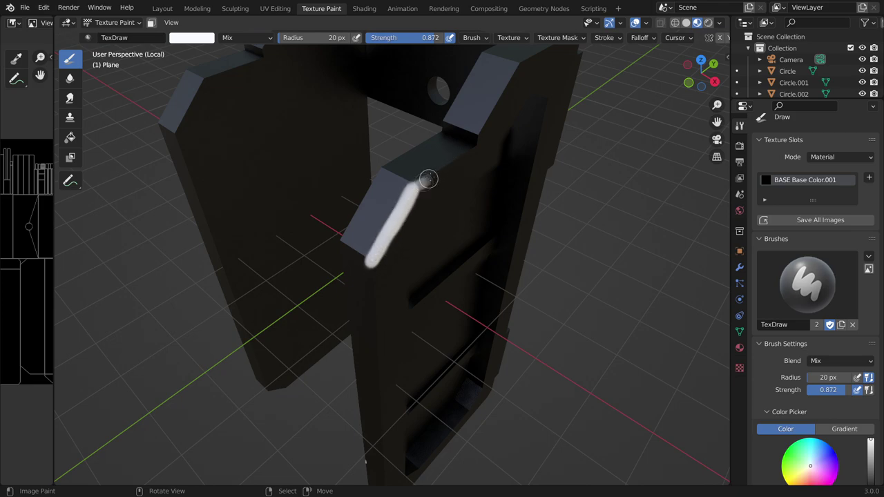
{"action": "left_click_drag", "start_coordinate": [428, 179], "coordinate": [462, 154]}
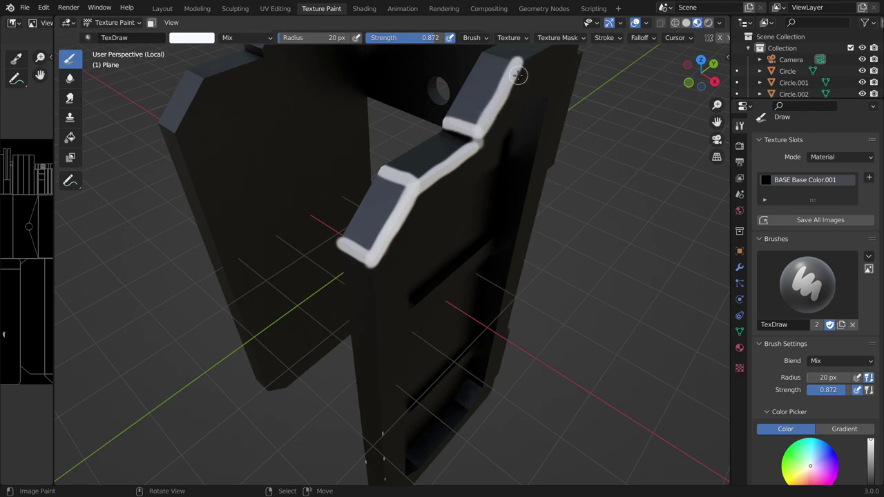
{"action": "middle_click_drag", "start_coordinate": [518, 74], "coordinate": [415, 266]}
{"action": "left_click_drag", "start_coordinate": [415, 266], "coordinate": [515, 204]}
{"action": "mouse_move", "coordinate": [514, 204]}
{"action": "middle_mouse_down"}
{"action": "mouse_move", "coordinate": [467, 243]}
{"action": "mouse_move", "coordinate": [327, 183]}
{"action": "mouse_move", "coordinate": [422, 205]}
{"action": "middle_mouse_up"}
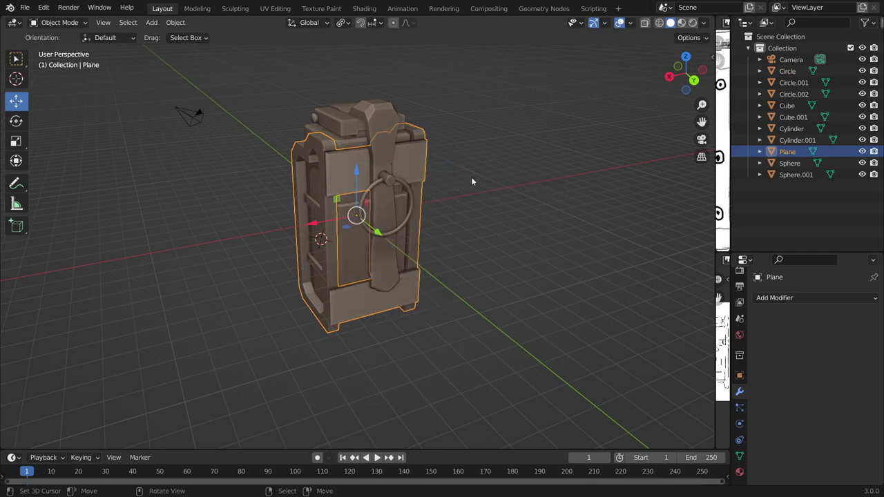
- Recalculate the Plane's normals in Edit Mode with Shift+N
{"action": "key", "text": "Tab"}
{"action": "key", "text": "shift+n"}
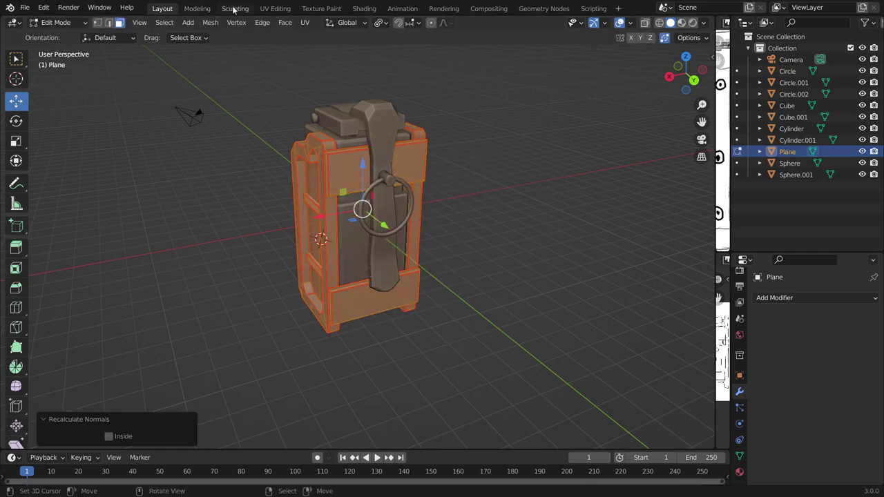
{"action": "left_click", "coordinate": [321, 9]}
- Paint white wear strokes on the left post, the top beam and the front beam's lower edge
{"action": "middle_click_drag", "start_coordinate": [449, 332], "coordinate": [414, 290]}
{"action": "left_click_drag", "start_coordinate": [304, 194], "coordinate": [317, 255]}
{"action": "left_click_drag", "start_coordinate": [297, 173], "coordinate": [331, 290]}
{"action": "middle_click_drag", "start_coordinate": [414, 290], "coordinate": [449, 311]}
{"action": "mouse_move", "coordinate": [332, 221]}
{"action": "left_mouse_down"}
{"action": "mouse_move", "coordinate": [494, 158]}
{"action": "mouse_move", "coordinate": [342, 217]}
{"action": "mouse_move", "coordinate": [345, 277]}
{"action": "left_mouse_up"}
{"action": "mouse_move", "coordinate": [345, 277]}
{"action": "middle_mouse_down"}
{"action": "mouse_move", "coordinate": [386, 227]}
{"action": "mouse_move", "coordinate": [298, 194]}
{"action": "middle_mouse_up"}
{"action": "mouse_move", "coordinate": [297, 193]}
{"action": "left_mouse_down"}
{"action": "mouse_move", "coordinate": [503, 197]}
{"action": "mouse_move", "coordinate": [283, 197]}
{"action": "left_mouse_up"}
{"action": "mouse_move", "coordinate": [284, 197]}
{"action": "middle_mouse_down"}
{"action": "mouse_move", "coordinate": [412, 256]}
{"action": "mouse_move", "coordinate": [428, 104]}
{"action": "middle_mouse_up"}
- Paint white wear along the beam's right and top edges and a ring around its hole
{"action": "scroll", "coordinate": [428, 103], "scroll_direction": "up", "scroll_amount": 2}
{"action": "mouse_move", "coordinate": [428, 104]}
{"action": "left_mouse_down"}
{"action": "mouse_move", "coordinate": [427, 277]}
{"action": "mouse_move", "coordinate": [428, 118]}
{"action": "left_mouse_up"}
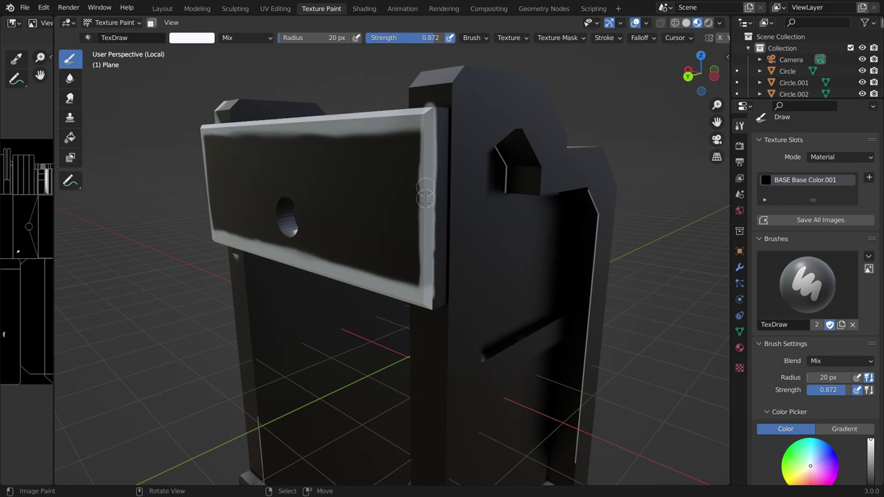
{"action": "left_click_drag", "start_coordinate": [428, 270], "coordinate": [428, 111]}
{"action": "mouse_move", "coordinate": [428, 111]}
{"action": "middle_mouse_down"}
{"action": "mouse_move", "coordinate": [483, 200]}
{"action": "mouse_move", "coordinate": [342, 237]}
{"action": "middle_mouse_up"}
{"action": "left_click_drag", "start_coordinate": [342, 237], "coordinate": [596, 150]}
{"action": "middle_click_drag", "start_coordinate": [248, 267], "coordinate": [440, 175]}
{"action": "mouse_move", "coordinate": [447, 192]}
{"action": "left_mouse_down"}
{"action": "mouse_move", "coordinate": [418, 207]}
{"action": "mouse_move", "coordinate": [456, 183]}
{"action": "mouse_move", "coordinate": [442, 180]}
{"action": "left_mouse_up"}
- Paint white wear down the panel's vertical edge and the drawer's edge and corner
{"action": "mouse_move", "coordinate": [442, 179]}
{"action": "middle_mouse_down"}
{"action": "mouse_move", "coordinate": [332, 191]}
{"action": "mouse_move", "coordinate": [353, 145]}
{"action": "middle_mouse_up"}
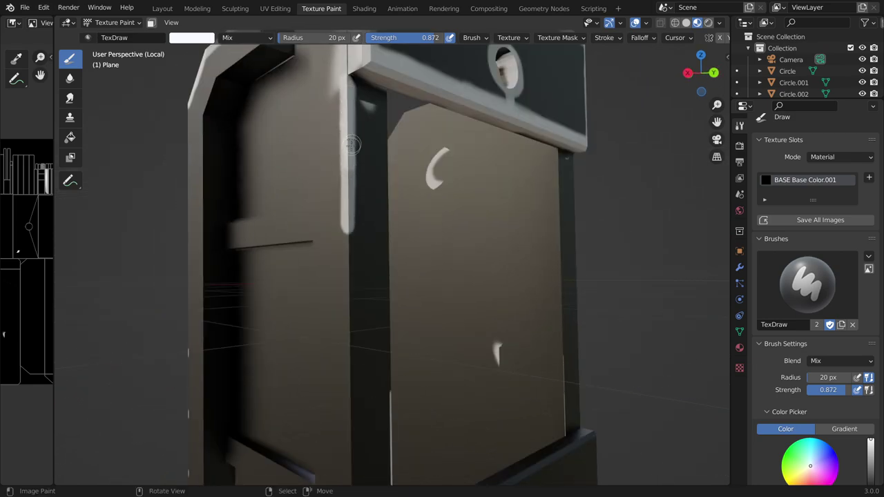
{"action": "left_click_drag", "start_coordinate": [348, 77], "coordinate": [350, 276]}
{"action": "middle_click_drag", "start_coordinate": [350, 276], "coordinate": [362, 214]}
{"action": "left_click_drag", "start_coordinate": [361, 214], "coordinate": [361, 331]}
{"action": "middle_click_drag", "start_coordinate": [361, 331], "coordinate": [366, 201]}
{"action": "left_click_drag", "start_coordinate": [367, 200], "coordinate": [367, 339]}
{"action": "middle_click_drag", "start_coordinate": [367, 338], "coordinate": [384, 247]}
{"action": "left_click_drag", "start_coordinate": [384, 247], "coordinate": [398, 421]}
{"action": "mouse_move", "coordinate": [398, 421]}
{"action": "middle_mouse_down"}
{"action": "mouse_move", "coordinate": [393, 305]}
{"action": "mouse_move", "coordinate": [352, 190]}
{"action": "middle_mouse_up"}
{"action": "mouse_move", "coordinate": [353, 190]}
{"action": "left_mouse_down"}
{"action": "mouse_move", "coordinate": [342, 228]}
{"action": "mouse_move", "coordinate": [366, 242]}
{"action": "mouse_move", "coordinate": [334, 246]}
{"action": "left_mouse_up"}
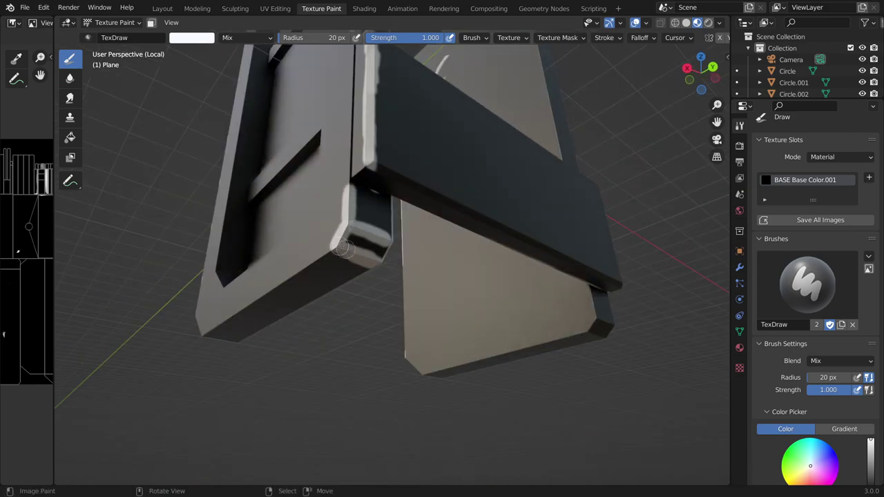
- Paint white wear along the top panel's front edge and the drawer's top edge
{"action": "middle_click_drag", "start_coordinate": [368, 166], "coordinate": [207, 249]}
{"action": "left_click_drag", "start_coordinate": [207, 248], "coordinate": [584, 185]}
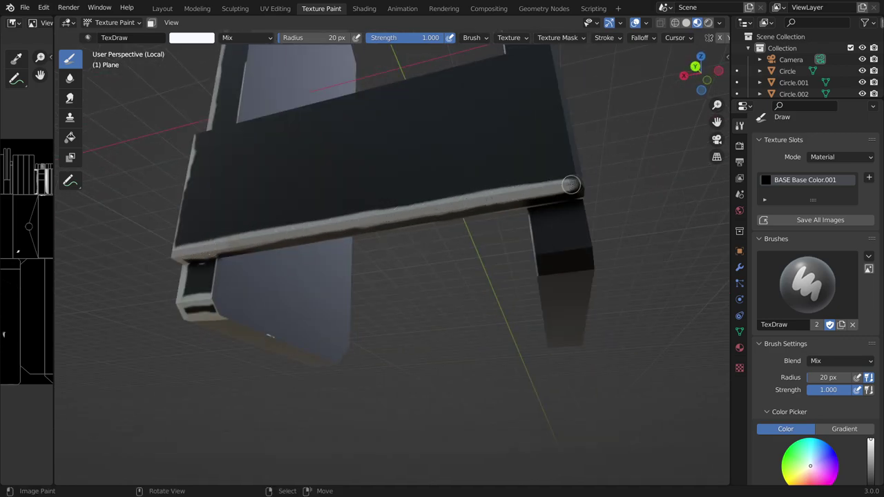
{"action": "middle_click_drag", "start_coordinate": [584, 186], "coordinate": [401, 134]}
{"action": "mouse_move", "coordinate": [401, 134]}
{"action": "left_mouse_down"}
{"action": "mouse_move", "coordinate": [401, 105]}
{"action": "mouse_move", "coordinate": [406, 309]}
{"action": "left_mouse_up"}
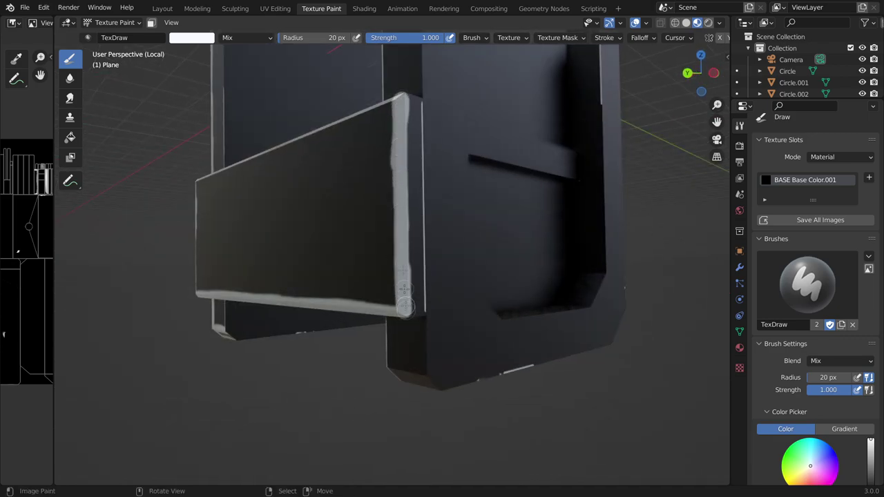
{"action": "mouse_move", "coordinate": [398, 102]}
{"action": "middle_mouse_down"}
{"action": "mouse_move", "coordinate": [442, 172]}
{"action": "mouse_move", "coordinate": [386, 253]}
{"action": "mouse_move", "coordinate": [310, 107]}
{"action": "middle_mouse_up"}
{"action": "mouse_move", "coordinate": [311, 107]}
{"action": "left_mouse_down"}
{"action": "mouse_move", "coordinate": [618, 204]}
{"action": "mouse_move", "coordinate": [311, 117]}
{"action": "left_mouse_up"}
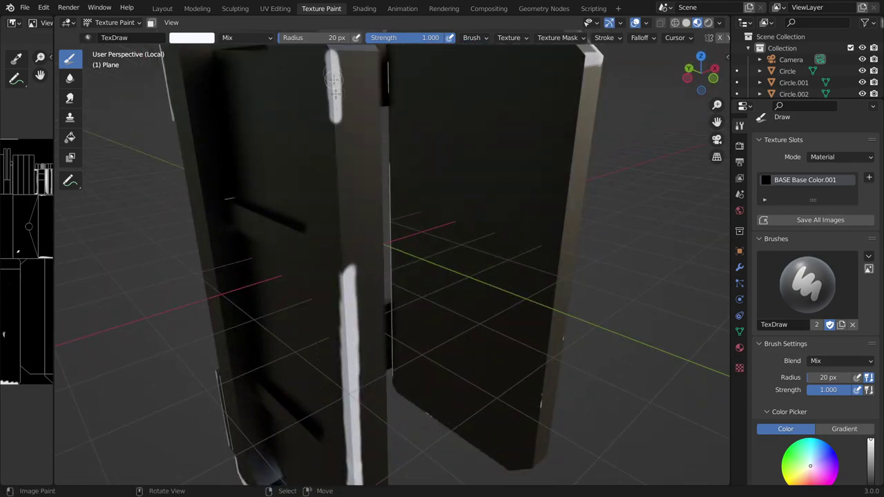
- Paint white wear down the panel edge, corner pieces, vertical post and front panel's top edges
{"action": "left_click_drag", "start_coordinate": [334, 79], "coordinate": [345, 289]}
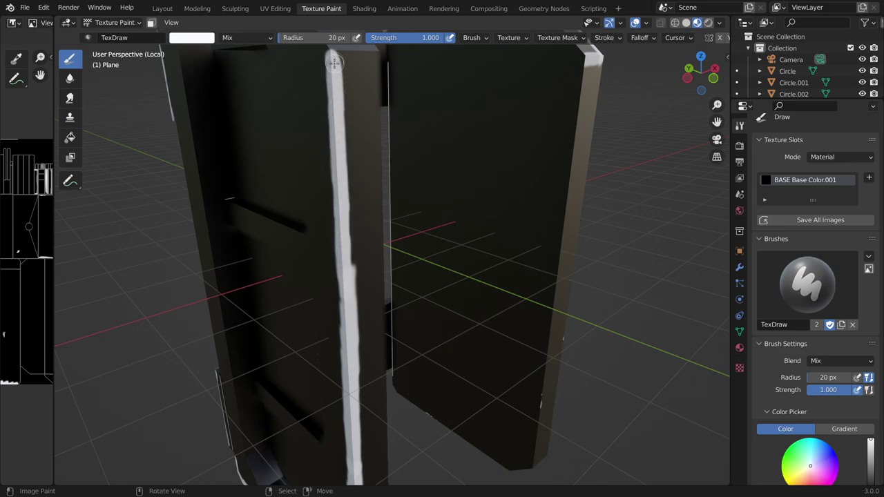
{"action": "left_click_drag", "start_coordinate": [269, 65], "coordinate": [328, 169]}
{"action": "left_click_drag", "start_coordinate": [404, 169], "coordinate": [446, 166]}
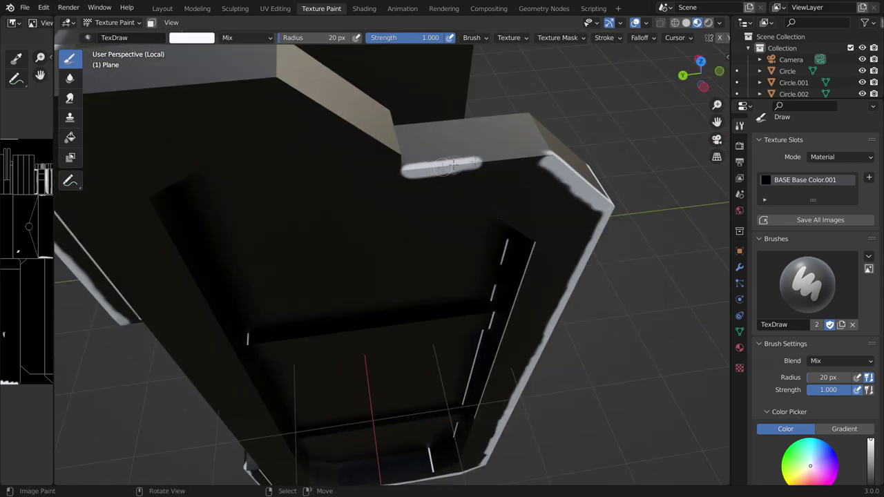
{"action": "mouse_move", "coordinate": [387, 228]}
{"action": "middle_mouse_down"}
{"action": "mouse_move", "coordinate": [406, 232]}
{"action": "mouse_move", "coordinate": [373, 238]}
{"action": "middle_mouse_up"}
{"action": "left_click_drag", "start_coordinate": [135, 319], "coordinate": [378, 220]}
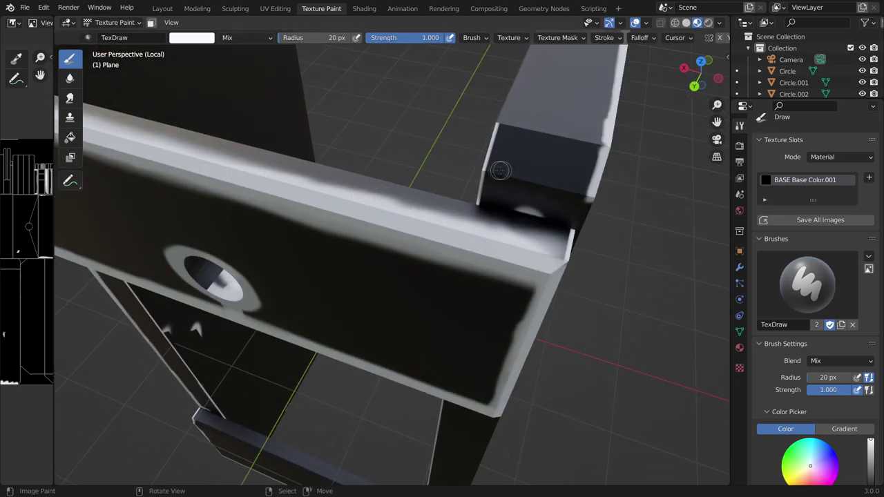
{"action": "left_click_drag", "start_coordinate": [532, 184], "coordinate": [588, 197]}
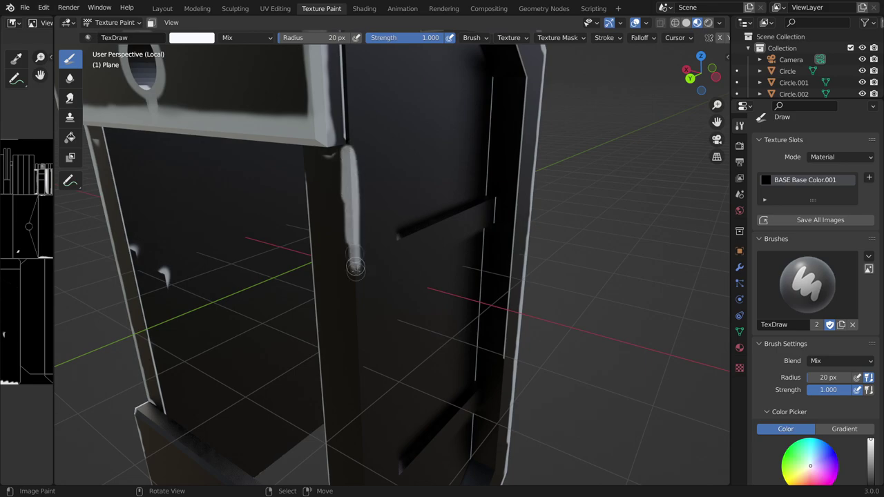
{"action": "left_click_drag", "start_coordinate": [355, 268], "coordinate": [361, 404]}
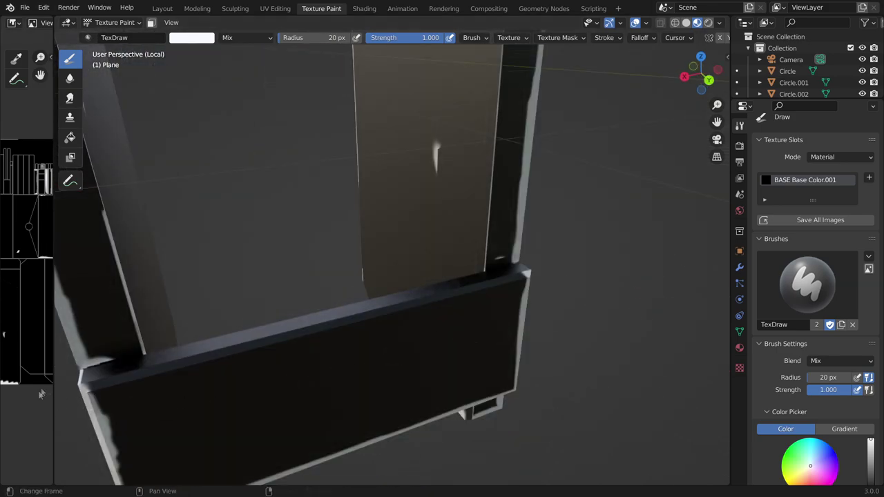
{"action": "left_click_drag", "start_coordinate": [86, 379], "coordinate": [514, 280]}
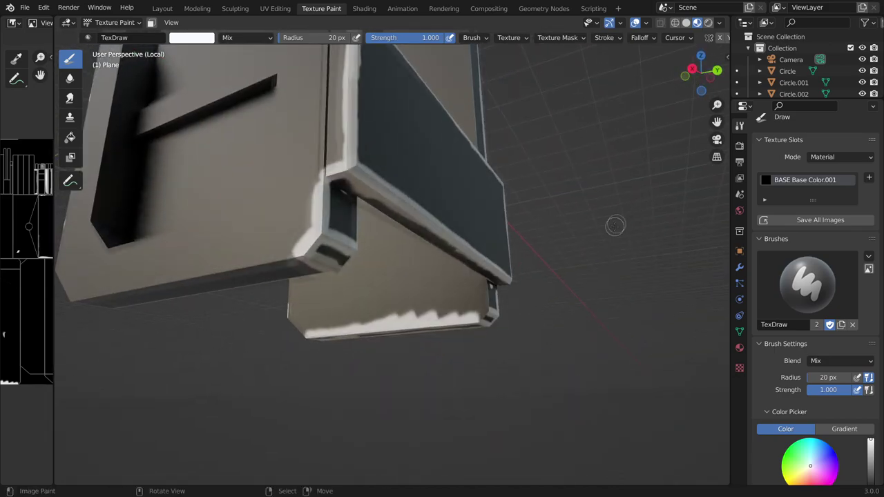
- Paint white wear down the right panel's left edge and along its lower edge
{"action": "mouse_move", "coordinate": [615, 226]}
{"action": "middle_mouse_down"}
{"action": "mouse_move", "coordinate": [463, 243]}
{"action": "mouse_move", "coordinate": [377, 104]}
{"action": "middle_mouse_up"}
{"action": "left_click_drag", "start_coordinate": [373, 104], "coordinate": [373, 314]}
{"action": "middle_click_drag", "start_coordinate": [372, 112], "coordinate": [266, 190]}
{"action": "mouse_move", "coordinate": [265, 190]}
{"action": "left_mouse_down"}
{"action": "mouse_move", "coordinate": [408, 226]}
{"action": "mouse_move", "coordinate": [400, 227]}
{"action": "left_mouse_up"}
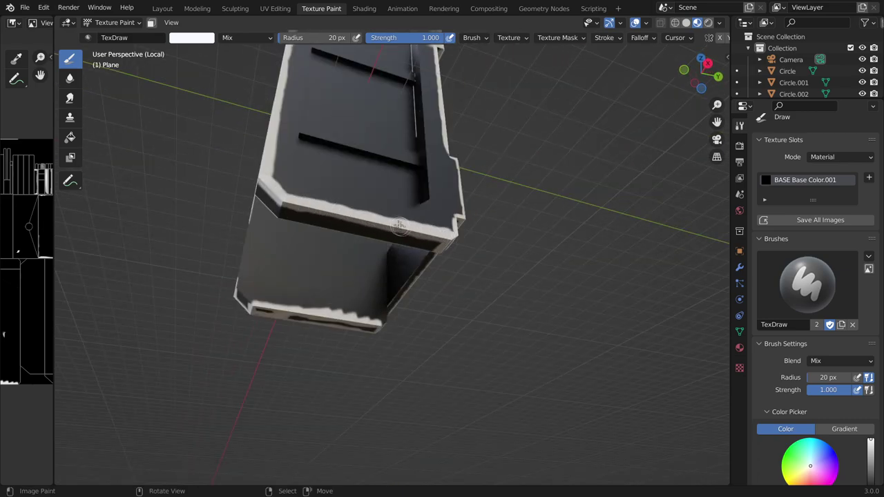
{"action": "mouse_move", "coordinate": [335, 220]}
{"action": "middle_mouse_down"}
{"action": "mouse_move", "coordinate": [355, 214]}
{"action": "mouse_move", "coordinate": [317, 349]}
{"action": "middle_mouse_up"}
{"action": "mouse_move", "coordinate": [316, 351]}
{"action": "left_mouse_down"}
{"action": "mouse_move", "coordinate": [426, 312]}
{"action": "mouse_move", "coordinate": [290, 348]}
{"action": "left_mouse_up"}
{"action": "mouse_move", "coordinate": [290, 348]}
{"action": "middle_mouse_down"}
{"action": "mouse_move", "coordinate": [419, 335]}
{"action": "mouse_move", "coordinate": [422, 311]}
{"action": "mouse_move", "coordinate": [249, 201]}
{"action": "middle_mouse_up"}
- Paint white wear along the panel's outer top, left and right edges
{"action": "mouse_move", "coordinate": [249, 201]}
{"action": "left_mouse_down"}
{"action": "mouse_move", "coordinate": [238, 211]}
{"action": "mouse_move", "coordinate": [359, 193]}
{"action": "mouse_move", "coordinate": [217, 237]}
{"action": "mouse_move", "coordinate": [230, 247]}
{"action": "left_mouse_up"}
{"action": "mouse_move", "coordinate": [231, 246]}
{"action": "middle_mouse_down"}
{"action": "mouse_move", "coordinate": [192, 210]}
{"action": "mouse_move", "coordinate": [214, 197]}
{"action": "middle_mouse_up"}
{"action": "mouse_move", "coordinate": [214, 197]}
{"action": "left_mouse_down"}
{"action": "mouse_move", "coordinate": [197, 270]}
{"action": "mouse_move", "coordinate": [283, 176]}
{"action": "mouse_move", "coordinate": [291, 214]}
{"action": "left_mouse_up"}
{"action": "mouse_move", "coordinate": [290, 214]}
{"action": "middle_mouse_down"}
{"action": "mouse_move", "coordinate": [349, 230]}
{"action": "mouse_move", "coordinate": [445, 165]}
{"action": "middle_mouse_up"}
{"action": "mouse_move", "coordinate": [446, 166]}
{"action": "left_mouse_down"}
{"action": "mouse_move", "coordinate": [443, 311]}
{"action": "mouse_move", "coordinate": [442, 170]}
{"action": "left_mouse_up"}
{"action": "middle_click_drag", "start_coordinate": [442, 170], "coordinate": [484, 248]}
{"action": "mouse_move", "coordinate": [483, 248]}
{"action": "left_mouse_down"}
{"action": "mouse_move", "coordinate": [482, 358]}
{"action": "mouse_move", "coordinate": [487, 276]}
{"action": "left_mouse_up"}
{"action": "middle_click_drag", "start_coordinate": [487, 276], "coordinate": [414, 263]}
- Paint white wear along the panel's inner left, lower and right edges
{"action": "scroll", "coordinate": [387, 262], "scroll_direction": "up", "scroll_amount": 4}
{"action": "left_click_drag", "start_coordinate": [315, 359], "coordinate": [315, 263]}
{"action": "middle_click_drag", "start_coordinate": [316, 262], "coordinate": [297, 248]}
{"action": "left_click_drag", "start_coordinate": [297, 249], "coordinate": [294, 254]}
{"action": "left_click_drag", "start_coordinate": [304, 345], "coordinate": [442, 397]}
{"action": "mouse_move", "coordinate": [442, 397]}
{"action": "middle_mouse_down"}
{"action": "mouse_move", "coordinate": [385, 276]}
{"action": "mouse_move", "coordinate": [514, 209]}
{"action": "middle_mouse_up"}
{"action": "mouse_move", "coordinate": [513, 209]}
{"action": "left_mouse_down"}
{"action": "mouse_move", "coordinate": [501, 276]}
{"action": "mouse_move", "coordinate": [486, 167]}
{"action": "left_mouse_up"}
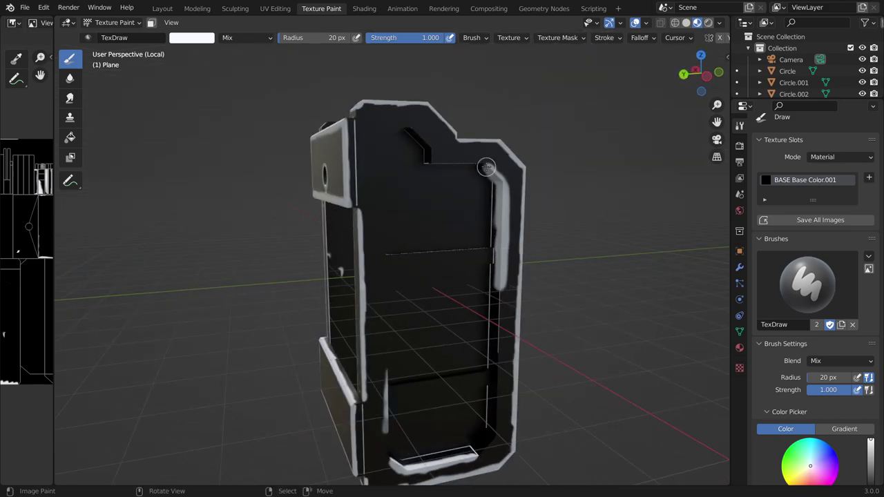
{"action": "mouse_move", "coordinate": [371, 137]}
{"action": "middle_mouse_down"}
{"action": "mouse_move", "coordinate": [330, 135]}
{"action": "mouse_move", "coordinate": [297, 149]}
{"action": "mouse_move", "coordinate": [296, 138]}
{"action": "mouse_move", "coordinate": [465, 199]}
{"action": "mouse_move", "coordinate": [493, 158]}
{"action": "mouse_move", "coordinate": [415, 276]}
{"action": "mouse_move", "coordinate": [446, 258]}
{"action": "middle_mouse_up"}
- Orbit around the frame to inspect the wear, then go to the UV Editing workspace
{"action": "scroll", "coordinate": [276, 158], "scroll_direction": "up", "scroll_amount": 4}
{"action": "scroll", "coordinate": [414, 276], "scroll_direction": "down", "scroll_amount": 5}
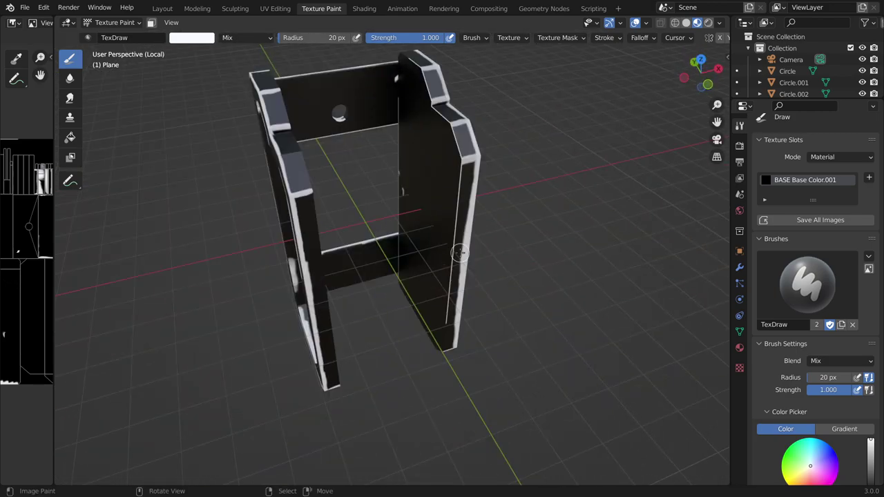
{"action": "middle_click_drag", "start_coordinate": [507, 147], "coordinate": [452, 200]}
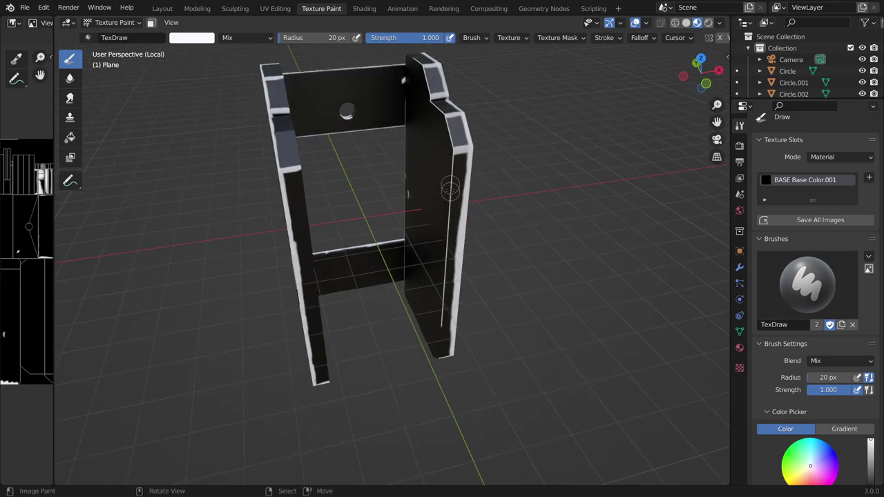
{"action": "left_click", "coordinate": [262, 9]}
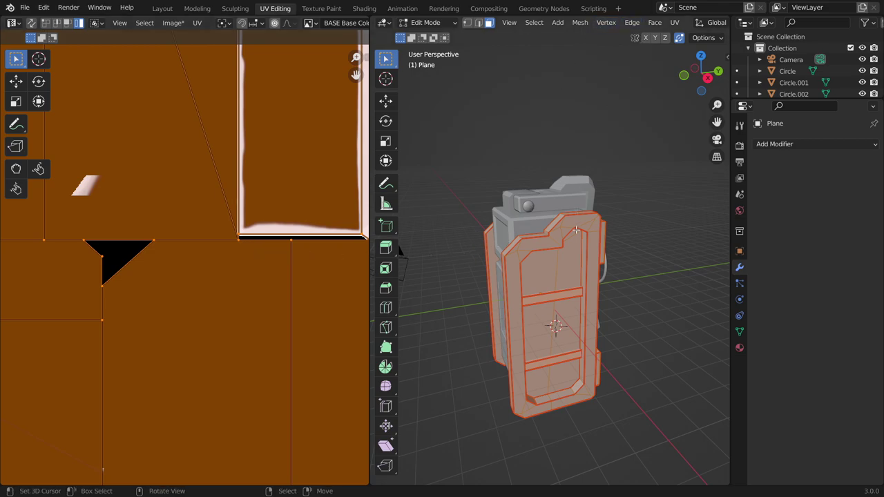
- Enter Edit Mode and select the side strip, framing its UVs on the painted texture
{"action": "middle_click_drag", "start_coordinate": [590, 219], "coordinate": [487, 205]}
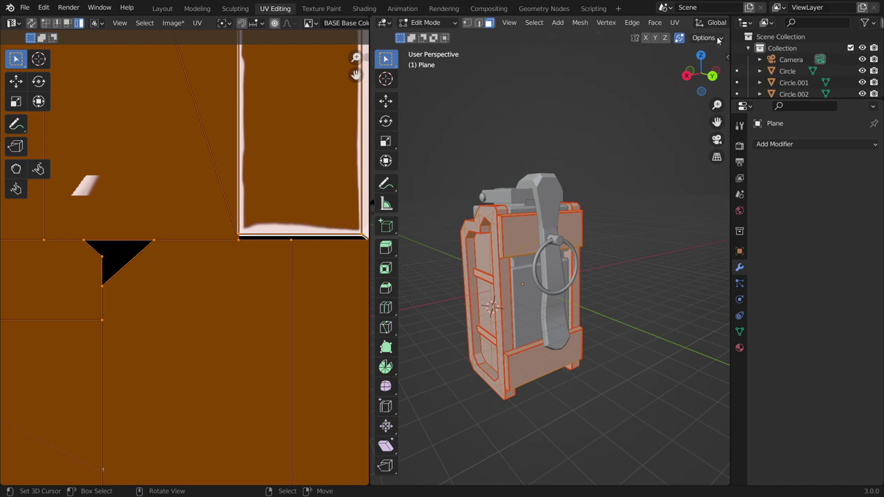
{"action": "middle_click_drag", "start_coordinate": [546, 207], "coordinate": [493, 247]}
{"action": "key", "text": "Tab"}
{"action": "key", "text": "Tab"}
{"action": "middle_click_drag", "start_coordinate": [295, 191], "coordinate": [291, 343]}
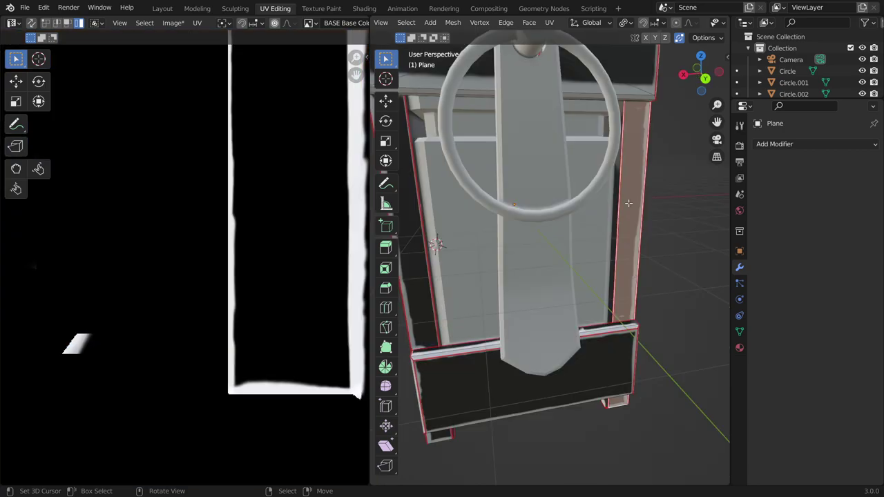
{"action": "scroll", "coordinate": [238, 221], "scroll_direction": "down", "scroll_amount": 4}
{"action": "middle_click_drag", "start_coordinate": [208, 263], "coordinate": [178, 207]}
{"action": "scroll", "coordinate": [238, 222], "scroll_direction": "up", "scroll_amount": 2}
{"action": "scroll", "coordinate": [238, 222], "scroll_direction": "up", "scroll_amount": 2}
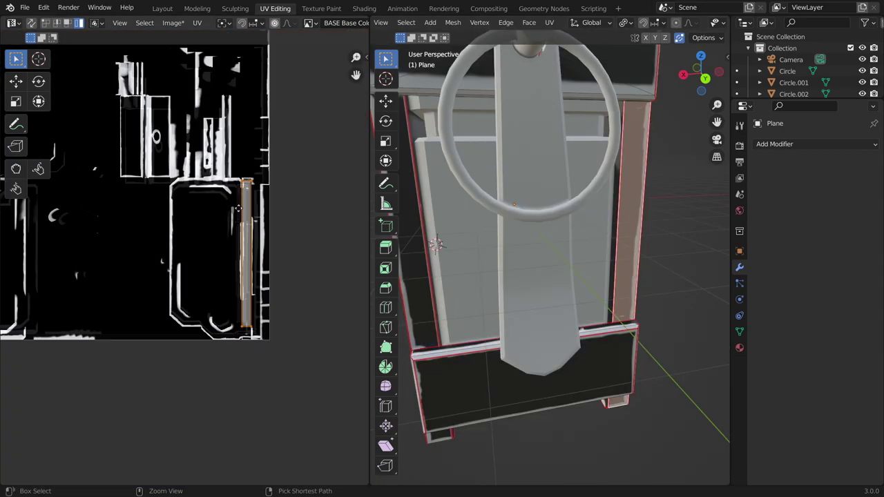
{"action": "scroll", "coordinate": [238, 221], "scroll_direction": "up", "scroll_amount": 4}
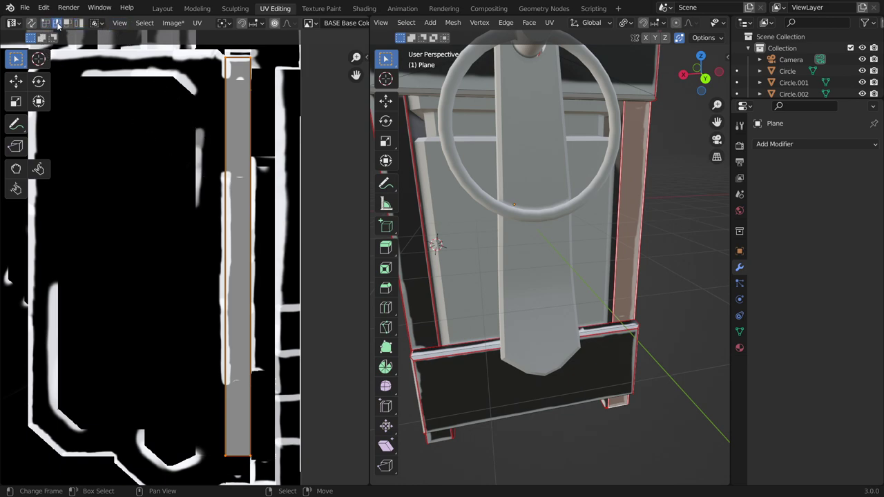
- Nudge the strip's right UV edge slightly left, then return to Object Mode and check the texture
{"action": "left_click", "coordinate": [252, 248]}
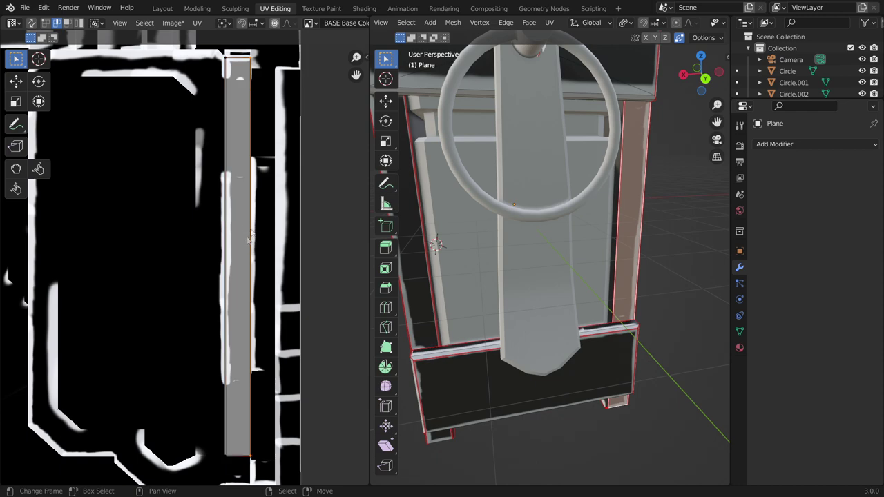
{"action": "left_click", "coordinate": [17, 81]}
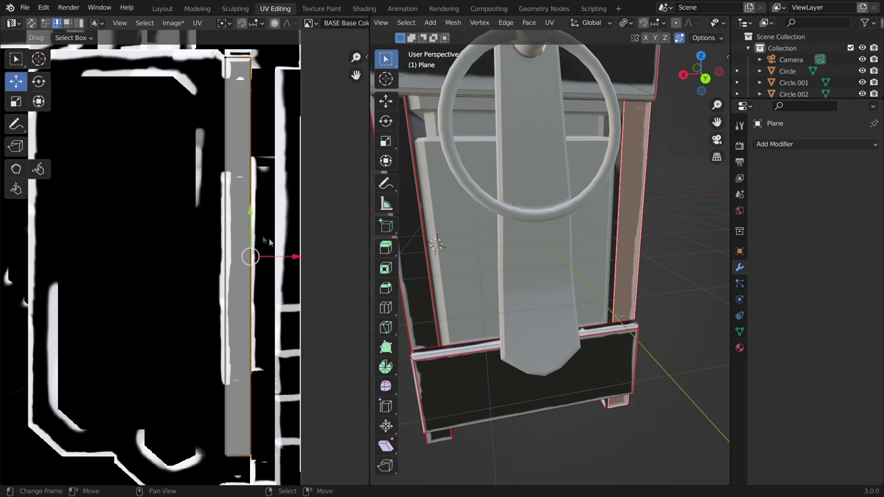
{"action": "left_click_drag", "start_coordinate": [296, 259], "coordinate": [293, 256]}
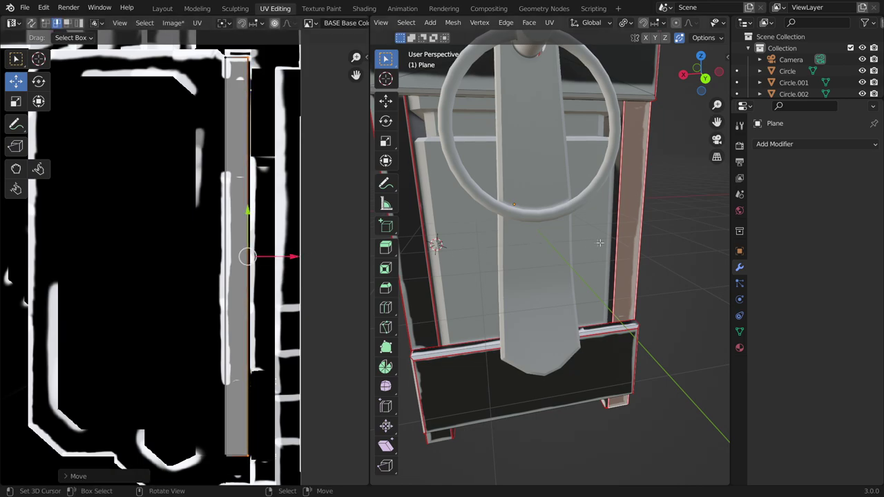
{"action": "middle_click_drag", "start_coordinate": [598, 243], "coordinate": [605, 242]}
{"action": "key", "text": "Tab"}
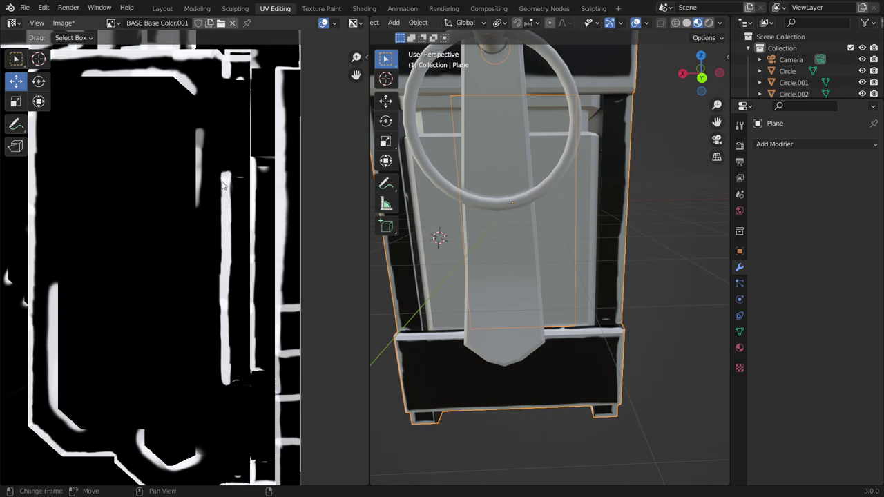
{"action": "middle_click_drag", "start_coordinate": [609, 205], "coordinate": [443, 222]}
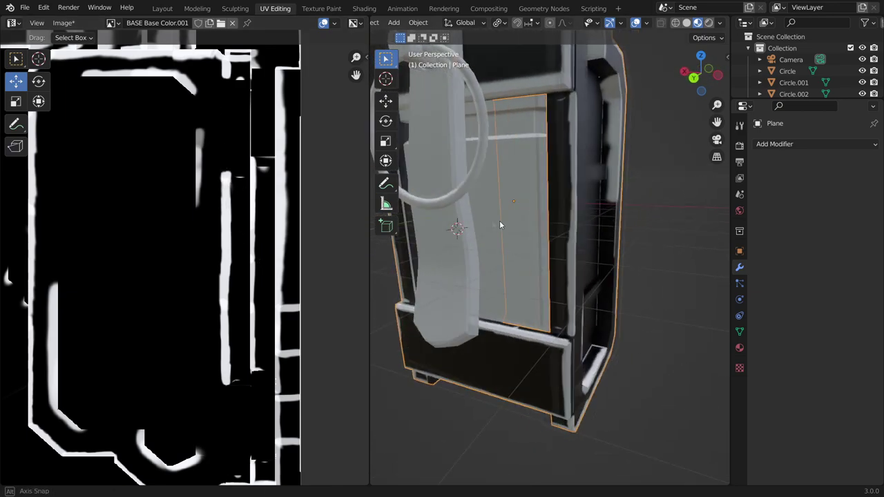
{"action": "middle_click_drag", "start_coordinate": [484, 290], "coordinate": [553, 275]}
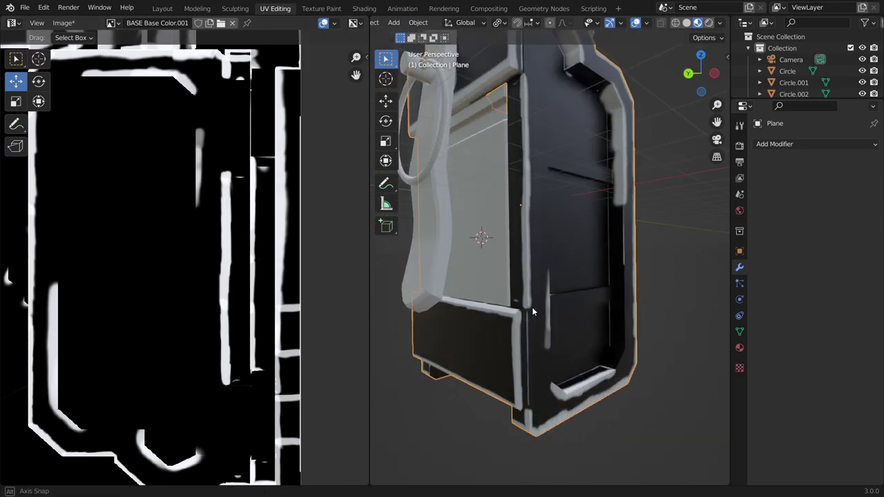
{"action": "mouse_move", "coordinate": [582, 235]}
{"action": "middle_mouse_down"}
{"action": "mouse_move", "coordinate": [689, 252]}
{"action": "mouse_move", "coordinate": [663, 213]}
{"action": "mouse_move", "coordinate": [529, 208]}
{"action": "mouse_move", "coordinate": [508, 244]}
{"action": "mouse_move", "coordinate": [548, 226]}
{"action": "middle_mouse_up"}
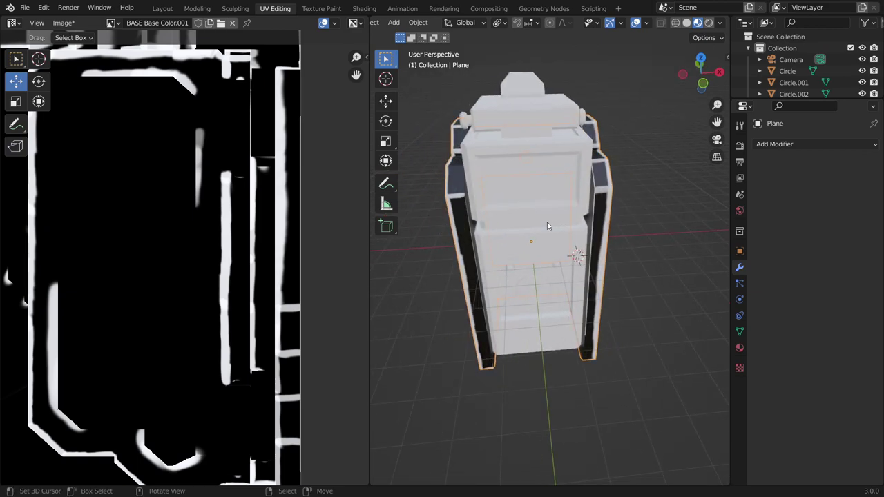
- Orbit around the frame in Texture Paint to inspect its white painted edges
{"action": "left_click", "coordinate": [325, 8]}
{"action": "mouse_move", "coordinate": [488, 209]}
{"action": "middle_mouse_down"}
{"action": "mouse_move", "coordinate": [458, 266]}
{"action": "mouse_move", "coordinate": [435, 262]}
{"action": "mouse_move", "coordinate": [461, 339]}
{"action": "middle_mouse_up"}
{"action": "scroll", "coordinate": [435, 262], "scroll_direction": "up", "scroll_amount": 3}
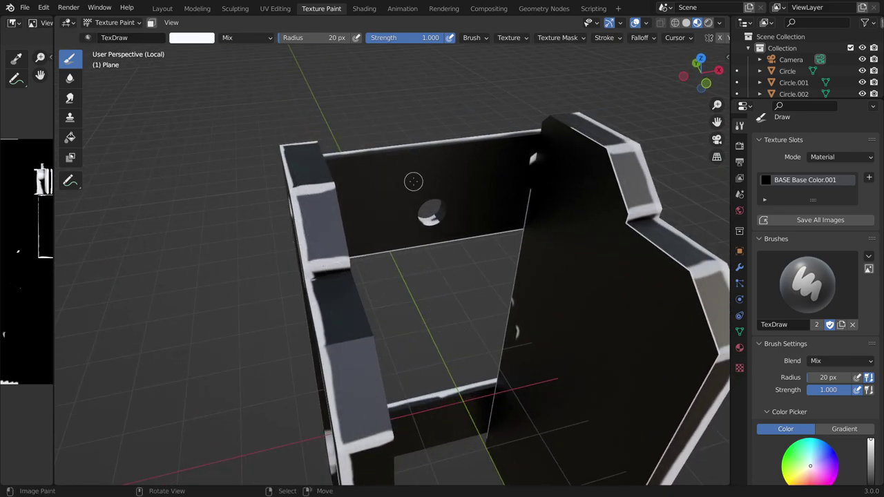
{"action": "middle_click_drag", "start_coordinate": [541, 273], "coordinate": [515, 211]}
{"action": "scroll", "coordinate": [405, 318], "scroll_direction": "down", "scroll_amount": 4}
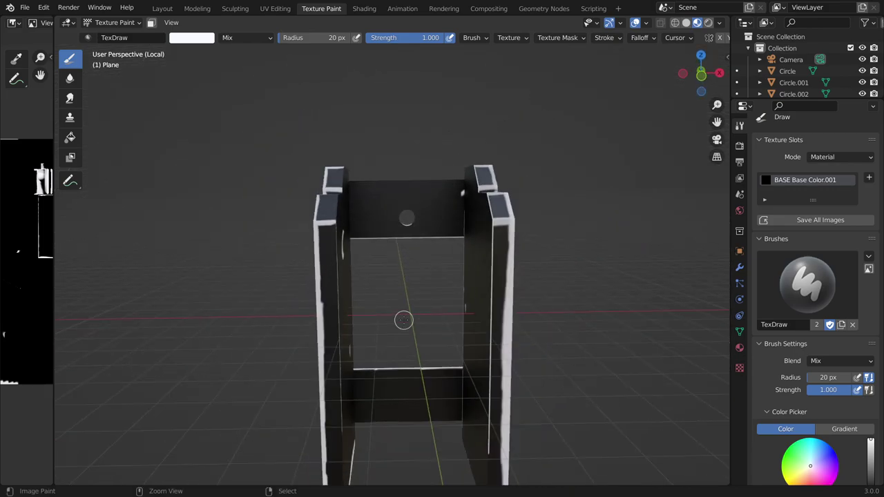
{"action": "mouse_move", "coordinate": [407, 277]}
{"action": "middle_mouse_down"}
{"action": "mouse_move", "coordinate": [345, 285]}
{"action": "mouse_move", "coordinate": [474, 306]}
{"action": "mouse_move", "coordinate": [401, 272]}
{"action": "middle_mouse_up"}
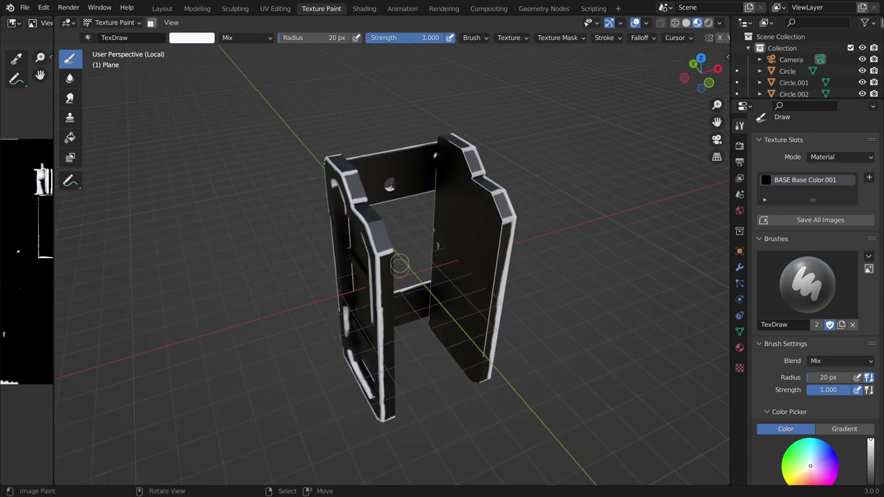
{"action": "left_click", "coordinate": [366, 9]}
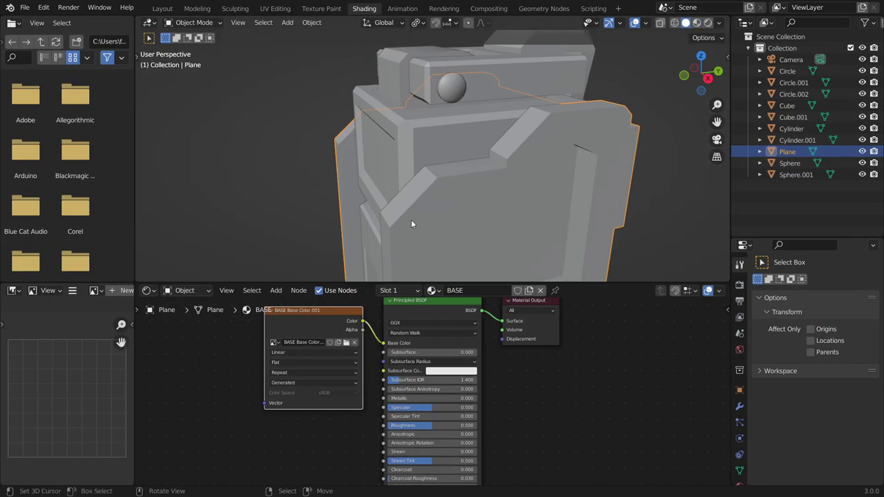
- Move the BASE Base Color.001 image texture node left and down, out of the way
{"action": "middle_click_drag", "start_coordinate": [451, 226], "coordinate": [398, 333]}
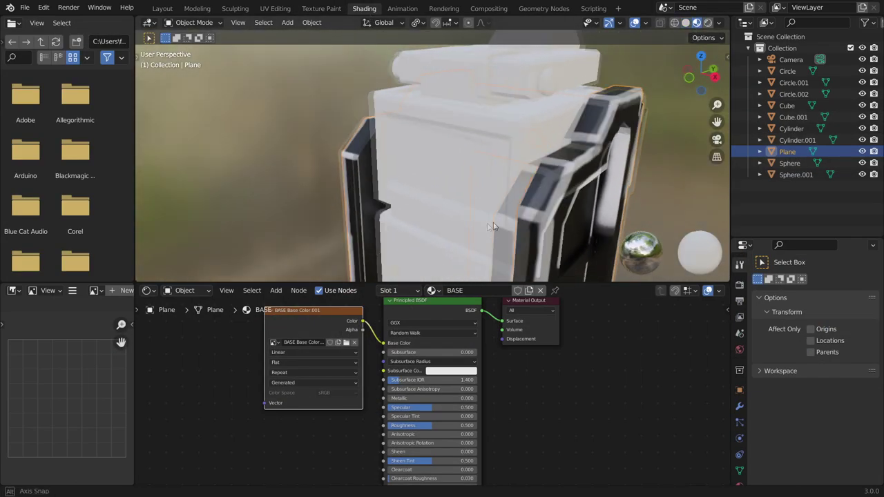
{"action": "left_click_drag", "start_coordinate": [312, 315], "coordinate": [259, 351]}
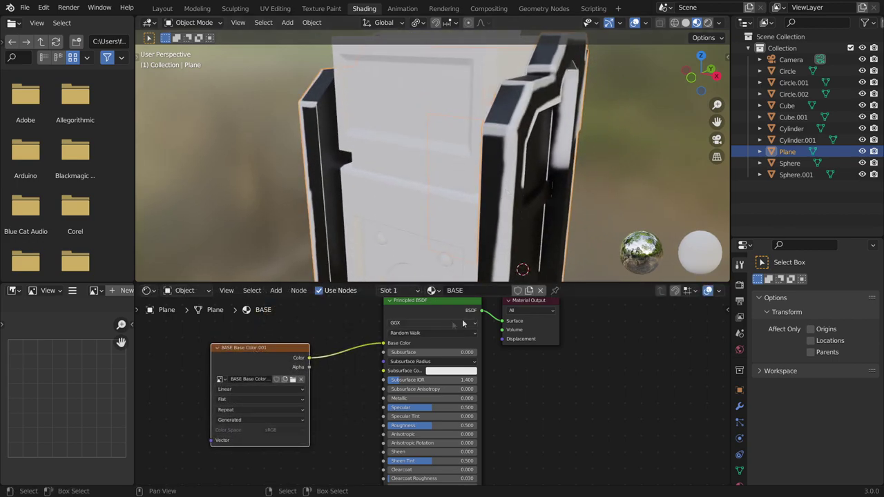
{"action": "middle_click_drag", "start_coordinate": [462, 319], "coordinate": [661, 271]}
{"action": "left_click_drag", "start_coordinate": [511, 303], "coordinate": [391, 336]}
{"action": "middle_click_drag", "start_coordinate": [513, 340], "coordinate": [434, 305]}
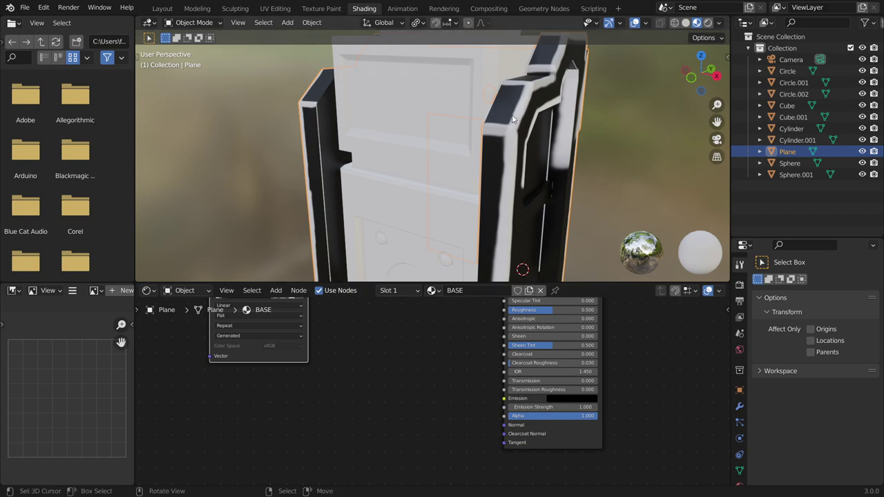
{"action": "left_click_drag", "start_coordinate": [251, 345], "coordinate": [226, 392]}
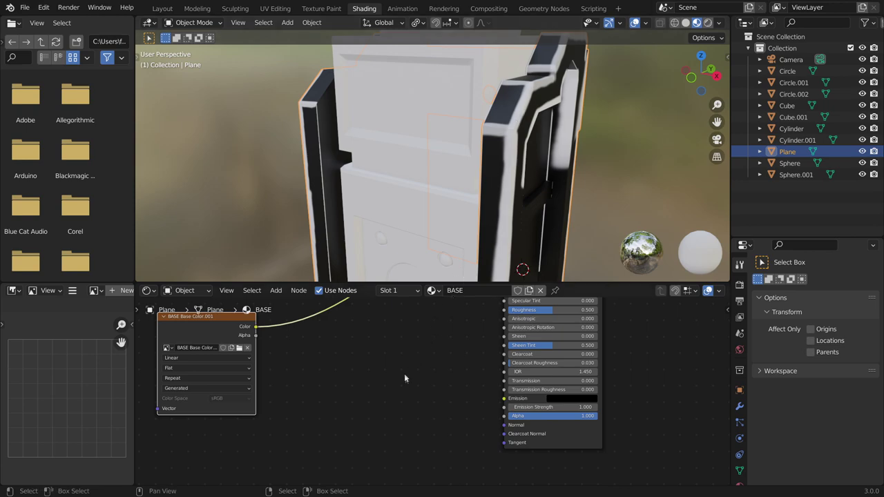
{"action": "middle_click_drag", "start_coordinate": [404, 374], "coordinate": [349, 389]}
- Link the texture's Color output to the Principled BSDF Metallic input as well
{"action": "middle_click_drag", "start_coordinate": [456, 332], "coordinate": [459, 347]}
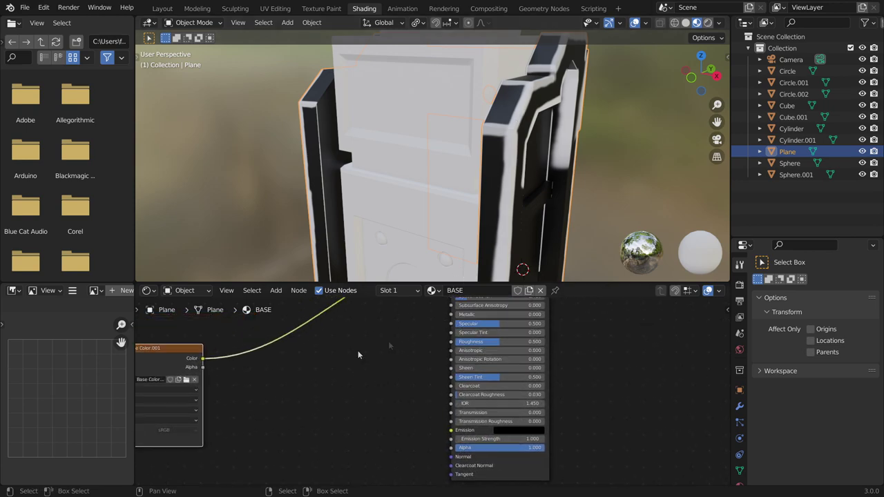
{"action": "mouse_move", "coordinate": [202, 359]}
{"action": "left_mouse_down"}
{"action": "mouse_move", "coordinate": [394, 314]}
{"action": "mouse_move", "coordinate": [450, 325]}
{"action": "left_mouse_up"}
{"action": "mouse_move", "coordinate": [354, 251]}
{"action": "middle_mouse_down"}
{"action": "mouse_move", "coordinate": [512, 140]}
{"action": "mouse_move", "coordinate": [544, 130]}
{"action": "middle_mouse_up"}
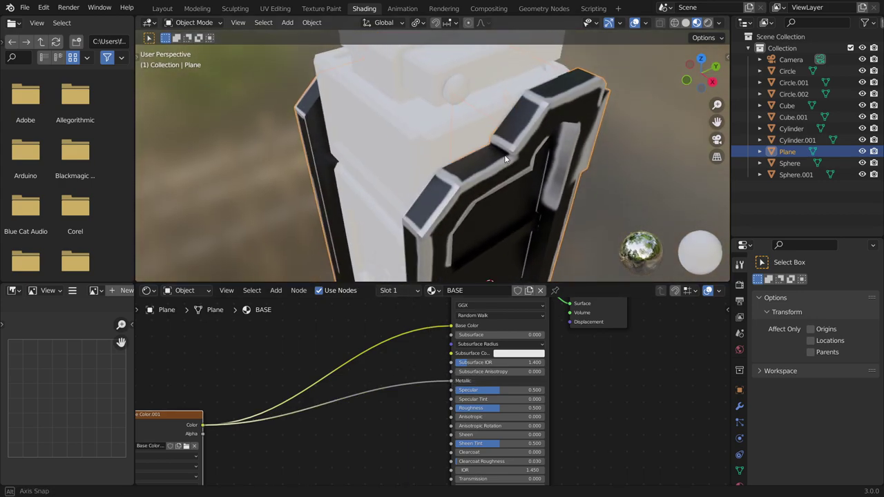
{"action": "mouse_move", "coordinate": [544, 130]}
{"action": "middle_mouse_down"}
{"action": "mouse_move", "coordinate": [507, 147]}
{"action": "mouse_move", "coordinate": [427, 234]}
{"action": "middle_mouse_up"}
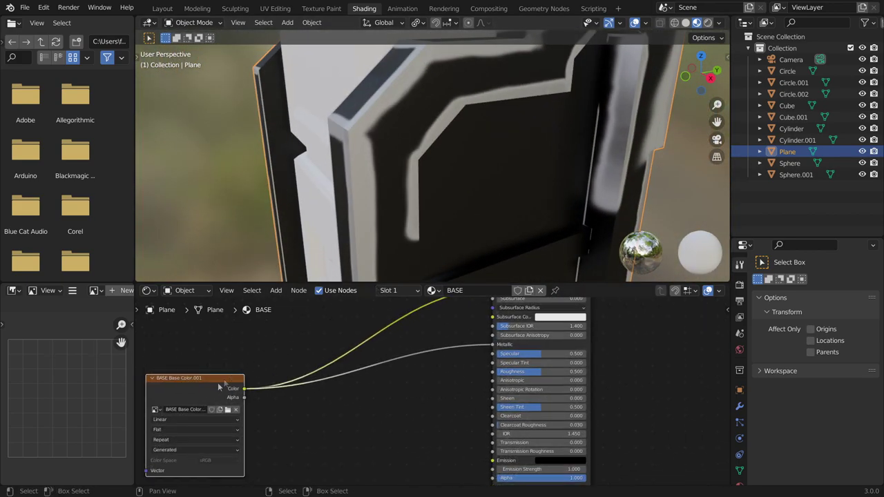
- Insert a ColorRamp on the Metallic link, shifting its black stop right and white stop to 0.793
{"action": "key", "text": "shift+a"}
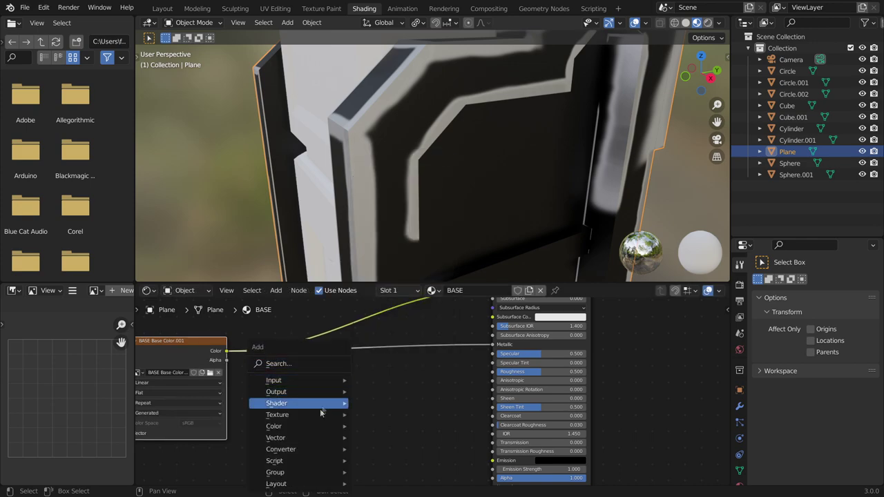
{"action": "mouse_move", "coordinate": [281, 449]}
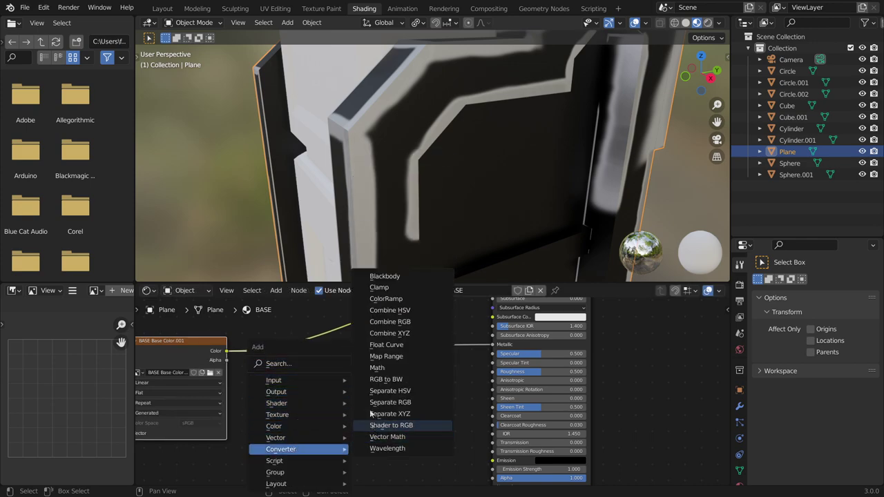
{"action": "left_click", "coordinate": [373, 328]}
{"action": "left_click", "coordinate": [386, 345]}
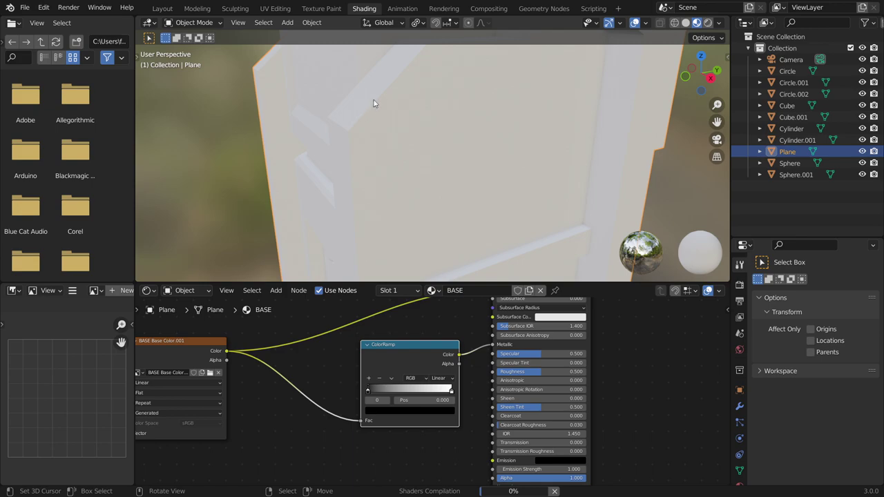
{"action": "left_click_drag", "start_coordinate": [371, 392], "coordinate": [374, 391]}
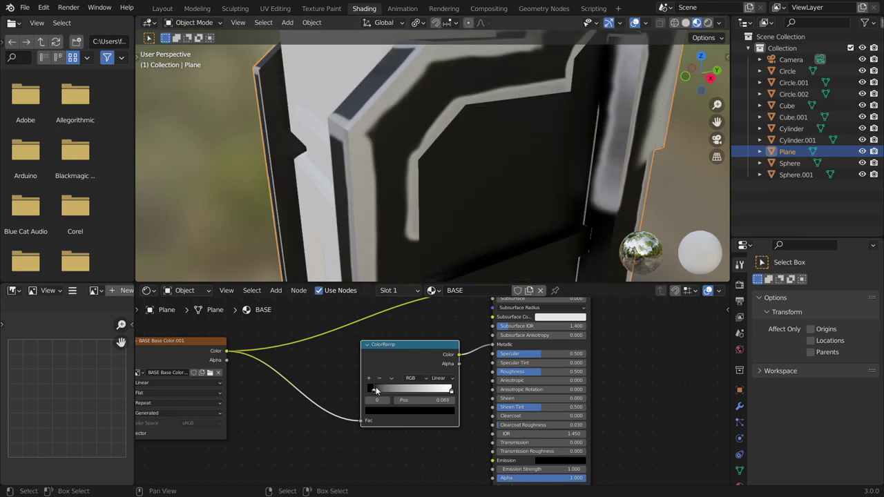
{"action": "left_click_drag", "start_coordinate": [449, 391], "coordinate": [434, 392]}
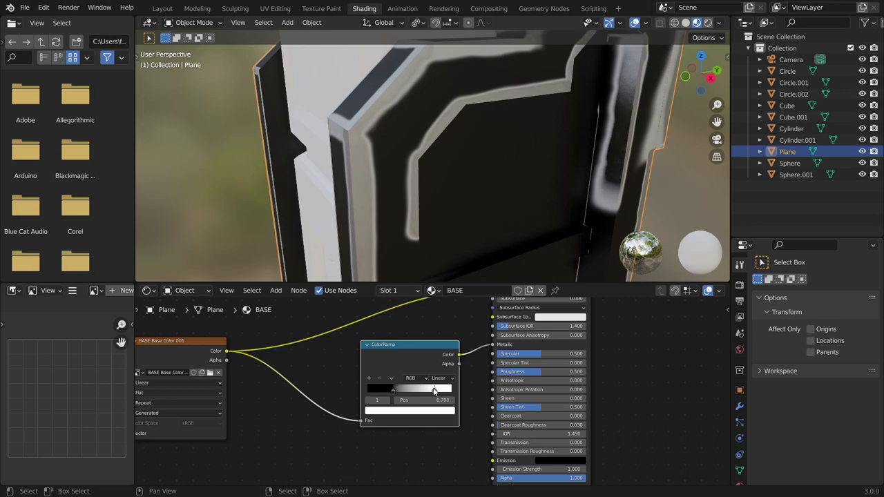
- Move the ramp's white stop to 0.822 and set the material Roughness to 0.013
{"action": "left_click_drag", "start_coordinate": [437, 391], "coordinate": [438, 392]}
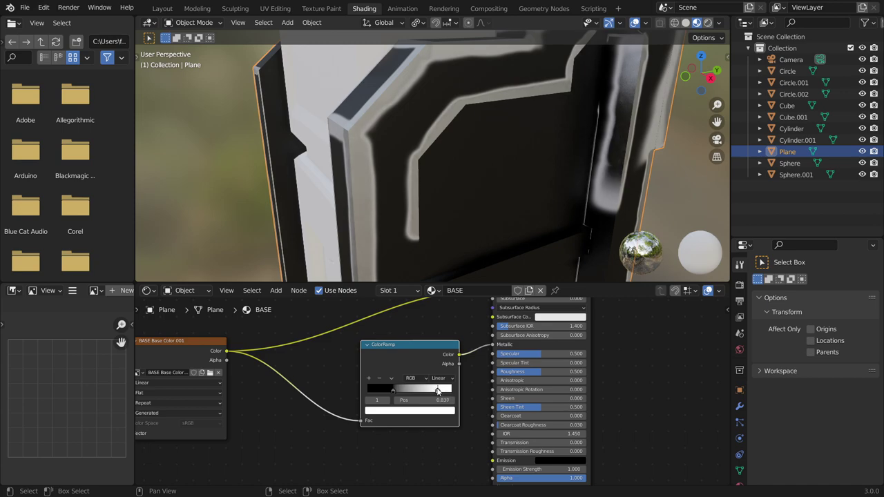
{"action": "middle_click_drag", "start_coordinate": [410, 142], "coordinate": [532, 119]}
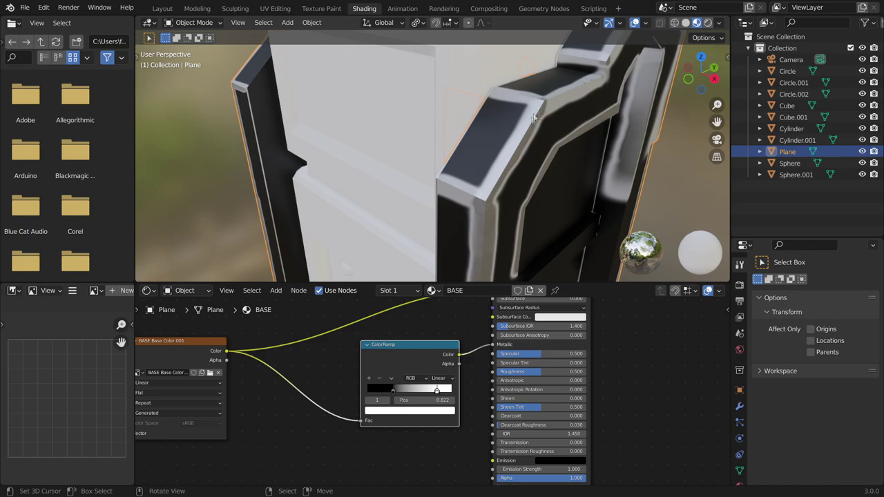
{"action": "mouse_move", "coordinate": [482, 188]}
{"action": "middle_mouse_down"}
{"action": "mouse_move", "coordinate": [444, 242]}
{"action": "mouse_move", "coordinate": [428, 217]}
{"action": "mouse_move", "coordinate": [453, 188]}
{"action": "mouse_move", "coordinate": [426, 226]}
{"action": "mouse_move", "coordinate": [449, 228]}
{"action": "mouse_move", "coordinate": [487, 275]}
{"action": "middle_mouse_up"}
{"action": "scroll", "coordinate": [467, 171], "scroll_direction": "down", "scroll_amount": 5}
{"action": "scroll", "coordinate": [449, 228], "scroll_direction": "up", "scroll_amount": 4}
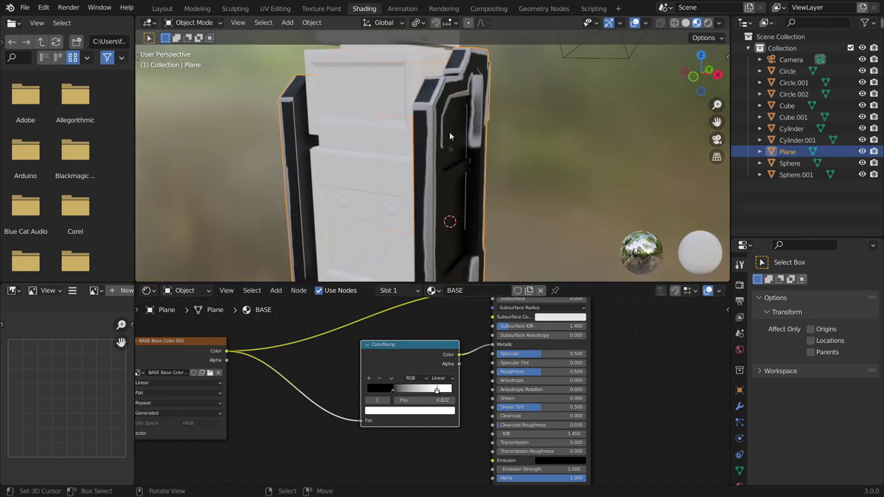
{"action": "left_click_drag", "start_coordinate": [409, 356], "coordinate": [409, 338]}
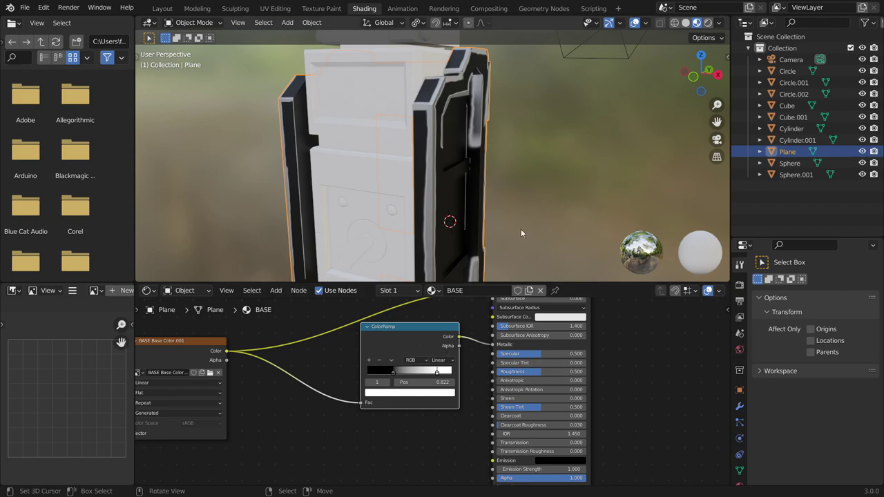
{"action": "left_click_drag", "start_coordinate": [546, 372], "coordinate": [484, 360]}
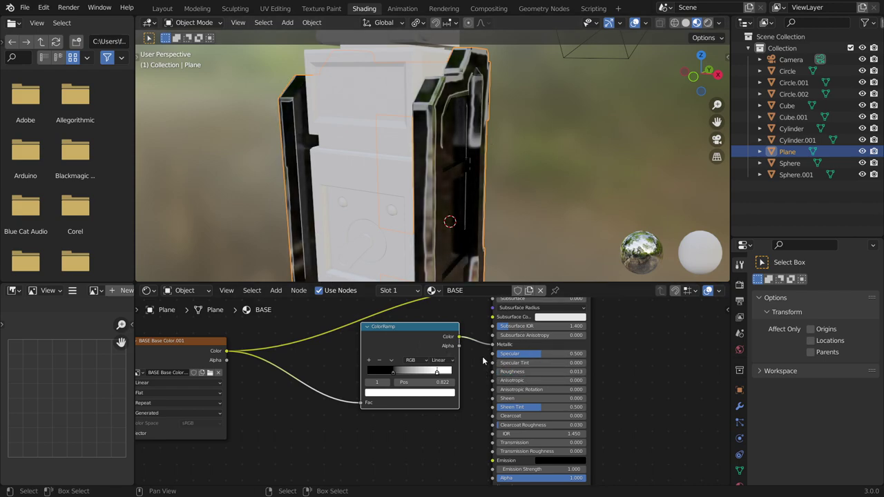
{"action": "middle_click_drag", "start_coordinate": [484, 207], "coordinate": [455, 211]}
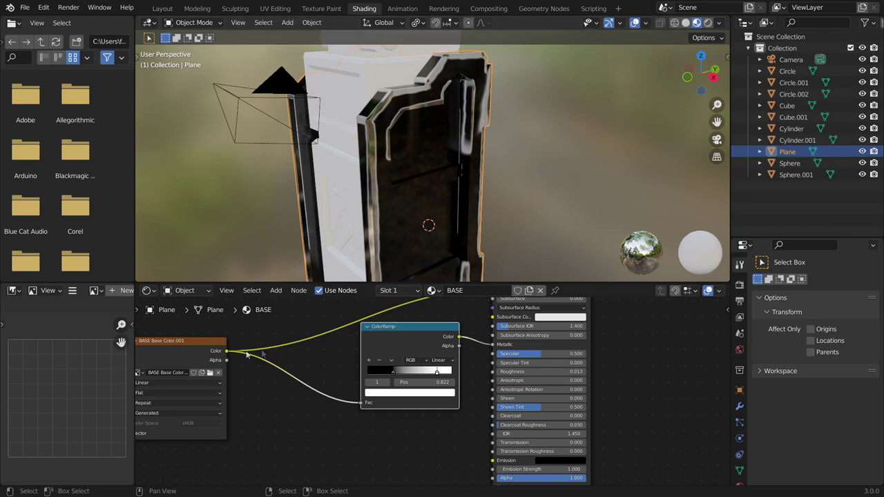
- Disconnect the painted image texture from Base Color, leaving the frame white
{"action": "left_click_drag", "start_coordinate": [202, 352], "coordinate": [198, 387]}
{"action": "mouse_move", "coordinate": [434, 340]}
{"action": "middle_mouse_down"}
{"action": "mouse_move", "coordinate": [493, 328]}
{"action": "mouse_move", "coordinate": [451, 386]}
{"action": "middle_mouse_up"}
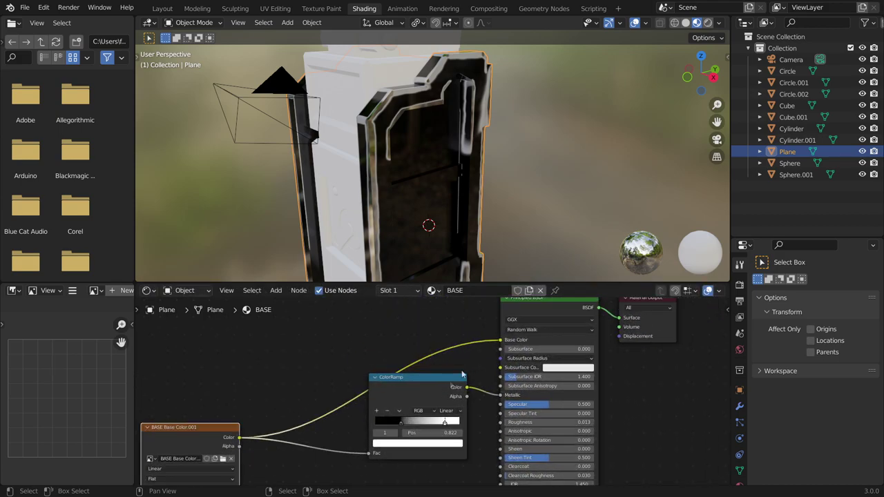
{"action": "left_click_drag", "start_coordinate": [501, 341], "coordinate": [442, 331]}
{"action": "left_click_drag", "start_coordinate": [212, 427], "coordinate": [181, 349]}
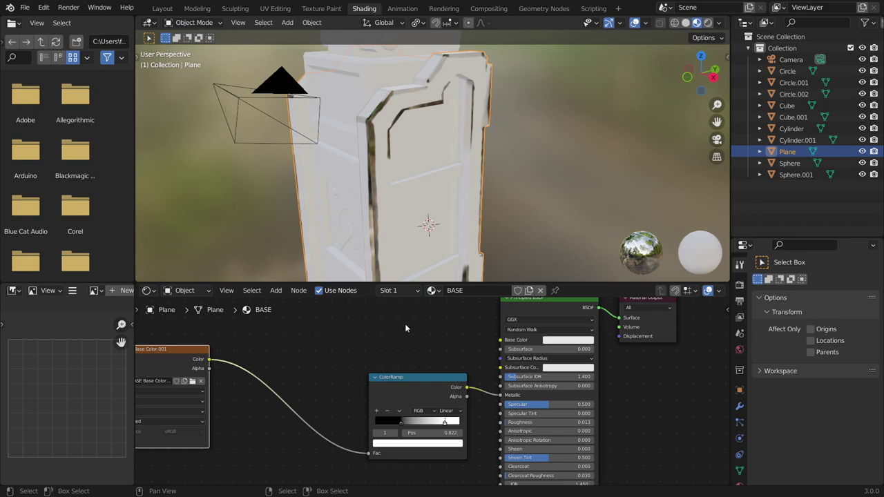
{"action": "key", "text": "shift+a"}
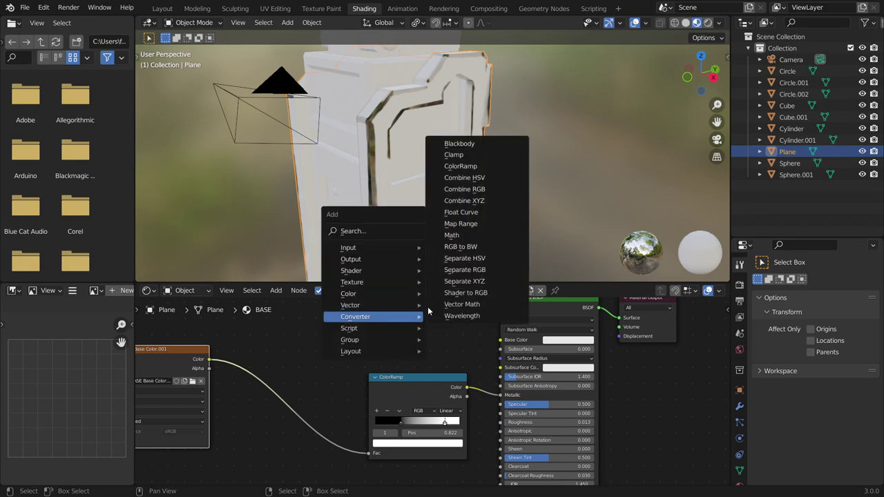
- Add a Mix node feeding Base Color, using the wear texture as its factor
{"action": "mouse_move", "coordinate": [348, 294]}
{"action": "left_click", "coordinate": [456, 351]}
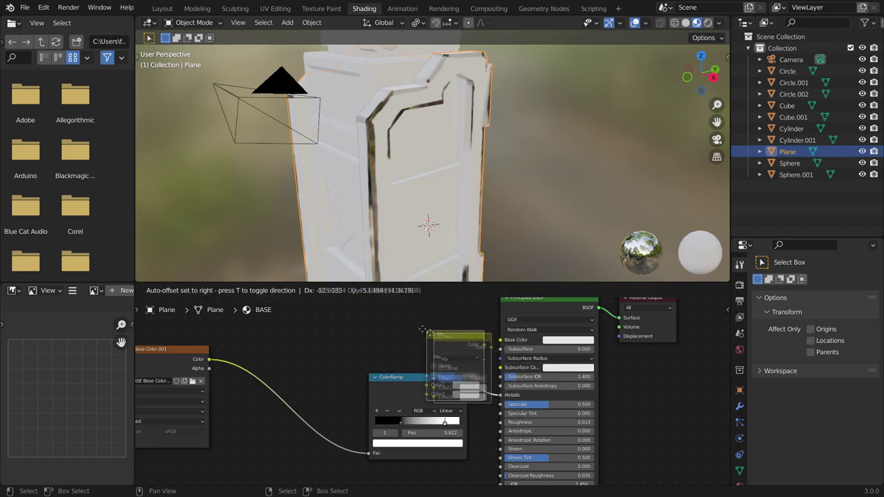
{"action": "left_click", "coordinate": [385, 396]}
{"action": "left_click_drag", "start_coordinate": [442, 407], "coordinate": [501, 453]}
{"action": "key", "text": "Home"}
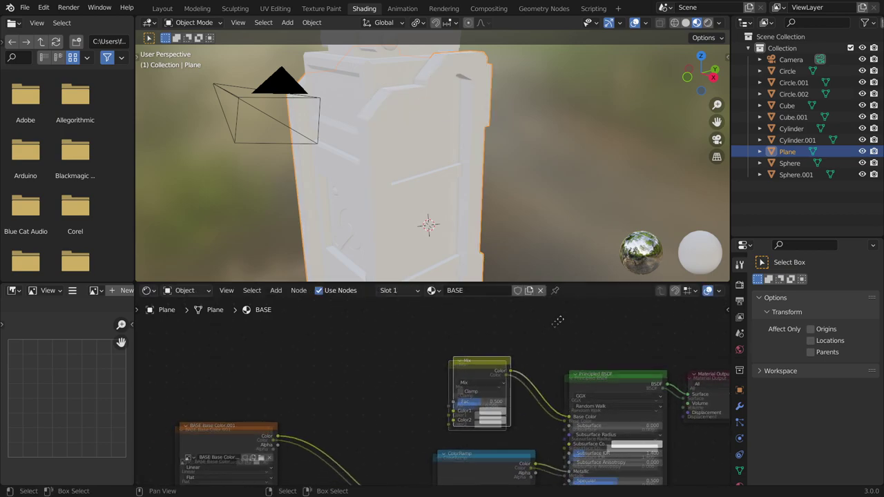
{"action": "left_click_drag", "start_coordinate": [279, 412], "coordinate": [334, 454]}
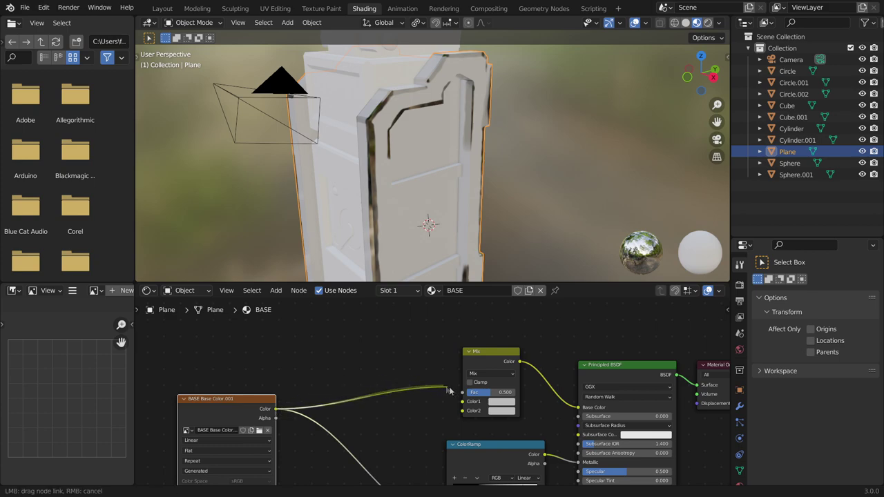
{"action": "left_click_drag", "start_coordinate": [275, 409], "coordinate": [474, 397]}
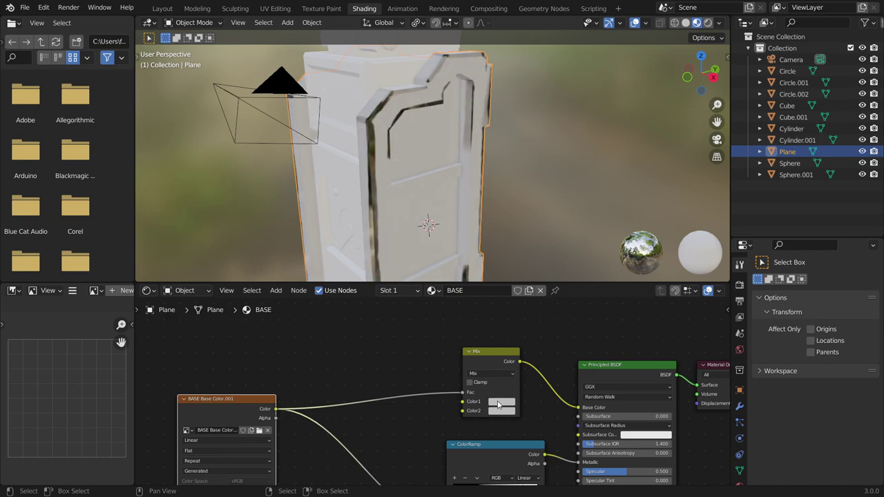
- Set the Mix node's first colour to dark green and second to pale grey-blue
{"action": "left_click", "coordinate": [498, 404]}
{"action": "left_click_drag", "start_coordinate": [512, 313], "coordinate": [483, 296]}
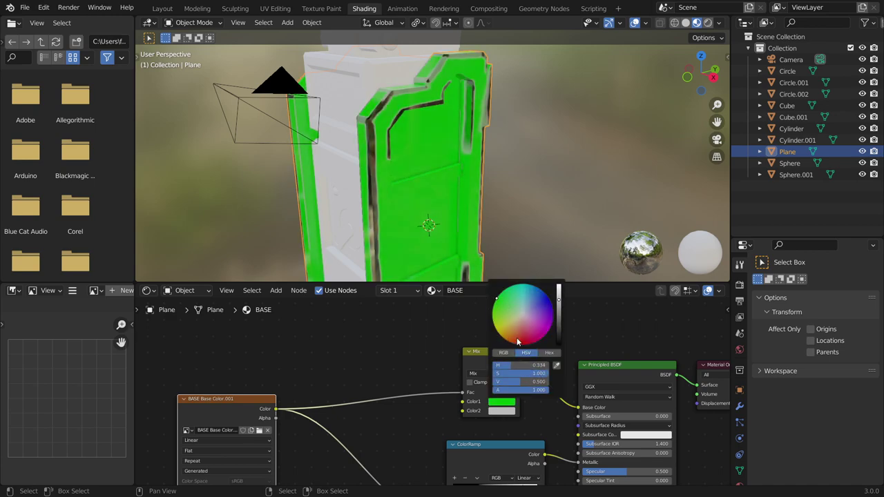
{"action": "left_click_drag", "start_coordinate": [560, 302], "coordinate": [560, 337]}
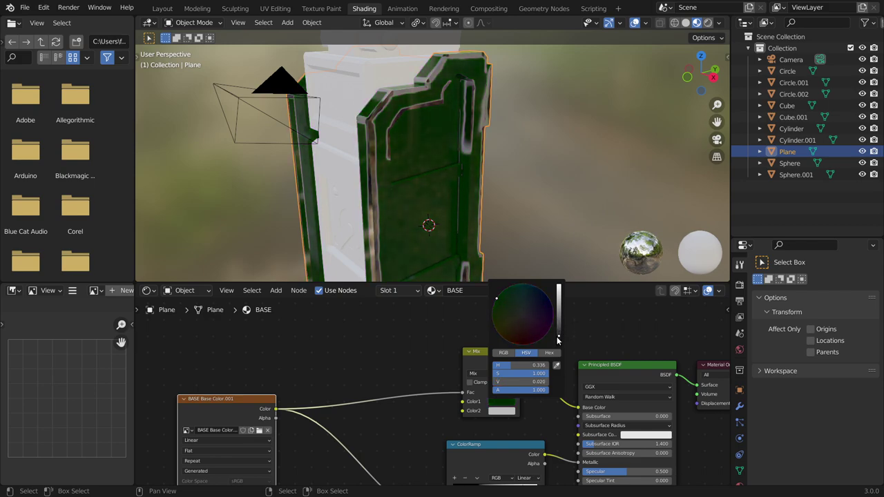
{"action": "left_click", "coordinate": [501, 411]}
{"action": "left_click", "coordinate": [532, 314]}
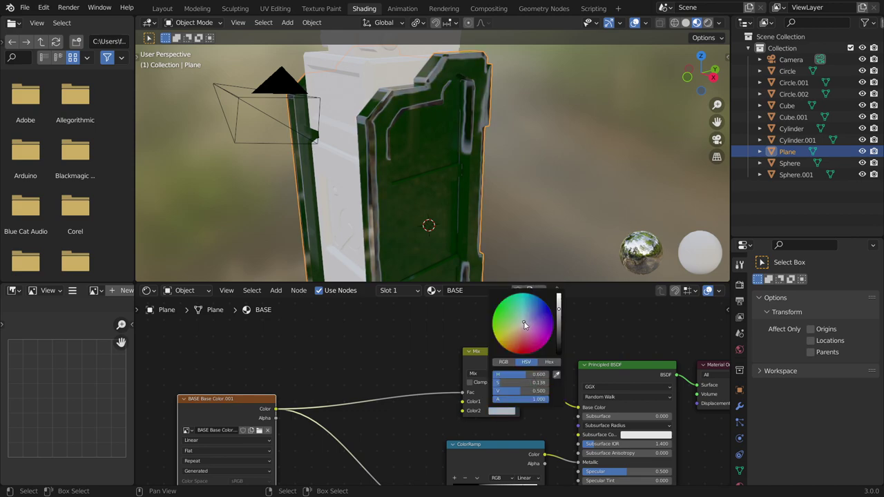
{"action": "mouse_move", "coordinate": [435, 263]}
{"action": "middle_mouse_down"}
{"action": "mouse_move", "coordinate": [457, 239]}
{"action": "mouse_move", "coordinate": [412, 247]}
{"action": "mouse_move", "coordinate": [148, 187]}
{"action": "middle_mouse_up"}
{"action": "scroll", "coordinate": [523, 325], "scroll_direction": "up", "scroll_amount": 3}
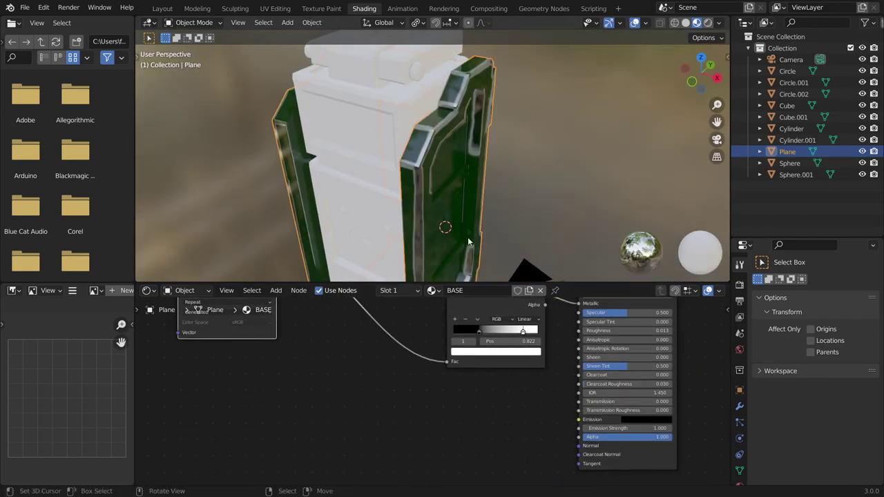
- Duplicate the ColorRamp, feed it the wear texture, route it to Roughness, and move its black stop inward
{"action": "left_click_drag", "start_coordinate": [518, 311], "coordinate": [450, 322]}
{"action": "key", "text": "shift+d"}
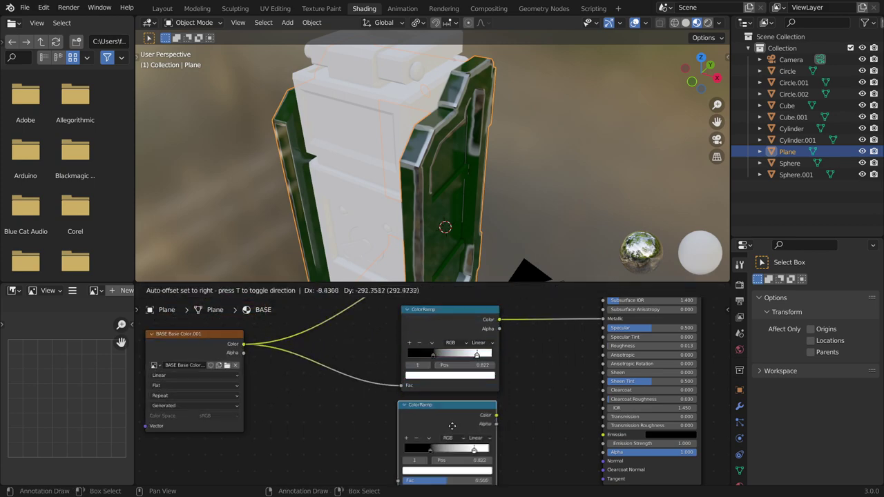
{"action": "left_click", "coordinate": [437, 420]}
{"action": "left_click_drag", "start_coordinate": [244, 344], "coordinate": [406, 406]}
{"action": "middle_click_drag", "start_coordinate": [522, 342], "coordinate": [397, 407]}
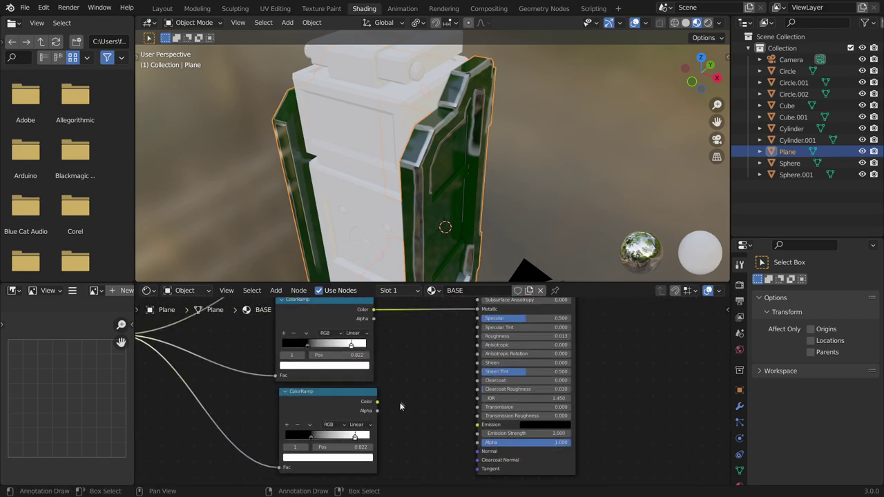
{"action": "left_click_drag", "start_coordinate": [378, 402], "coordinate": [477, 336]}
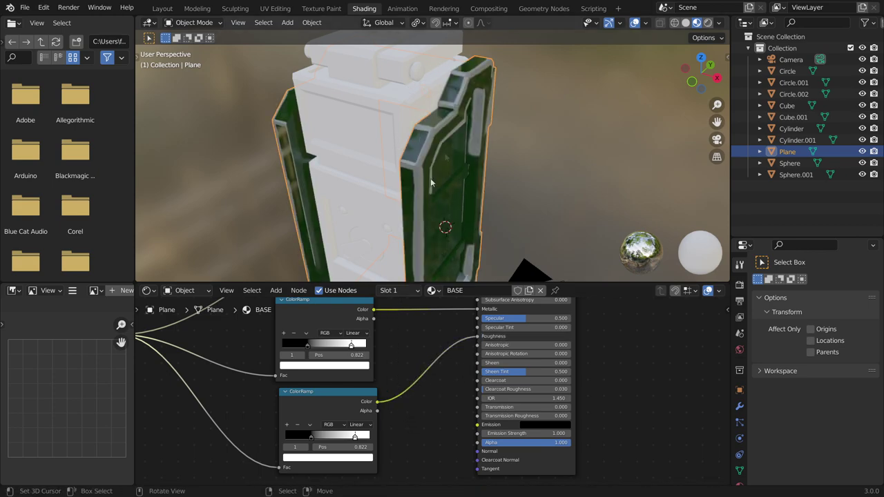
{"action": "mouse_move", "coordinate": [311, 436]}
{"action": "left_mouse_down"}
{"action": "mouse_move", "coordinate": [340, 447]}
{"action": "mouse_move", "coordinate": [319, 436]}
{"action": "left_mouse_up"}
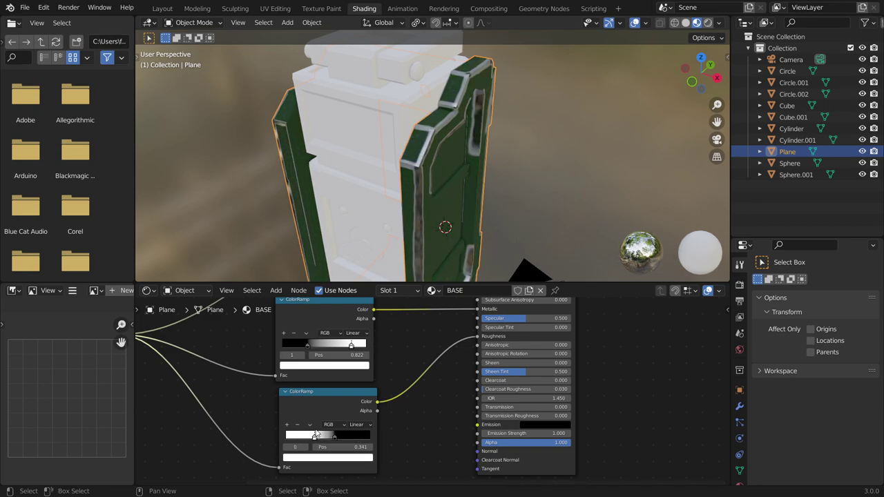
- Spread the roughness ramp's stops toward both ends, right stop at 0.931
{"action": "middle_click_drag", "start_coordinate": [443, 207], "coordinate": [412, 178]}
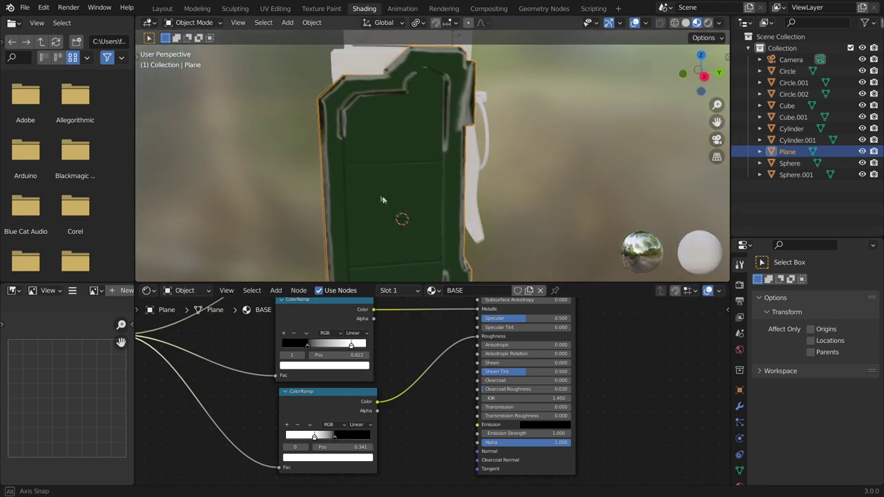
{"action": "middle_click_drag", "start_coordinate": [412, 178], "coordinate": [386, 247]}
{"action": "mouse_move", "coordinate": [314, 436]}
{"action": "left_mouse_down"}
{"action": "mouse_move", "coordinate": [283, 435]}
{"action": "mouse_move", "coordinate": [303, 435]}
{"action": "left_mouse_up"}
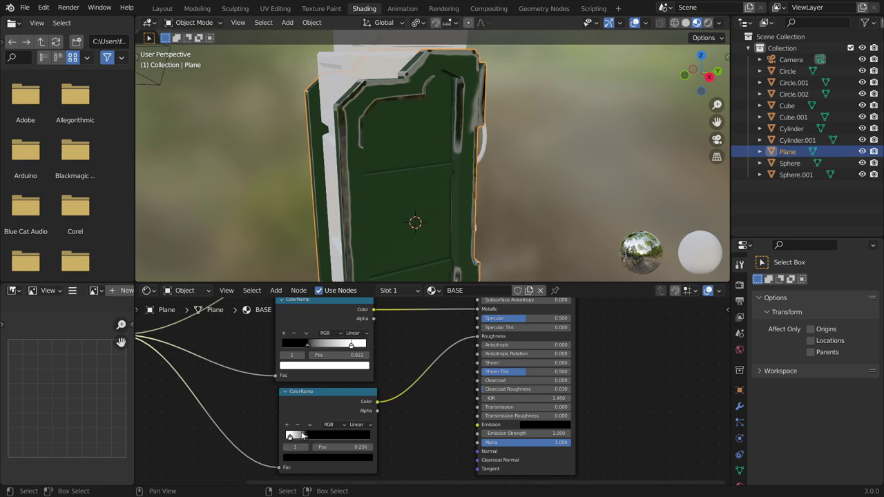
{"action": "mouse_move", "coordinate": [363, 439]}
{"action": "left_mouse_down"}
{"action": "mouse_move", "coordinate": [372, 441]}
{"action": "mouse_move", "coordinate": [357, 444]}
{"action": "left_mouse_up"}
{"action": "middle_click_drag", "start_coordinate": [385, 223], "coordinate": [448, 235]}
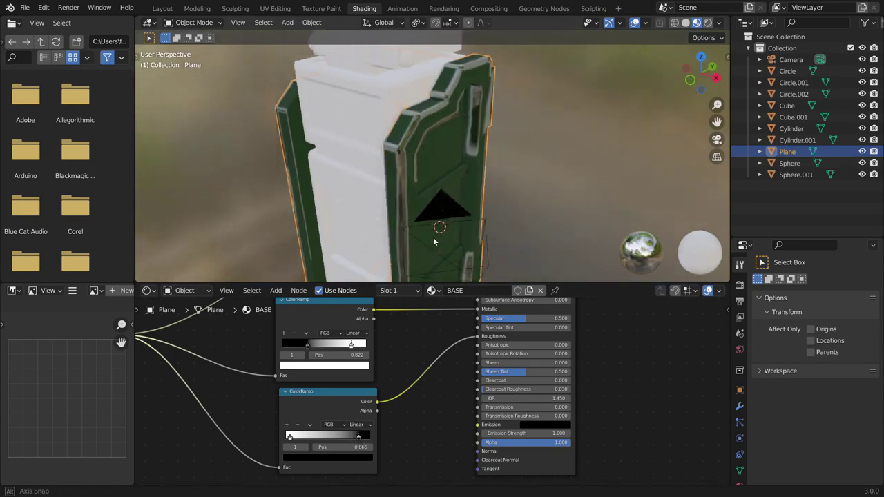
{"action": "left_click_drag", "start_coordinate": [361, 440], "coordinate": [360, 436]}
{"action": "middle_click_drag", "start_coordinate": [385, 207], "coordinate": [339, 384]}
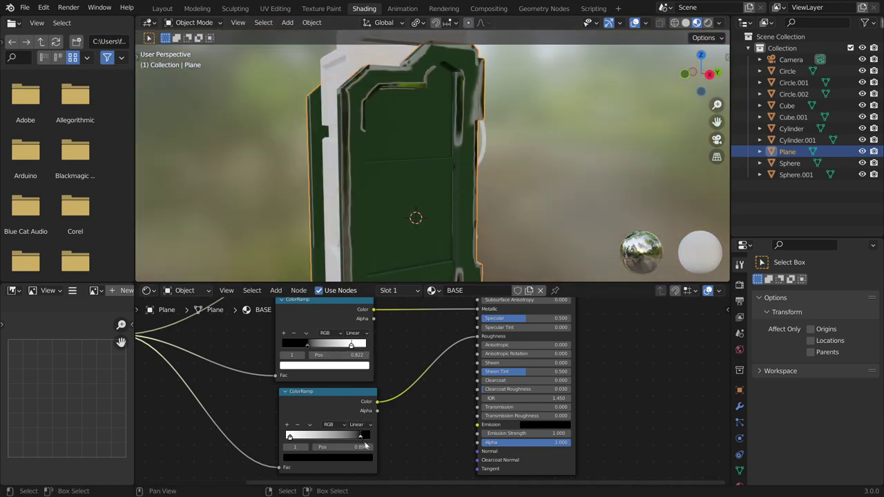
{"action": "left_click_drag", "start_coordinate": [360, 438], "coordinate": [363, 438]}
{"action": "mouse_move", "coordinate": [415, 207]}
{"action": "middle_mouse_down"}
{"action": "mouse_move", "coordinate": [371, 190]}
{"action": "mouse_move", "coordinate": [358, 212]}
{"action": "middle_mouse_up"}
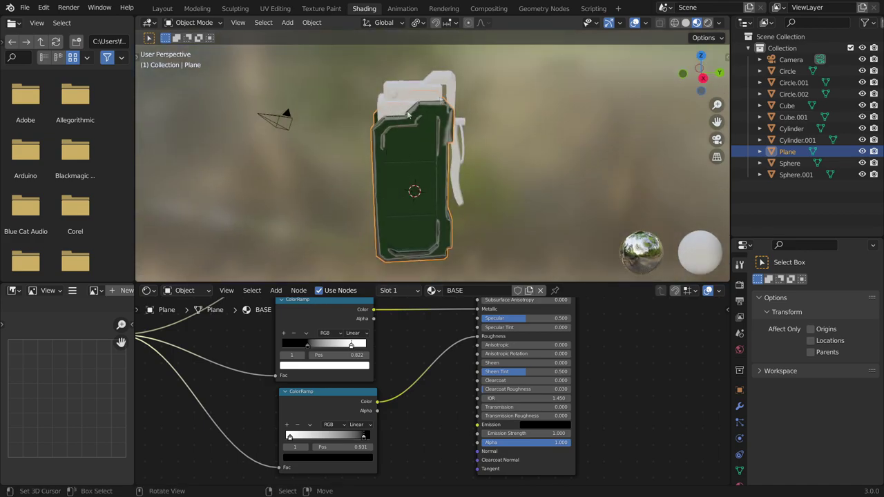
- Orbit close to the glossier green panel to check it, then return to Texture Paint
{"action": "mouse_move", "coordinate": [407, 115]}
{"action": "middle_mouse_down"}
{"action": "mouse_move", "coordinate": [549, 161]}
{"action": "mouse_move", "coordinate": [568, 151]}
{"action": "mouse_move", "coordinate": [409, 166]}
{"action": "mouse_move", "coordinate": [358, 158]}
{"action": "middle_mouse_up"}
{"action": "scroll", "coordinate": [382, 165], "scroll_direction": "up", "scroll_amount": 5}
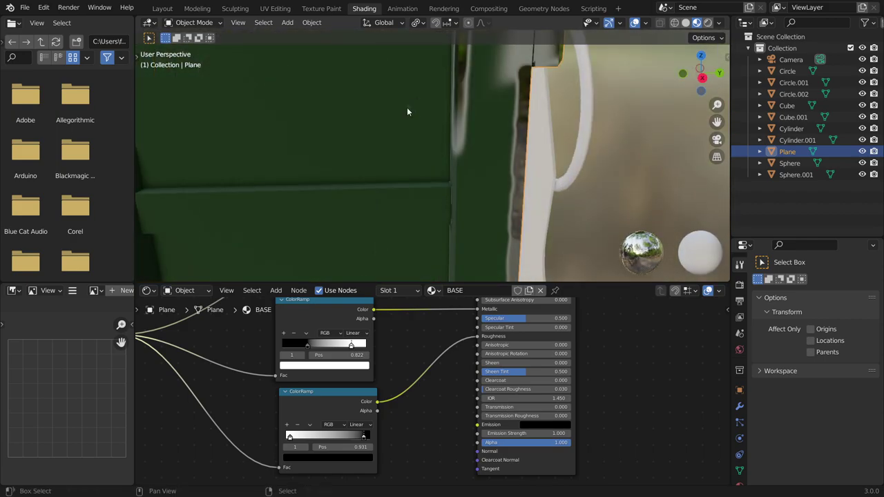
{"action": "mouse_move", "coordinate": [484, 170]}
{"action": "middle_mouse_down", "text": "shift"}
{"action": "mouse_move", "coordinate": [384, 167]}
{"action": "mouse_move", "coordinate": [400, 211]}
{"action": "middle_mouse_up", "text": "shift"}
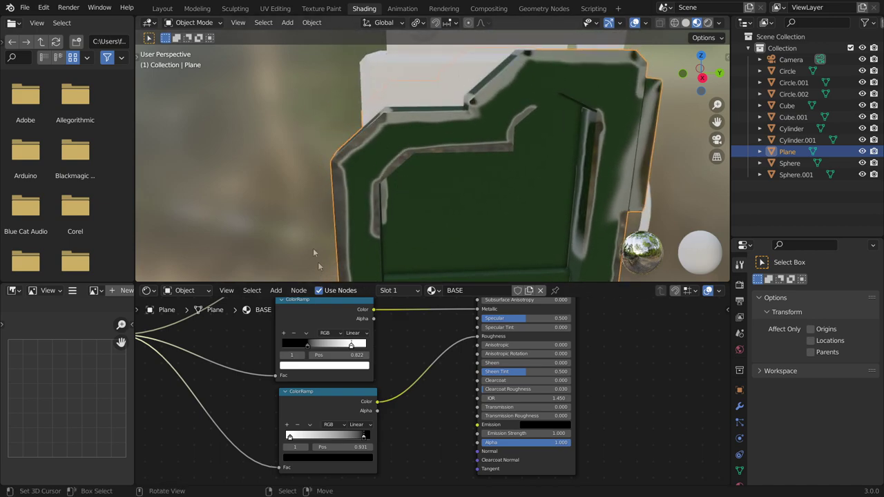
{"action": "left_click", "coordinate": [338, 8]}
- Set the paint brush colour to black by dropping its value to 0
{"action": "middle_click_drag", "start_coordinate": [440, 250], "coordinate": [425, 254]}
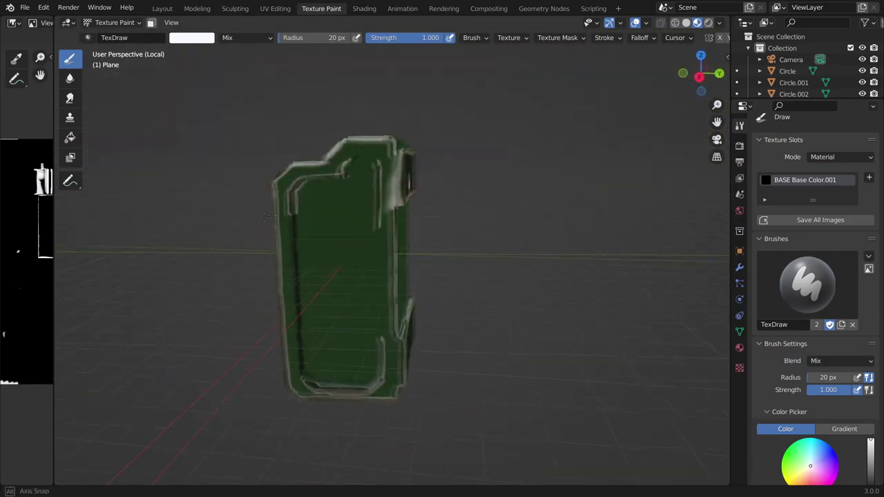
{"action": "scroll", "coordinate": [425, 254], "scroll_direction": "up", "scroll_amount": 3}
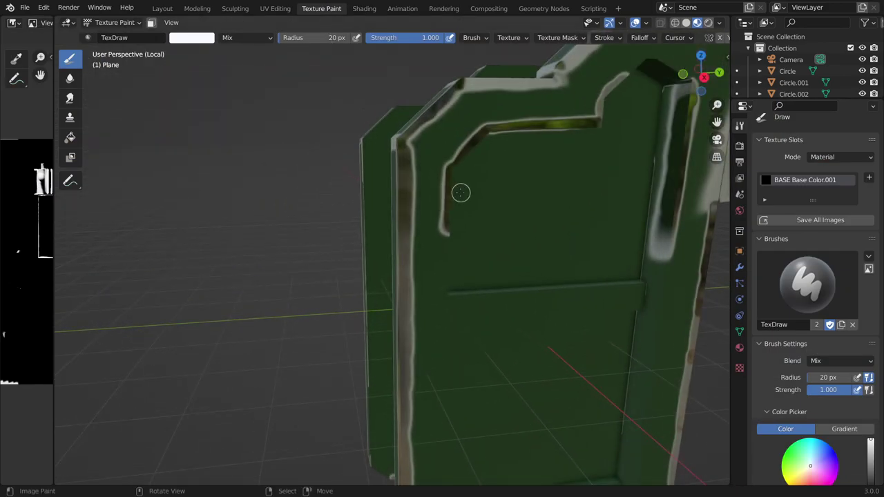
{"action": "scroll", "coordinate": [460, 191], "scroll_direction": "up", "scroll_amount": 2}
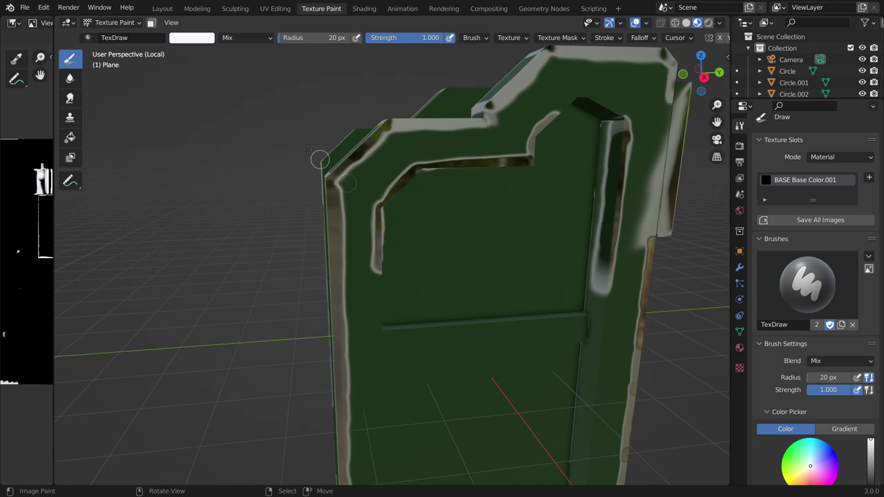
{"action": "left_click", "coordinate": [206, 38]}
{"action": "left_click_drag", "start_coordinate": [263, 56], "coordinate": [276, 266]}
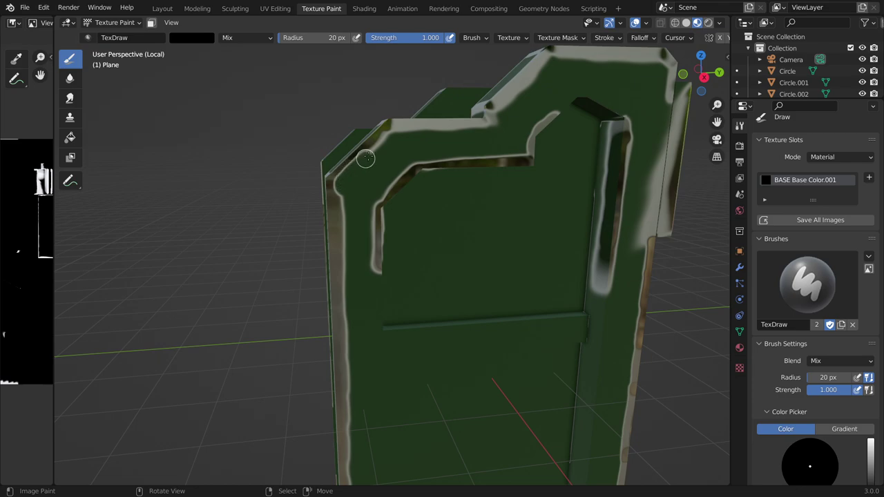
- Paint black over the white highlights along the top and left edges to tone them down
{"action": "left_click_drag", "start_coordinate": [397, 131], "coordinate": [464, 128]}
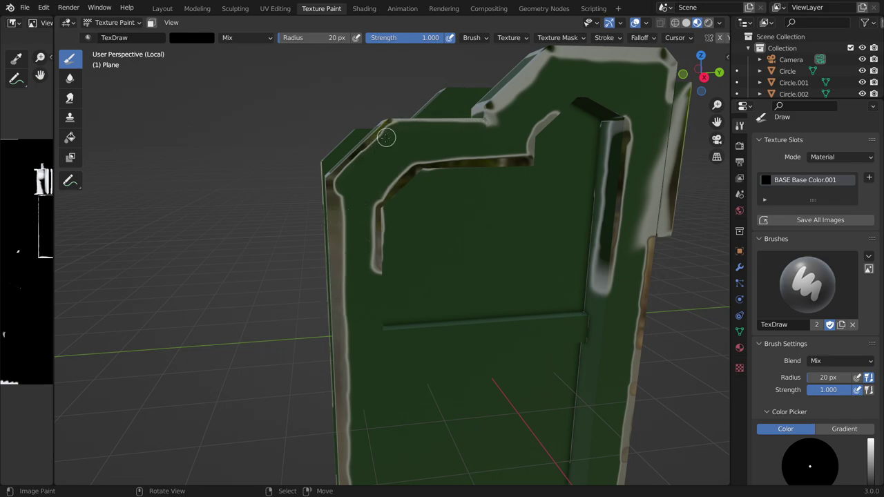
{"action": "mouse_move", "coordinate": [340, 199]}
{"action": "left_mouse_down"}
{"action": "mouse_move", "coordinate": [346, 227]}
{"action": "mouse_move", "coordinate": [338, 192]}
{"action": "mouse_move", "coordinate": [348, 288]}
{"action": "mouse_move", "coordinate": [344, 269]}
{"action": "left_mouse_up"}
{"action": "mouse_move", "coordinate": [341, 225]}
{"action": "left_mouse_down"}
{"action": "mouse_move", "coordinate": [337, 246]}
{"action": "mouse_move", "coordinate": [336, 209]}
{"action": "left_mouse_up"}
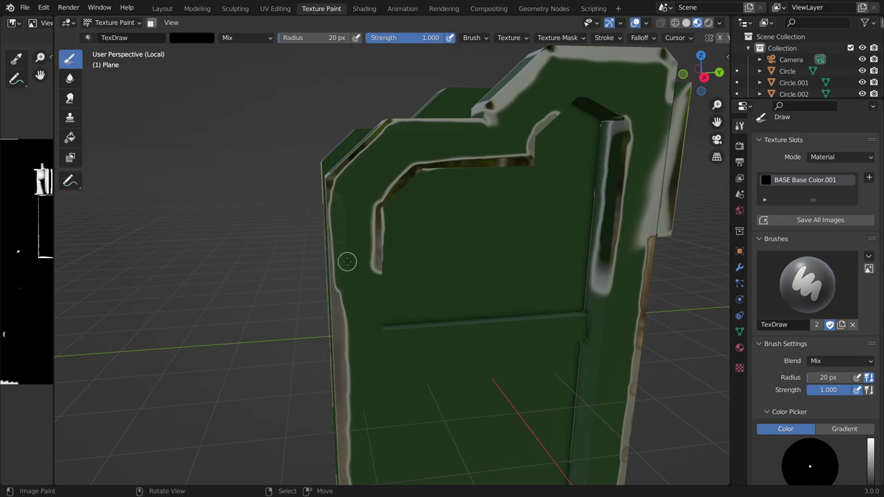
{"action": "middle_click_drag", "start_coordinate": [347, 261], "coordinate": [364, 187], "text": "shift"}
{"action": "mouse_move", "coordinate": [355, 237]}
{"action": "left_mouse_down"}
{"action": "mouse_move", "coordinate": [355, 203]}
{"action": "mouse_move", "coordinate": [373, 400]}
{"action": "mouse_move", "coordinate": [375, 387]}
{"action": "mouse_move", "coordinate": [376, 394]}
{"action": "mouse_move", "coordinate": [472, 394]}
{"action": "mouse_move", "coordinate": [561, 378]}
{"action": "mouse_move", "coordinate": [580, 254]}
{"action": "left_mouse_up"}
{"action": "scroll", "coordinate": [365, 312], "scroll_direction": "down", "scroll_amount": 3, "text": "shift"}
- Paint dark green over the light seams on the front/side edge and the panel edge
{"action": "scroll", "coordinate": [375, 387], "scroll_direction": "down", "scroll_amount": 3, "text": "shift"}
{"action": "middle_click_drag", "start_coordinate": [543, 336], "coordinate": [521, 266]}
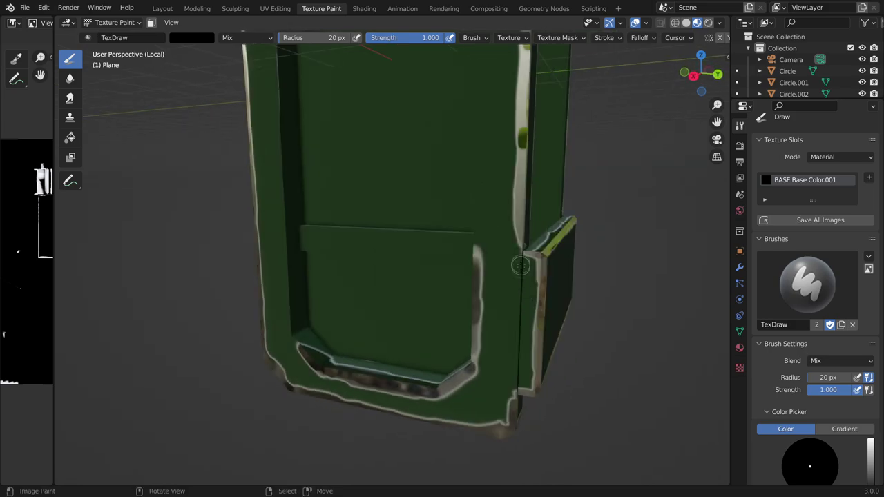
{"action": "middle_click_drag", "start_coordinate": [520, 319], "coordinate": [500, 207]}
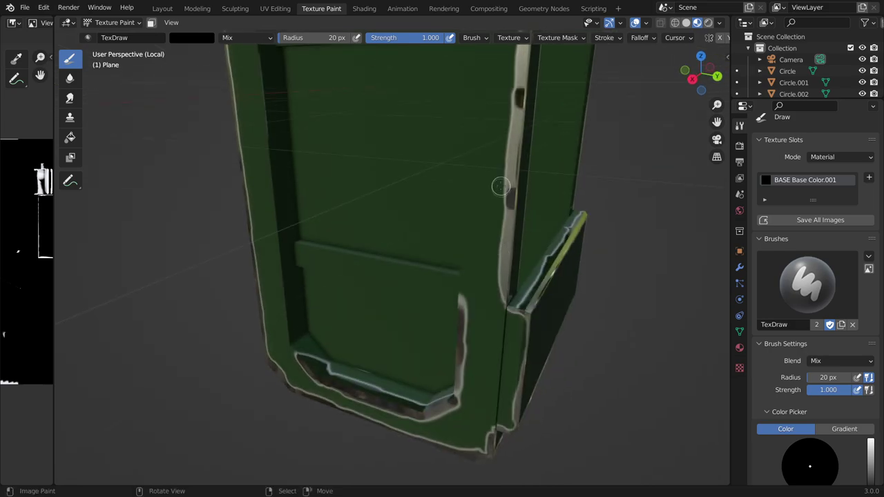
{"action": "scroll", "coordinate": [498, 298], "scroll_direction": "up", "scroll_amount": 3}
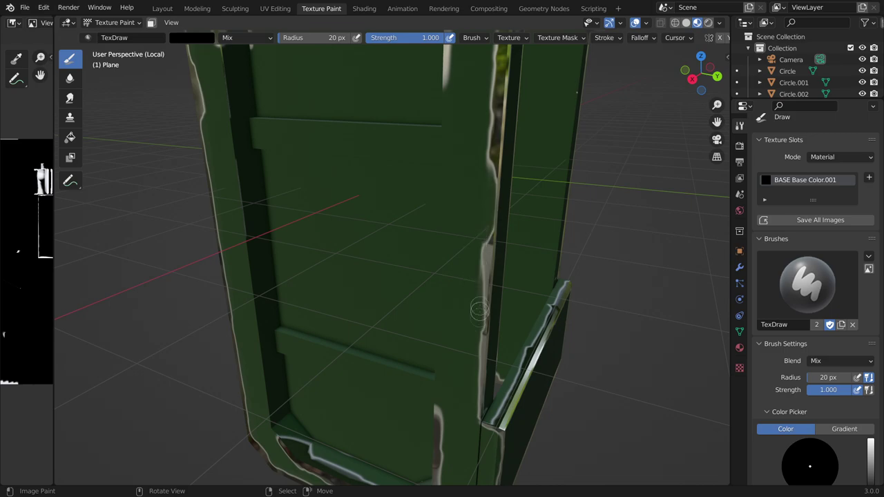
{"action": "scroll", "coordinate": [483, 238], "scroll_direction": "down", "scroll_amount": 5}
{"action": "scroll", "coordinate": [456, 173], "scroll_direction": "up", "scroll_amount": 3}
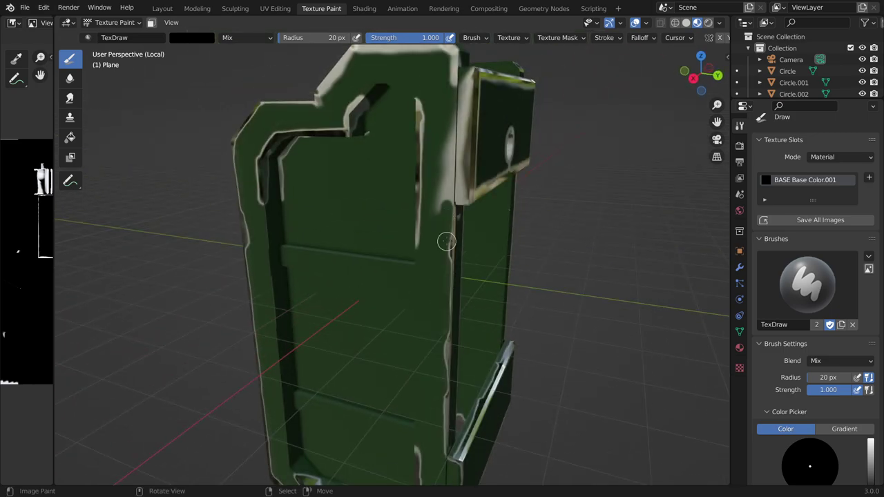
{"action": "mouse_move", "coordinate": [445, 138]}
{"action": "left_mouse_down"}
{"action": "mouse_move", "coordinate": [446, 197]}
{"action": "mouse_move", "coordinate": [457, 201]}
{"action": "mouse_move", "coordinate": [464, 84]}
{"action": "left_mouse_up"}
{"action": "scroll", "coordinate": [460, 111], "scroll_direction": "up", "scroll_amount": 4}
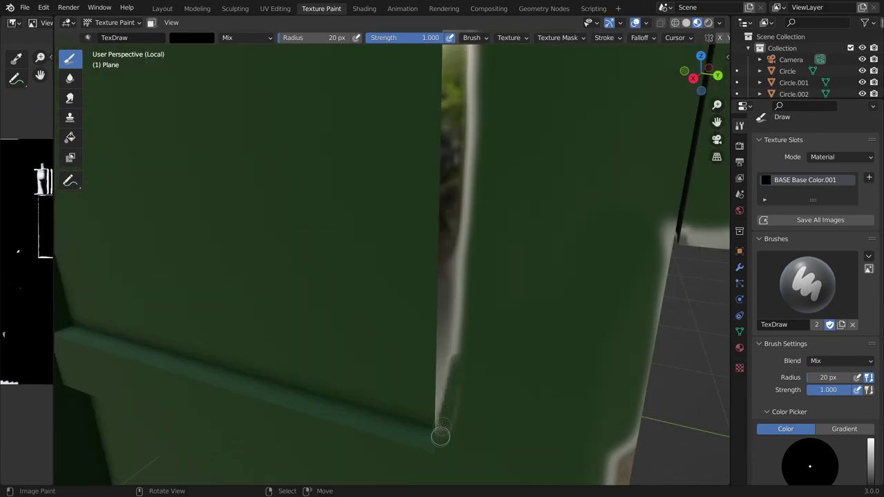
{"action": "scroll", "coordinate": [442, 401], "scroll_direction": "down", "scroll_amount": 2}
{"action": "mouse_move", "coordinate": [429, 285]}
{"action": "left_mouse_down"}
{"action": "mouse_move", "coordinate": [419, 306]}
{"action": "mouse_move", "coordinate": [424, 184]}
{"action": "left_mouse_up"}
{"action": "middle_click_drag", "start_coordinate": [435, 83], "coordinate": [438, 186], "text": "shift"}
{"action": "mouse_move", "coordinate": [437, 186]}
{"action": "left_mouse_down"}
{"action": "mouse_move", "coordinate": [433, 141]}
{"action": "mouse_move", "coordinate": [434, 168]}
{"action": "left_mouse_up"}
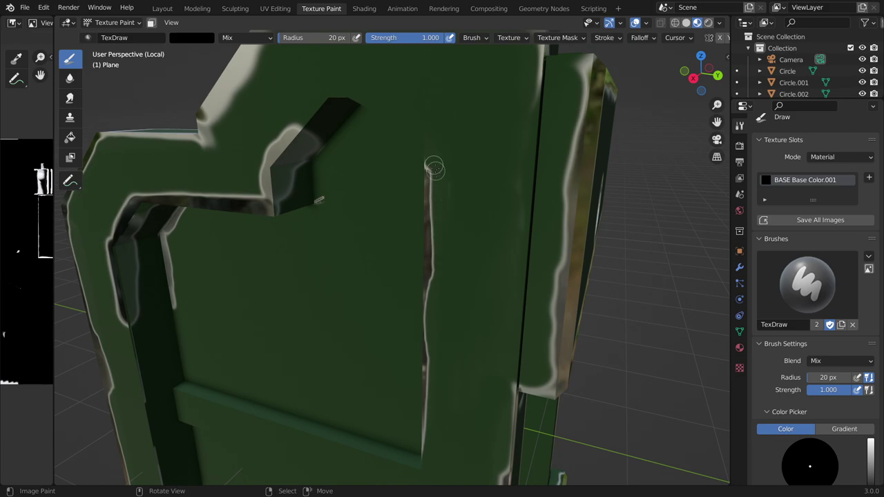
- Darken the corner seams, the diagonal seam and the top diagonal edge
{"action": "middle_click_drag", "start_coordinate": [492, 181], "coordinate": [434, 142]}
{"action": "left_click_drag", "start_coordinate": [434, 142], "coordinate": [391, 190]}
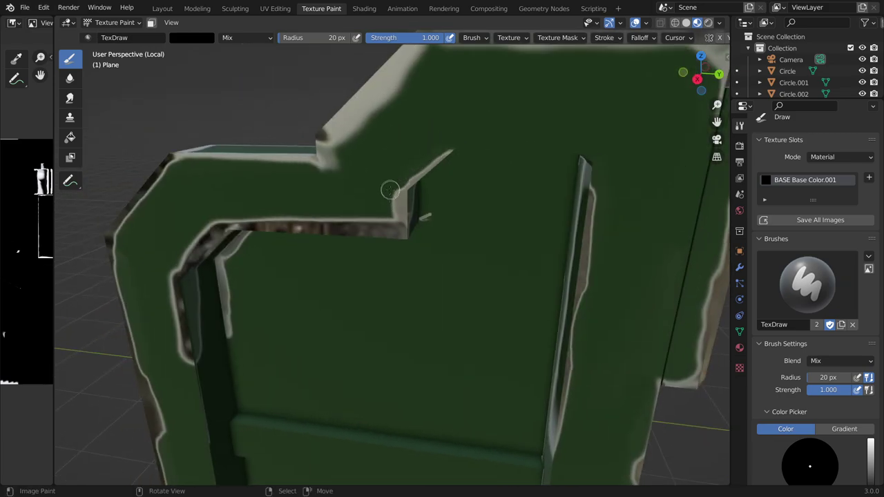
{"action": "middle_click_drag", "start_coordinate": [377, 238], "coordinate": [333, 218]}
{"action": "mouse_move", "coordinate": [333, 219]}
{"action": "left_mouse_down"}
{"action": "mouse_move", "coordinate": [373, 173]}
{"action": "mouse_move", "coordinate": [546, 157]}
{"action": "left_mouse_up"}
{"action": "mouse_move", "coordinate": [345, 210]}
{"action": "left_mouse_down"}
{"action": "mouse_move", "coordinate": [328, 217]}
{"action": "mouse_move", "coordinate": [314, 325]}
{"action": "left_mouse_up"}
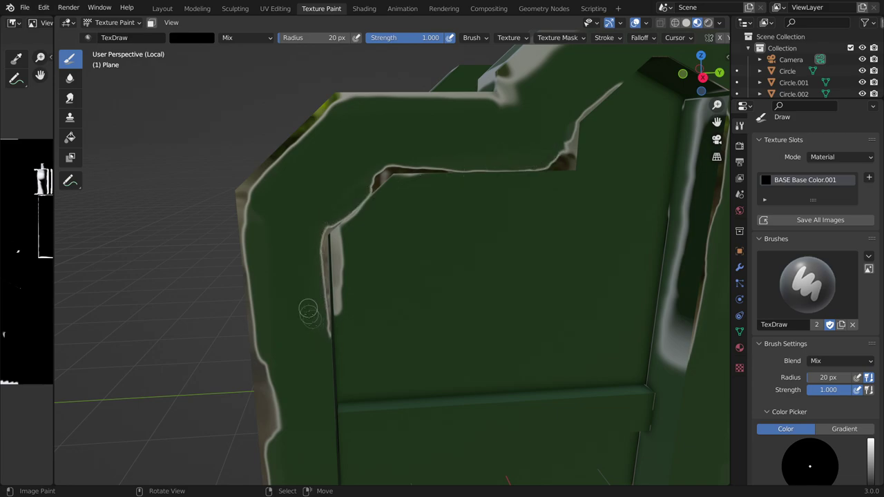
{"action": "left_click", "coordinate": [506, 90]}
{"action": "middle_click_drag", "start_coordinate": [513, 85], "coordinate": [434, 183]}
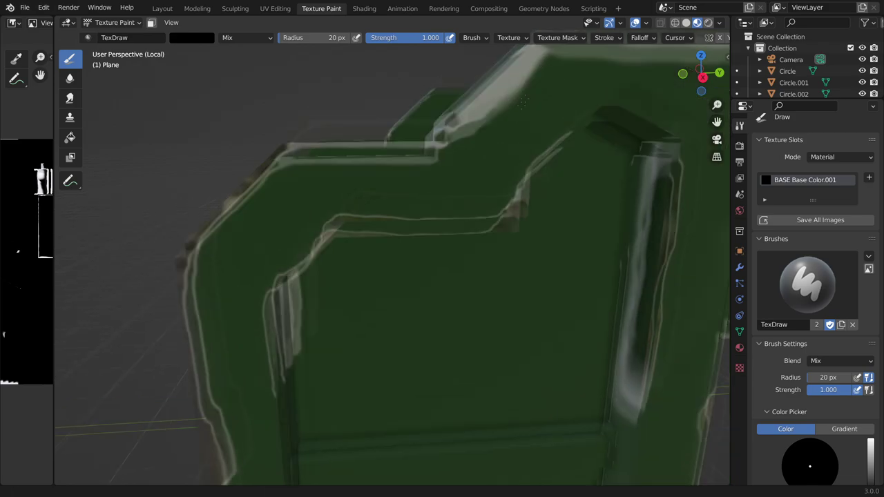
{"action": "mouse_move", "coordinate": [434, 183]}
{"action": "left_mouse_down"}
{"action": "mouse_move", "coordinate": [504, 134]}
{"action": "mouse_move", "coordinate": [583, 122]}
{"action": "left_mouse_up"}
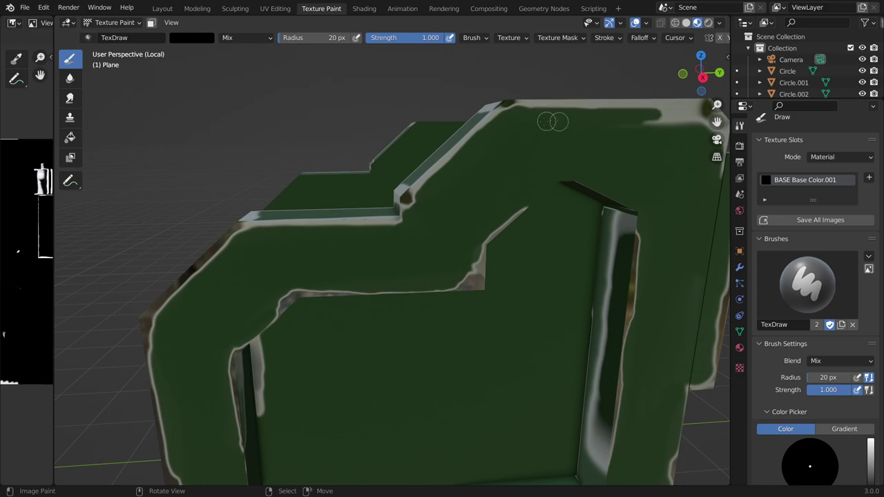
{"action": "middle_click_drag", "start_coordinate": [583, 122], "coordinate": [525, 135]}
{"action": "left_click_drag", "start_coordinate": [525, 135], "coordinate": [567, 130]}
- Paint dark strokes up the right edge and along the board's top edge
{"action": "middle_click_drag", "start_coordinate": [576, 144], "coordinate": [498, 181]}
{"action": "middle_click_drag", "start_coordinate": [430, 145], "coordinate": [376, 428]}
{"action": "mouse_move", "coordinate": [376, 428]}
{"action": "left_mouse_down"}
{"action": "mouse_move", "coordinate": [397, 356]}
{"action": "mouse_move", "coordinate": [477, 207]}
{"action": "mouse_move", "coordinate": [532, 155]}
{"action": "left_mouse_up"}
{"action": "mouse_move", "coordinate": [532, 156]}
{"action": "middle_mouse_down"}
{"action": "mouse_move", "coordinate": [377, 338]}
{"action": "mouse_move", "coordinate": [207, 197]}
{"action": "middle_mouse_up"}
{"action": "mouse_move", "coordinate": [208, 196]}
{"action": "left_mouse_down"}
{"action": "mouse_move", "coordinate": [235, 181]}
{"action": "mouse_move", "coordinate": [353, 176]}
{"action": "left_mouse_up"}
{"action": "middle_click_drag", "start_coordinate": [377, 201], "coordinate": [255, 173]}
{"action": "left_click_drag", "start_coordinate": [255, 173], "coordinate": [460, 159]}
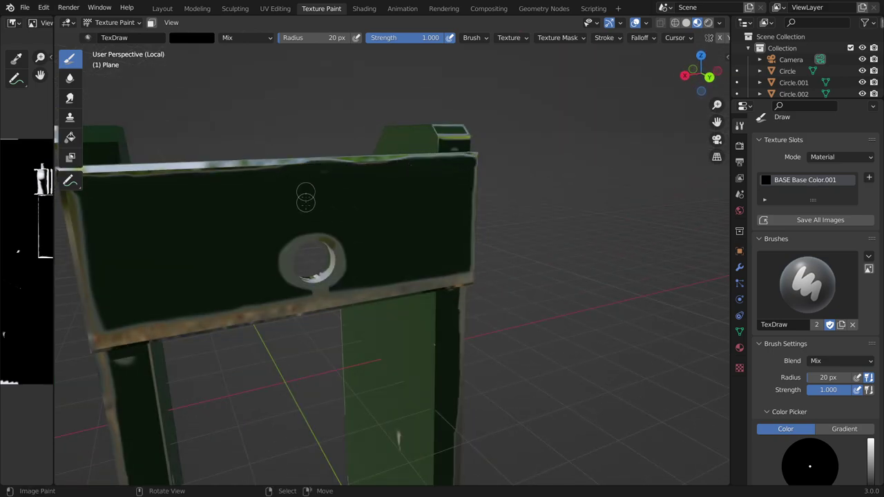
{"action": "middle_click_drag", "start_coordinate": [297, 197], "coordinate": [351, 266]}
{"action": "left_click_drag", "start_coordinate": [301, 284], "coordinate": [507, 176]}
- Darken the board's top and lower edges from lower, more frontal views
{"action": "middle_click_drag", "start_coordinate": [508, 176], "coordinate": [294, 290]}
{"action": "mouse_move", "coordinate": [304, 333]}
{"action": "middle_mouse_down"}
{"action": "mouse_move", "coordinate": [354, 311]}
{"action": "mouse_move", "coordinate": [358, 191]}
{"action": "middle_mouse_up"}
{"action": "mouse_move", "coordinate": [358, 192]}
{"action": "left_mouse_down"}
{"action": "mouse_move", "coordinate": [276, 134]}
{"action": "mouse_move", "coordinate": [350, 155]}
{"action": "left_mouse_up"}
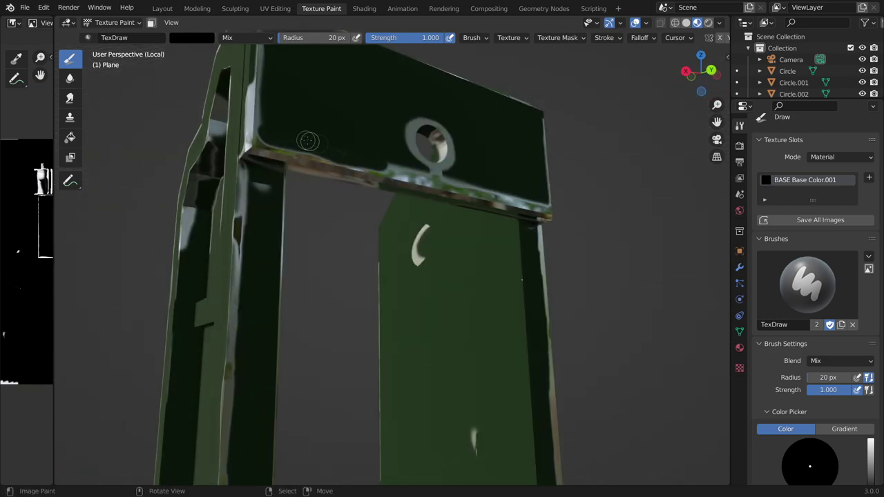
{"action": "middle_click_drag", "start_coordinate": [349, 155], "coordinate": [355, 170]}
{"action": "mouse_move", "coordinate": [356, 170]}
{"action": "left_mouse_down"}
{"action": "mouse_move", "coordinate": [311, 180]}
{"action": "mouse_move", "coordinate": [529, 182]}
{"action": "mouse_move", "coordinate": [376, 181]}
{"action": "left_mouse_up"}
{"action": "middle_click_drag", "start_coordinate": [376, 181], "coordinate": [371, 138]}
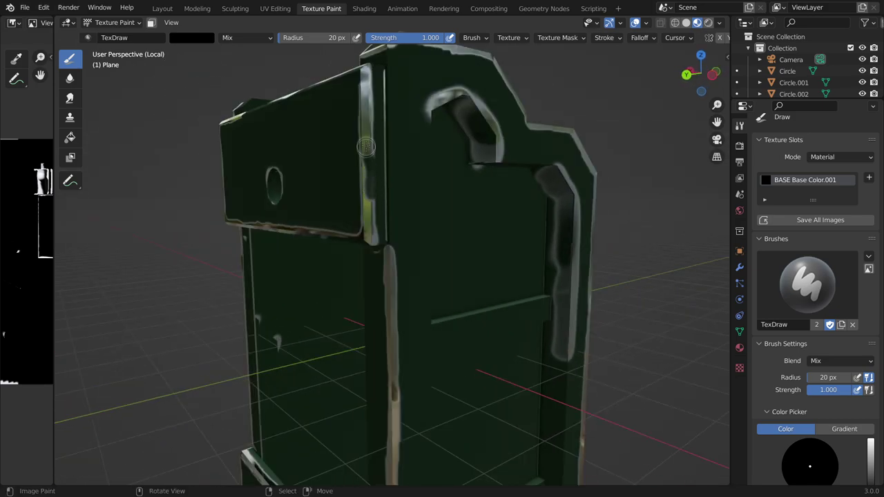
{"action": "mouse_move", "coordinate": [380, 190]}
{"action": "middle_mouse_down"}
{"action": "mouse_move", "coordinate": [458, 216]}
{"action": "mouse_move", "coordinate": [296, 173]}
{"action": "middle_mouse_up"}
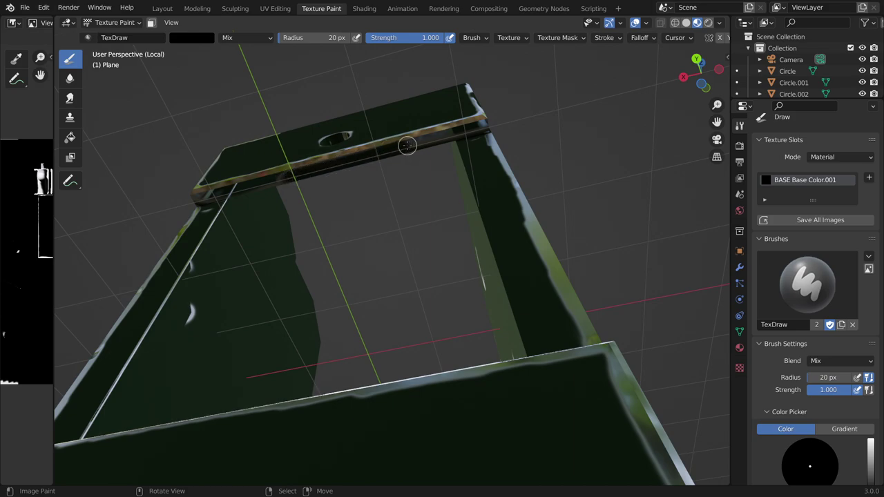
{"action": "mouse_move", "coordinate": [193, 315]}
{"action": "middle_mouse_down"}
{"action": "mouse_move", "coordinate": [246, 239]}
{"action": "mouse_move", "coordinate": [411, 181]}
{"action": "middle_mouse_up"}
{"action": "middle_click_drag", "start_coordinate": [493, 316], "coordinate": [463, 221]}
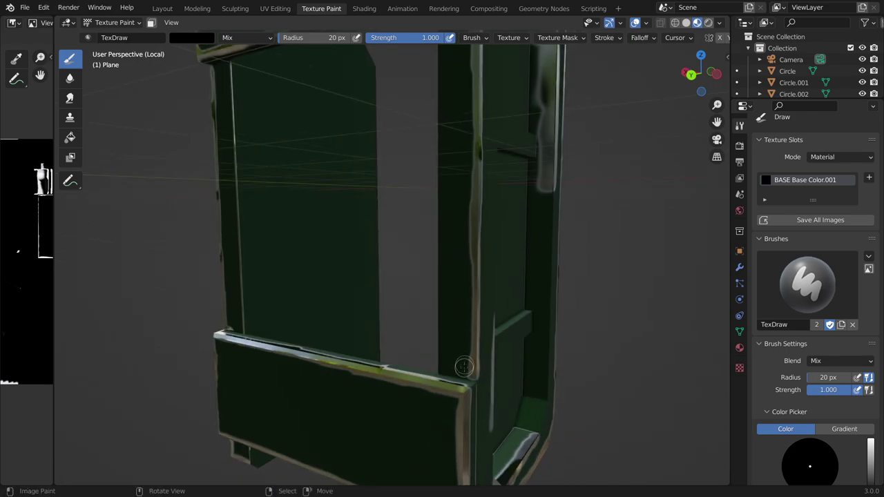
{"action": "middle_click_drag", "start_coordinate": [464, 366], "coordinate": [380, 292]}
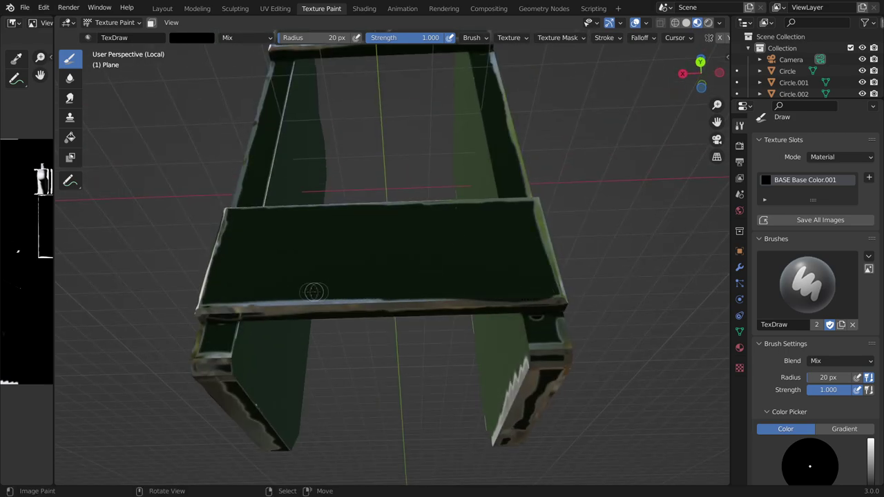
{"action": "mouse_move", "coordinate": [438, 303]}
{"action": "middle_mouse_down"}
{"action": "mouse_move", "coordinate": [435, 264]}
{"action": "mouse_move", "coordinate": [308, 238]}
{"action": "mouse_move", "coordinate": [357, 270]}
{"action": "mouse_move", "coordinate": [314, 214]}
{"action": "mouse_move", "coordinate": [389, 242]}
{"action": "middle_mouse_up"}
- Paint the white edges of the upper and lower panels dark green
{"action": "mouse_move", "coordinate": [414, 240]}
{"action": "left_mouse_down"}
{"action": "mouse_move", "coordinate": [387, 220]}
{"action": "mouse_move", "coordinate": [416, 204]}
{"action": "mouse_move", "coordinate": [422, 135]}
{"action": "mouse_move", "coordinate": [409, 134]}
{"action": "mouse_move", "coordinate": [379, 207]}
{"action": "left_mouse_up"}
{"action": "mouse_move", "coordinate": [378, 207]}
{"action": "middle_mouse_down"}
{"action": "mouse_move", "coordinate": [366, 276]}
{"action": "mouse_move", "coordinate": [397, 315]}
{"action": "middle_mouse_up"}
{"action": "mouse_move", "coordinate": [397, 314]}
{"action": "left_mouse_down"}
{"action": "mouse_move", "coordinate": [370, 312]}
{"action": "mouse_move", "coordinate": [401, 277]}
{"action": "mouse_move", "coordinate": [401, 294]}
{"action": "left_mouse_up"}
{"action": "mouse_move", "coordinate": [409, 178]}
{"action": "left_mouse_down"}
{"action": "mouse_move", "coordinate": [417, 114]}
{"action": "mouse_move", "coordinate": [409, 103]}
{"action": "mouse_move", "coordinate": [366, 145]}
{"action": "left_mouse_up"}
{"action": "middle_click_drag", "start_coordinate": [367, 146], "coordinate": [386, 197]}
{"action": "left_click_drag", "start_coordinate": [387, 197], "coordinate": [376, 104]}
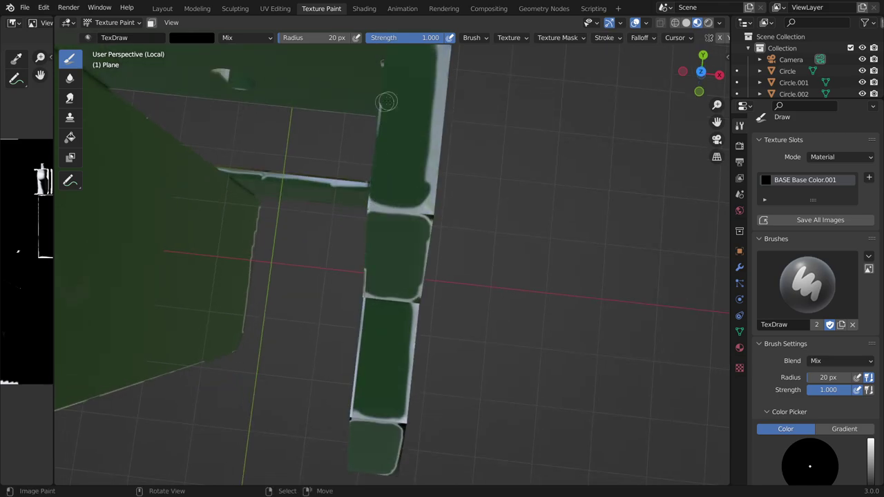
{"action": "middle_click_drag", "start_coordinate": [377, 103], "coordinate": [407, 83]}
{"action": "mouse_move", "coordinate": [407, 83]}
{"action": "left_mouse_down"}
{"action": "mouse_move", "coordinate": [390, 224]}
{"action": "mouse_move", "coordinate": [401, 173]}
{"action": "left_mouse_up"}
{"action": "mouse_move", "coordinate": [401, 173]}
{"action": "middle_mouse_down"}
{"action": "mouse_move", "coordinate": [393, 232]}
{"action": "mouse_move", "coordinate": [376, 225]}
{"action": "middle_mouse_up"}
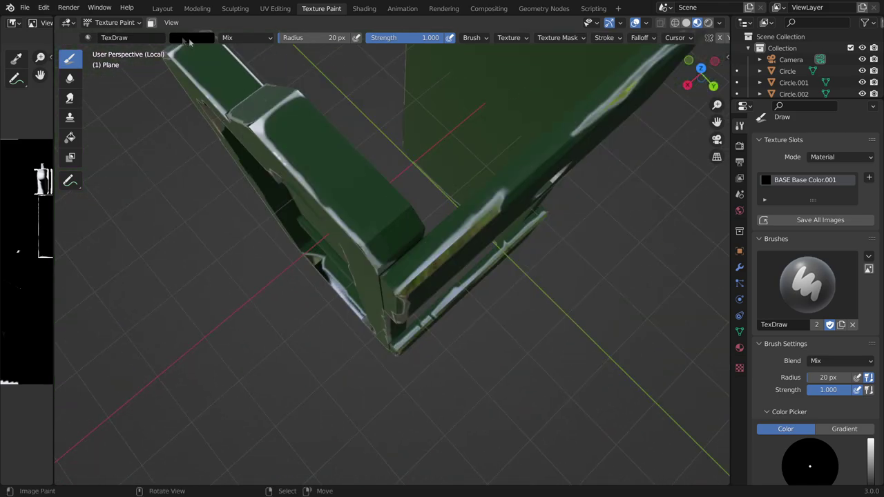
- Switch the brush colour to white and stroke along the upper panel edge
{"action": "key", "text": "x"}
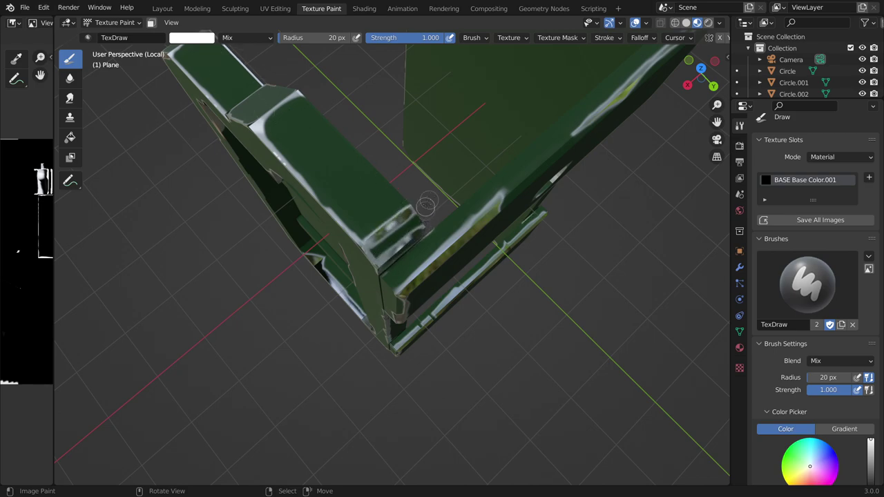
{"action": "middle_click_drag", "start_coordinate": [387, 235], "coordinate": [415, 152]}
{"action": "mouse_move", "coordinate": [456, 138]}
{"action": "left_mouse_down"}
{"action": "mouse_move", "coordinate": [290, 175]}
{"action": "mouse_move", "coordinate": [517, 124]}
{"action": "left_mouse_up"}
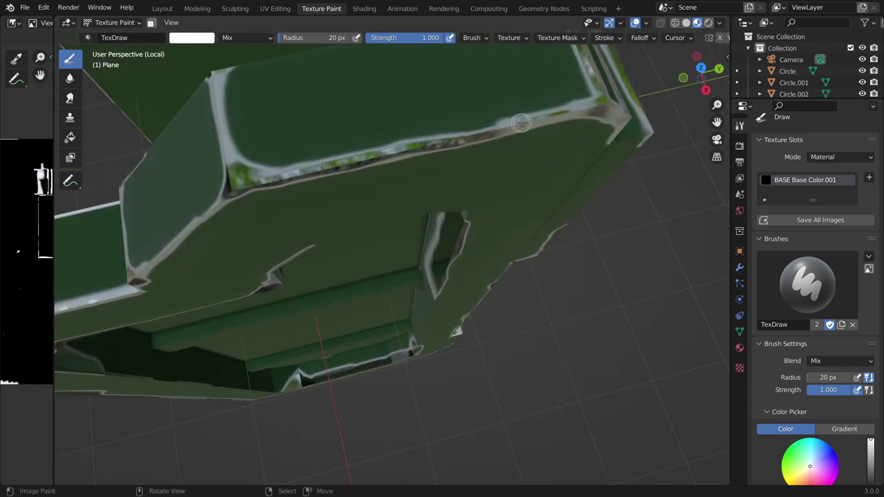
{"action": "mouse_move", "coordinate": [220, 134]}
{"action": "middle_mouse_down"}
{"action": "mouse_move", "coordinate": [453, 185]}
{"action": "mouse_move", "coordinate": [550, 160]}
{"action": "mouse_move", "coordinate": [392, 184]}
{"action": "middle_mouse_up"}
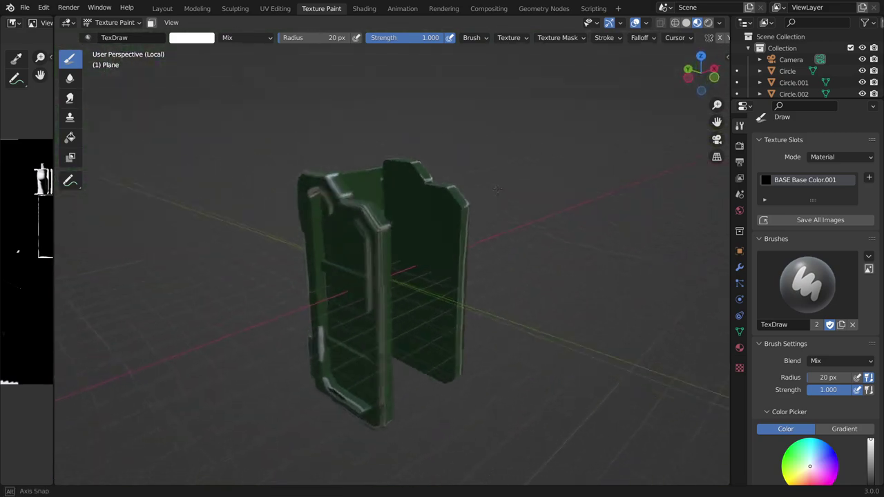
{"action": "middle_click_drag", "start_coordinate": [387, 309], "coordinate": [428, 243]}
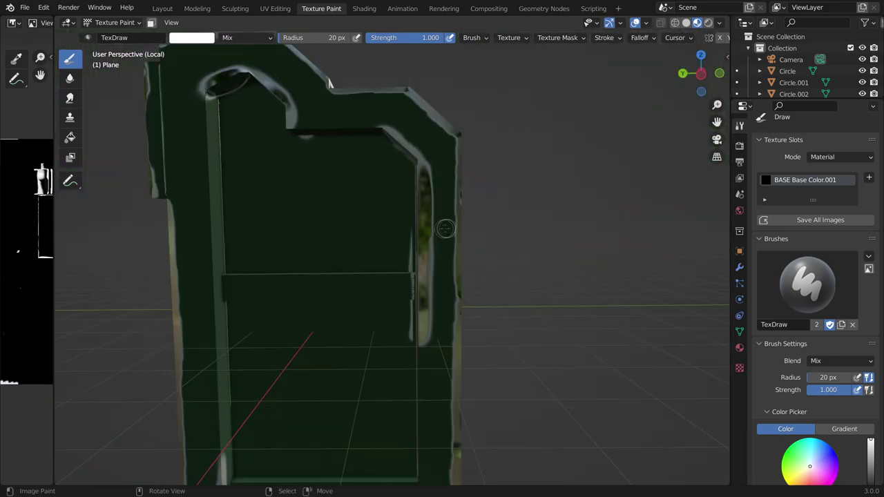
- Set the brush radius to 15 px and paint white along the left inner edge
{"action": "key", "text": "f"}
{"action": "left_click", "coordinate": [424, 245]}
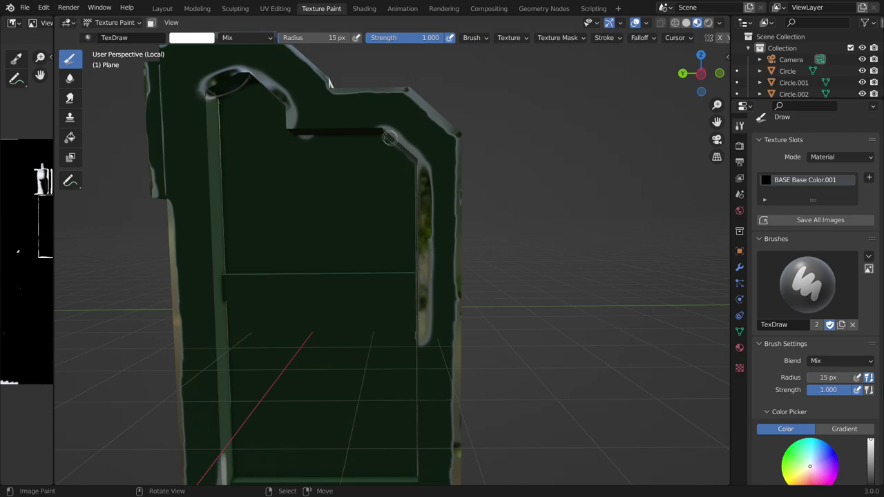
{"action": "scroll", "coordinate": [293, 131], "scroll_direction": "down", "scroll_amount": 4}
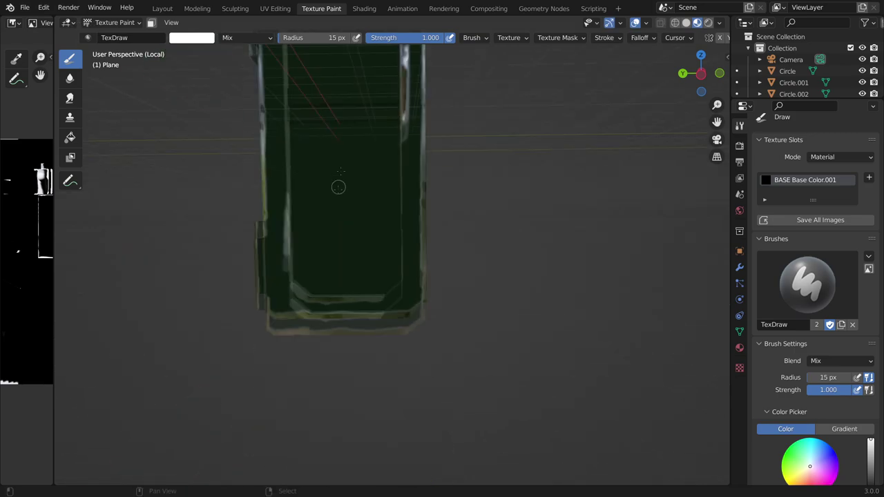
{"action": "scroll", "coordinate": [338, 185], "scroll_direction": "up", "scroll_amount": 5}
{"action": "mouse_move", "coordinate": [205, 206]}
{"action": "left_mouse_down"}
{"action": "mouse_move", "coordinate": [212, 316]}
{"action": "mouse_move", "coordinate": [205, 204]}
{"action": "left_mouse_up"}
{"action": "scroll", "coordinate": [205, 205], "scroll_direction": "down", "scroll_amount": 5}
{"action": "middle_click_drag", "start_coordinate": [345, 207], "coordinate": [415, 194]}
{"action": "scroll", "coordinate": [387, 207], "scroll_direction": "up", "scroll_amount": 5}
- Set the brush back to black, paint over the inner edge strip and bottom ledge, and save
{"action": "left_click", "coordinate": [191, 37]}
{"action": "left_click_drag", "start_coordinate": [268, 55], "coordinate": [268, 134]}
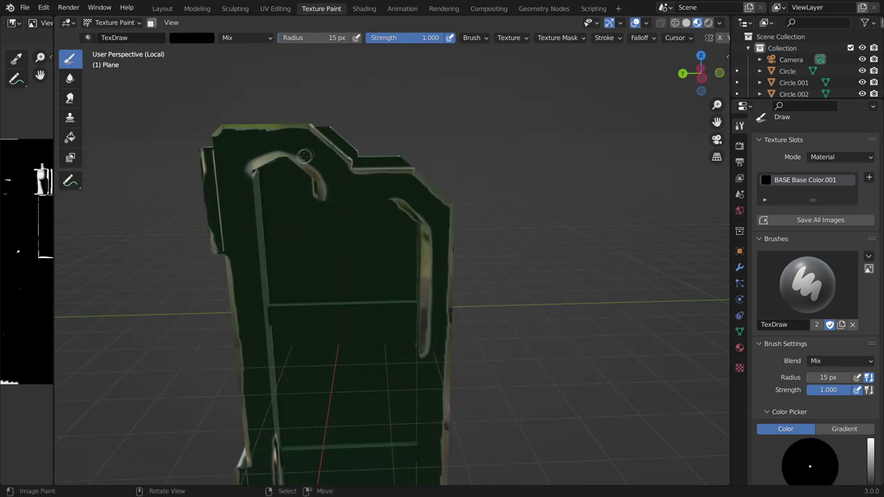
{"action": "mouse_move", "coordinate": [410, 203]}
{"action": "left_mouse_down"}
{"action": "mouse_move", "coordinate": [428, 340]}
{"action": "mouse_move", "coordinate": [444, 250]}
{"action": "left_mouse_up"}
{"action": "middle_click_drag", "start_coordinate": [444, 249], "coordinate": [335, 264]}
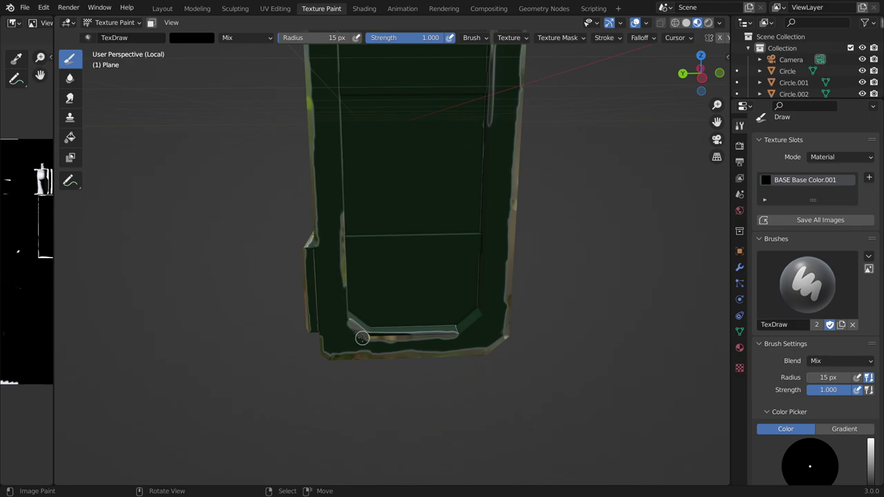
{"action": "left_click_drag", "start_coordinate": [362, 338], "coordinate": [476, 329]}
{"action": "mouse_move", "coordinate": [475, 330]}
{"action": "middle_mouse_down"}
{"action": "mouse_move", "coordinate": [490, 246]}
{"action": "mouse_move", "coordinate": [645, 253]}
{"action": "mouse_move", "coordinate": [428, 222]}
{"action": "mouse_move", "coordinate": [355, 221]}
{"action": "mouse_move", "coordinate": [387, 228]}
{"action": "mouse_move", "coordinate": [357, 254]}
{"action": "middle_mouse_up"}
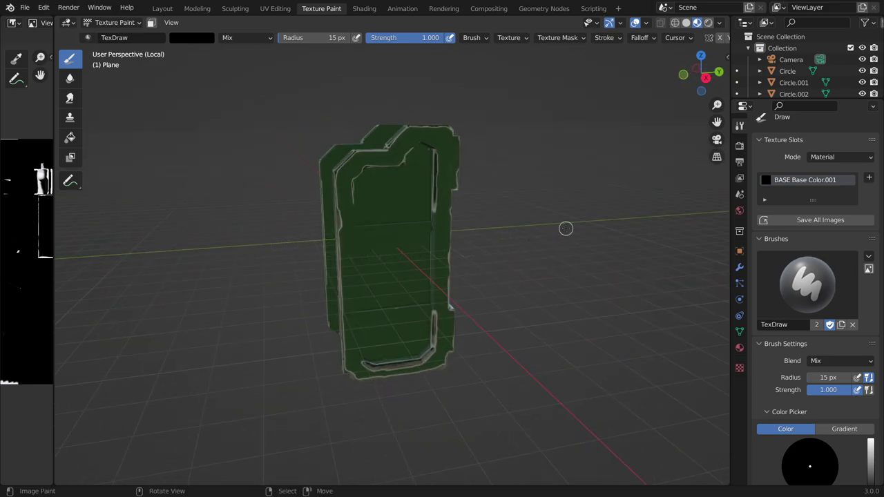
{"action": "mouse_move", "coordinate": [423, 231]}
{"action": "middle_mouse_down"}
{"action": "mouse_move", "coordinate": [396, 209]}
{"action": "mouse_move", "coordinate": [449, 230]}
{"action": "middle_mouse_up"}
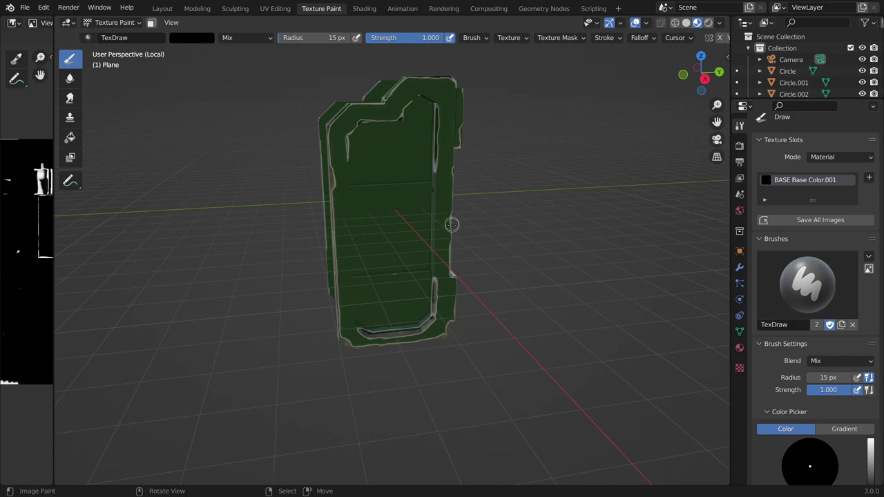
{"action": "left_click", "coordinate": [25, 8]}
- Save tutorial2.blend and all modified texture-slot images, then save the blend file again
{"action": "left_click", "coordinate": [55, 83]}
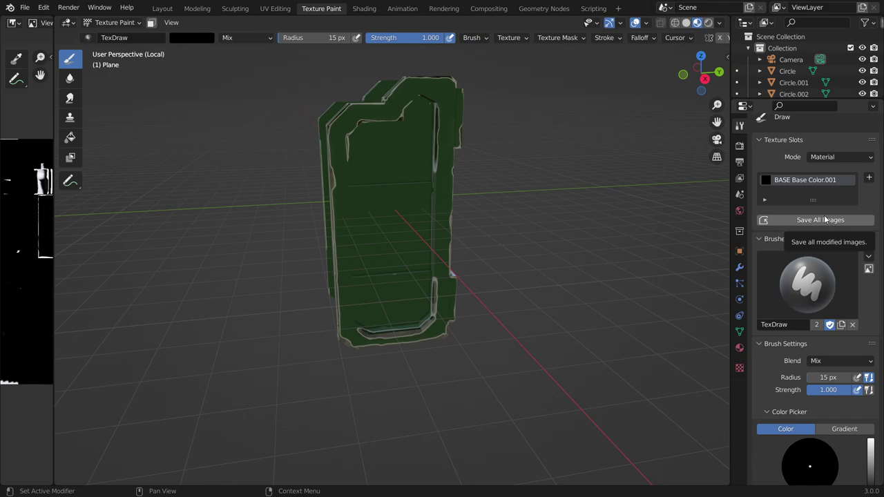
{"action": "left_click", "coordinate": [818, 221]}
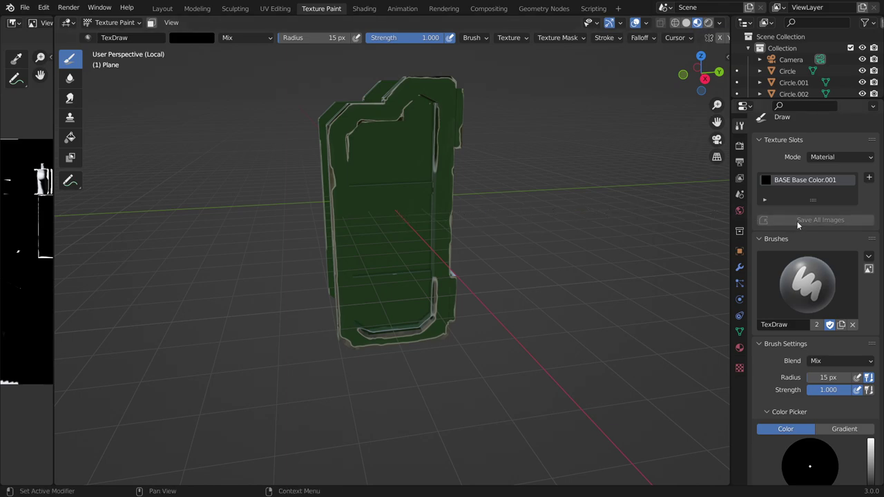
{"action": "mouse_move", "coordinate": [525, 221]}
{"action": "middle_mouse_down"}
{"action": "mouse_move", "coordinate": [484, 223]}
{"action": "mouse_move", "coordinate": [489, 205]}
{"action": "mouse_move", "coordinate": [468, 233]}
{"action": "middle_mouse_up"}
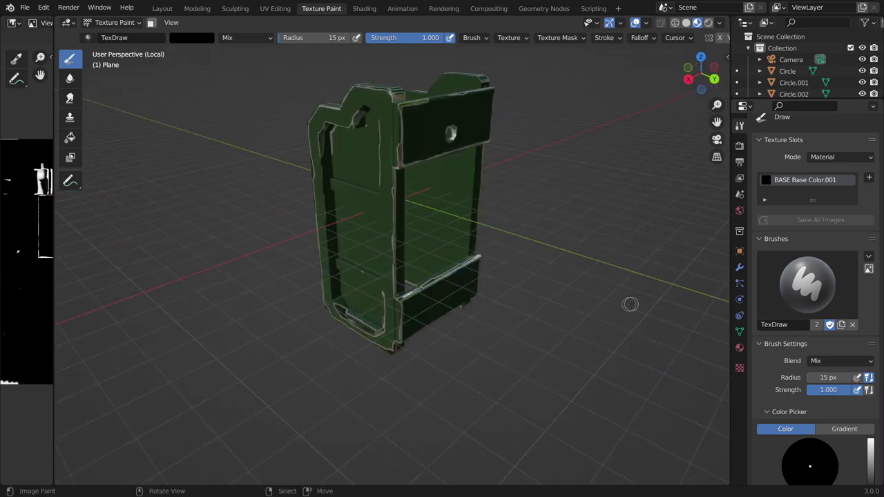
{"action": "left_click", "coordinate": [25, 8]}
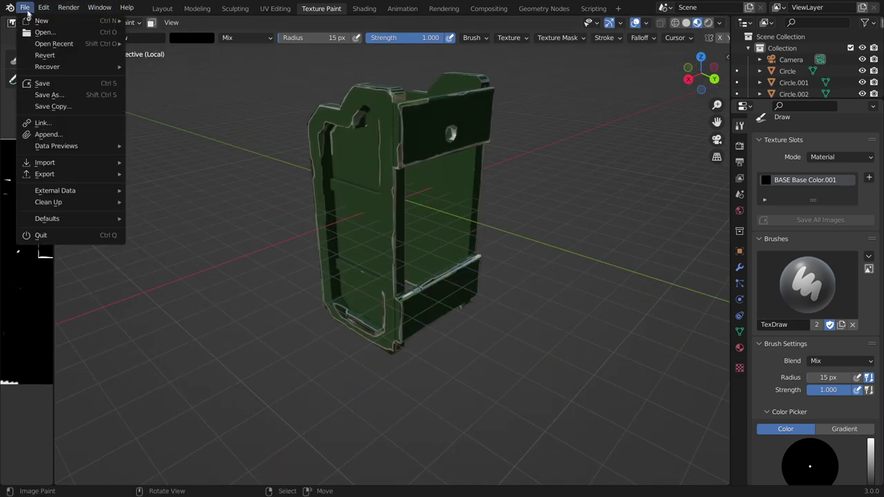
{"action": "left_click", "coordinate": [41, 84]}
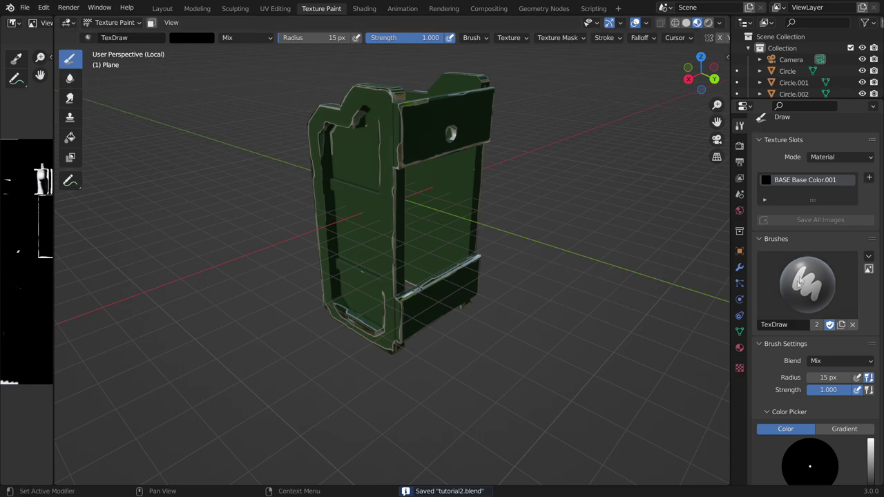
{"action": "scroll", "coordinate": [793, 300], "scroll_direction": "down", "scroll_amount": 4}
{"action": "scroll", "coordinate": [829, 242], "scroll_direction": "up", "scroll_amount": 3}
{"action": "scroll", "coordinate": [850, 207], "scroll_direction": "up", "scroll_amount": 1}
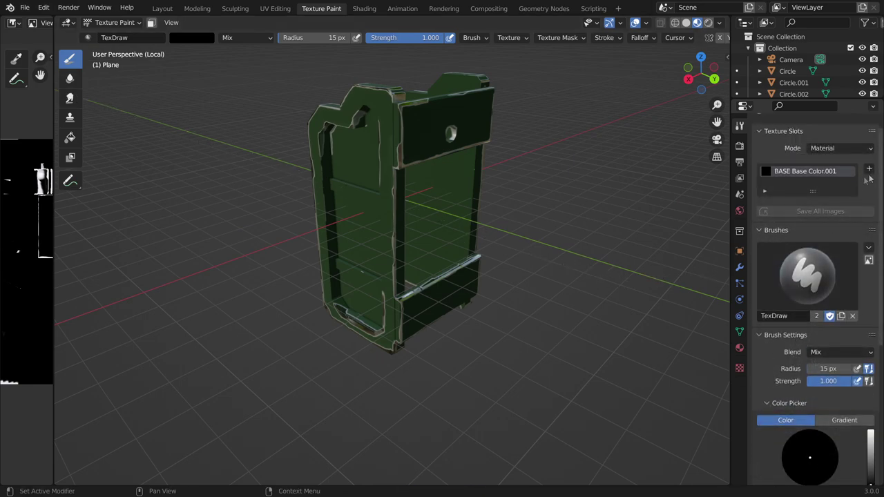
- Add a 2048 px Bump texture slot, creating BASE Bump
{"action": "left_click", "coordinate": [869, 172]}
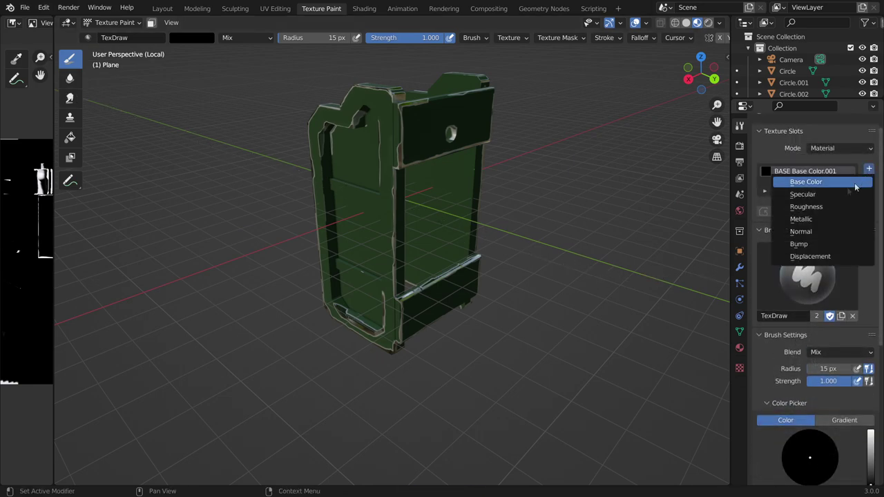
{"action": "left_click", "coordinate": [800, 245]}
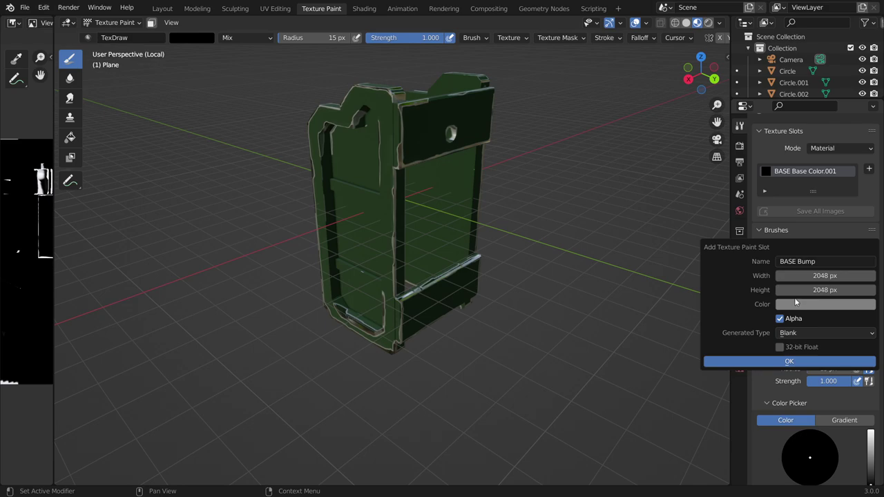
{"action": "left_click", "coordinate": [784, 370]}
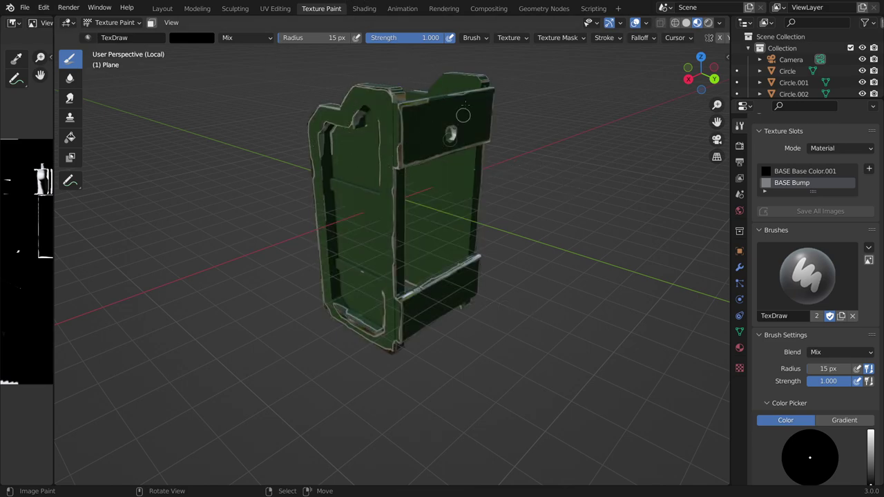
- Check the BASE Bump and Bump nodes in the Shading workspace, then return to Texture Paint
{"action": "left_click", "coordinate": [364, 9]}
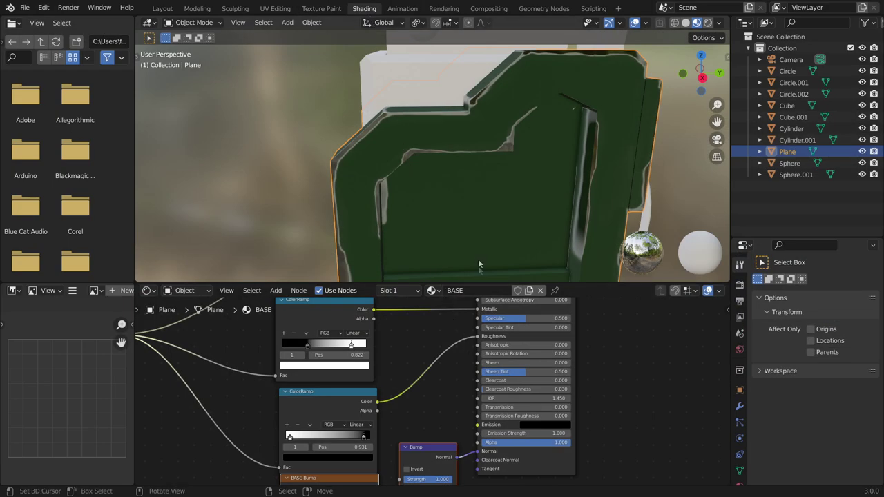
{"action": "left_click_drag", "start_coordinate": [476, 283], "coordinate": [476, 199]}
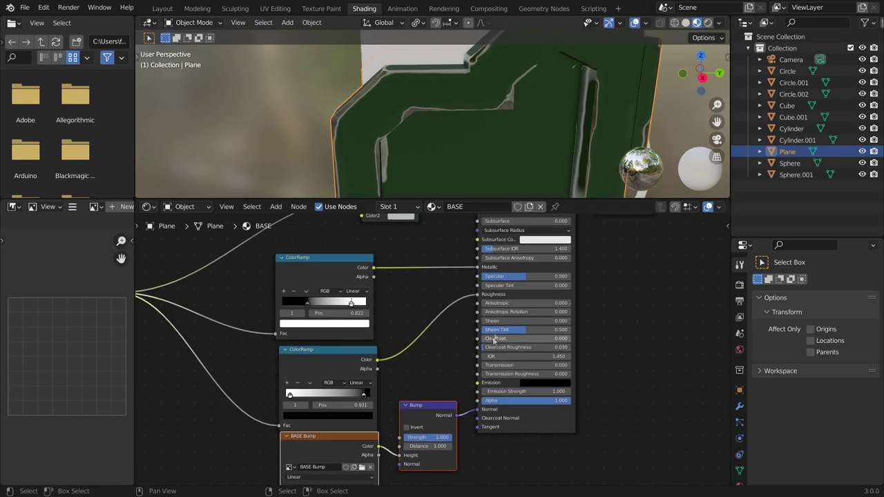
{"action": "middle_click_drag", "start_coordinate": [491, 340], "coordinate": [530, 230]}
{"action": "mouse_move", "coordinate": [367, 331]}
{"action": "left_mouse_down"}
{"action": "mouse_move", "coordinate": [342, 386]}
{"action": "mouse_move", "coordinate": [359, 382]}
{"action": "left_mouse_up"}
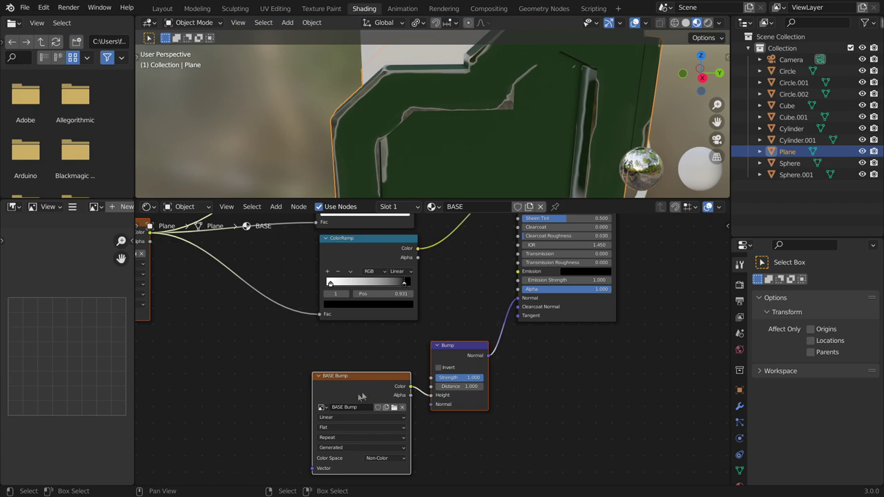
{"action": "left_click", "coordinate": [321, 8]}
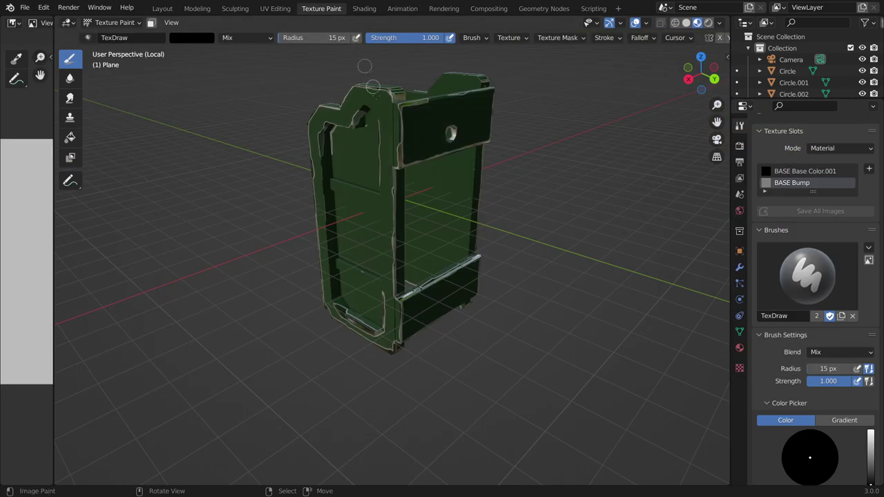
- Switch to the right orthographic view and set the brush radius to 40 px
{"action": "middle_click_drag", "start_coordinate": [434, 217], "coordinate": [508, 214]}
{"action": "scroll", "coordinate": [507, 214], "scroll_direction": "up", "scroll_amount": 4}
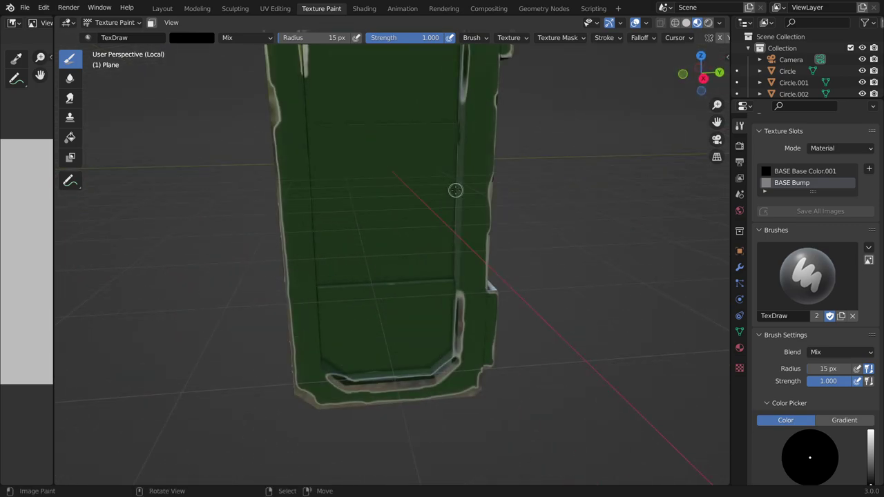
{"action": "middle_click_drag", "start_coordinate": [456, 191], "coordinate": [467, 257], "text": "shift"}
{"action": "key", "text": "KP_1"}
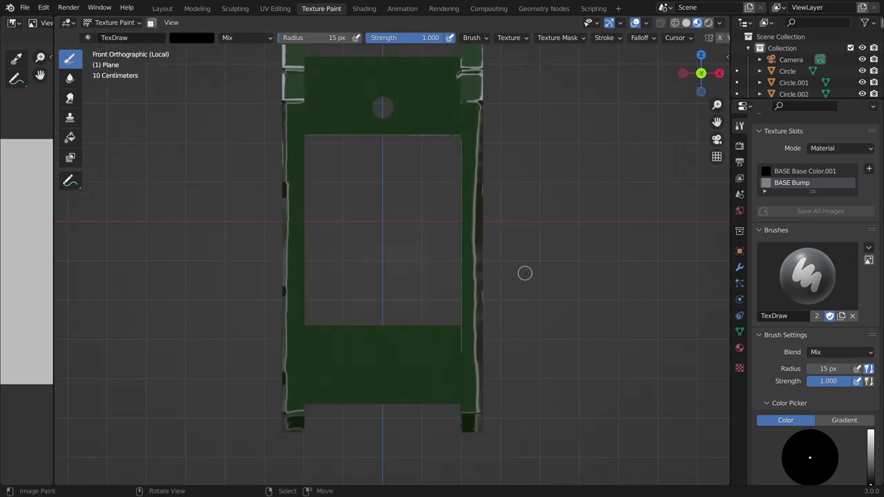
{"action": "key", "text": "KP_3"}
{"action": "scroll", "coordinate": [378, 167], "scroll_direction": "up", "scroll_amount": 1}
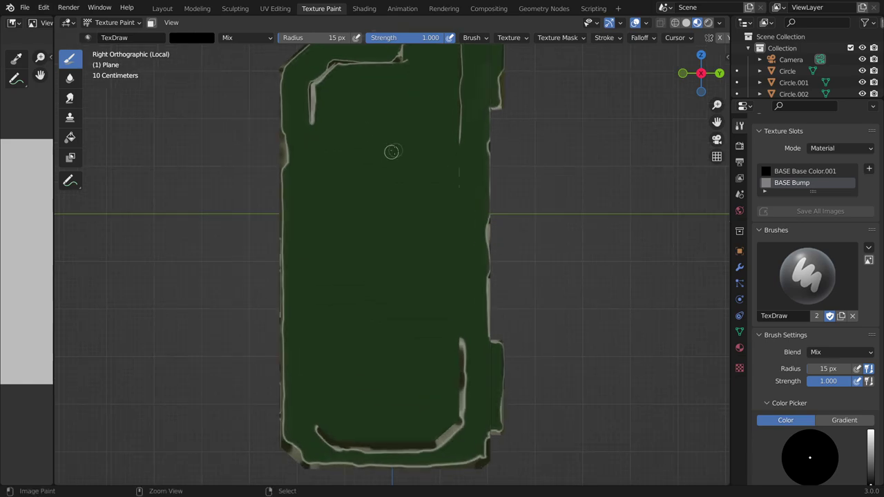
{"action": "middle_click_drag", "start_coordinate": [399, 193], "coordinate": [419, 221], "text": "shift"}
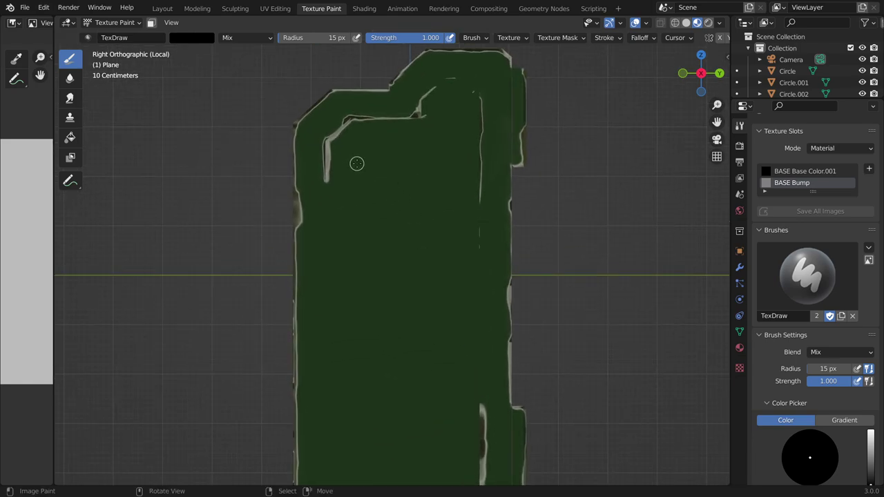
{"action": "key", "text": "f"}
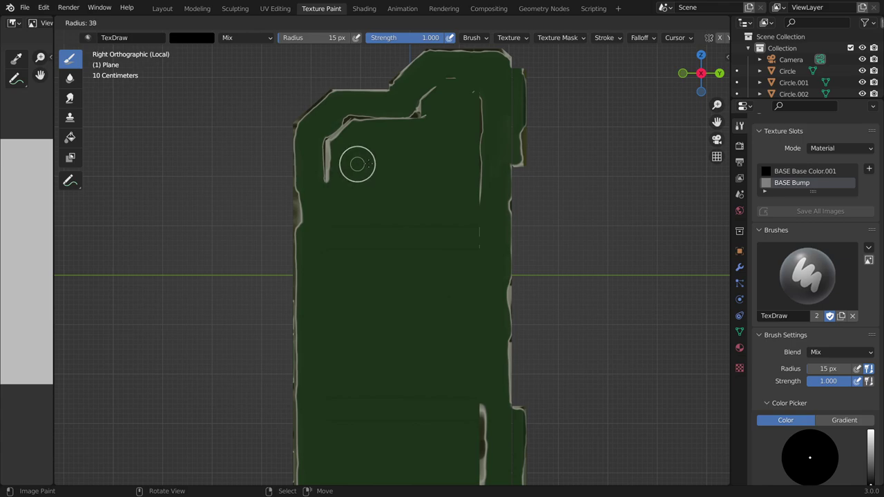
{"action": "left_click", "coordinate": [357, 164]}
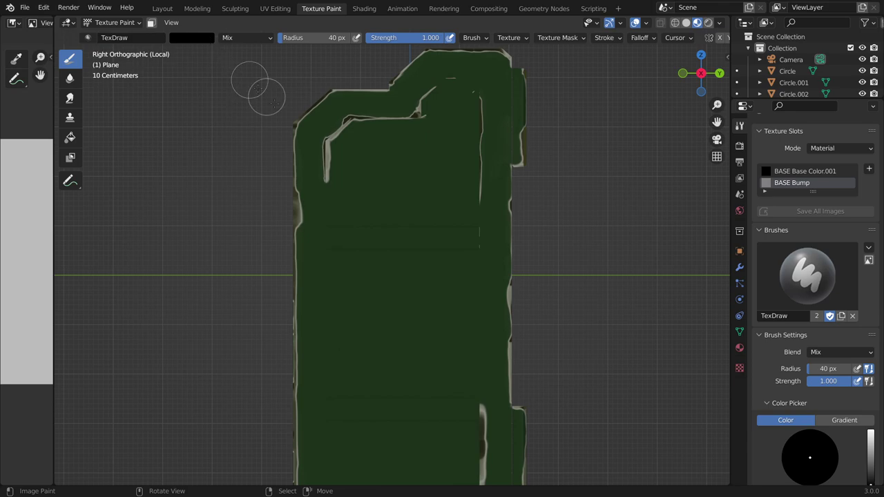
- Stamp circular bump dents on the side panel, undoing two misplaced dabs
{"action": "left_click", "coordinate": [356, 181]}
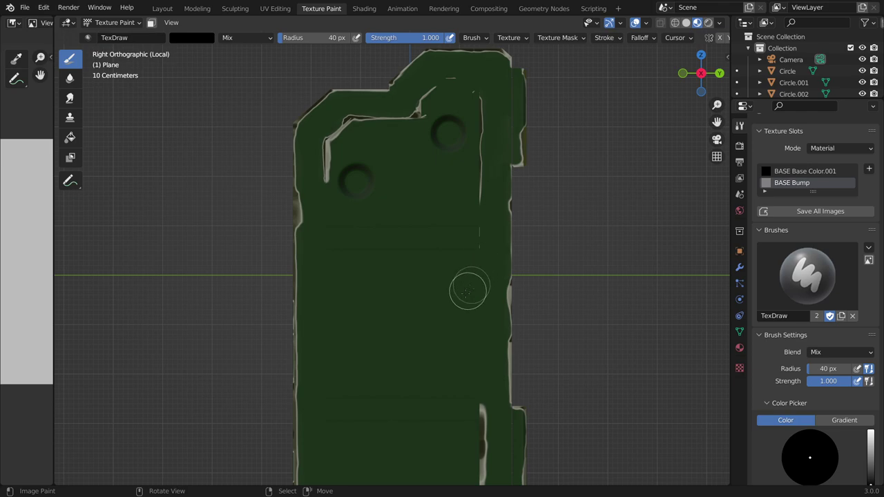
{"action": "middle_click_drag", "start_coordinate": [470, 283], "coordinate": [477, 170], "text": "shift"}
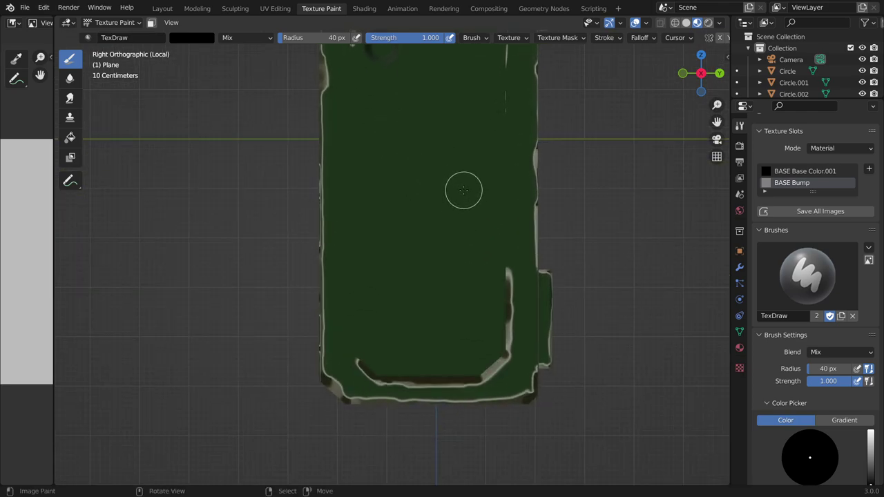
{"action": "key", "text": "ctrl+z"}
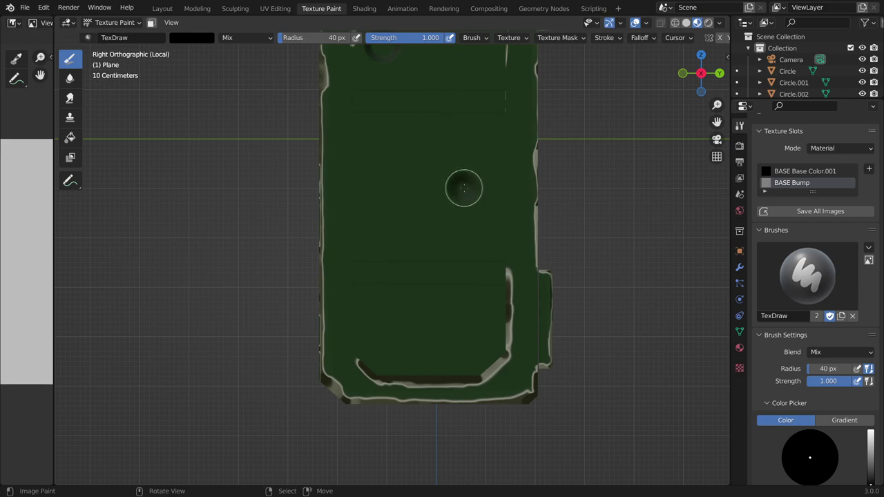
{"action": "key", "text": "ctrl+z"}
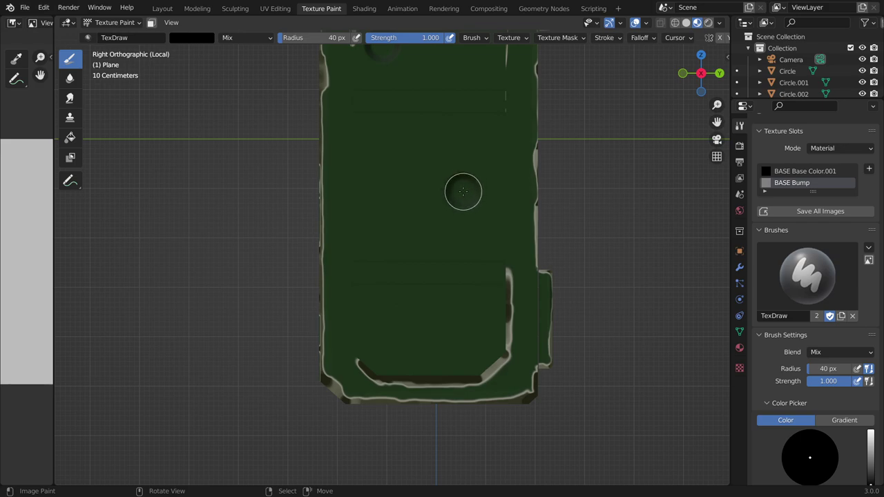
{"action": "left_click", "coordinate": [463, 191]}
{"action": "middle_click_drag", "start_coordinate": [391, 319], "coordinate": [414, 253], "text": "shift"}
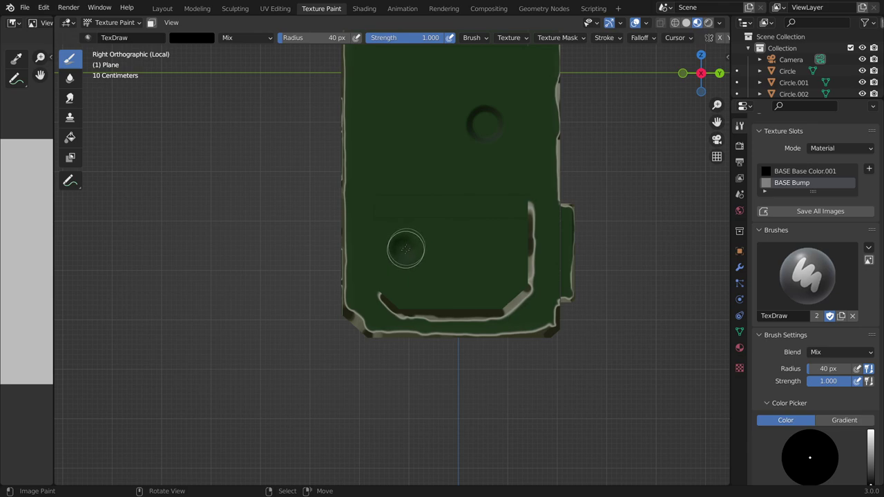
{"action": "left_click", "coordinate": [406, 247]}
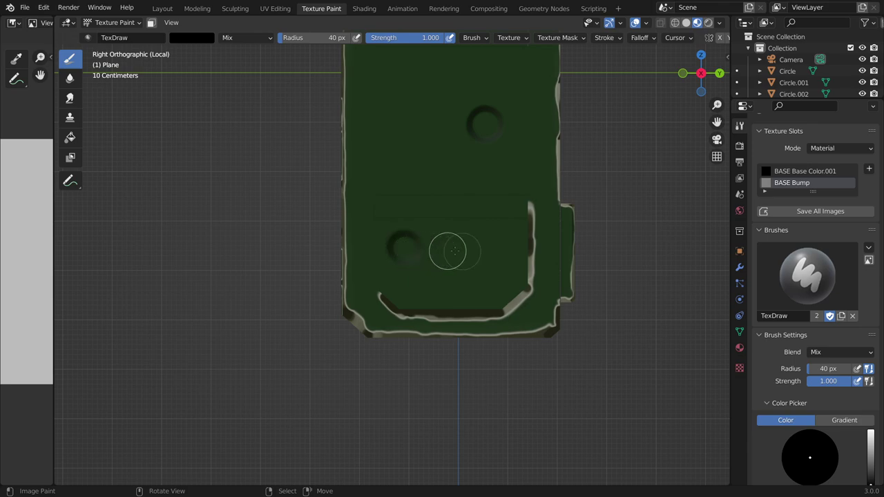
{"action": "left_click", "coordinate": [489, 274]}
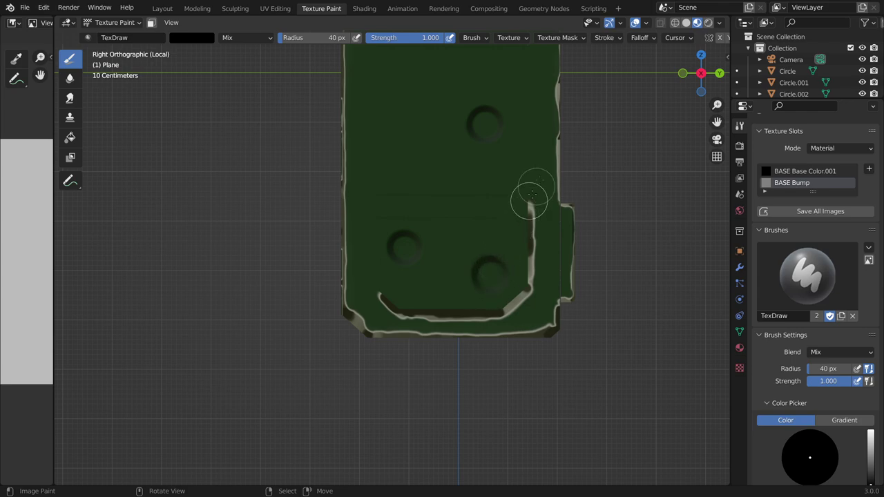
- Zoom in on the painted panel and set the brush colour to white
{"action": "middle_click_drag", "start_coordinate": [529, 199], "coordinate": [485, 259], "text": "shift"}
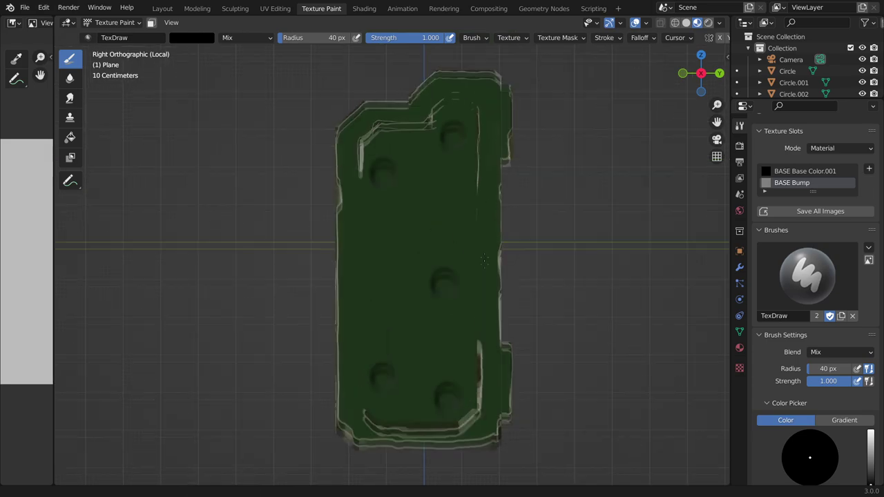
{"action": "scroll", "coordinate": [484, 259], "scroll_direction": "up", "scroll_amount": 2}
{"action": "scroll", "coordinate": [484, 259], "scroll_direction": "up", "scroll_amount": 2}
{"action": "middle_click_drag", "start_coordinate": [437, 152], "coordinate": [437, 240], "text": "shift"}
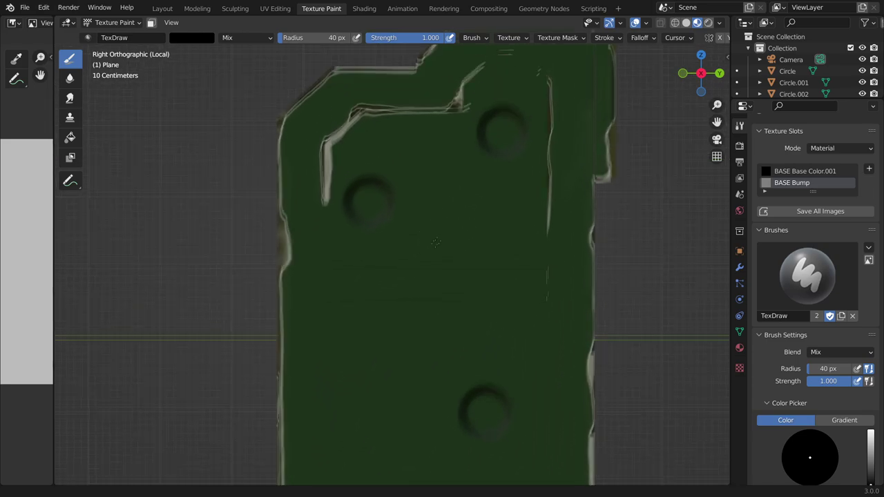
{"action": "scroll", "coordinate": [437, 241], "scroll_direction": "up", "scroll_amount": 2}
{"action": "scroll", "coordinate": [436, 213], "scroll_direction": "up", "scroll_amount": 1}
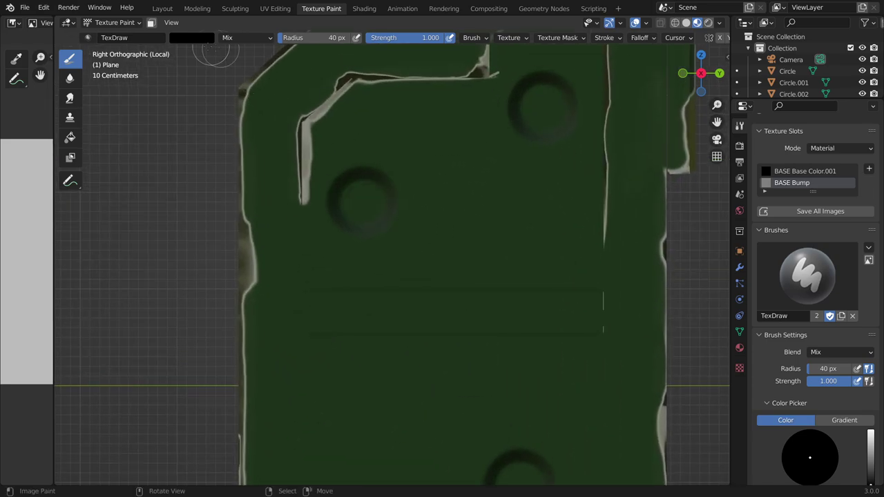
{"action": "left_click", "coordinate": [197, 38]}
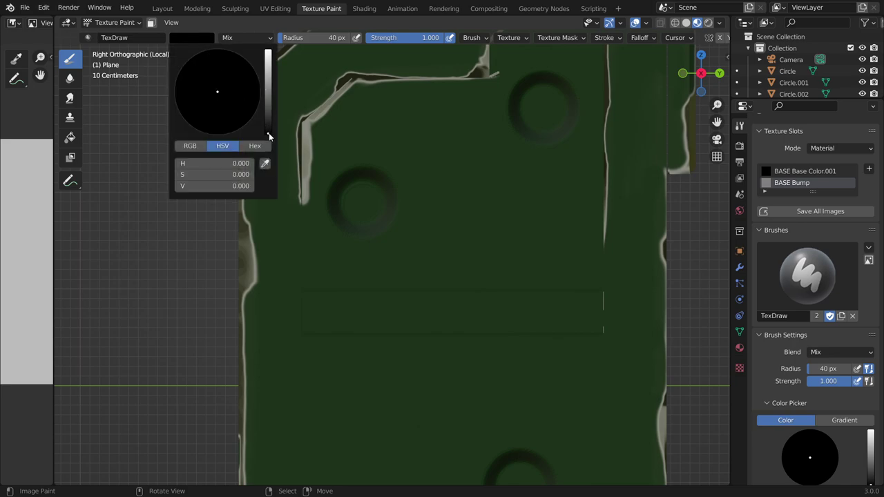
{"action": "left_click_drag", "start_coordinate": [269, 132], "coordinate": [273, 21]}
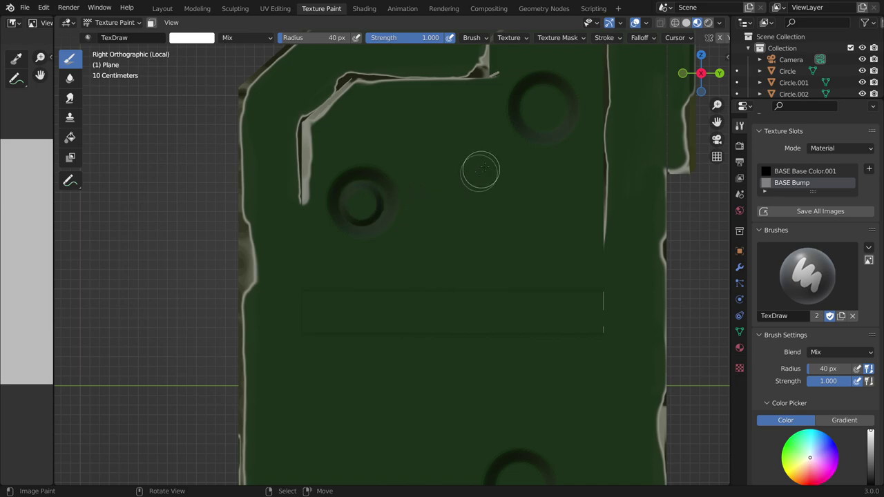
- Paint white highlights over the rings of the bump dents
{"action": "middle_click_drag", "start_coordinate": [479, 173], "coordinate": [433, 184], "text": "shift"}
{"action": "left_click", "coordinate": [437, 182]}
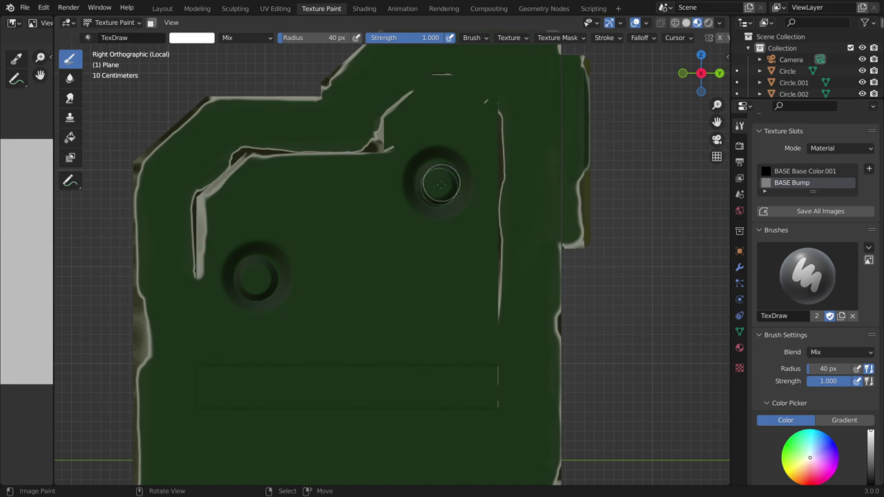
{"action": "middle_click_drag", "start_coordinate": [479, 211], "coordinate": [467, 17], "text": "shift"}
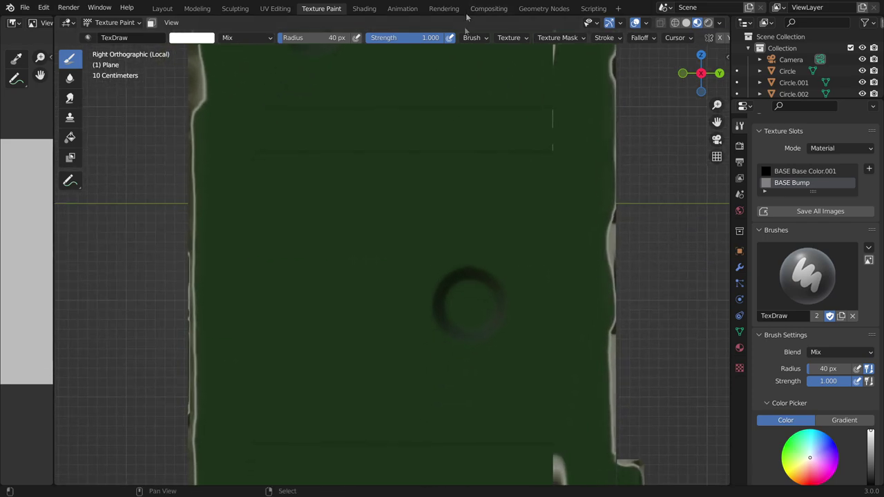
{"action": "middle_click_drag", "start_coordinate": [468, 248], "coordinate": [395, 168], "text": "shift"}
{"action": "left_click_drag", "start_coordinate": [396, 208], "coordinate": [397, 210]}
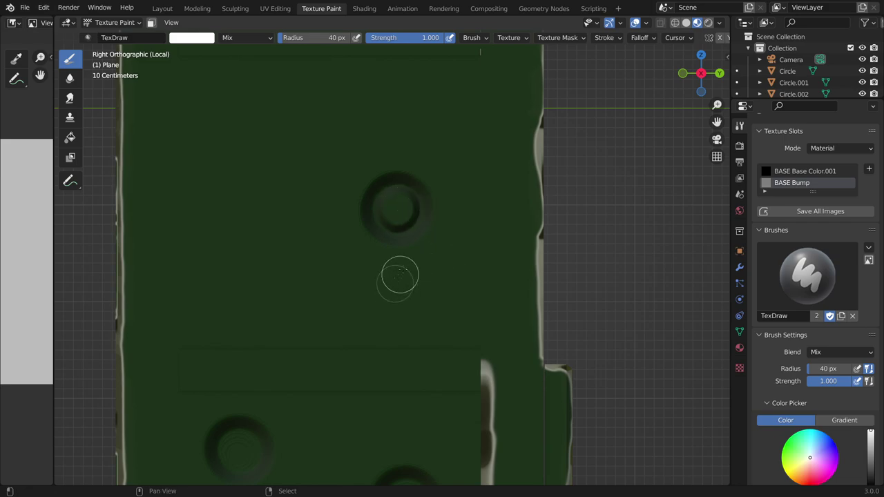
{"action": "middle_click_drag", "start_coordinate": [408, 257], "coordinate": [457, 102], "text": "shift"}
{"action": "scroll", "coordinate": [378, 205], "scroll_direction": "up", "scroll_amount": 2, "text": "ctrl"}
{"action": "scroll", "coordinate": [336, 221], "scroll_direction": "down", "scroll_amount": 3, "text": "shift"}
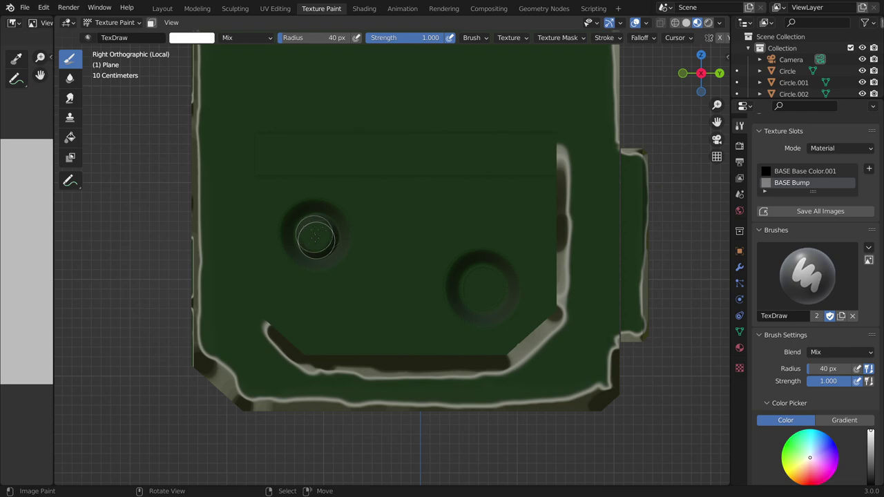
{"action": "middle_click_drag", "start_coordinate": [444, 251], "coordinate": [352, 246], "text": "shift"}
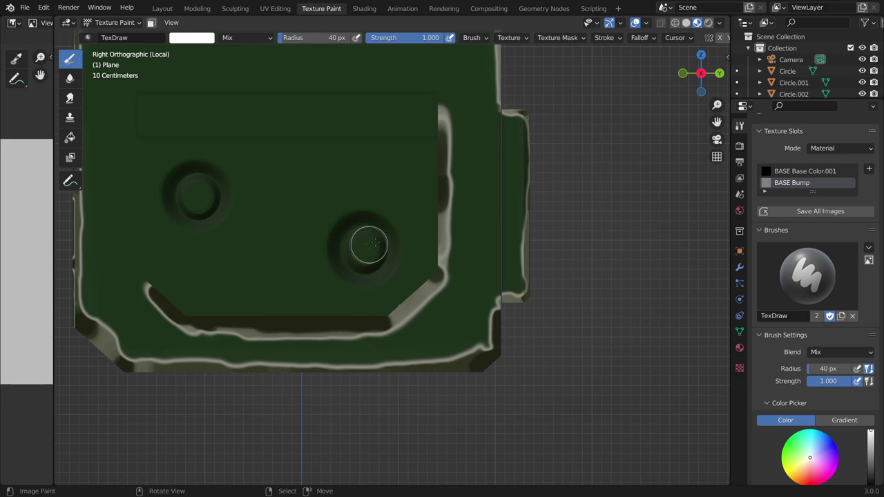
{"action": "scroll", "coordinate": [505, 174], "scroll_direction": "down", "scroll_amount": 1}
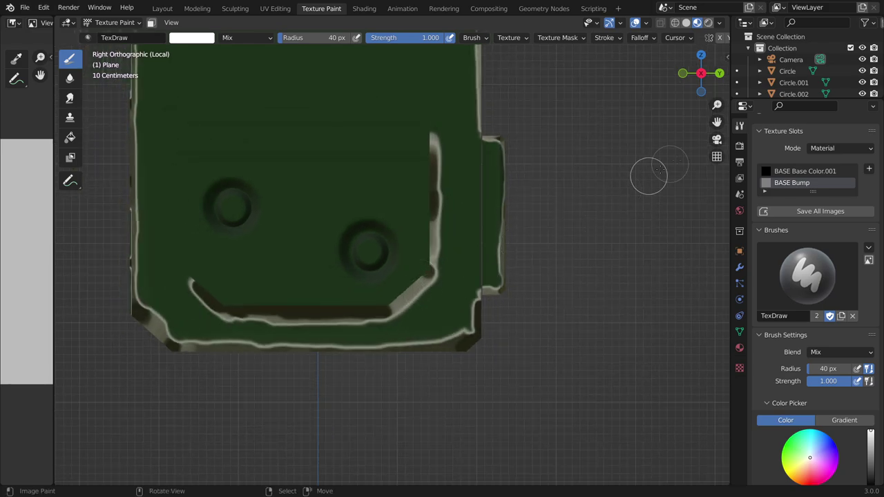
- Save all painted images and tutorial2.blend, then zoom in on an upper-left dent
{"action": "left_click", "coordinate": [801, 211]}
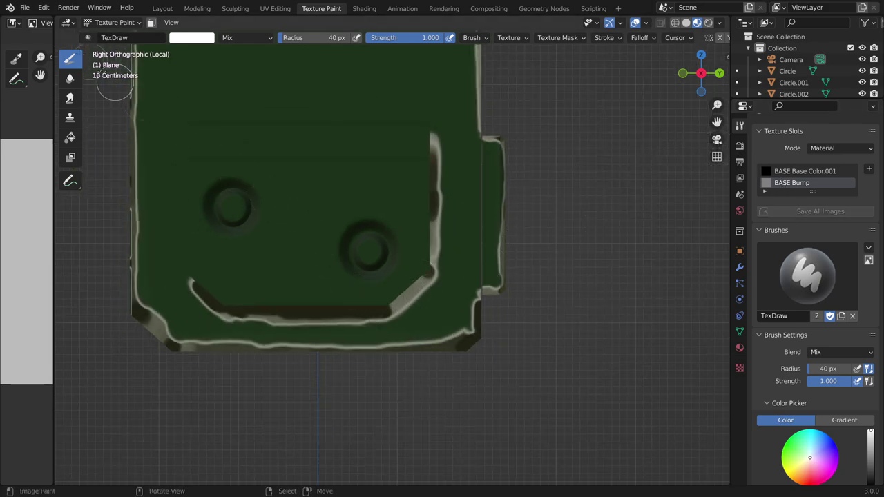
{"action": "left_click", "coordinate": [24, 6]}
{"action": "left_click", "coordinate": [61, 84]}
{"action": "mouse_move", "coordinate": [367, 134]}
{"action": "middle_mouse_down", "text": "shift"}
{"action": "mouse_move", "coordinate": [405, 237]}
{"action": "mouse_move", "coordinate": [389, 168]}
{"action": "mouse_move", "coordinate": [408, 281]}
{"action": "mouse_move", "coordinate": [405, 197]}
{"action": "mouse_move", "coordinate": [427, 300]}
{"action": "middle_mouse_up", "text": "shift"}
{"action": "scroll", "coordinate": [428, 301], "scroll_direction": "up", "scroll_amount": 4}
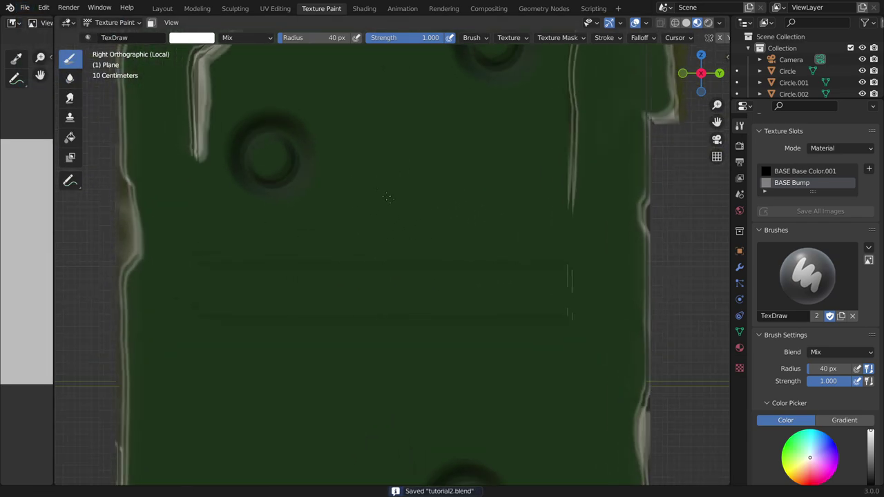
{"action": "middle_click_drag", "start_coordinate": [339, 173], "coordinate": [466, 268], "text": "shift"}
{"action": "scroll", "coordinate": [423, 211], "scroll_direction": "up", "scroll_amount": 1}
{"action": "middle_click_drag", "start_coordinate": [424, 211], "coordinate": [404, 217], "text": "shift"}
- Set the brush radius to 30 px and its colour to black (value 0)
{"action": "key", "text": "f"}
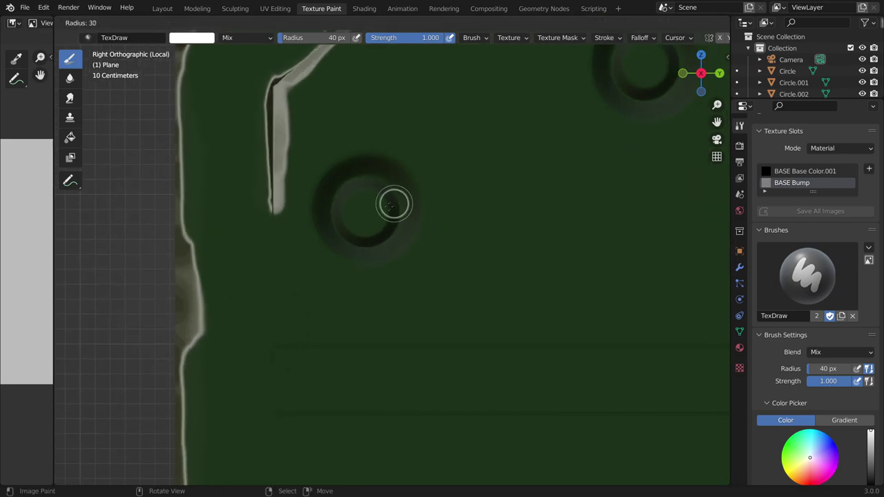
{"action": "left_click", "coordinate": [386, 212]}
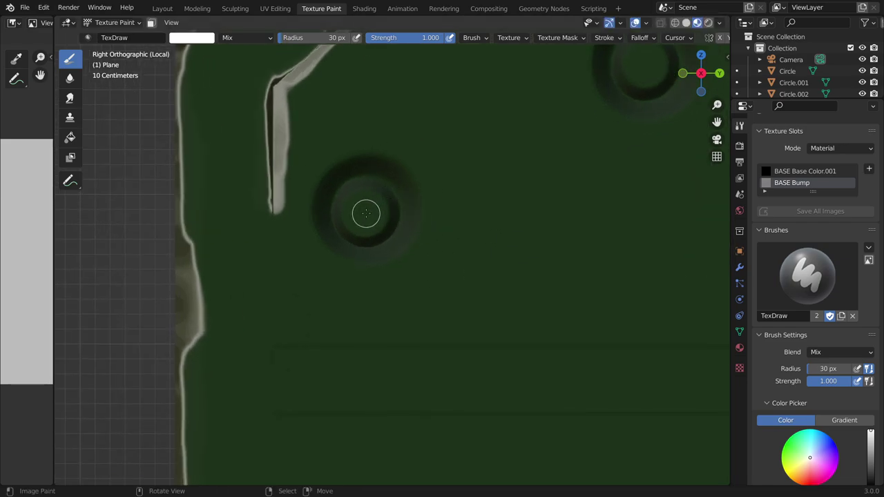
{"action": "left_click", "coordinate": [208, 38]}
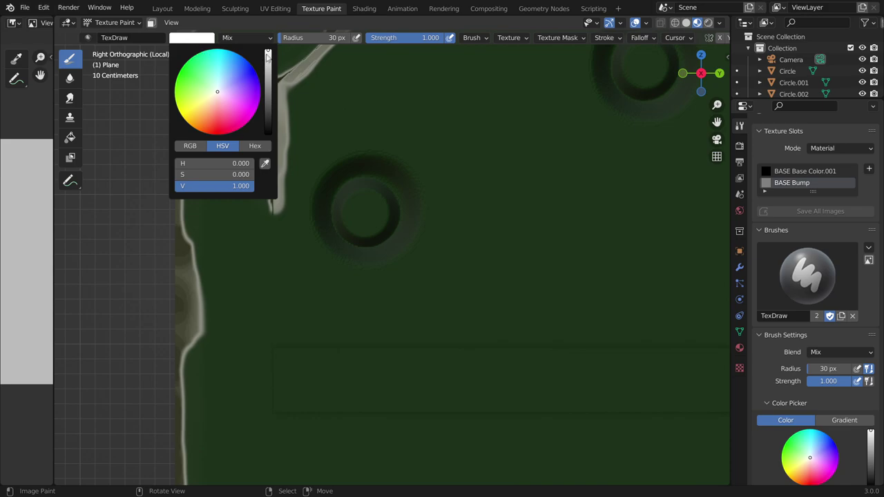
{"action": "left_click_drag", "start_coordinate": [267, 58], "coordinate": [280, 177]}
- Paint small dark rings inside the upper and lower bump dents
{"action": "left_click", "coordinate": [366, 215]}
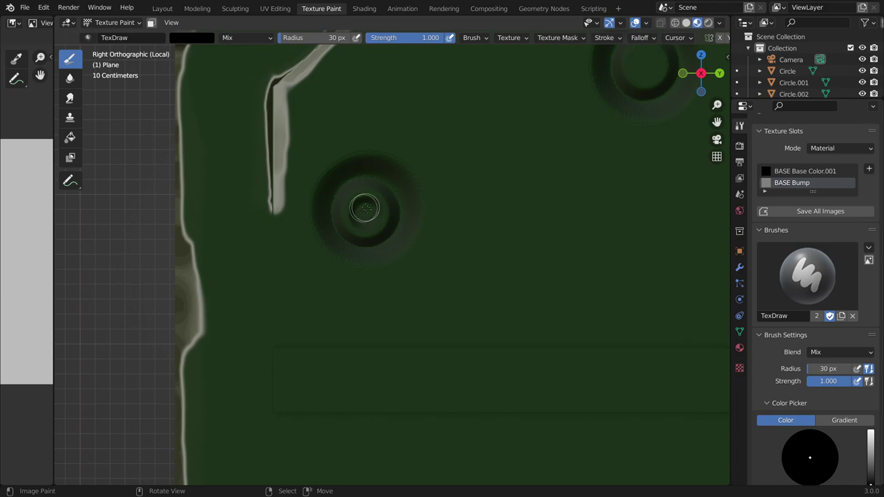
{"action": "middle_click_drag", "start_coordinate": [501, 192], "coordinate": [437, 192], "text": "shift"}
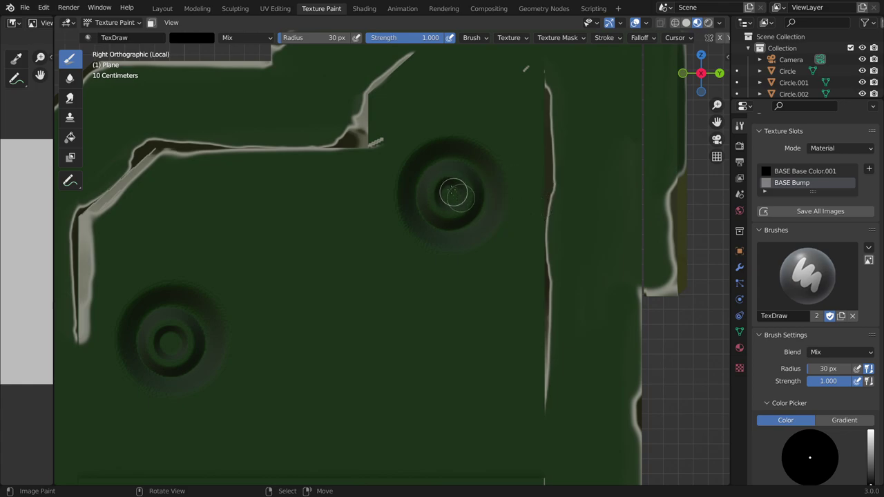
{"action": "scroll", "coordinate": [449, 197], "scroll_direction": "up", "scroll_amount": 2}
{"action": "middle_click_drag", "start_coordinate": [411, 231], "coordinate": [274, 282], "text": "shift"}
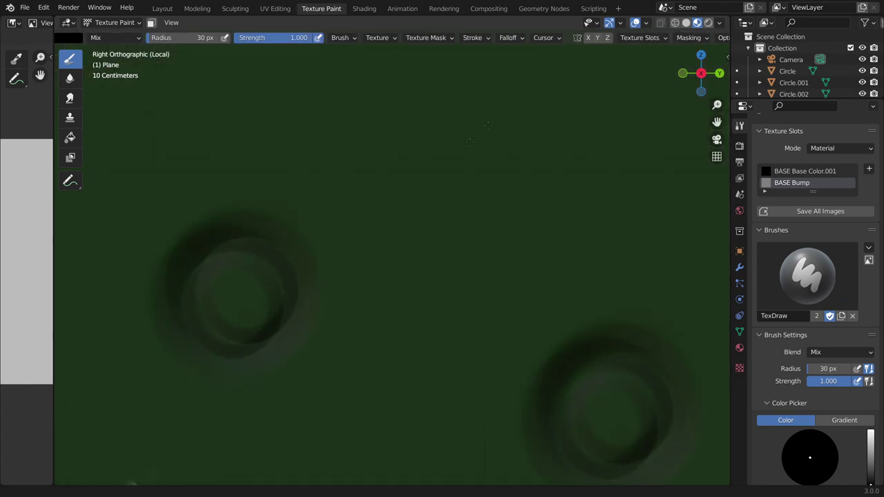
{"action": "left_click_drag", "start_coordinate": [297, 252], "coordinate": [299, 252]}
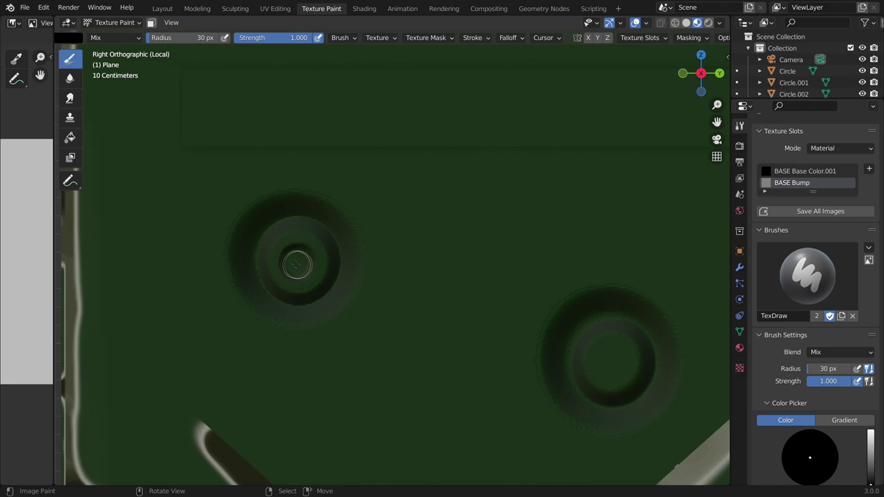
{"action": "middle_click_drag", "start_coordinate": [298, 253], "coordinate": [404, 257], "text": "shift"}
{"action": "scroll", "coordinate": [404, 257], "scroll_direction": "down", "scroll_amount": 3}
{"action": "mouse_move", "coordinate": [428, 310]}
{"action": "left_mouse_down"}
{"action": "mouse_move", "coordinate": [443, 324]}
{"action": "mouse_move", "coordinate": [414, 324]}
{"action": "mouse_move", "coordinate": [429, 310]}
{"action": "left_mouse_up"}
{"action": "scroll", "coordinate": [434, 274], "scroll_direction": "down", "scroll_amount": 2}
{"action": "mouse_move", "coordinate": [434, 274]}
{"action": "middle_mouse_down"}
{"action": "mouse_move", "coordinate": [490, 199]}
{"action": "mouse_move", "coordinate": [330, 286]}
{"action": "mouse_move", "coordinate": [523, 172]}
{"action": "middle_mouse_up"}
{"action": "scroll", "coordinate": [405, 262], "scroll_direction": "down", "scroll_amount": 2}
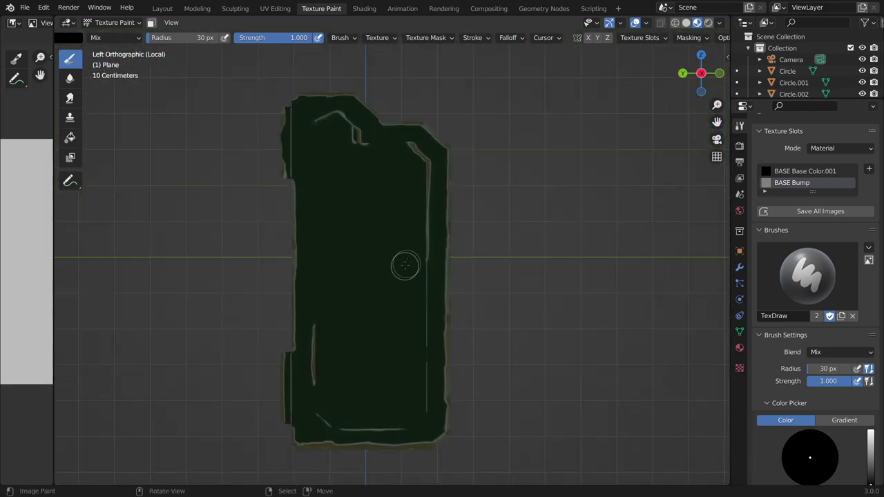
- Split the 3D view in two, with the painted plane isolated and flipped in the right view
{"action": "left_click", "coordinate": [686, 22]}
{"action": "left_click", "coordinate": [697, 22]}
{"action": "scroll", "coordinate": [375, 217], "scroll_direction": "up", "scroll_amount": 3}
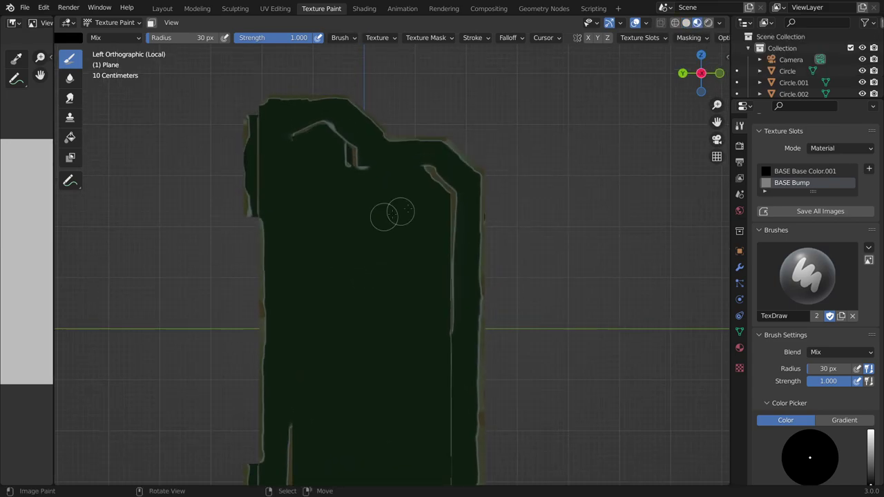
{"action": "middle_click_drag", "start_coordinate": [352, 221], "coordinate": [415, 207]}
{"action": "middle_click_drag", "start_coordinate": [489, 241], "coordinate": [439, 247], "text": "alt"}
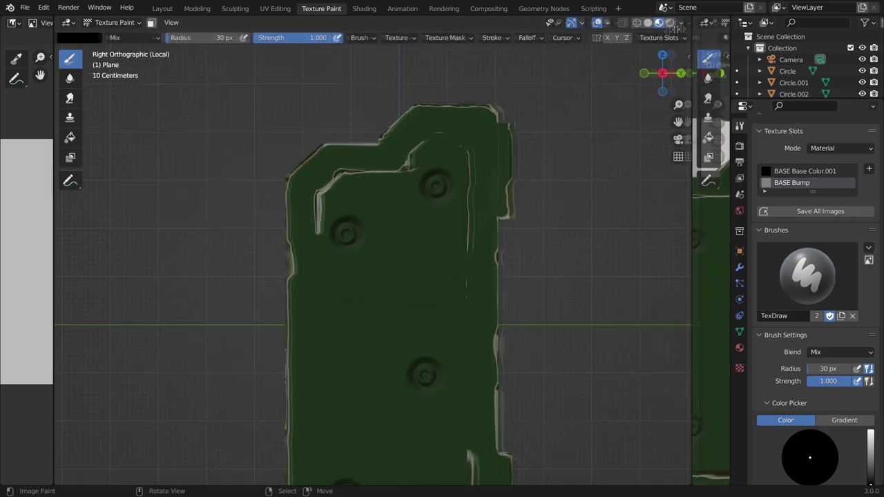
{"action": "left_click_drag", "start_coordinate": [728, 16], "coordinate": [315, 207]}
{"action": "key", "text": "KP_Divide"}
{"action": "key", "text": "ctrl+KP_3"}
{"action": "scroll", "coordinate": [468, 217], "scroll_direction": "up", "scroll_amount": 3}
{"action": "scroll", "coordinate": [484, 231], "scroll_direction": "up", "scroll_amount": 3}
{"action": "scroll", "coordinate": [497, 244], "scroll_direction": "up", "scroll_amount": 2}
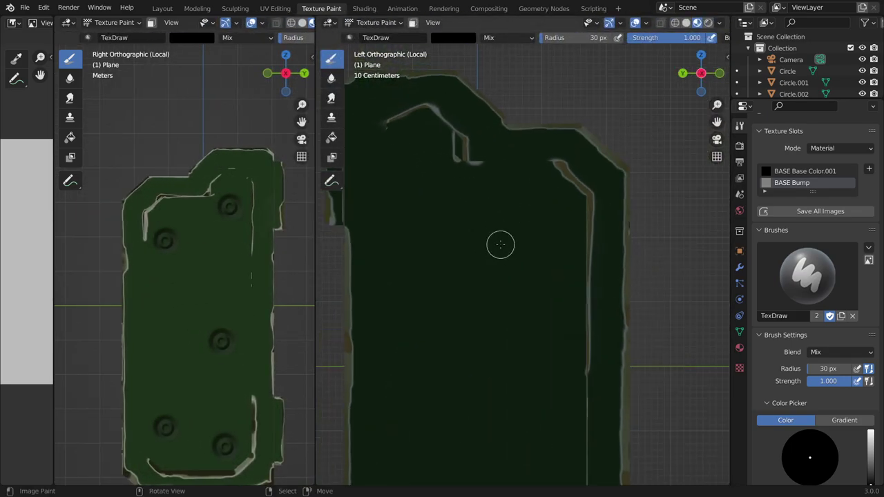
- Set the brush radius to 44 px and paint three dent dabs on the bump texture
{"action": "key", "text": "f"}
{"action": "left_click", "coordinate": [515, 238]}
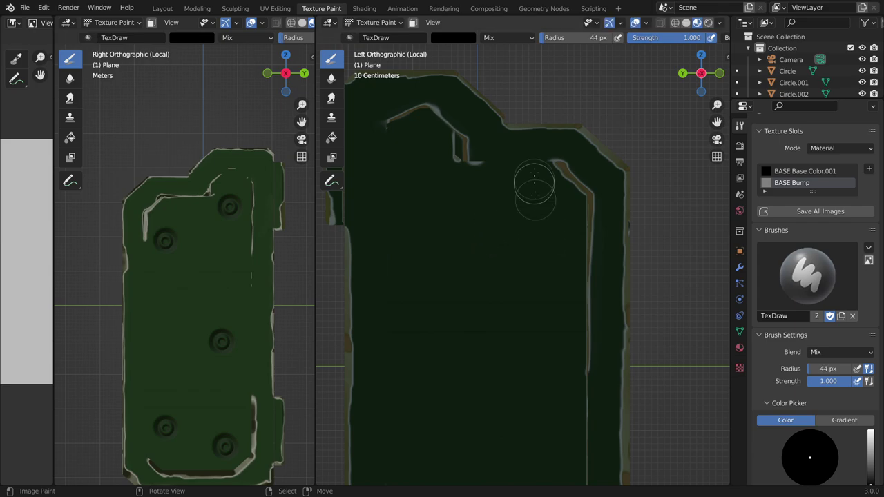
{"action": "left_click", "coordinate": [549, 253]}
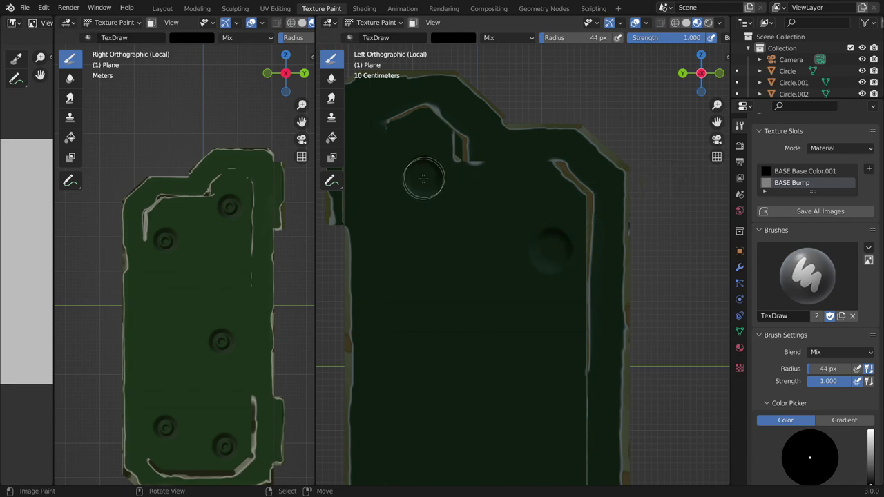
{"action": "scroll", "coordinate": [456, 207], "scroll_direction": "down", "scroll_amount": 5}
{"action": "scroll", "coordinate": [463, 201], "scroll_direction": "right", "scroll_amount": 1}
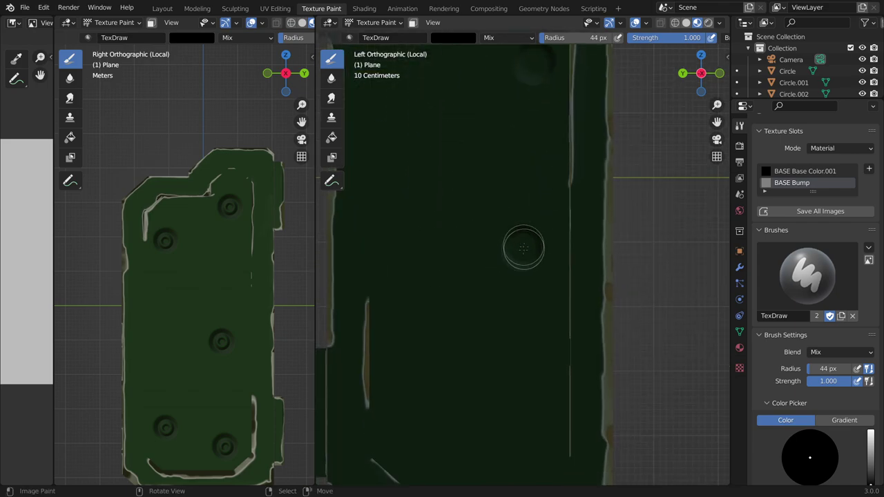
{"action": "scroll", "coordinate": [497, 263], "scroll_direction": "down", "scroll_amount": 4, "text": "shift"}
{"action": "left_click", "coordinate": [401, 264]}
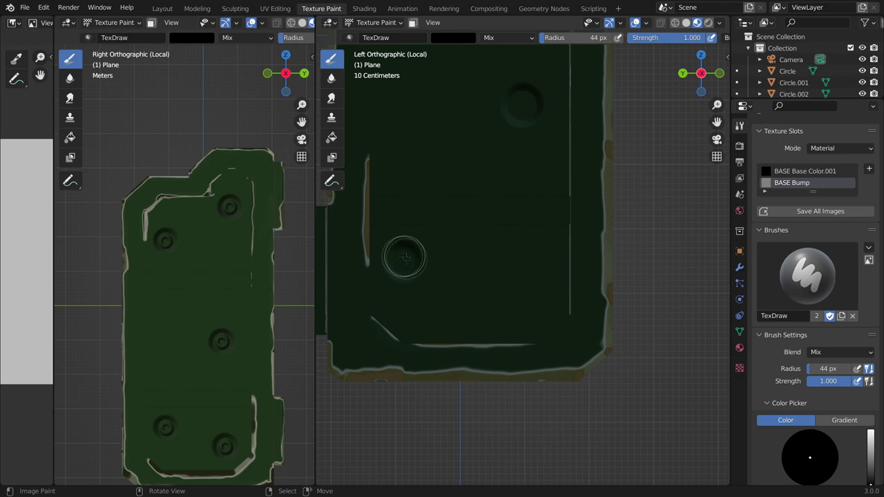
{"action": "left_click", "coordinate": [524, 293]}
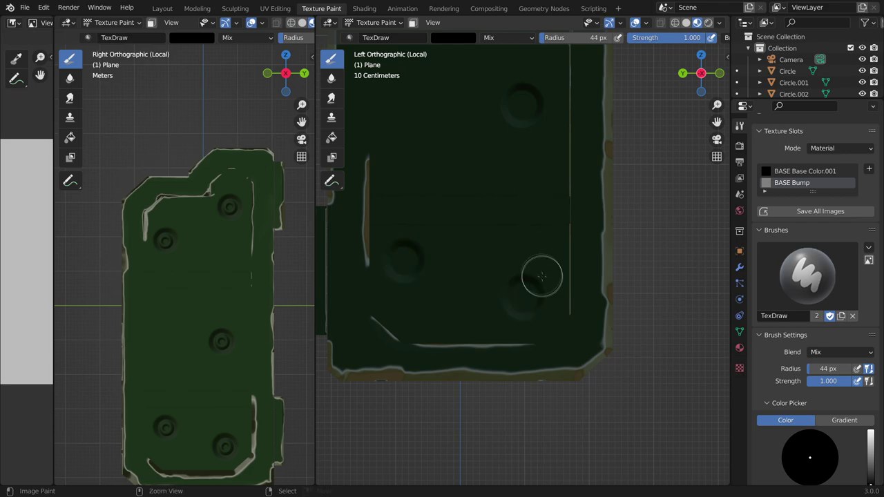
{"action": "scroll", "coordinate": [526, 304], "scroll_direction": "up", "scroll_amount": 2, "text": "shift"}
- Reframe the right view on the plane's side and paint another dark dab
{"action": "key", "text": "Home"}
{"action": "middle_click_drag", "start_coordinate": [514, 333], "coordinate": [494, 248]}
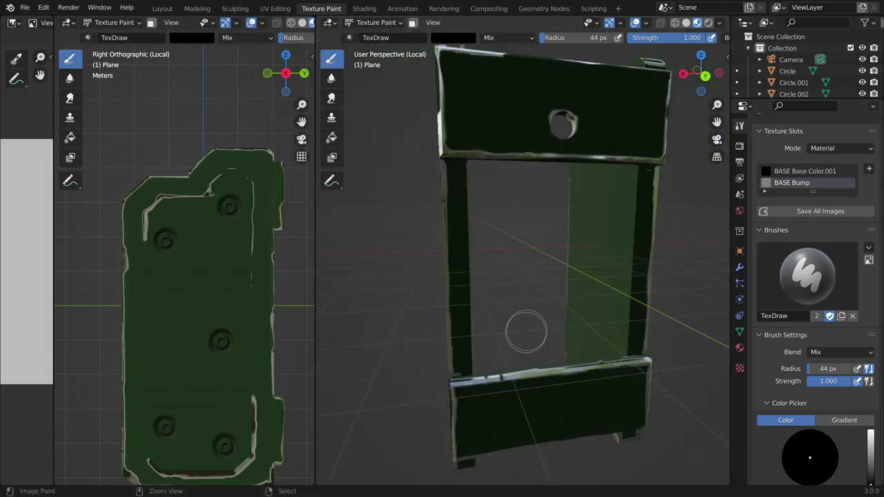
{"action": "key", "text": "ctrl+KP_3"}
{"action": "scroll", "coordinate": [495, 247], "scroll_direction": "up", "scroll_amount": 5}
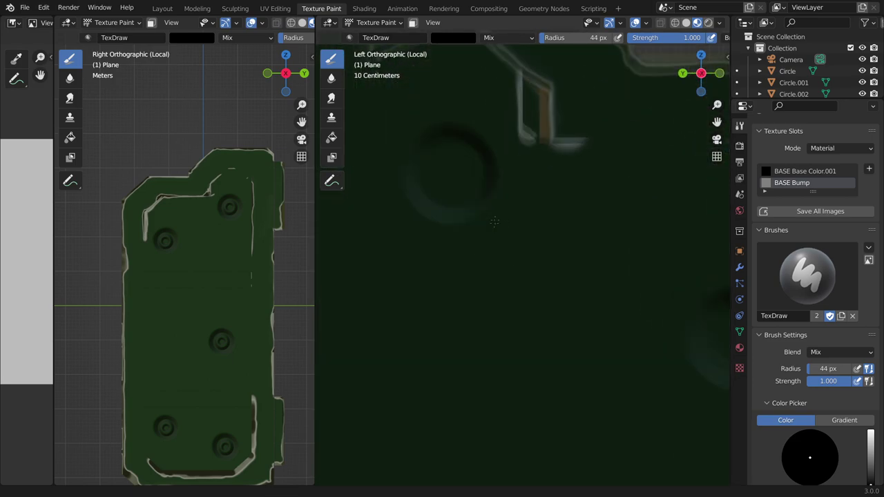
{"action": "left_click", "coordinate": [450, 203]}
- Enlarge the brush to 62 px radius and make its colour white
{"action": "key", "text": "f"}
{"action": "left_click", "coordinate": [458, 203]}
{"action": "left_click", "coordinate": [453, 37]}
{"action": "left_click", "coordinate": [534, 62]}
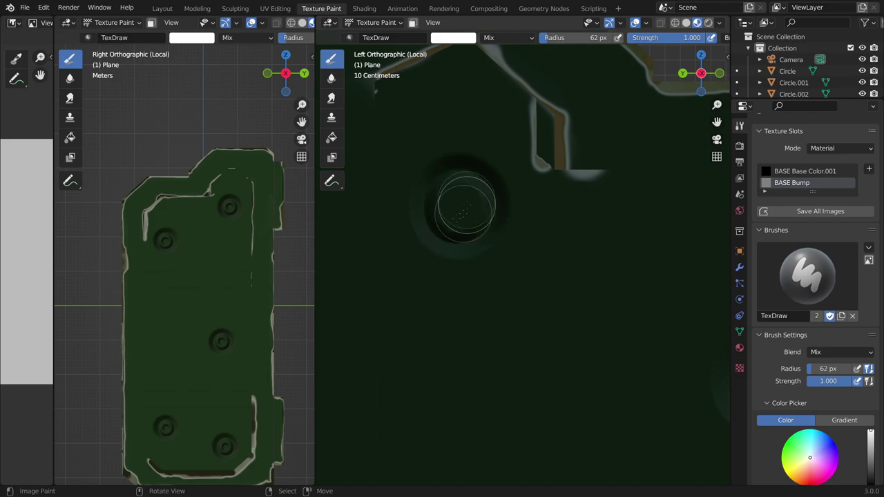
- Shrink the brush radius to 28 px and swap its colour back to black
{"action": "middle_click_drag", "start_coordinate": [459, 212], "coordinate": [484, 289], "text": "shift"}
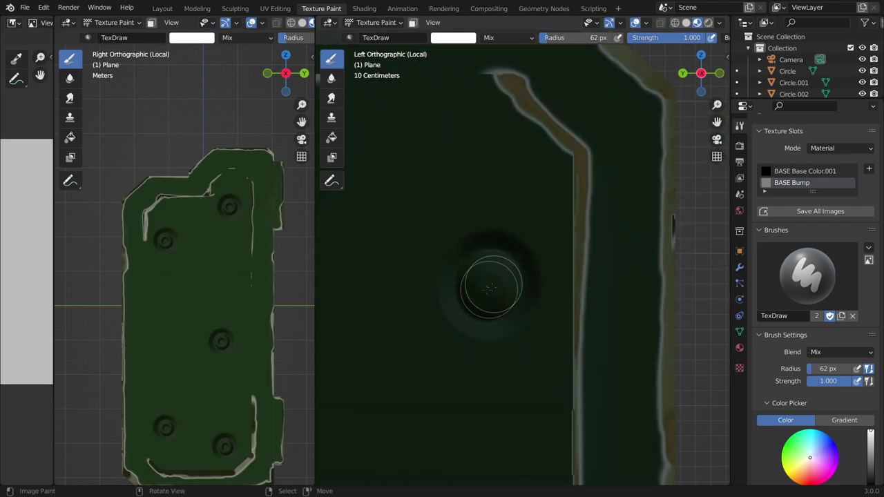
{"action": "mouse_move", "coordinate": [614, 246]}
{"action": "middle_mouse_down", "text": "shift"}
{"action": "mouse_move", "coordinate": [493, 135]}
{"action": "mouse_move", "coordinate": [485, 251]}
{"action": "mouse_move", "coordinate": [552, 129]}
{"action": "middle_mouse_up", "text": "shift"}
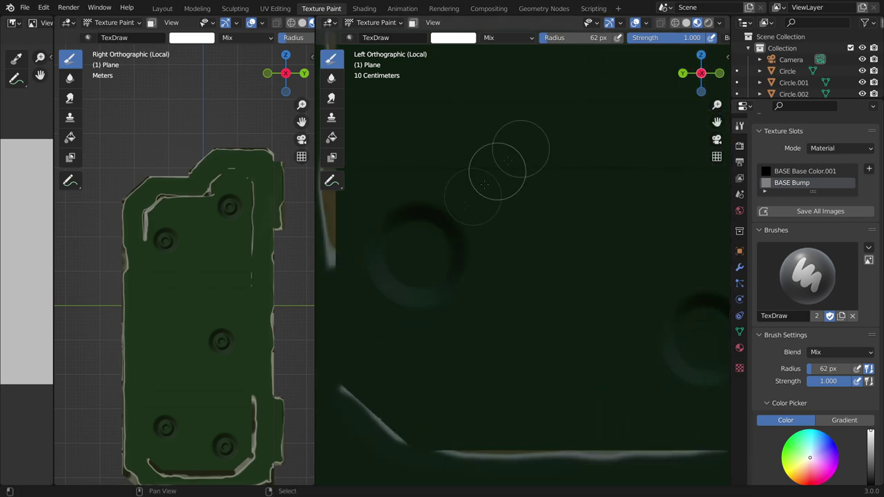
{"action": "middle_click_drag", "start_coordinate": [413, 252], "coordinate": [438, 256], "text": "shift"}
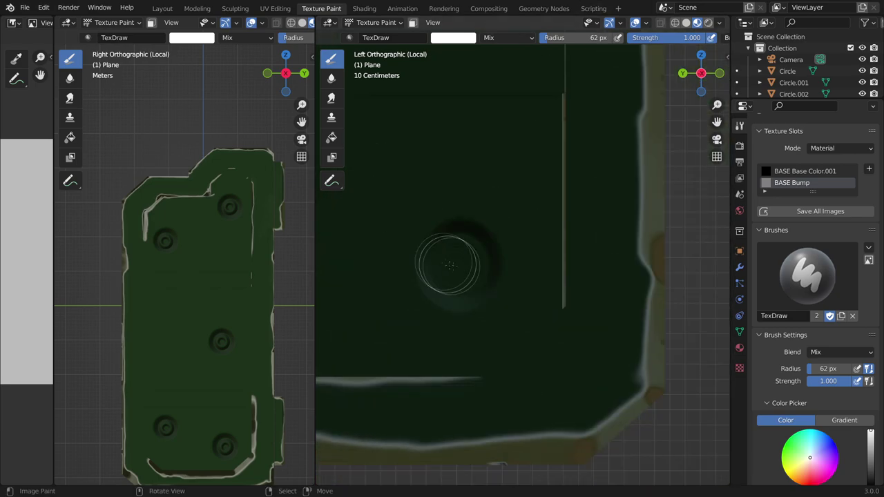
{"action": "left_click", "coordinate": [484, 165]}
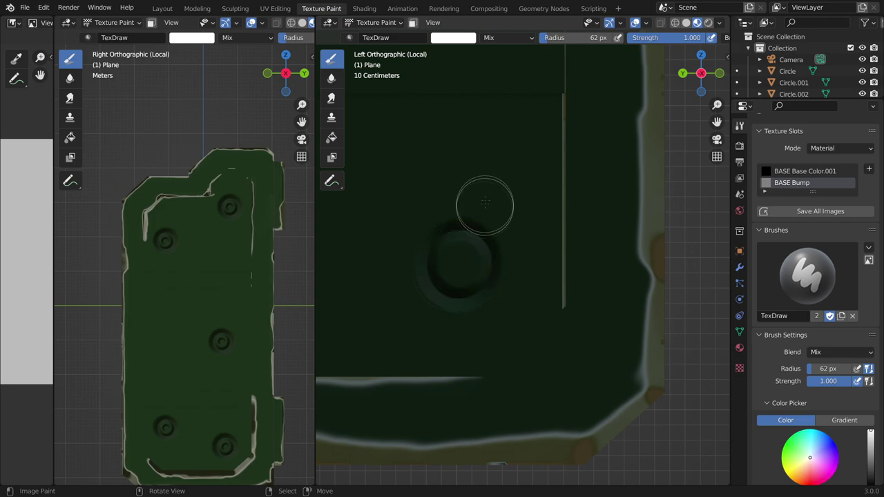
{"action": "middle_click_drag", "start_coordinate": [483, 166], "coordinate": [474, 276], "text": "shift"}
{"action": "key", "text": "f"}
{"action": "key", "text": "x"}
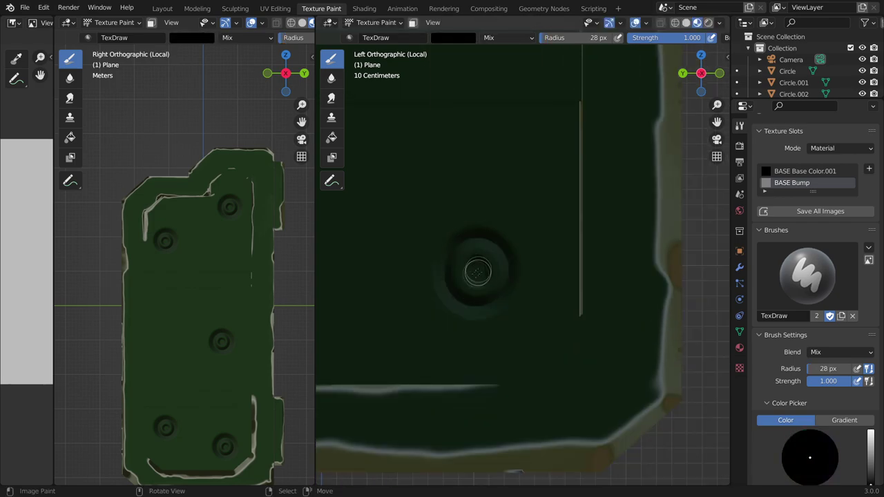
- Orbit the view to a head-on User Perspective of the plane
{"action": "mouse_move", "coordinate": [498, 258]}
{"action": "middle_mouse_down", "text": "shift"}
{"action": "mouse_move", "coordinate": [447, 161]}
{"action": "mouse_move", "coordinate": [490, 190]}
{"action": "mouse_move", "coordinate": [484, 256]}
{"action": "mouse_move", "coordinate": [524, 160]}
{"action": "mouse_move", "coordinate": [557, 260]}
{"action": "mouse_move", "coordinate": [467, 194]}
{"action": "middle_mouse_up", "text": "shift"}
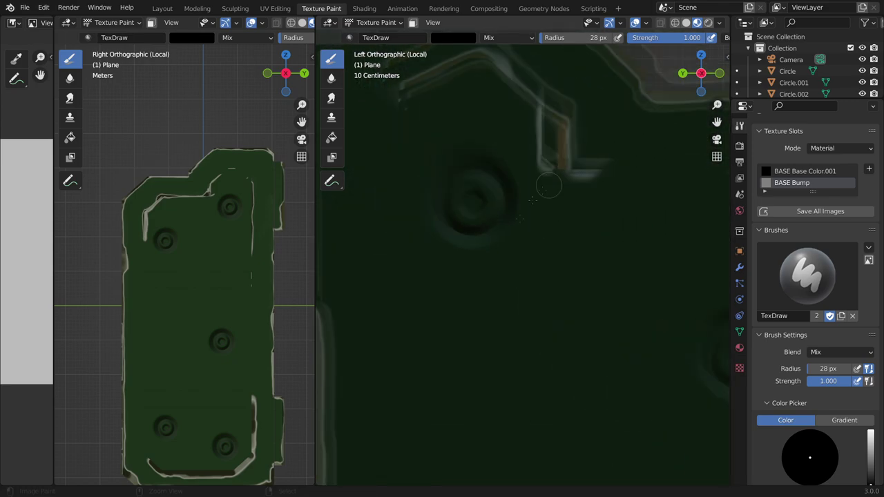
{"action": "scroll", "coordinate": [553, 178], "scroll_direction": "down", "scroll_amount": 5}
{"action": "mouse_move", "coordinate": [552, 178]}
{"action": "middle_mouse_down"}
{"action": "mouse_move", "coordinate": [455, 272]}
{"action": "mouse_move", "coordinate": [497, 277]}
{"action": "middle_mouse_up"}
{"action": "scroll", "coordinate": [455, 272], "scroll_direction": "up", "scroll_amount": 2}
{"action": "scroll", "coordinate": [455, 271], "scroll_direction": "down", "scroll_amount": 4}
{"action": "middle_click_drag", "start_coordinate": [726, 245], "coordinate": [712, 242]}
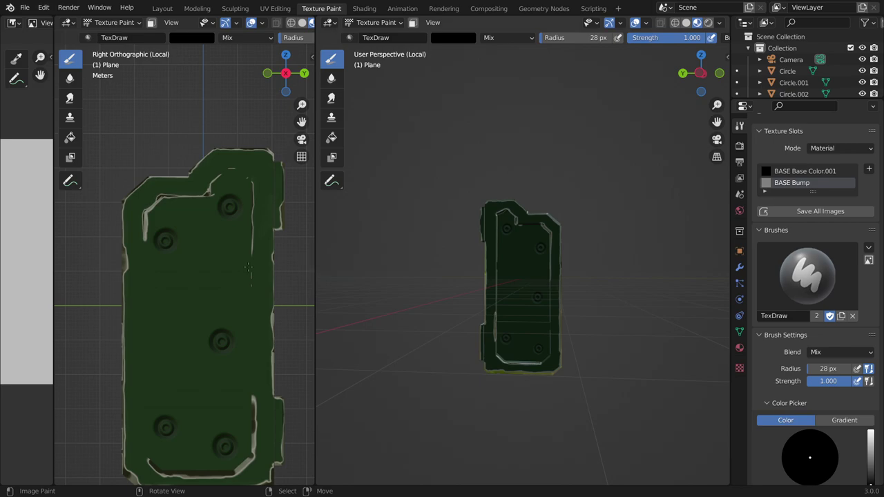
- Save all painted images and re-save tutorial2.blend
{"action": "left_click_drag", "start_coordinate": [313, 269], "coordinate": [154, 256]}
{"action": "mouse_move", "coordinate": [457, 263]}
{"action": "middle_mouse_down"}
{"action": "mouse_move", "coordinate": [563, 295]}
{"action": "mouse_move", "coordinate": [718, 221]}
{"action": "middle_mouse_up"}
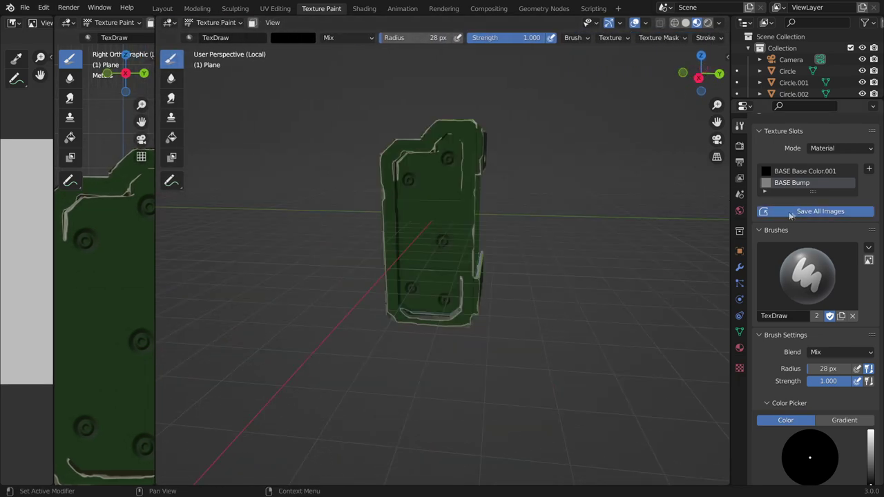
{"action": "left_click", "coordinate": [791, 216]}
{"action": "left_click", "coordinate": [24, 10]}
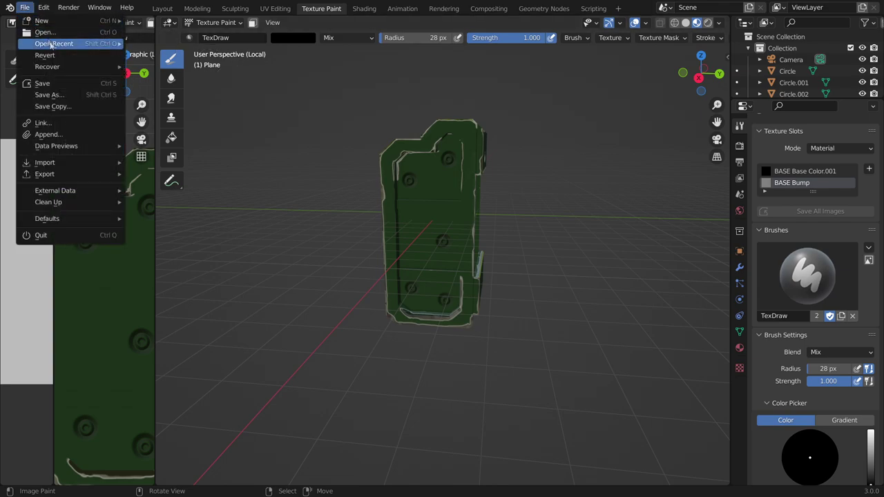
{"action": "left_click", "coordinate": [48, 84]}
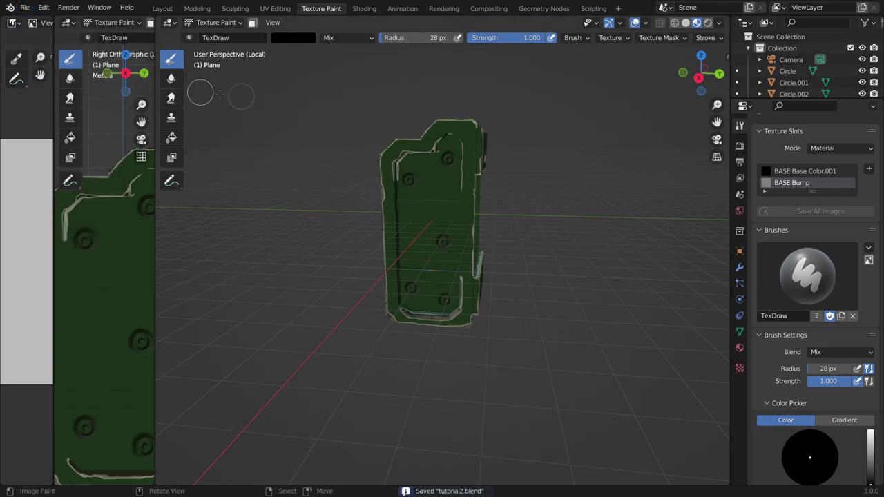
- Make BASE Base Color.001 the active texture paint slot
{"action": "left_click", "coordinate": [796, 173]}
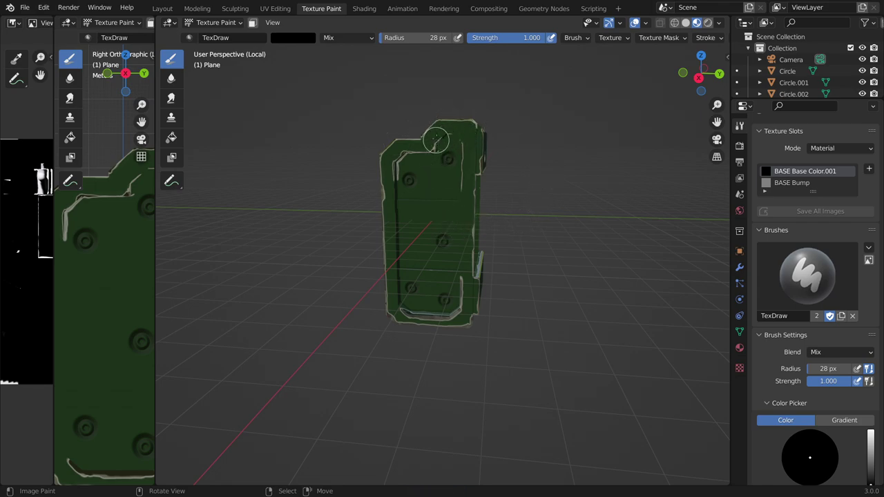
{"action": "scroll", "coordinate": [414, 221], "scroll_direction": "up", "scroll_amount": 6}
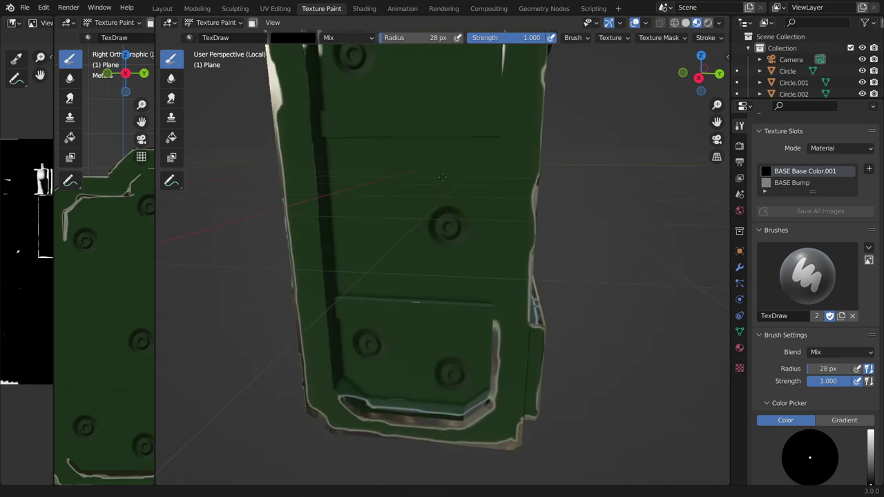
{"action": "scroll", "coordinate": [459, 227], "scroll_direction": "up", "scroll_amount": 2}
{"action": "scroll", "coordinate": [456, 202], "scroll_direction": "up", "scroll_amount": 2}
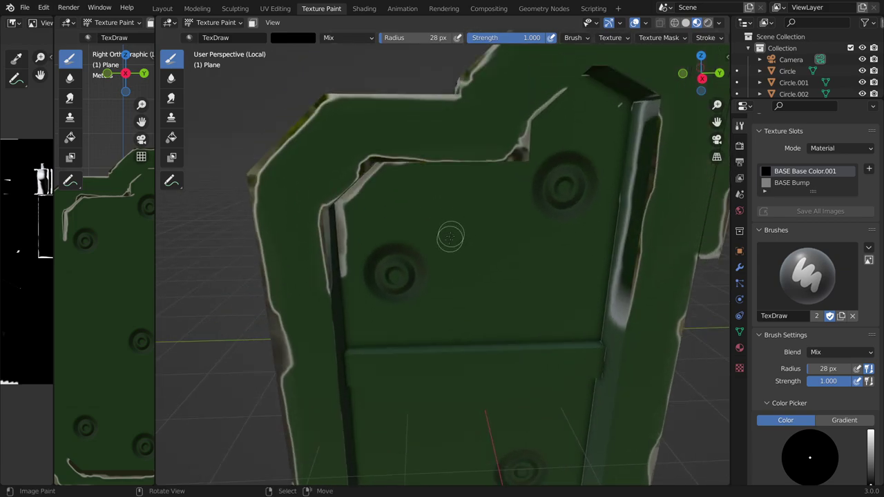
{"action": "scroll", "coordinate": [450, 237], "scroll_direction": "up", "scroll_amount": 2}
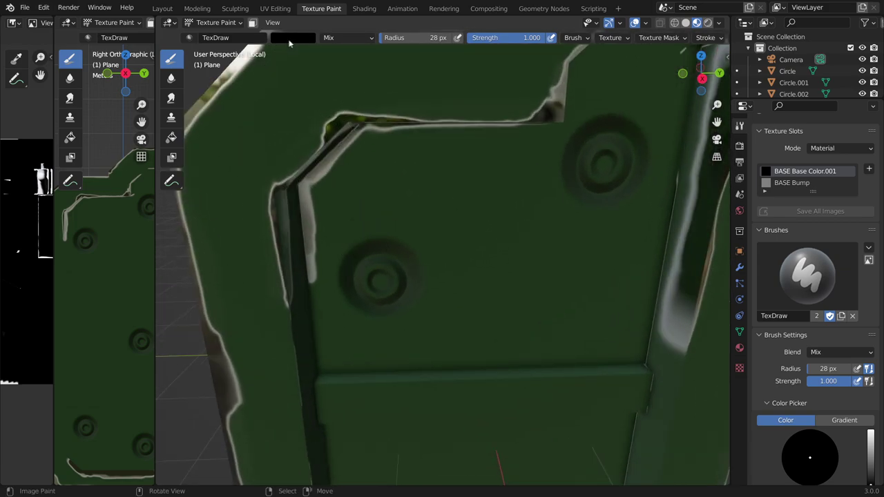
{"action": "left_click", "coordinate": [291, 40]}
- Make the brush white with a 23 px radius
{"action": "left_click", "coordinate": [299, 38]}
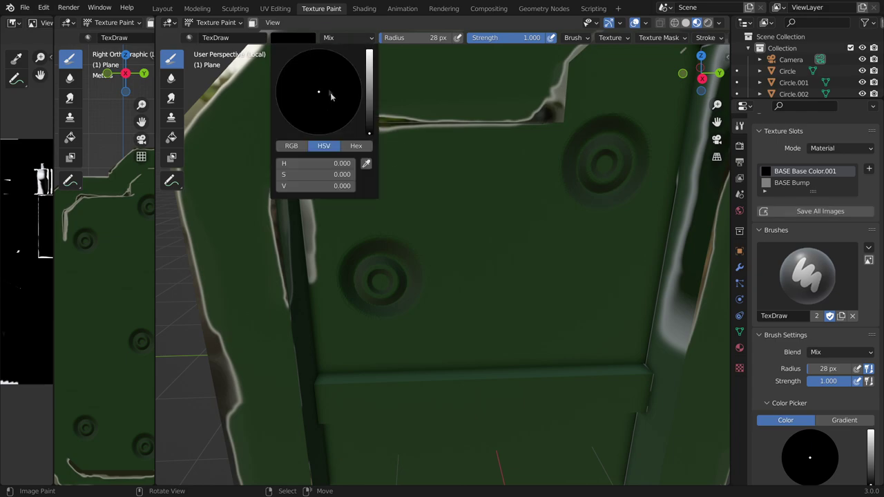
{"action": "left_click_drag", "start_coordinate": [370, 133], "coordinate": [369, 52]}
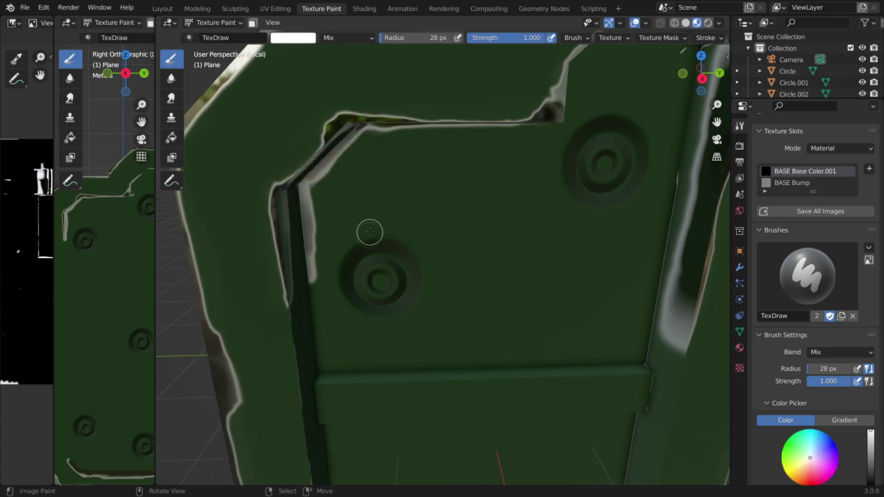
{"action": "middle_click_drag", "start_coordinate": [366, 252], "coordinate": [401, 221]}
{"action": "scroll", "coordinate": [435, 198], "scroll_direction": "up", "scroll_amount": 4}
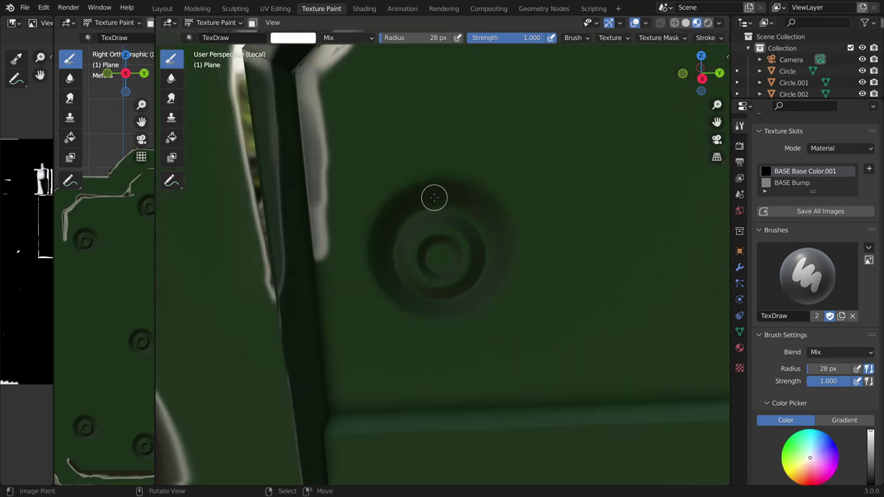
{"action": "key", "text": "f"}
{"action": "left_click", "coordinate": [427, 201]}
- Paint white scratch arcs along the boss's outer rim and inside its ring
{"action": "left_click_drag", "start_coordinate": [380, 213], "coordinate": [443, 178]}
{"action": "left_click_drag", "start_coordinate": [385, 207], "coordinate": [370, 263]}
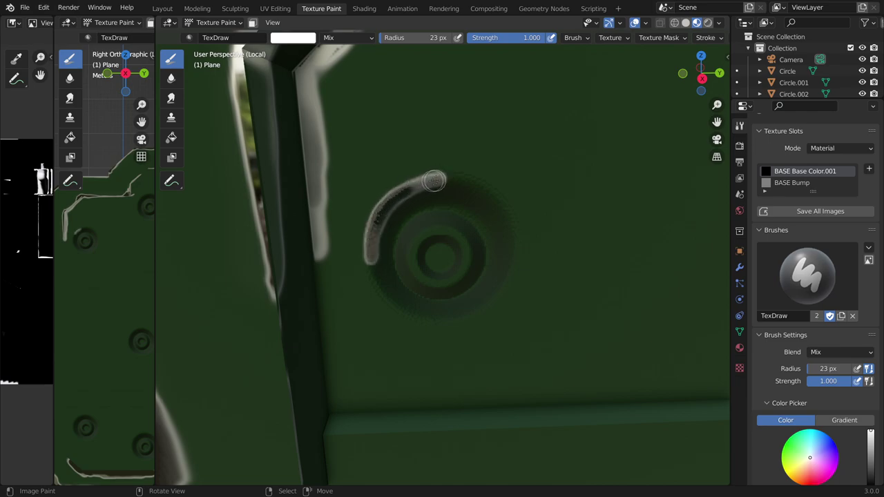
{"action": "left_click_drag", "start_coordinate": [434, 181], "coordinate": [449, 178]}
{"action": "mouse_move", "coordinate": [419, 239]}
{"action": "left_mouse_down"}
{"action": "mouse_move", "coordinate": [416, 276]}
{"action": "mouse_move", "coordinate": [423, 232]}
{"action": "mouse_move", "coordinate": [446, 229]}
{"action": "mouse_move", "coordinate": [460, 275]}
{"action": "left_mouse_up"}
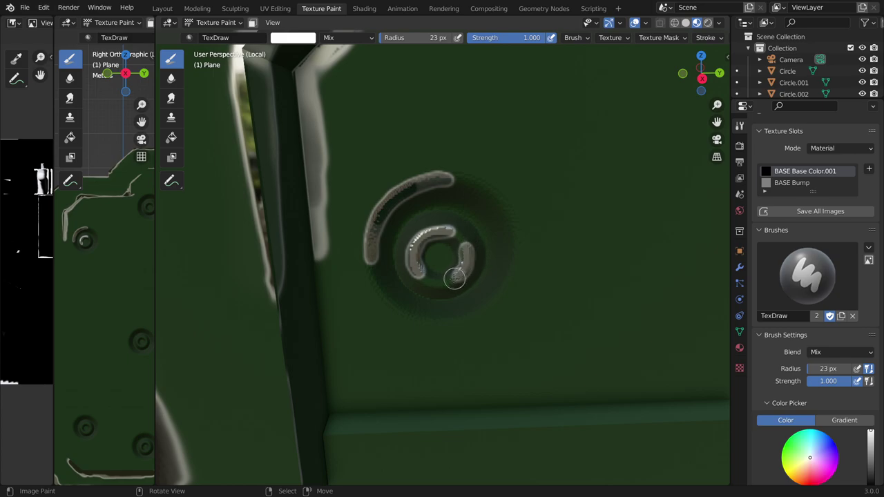
{"action": "left_click_drag", "start_coordinate": [445, 281], "coordinate": [496, 291]}
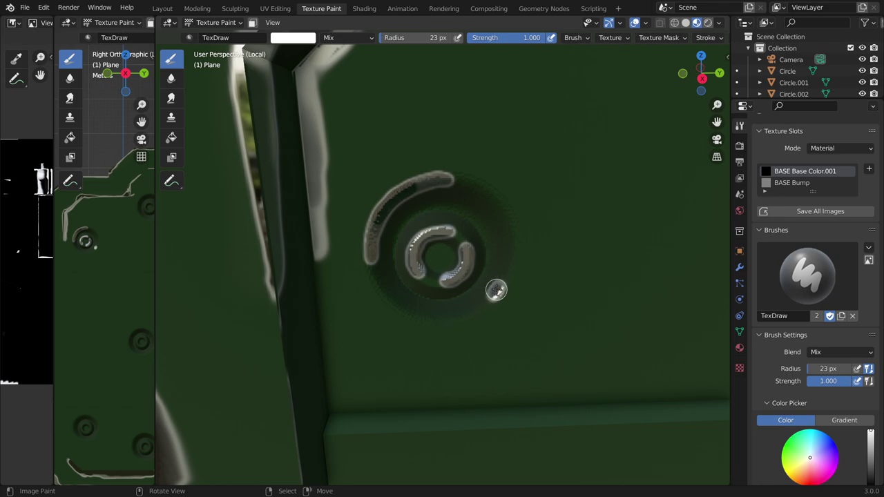
{"action": "scroll", "coordinate": [495, 293], "scroll_direction": "down", "scroll_amount": 3}
{"action": "scroll", "coordinate": [494, 293], "scroll_direction": "down", "scroll_amount": 4}
{"action": "mouse_move", "coordinate": [495, 293]}
{"action": "middle_mouse_down"}
{"action": "mouse_move", "coordinate": [497, 226]}
{"action": "mouse_move", "coordinate": [488, 202]}
{"action": "middle_mouse_up"}
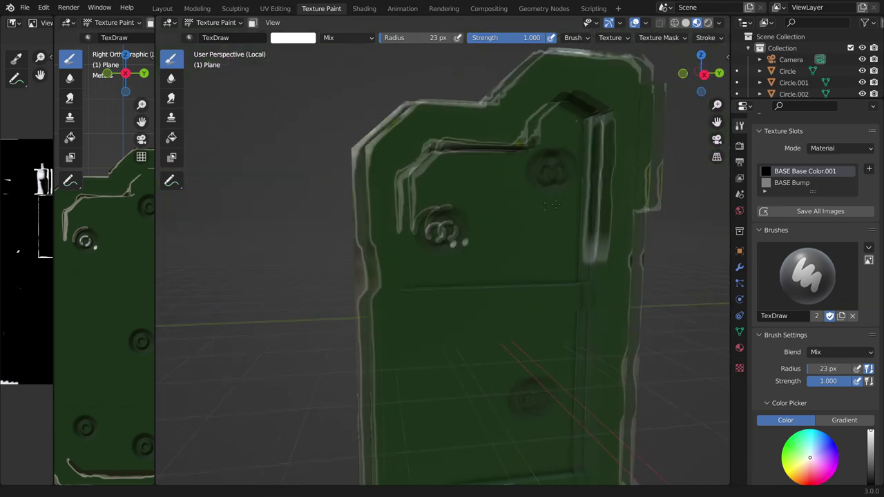
- Shrink the brush to 15 px and paint white scratches over the ring's top and sides
{"action": "scroll", "coordinate": [484, 202], "scroll_direction": "up", "scroll_amount": 3}
{"action": "scroll", "coordinate": [470, 202], "scroll_direction": "up", "scroll_amount": 2}
{"action": "scroll", "coordinate": [442, 201], "scroll_direction": "up", "scroll_amount": 3}
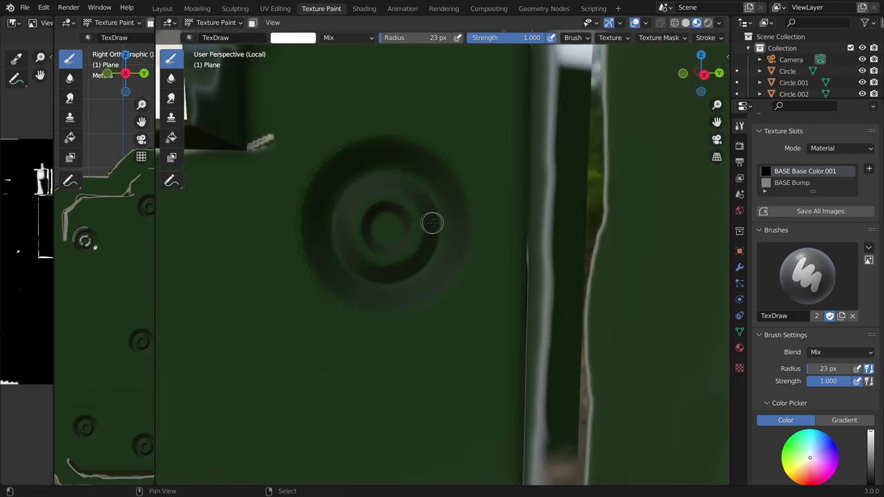
{"action": "scroll", "coordinate": [399, 201], "scroll_direction": "up", "scroll_amount": 1}
{"action": "key", "text": "bracketleft"}
{"action": "key", "text": "bracketleft"}
{"action": "key", "text": "bracketleft"}
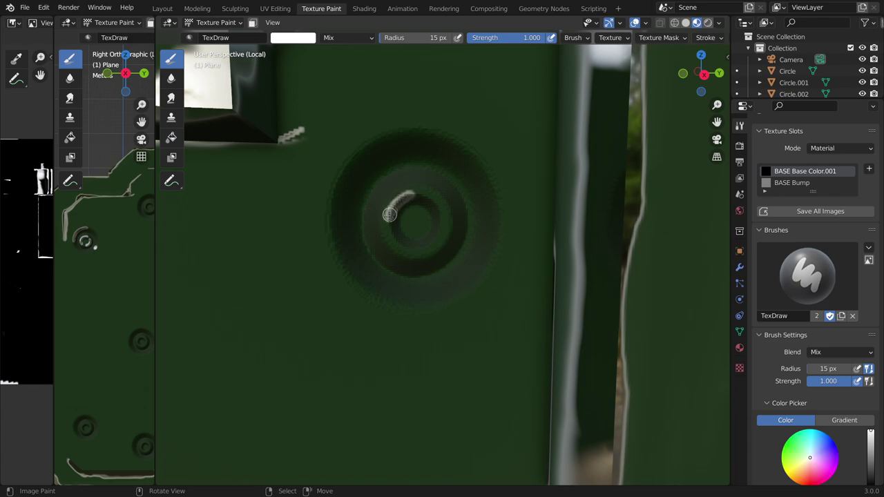
{"action": "left_click_drag", "start_coordinate": [340, 178], "coordinate": [476, 149]}
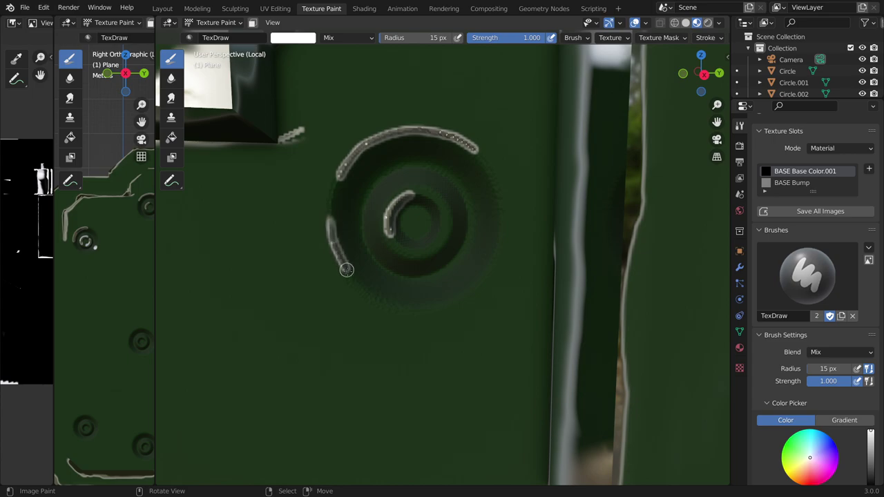
{"action": "left_click_drag", "start_coordinate": [403, 304], "coordinate": [414, 306]}
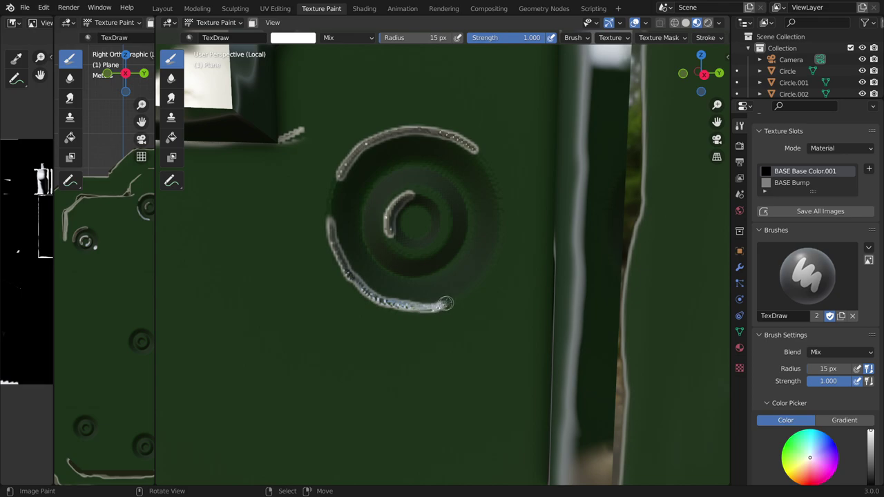
{"action": "left_click_drag", "start_coordinate": [492, 252], "coordinate": [476, 285]}
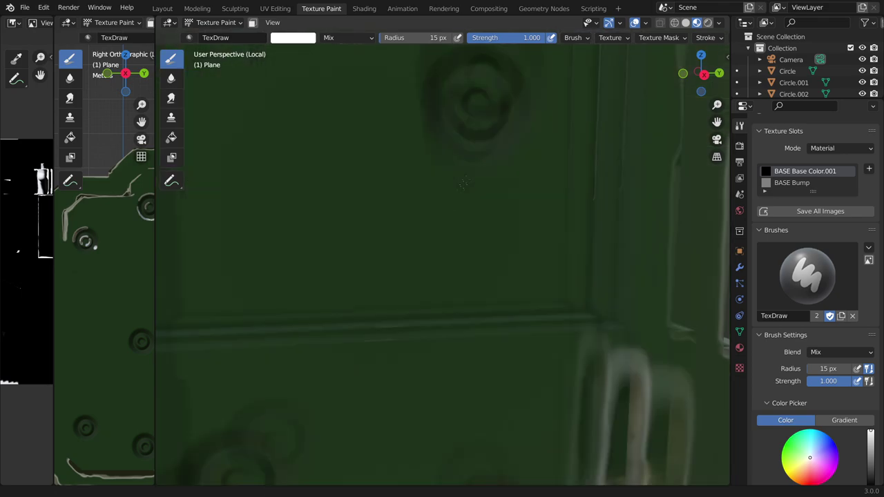
- Add white scratch arcs around the inner ring and along the outer ring's right and bottom
{"action": "left_click_drag", "start_coordinate": [380, 228], "coordinate": [428, 263]}
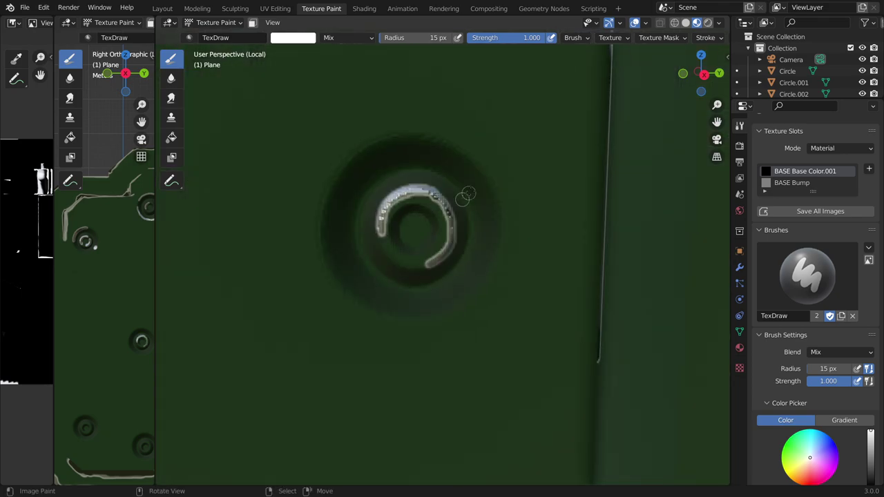
{"action": "mouse_move", "coordinate": [472, 159]}
{"action": "left_mouse_down"}
{"action": "mouse_move", "coordinate": [496, 277]}
{"action": "mouse_move", "coordinate": [477, 298]}
{"action": "left_mouse_up"}
{"action": "left_click_drag", "start_coordinate": [423, 317], "coordinate": [399, 319]}
{"action": "left_click_drag", "start_coordinate": [458, 303], "coordinate": [366, 314]}
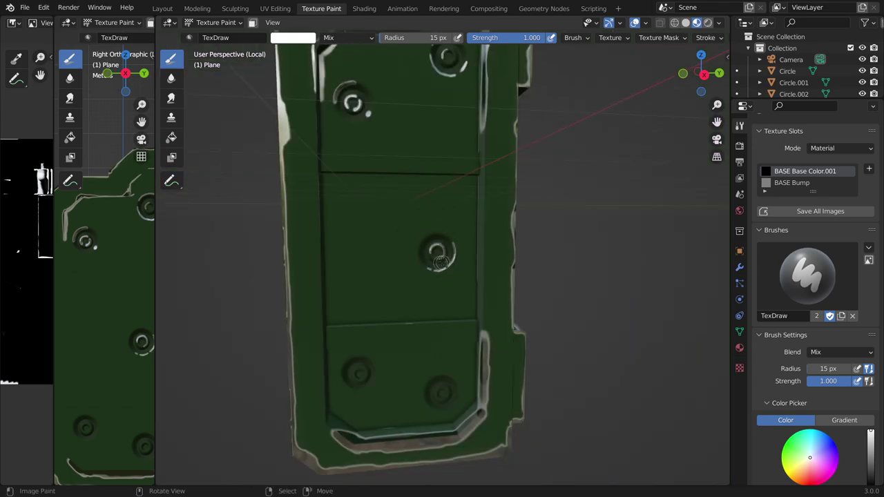
- Paint white arcs around the next dent's inner and outer rings, then shrink the brush to 14 px
{"action": "scroll", "coordinate": [442, 261], "scroll_direction": "down", "scroll_amount": 3}
{"action": "middle_click_drag", "start_coordinate": [443, 261], "coordinate": [414, 256]}
{"action": "scroll", "coordinate": [414, 256], "scroll_direction": "up", "scroll_amount": 6}
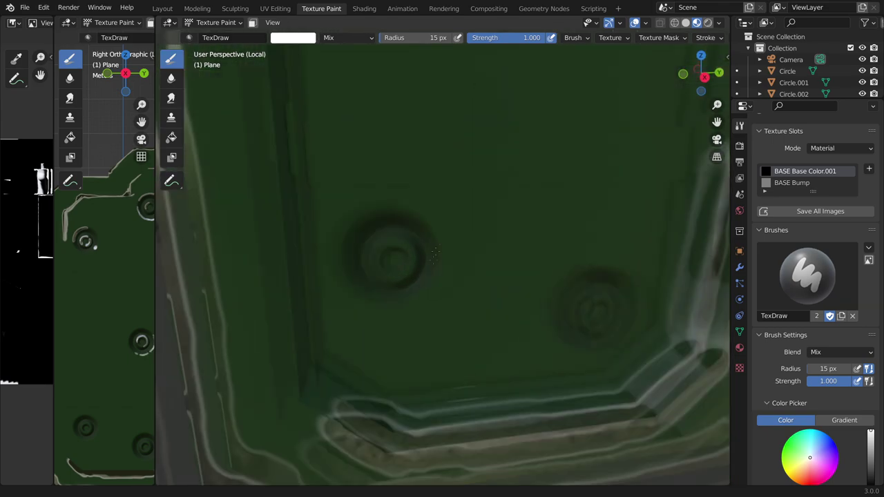
{"action": "scroll", "coordinate": [385, 249], "scroll_direction": "up", "scroll_amount": 2}
{"action": "left_click_drag", "start_coordinate": [385, 249], "coordinate": [392, 213]}
{"action": "left_click_drag", "start_coordinate": [331, 219], "coordinate": [369, 199]}
{"action": "left_click_drag", "start_coordinate": [325, 253], "coordinate": [354, 266]}
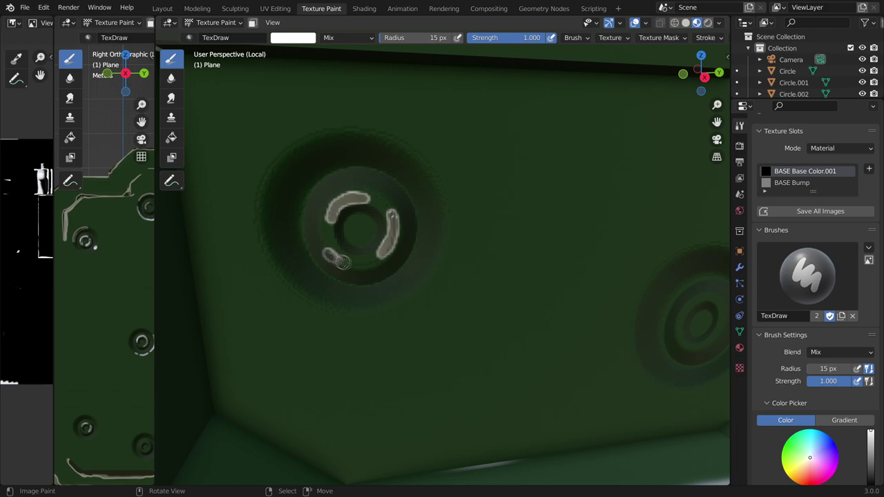
{"action": "left_click_drag", "start_coordinate": [323, 304], "coordinate": [362, 312]}
{"action": "mouse_move", "coordinate": [365, 232]}
{"action": "left_mouse_down"}
{"action": "mouse_move", "coordinate": [404, 221]}
{"action": "mouse_move", "coordinate": [399, 269]}
{"action": "left_mouse_up"}
{"action": "left_click_drag", "start_coordinate": [340, 290], "coordinate": [456, 257]}
{"action": "mouse_move", "coordinate": [315, 225]}
{"action": "left_mouse_down"}
{"action": "mouse_move", "coordinate": [404, 163]}
{"action": "mouse_move", "coordinate": [460, 226]}
{"action": "left_mouse_up"}
{"action": "key", "text": "bracketleft"}
{"action": "scroll", "coordinate": [464, 201], "scroll_direction": "down", "scroll_amount": 5}
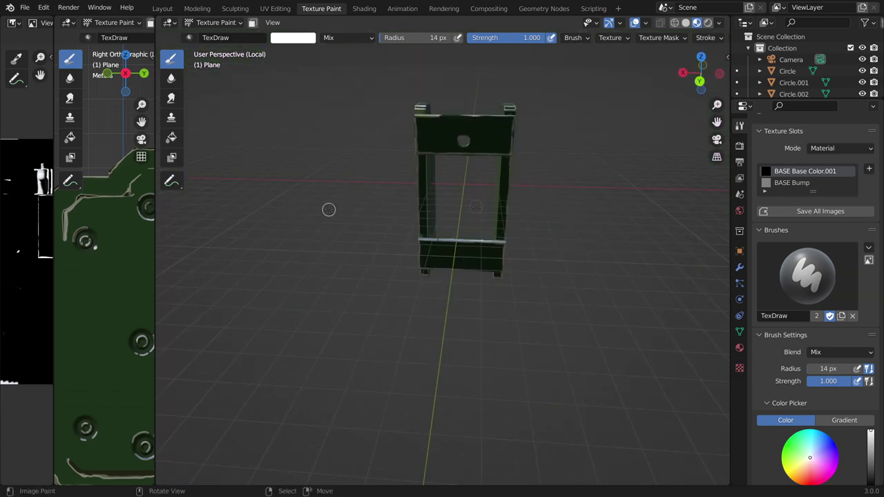
- Paint white arcs around the top and left side of a ring dent
{"action": "mouse_move", "coordinate": [327, 207]}
{"action": "middle_mouse_down"}
{"action": "mouse_move", "coordinate": [424, 180]}
{"action": "mouse_move", "coordinate": [427, 233]}
{"action": "middle_mouse_up"}
{"action": "scroll", "coordinate": [426, 233], "scroll_direction": "up", "scroll_amount": 3}
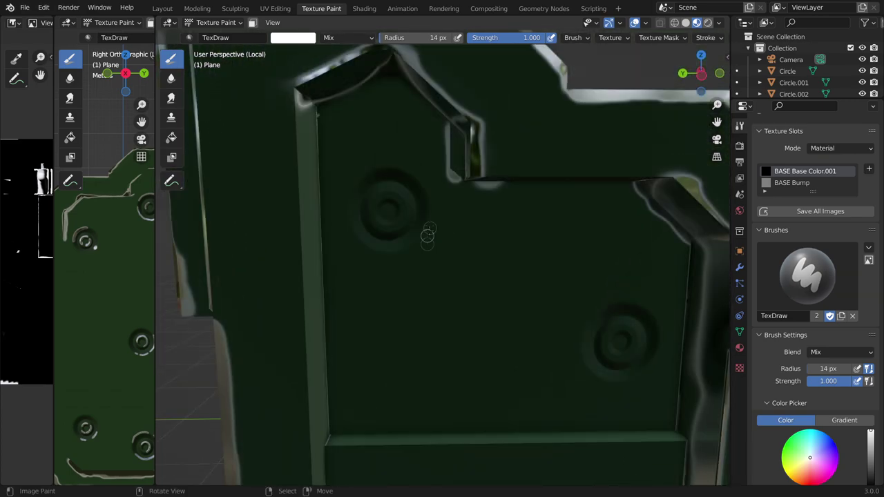
{"action": "scroll", "coordinate": [426, 232], "scroll_direction": "up", "scroll_amount": 3}
{"action": "left_click_drag", "start_coordinate": [345, 181], "coordinate": [308, 240]}
{"action": "mouse_move", "coordinate": [273, 164]}
{"action": "left_mouse_down"}
{"action": "mouse_move", "coordinate": [361, 165]}
{"action": "mouse_move", "coordinate": [316, 249]}
{"action": "mouse_move", "coordinate": [356, 169]}
{"action": "left_mouse_up"}
{"action": "left_click_drag", "start_coordinate": [415, 253], "coordinate": [427, 158]}
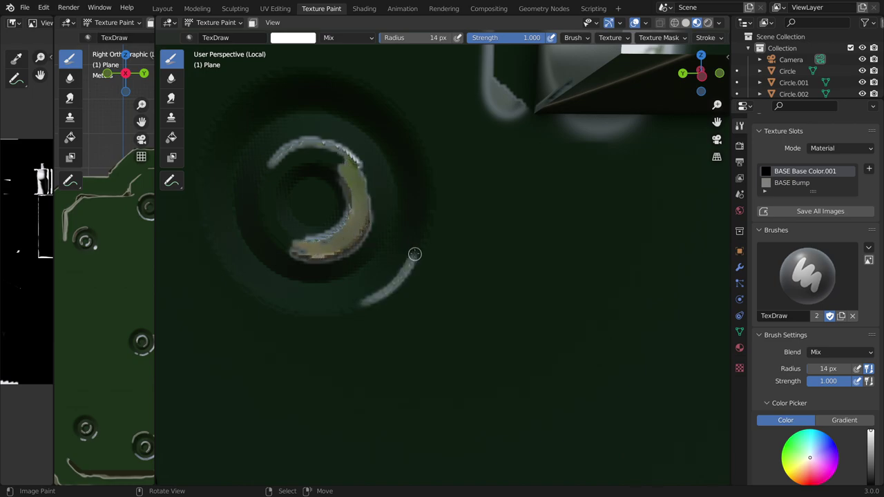
{"action": "left_click_drag", "start_coordinate": [337, 72], "coordinate": [203, 237]}
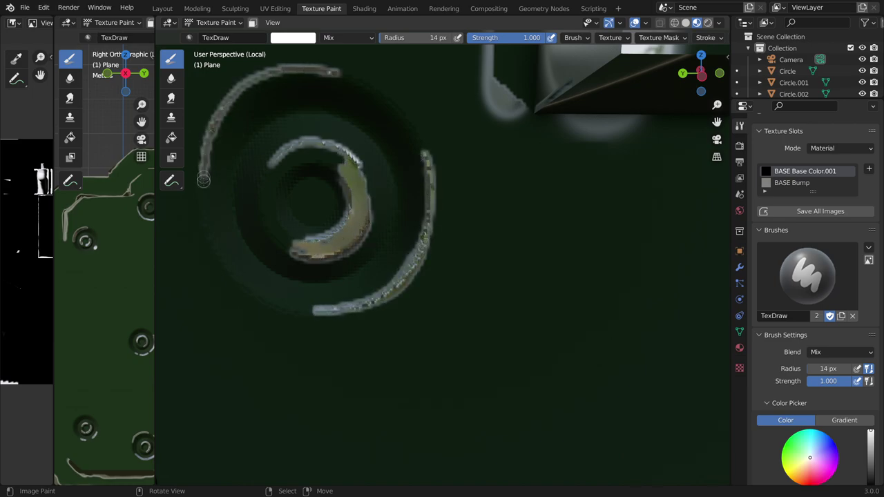
{"action": "mouse_move", "coordinate": [304, 332]}
{"action": "left_mouse_down"}
{"action": "mouse_move", "coordinate": [316, 134]}
{"action": "mouse_move", "coordinate": [303, 218]}
{"action": "left_mouse_up"}
- Add strokes inside the ring, then set the brush to 8 px and paint a long diagonal scratch
{"action": "scroll", "coordinate": [319, 311], "scroll_direction": "down", "scroll_amount": 8}
{"action": "scroll", "coordinate": [318, 311], "scroll_direction": "up", "scroll_amount": 8}
{"action": "left_click_drag", "start_coordinate": [289, 181], "coordinate": [277, 238]}
{"action": "key", "text": "f"}
{"action": "left_click", "coordinate": [307, 223]}
{"action": "mouse_move", "coordinate": [349, 192]}
{"action": "left_mouse_down"}
{"action": "mouse_move", "coordinate": [246, 319]}
{"action": "mouse_move", "coordinate": [188, 255]}
{"action": "mouse_move", "coordinate": [192, 203]}
{"action": "mouse_move", "coordinate": [257, 132]}
{"action": "left_mouse_up"}
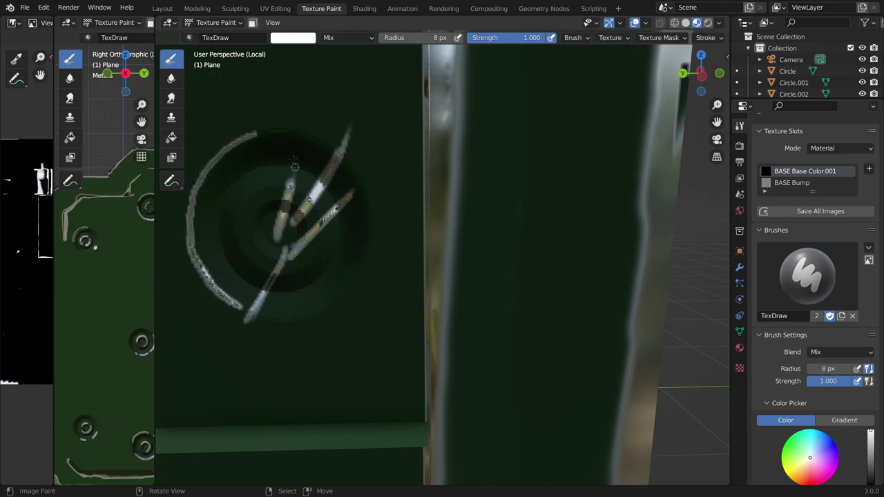
- Paint thin white scratches and arcs around another ring's centre and upper left
{"action": "scroll", "coordinate": [341, 202], "scroll_direction": "down", "scroll_amount": 5}
{"action": "scroll", "coordinate": [345, 214], "scroll_direction": "down", "scroll_amount": 3}
{"action": "middle_click_drag", "start_coordinate": [345, 221], "coordinate": [370, 235]}
{"action": "scroll", "coordinate": [370, 235], "scroll_direction": "up", "scroll_amount": 5}
{"action": "scroll", "coordinate": [374, 234], "scroll_direction": "up", "scroll_amount": 3}
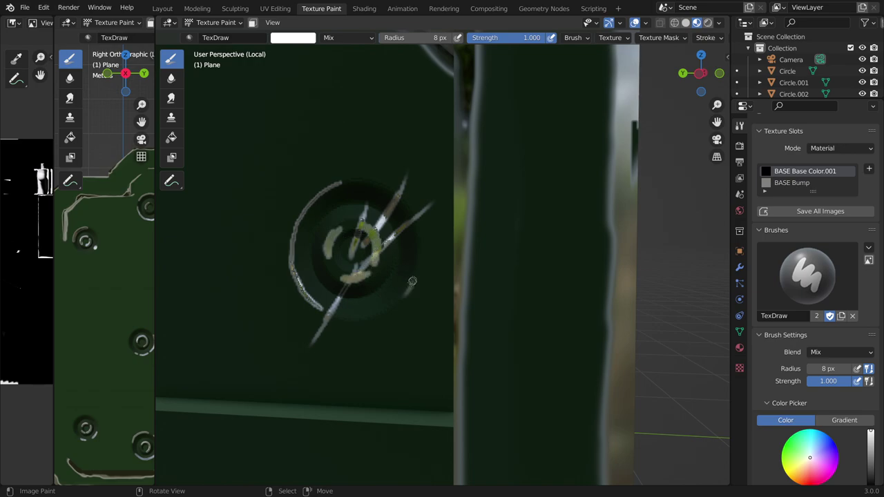
{"action": "left_click_drag", "start_coordinate": [398, 177], "coordinate": [409, 164]}
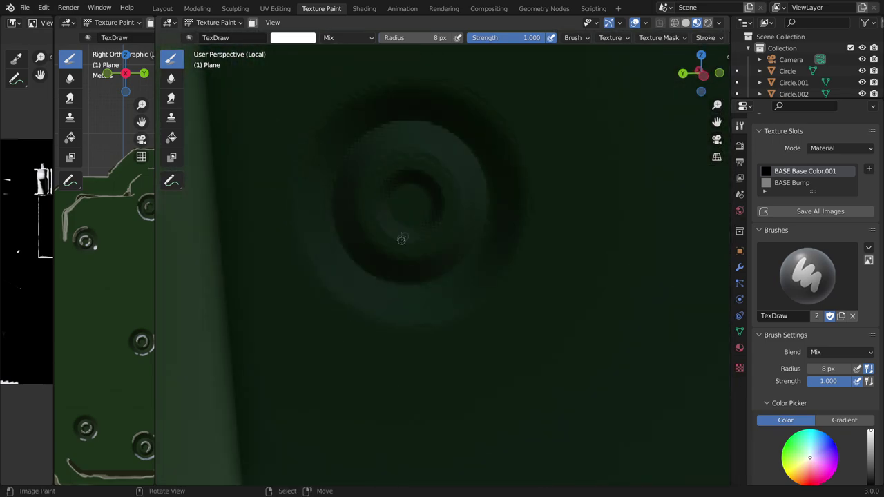
{"action": "mouse_move", "coordinate": [408, 225]}
{"action": "left_mouse_down"}
{"action": "mouse_move", "coordinate": [380, 279]}
{"action": "mouse_move", "coordinate": [396, 258]}
{"action": "left_mouse_up"}
{"action": "mouse_move", "coordinate": [422, 192]}
{"action": "left_mouse_down"}
{"action": "mouse_move", "coordinate": [462, 168]}
{"action": "mouse_move", "coordinate": [474, 142]}
{"action": "mouse_move", "coordinate": [523, 198]}
{"action": "mouse_move", "coordinate": [491, 290]}
{"action": "left_mouse_up"}
{"action": "mouse_move", "coordinate": [312, 143]}
{"action": "left_mouse_down"}
{"action": "mouse_move", "coordinate": [394, 81]}
{"action": "mouse_move", "coordinate": [319, 115]}
{"action": "left_mouse_up"}
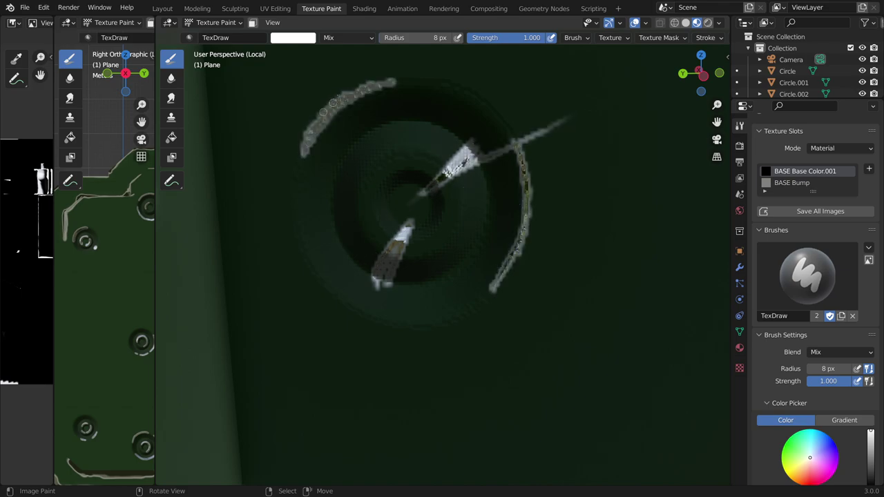
{"action": "scroll", "coordinate": [358, 94], "scroll_direction": "down", "scroll_amount": 5}
{"action": "middle_click_drag", "start_coordinate": [358, 94], "coordinate": [238, 175]}
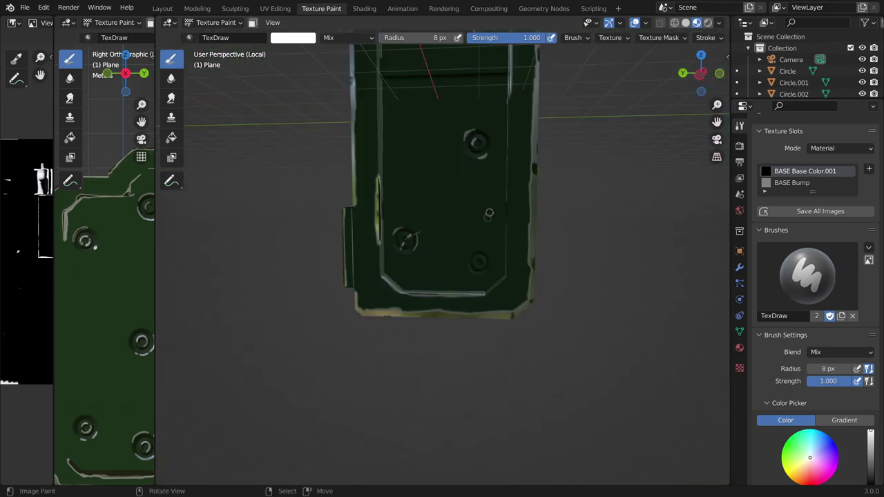
- Paint a white scratch outline around the dent's ring, with arcs over its top and lower right
{"action": "scroll", "coordinate": [238, 175], "scroll_direction": "up", "scroll_amount": 5}
{"action": "middle_click_drag", "start_coordinate": [613, 246], "coordinate": [373, 202], "text": "shift"}
{"action": "mouse_move", "coordinate": [345, 207]}
{"action": "left_mouse_down"}
{"action": "mouse_move", "coordinate": [404, 221]}
{"action": "mouse_move", "coordinate": [342, 239]}
{"action": "mouse_move", "coordinate": [404, 252]}
{"action": "mouse_move", "coordinate": [371, 289]}
{"action": "left_mouse_up"}
{"action": "left_click_drag", "start_coordinate": [321, 181], "coordinate": [443, 207]}
{"action": "mouse_move", "coordinate": [306, 221]}
{"action": "left_mouse_down"}
{"action": "mouse_move", "coordinate": [393, 159]}
{"action": "mouse_move", "coordinate": [438, 254]}
{"action": "left_mouse_up"}
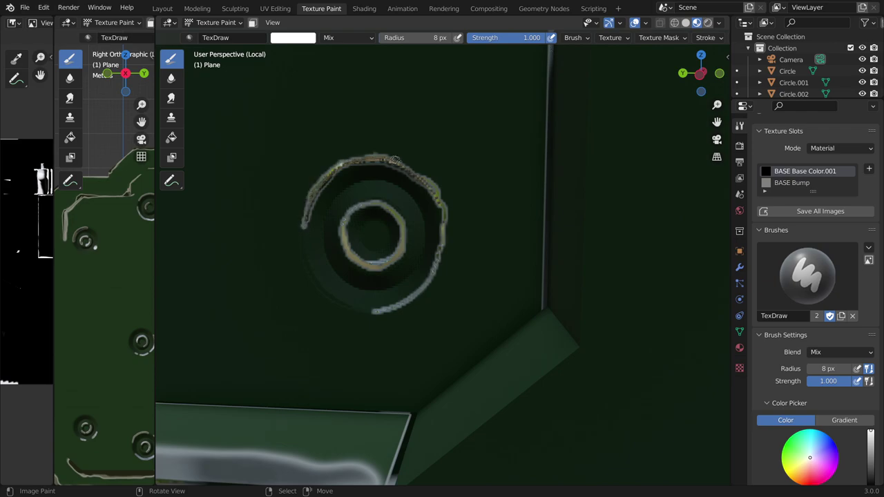
- Add white edge wear along the panel's upper and left edges
{"action": "scroll", "coordinate": [397, 160], "scroll_direction": "down", "scroll_amount": 5}
{"action": "mouse_move", "coordinate": [397, 161]}
{"action": "middle_mouse_down"}
{"action": "mouse_move", "coordinate": [279, 210]}
{"action": "mouse_move", "coordinate": [440, 187]}
{"action": "middle_mouse_up"}
{"action": "scroll", "coordinate": [279, 210], "scroll_direction": "up", "scroll_amount": 5}
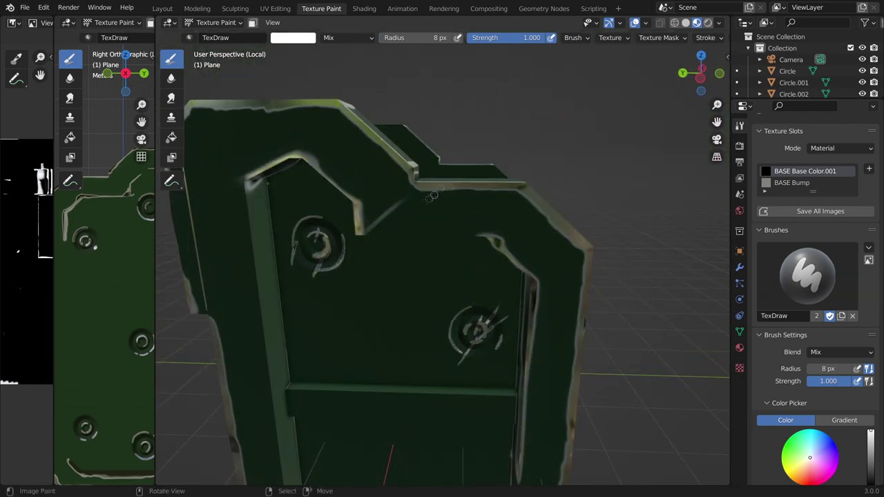
{"action": "left_click_drag", "start_coordinate": [407, 210], "coordinate": [385, 233]}
{"action": "middle_click_drag", "start_coordinate": [382, 211], "coordinate": [382, 237]}
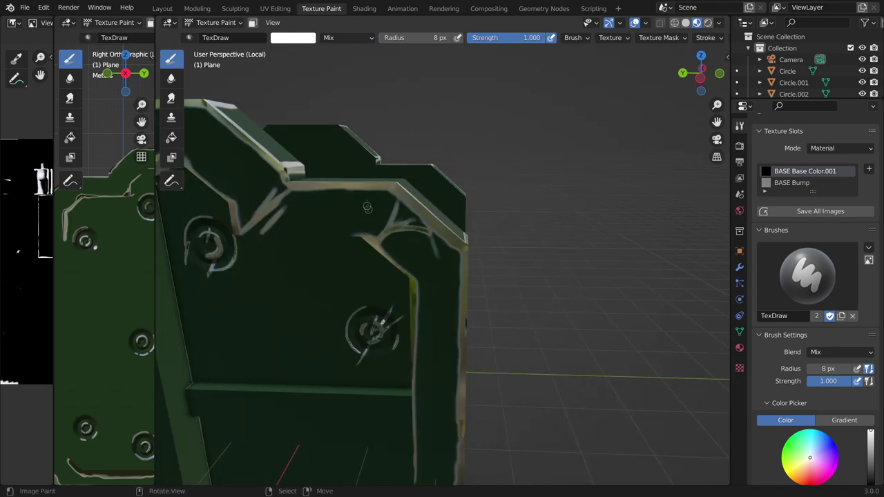
{"action": "scroll", "coordinate": [361, 237], "scroll_direction": "down", "scroll_amount": 3}
{"action": "middle_click_drag", "start_coordinate": [361, 237], "coordinate": [345, 207]}
{"action": "scroll", "coordinate": [346, 207], "scroll_direction": "up", "scroll_amount": 3}
{"action": "left_click_drag", "start_coordinate": [333, 94], "coordinate": [319, 341]}
{"action": "middle_click_drag", "start_coordinate": [317, 404], "coordinate": [340, 199]}
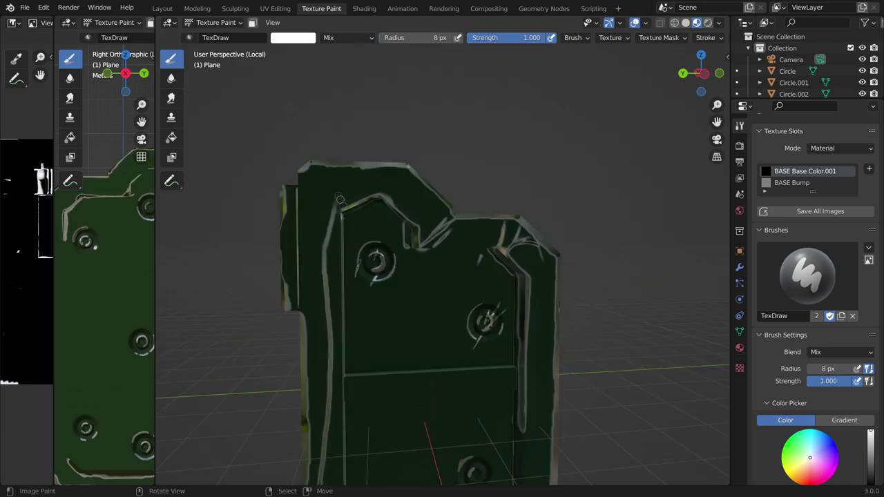
- Paint white edge wear along the panel's right edge
{"action": "middle_click_drag", "start_coordinate": [336, 263], "coordinate": [436, 291]}
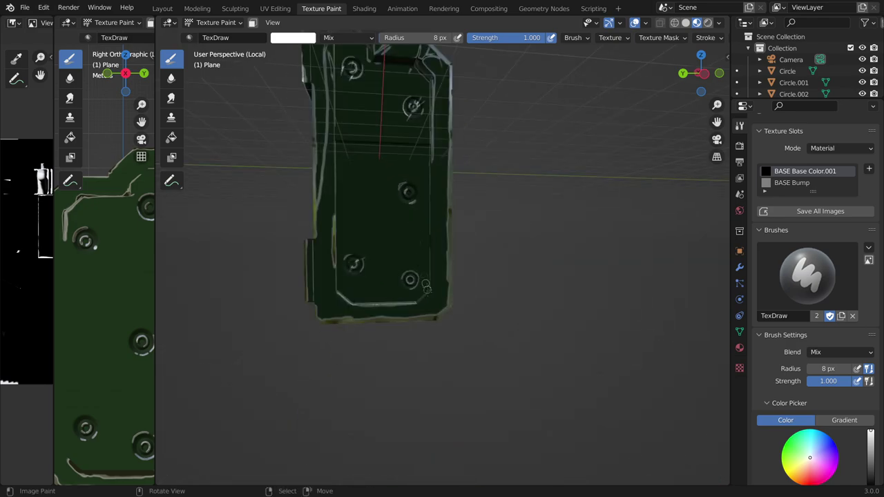
{"action": "scroll", "coordinate": [435, 290], "scroll_direction": "up", "scroll_amount": 3}
{"action": "left_click_drag", "start_coordinate": [421, 387], "coordinate": [442, 335]}
{"action": "scroll", "coordinate": [442, 335], "scroll_direction": "down", "scroll_amount": 3}
{"action": "middle_click_drag", "start_coordinate": [442, 335], "coordinate": [415, 371]}
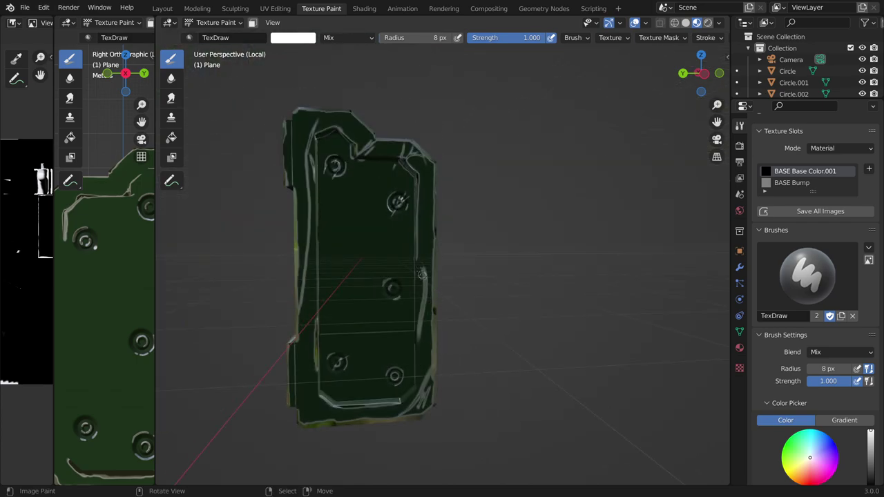
- Layer more white strokes along the left edge, then shrink the brush to 4 px
{"action": "scroll", "coordinate": [417, 269], "scroll_direction": "up", "scroll_amount": 3}
{"action": "scroll", "coordinate": [417, 268], "scroll_direction": "down", "scroll_amount": 5}
{"action": "mouse_move", "coordinate": [417, 269]}
{"action": "middle_mouse_down"}
{"action": "mouse_move", "coordinate": [370, 245]}
{"action": "mouse_move", "coordinate": [345, 297]}
{"action": "middle_mouse_up"}
{"action": "scroll", "coordinate": [318, 343], "scroll_direction": "up", "scroll_amount": 5}
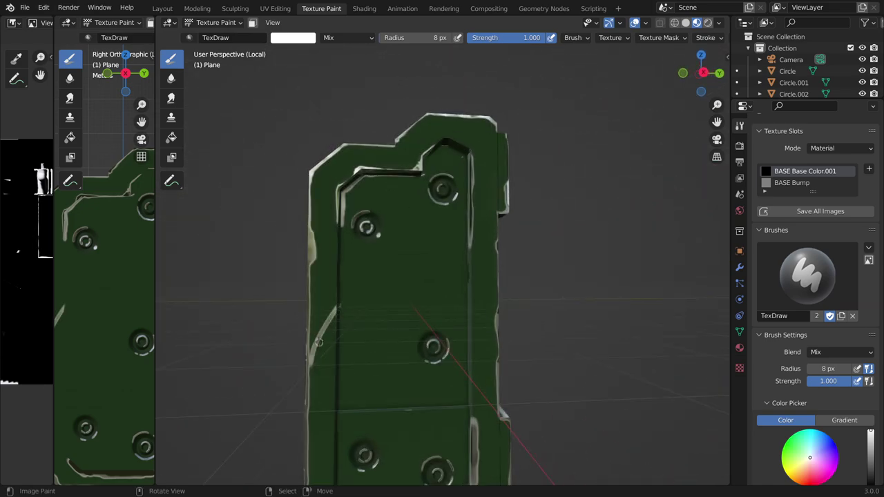
{"action": "left_click_drag", "start_coordinate": [316, 285], "coordinate": [326, 363]}
{"action": "scroll", "coordinate": [321, 332], "scroll_direction": "up", "scroll_amount": 2}
{"action": "left_click_drag", "start_coordinate": [276, 221], "coordinate": [301, 352]}
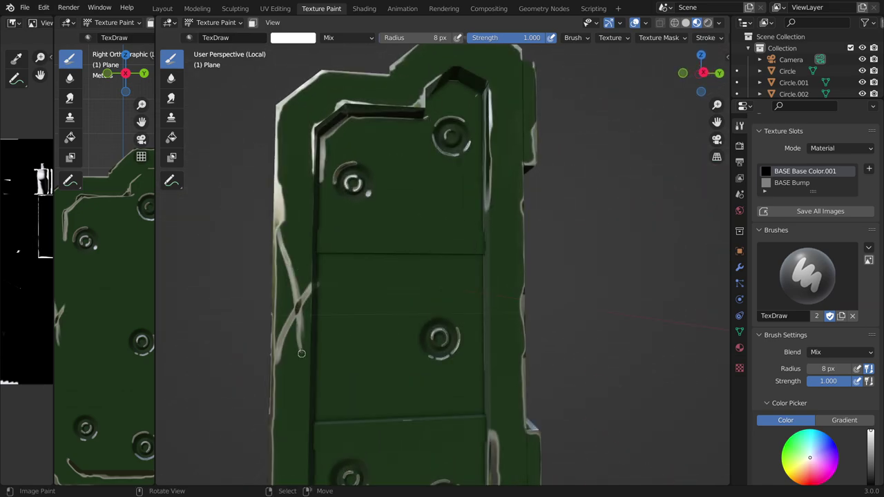
{"action": "key", "text": "bracketleft"}
{"action": "key", "text": "bracketleft"}
{"action": "key", "text": "bracketleft"}
- Paint thin white scratches along the panel's left and right edges
{"action": "left_click_drag", "start_coordinate": [283, 161], "coordinate": [302, 271]}
{"action": "left_click_drag", "start_coordinate": [287, 166], "coordinate": [304, 271]}
{"action": "left_click_drag", "start_coordinate": [505, 181], "coordinate": [508, 398]}
{"action": "left_click_drag", "start_coordinate": [509, 246], "coordinate": [497, 379]}
{"action": "middle_click_drag", "start_coordinate": [498, 379], "coordinate": [498, 366]}
{"action": "left_click_drag", "start_coordinate": [498, 366], "coordinate": [487, 442]}
{"action": "mouse_move", "coordinate": [487, 443]}
{"action": "middle_mouse_down"}
{"action": "mouse_move", "coordinate": [501, 252]}
{"action": "mouse_move", "coordinate": [429, 239]}
{"action": "middle_mouse_up"}
- Scratch the panel edge and left post, save tutorial2.blend, and open the texture slot types list
{"action": "scroll", "coordinate": [428, 238], "scroll_direction": "up", "scroll_amount": 5}
{"action": "left_click_drag", "start_coordinate": [423, 201], "coordinate": [404, 232]}
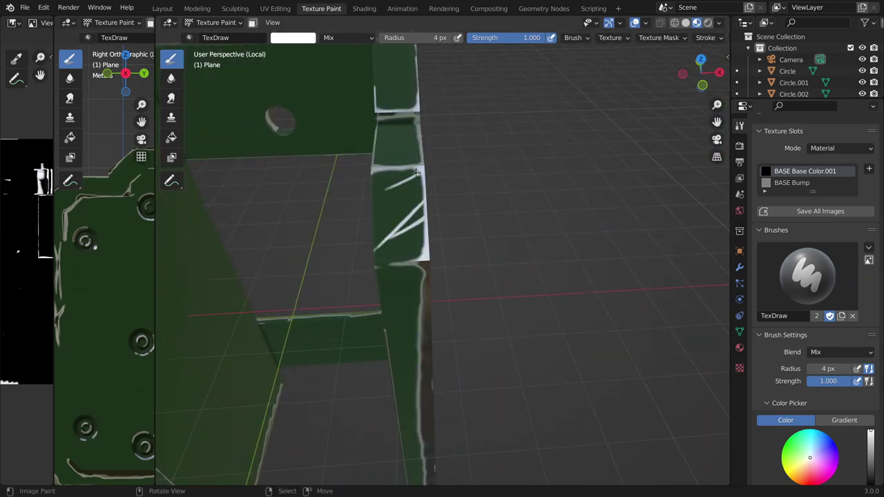
{"action": "scroll", "coordinate": [417, 172], "scroll_direction": "down", "scroll_amount": 3}
{"action": "scroll", "coordinate": [330, 306], "scroll_direction": "down", "scroll_amount": 3}
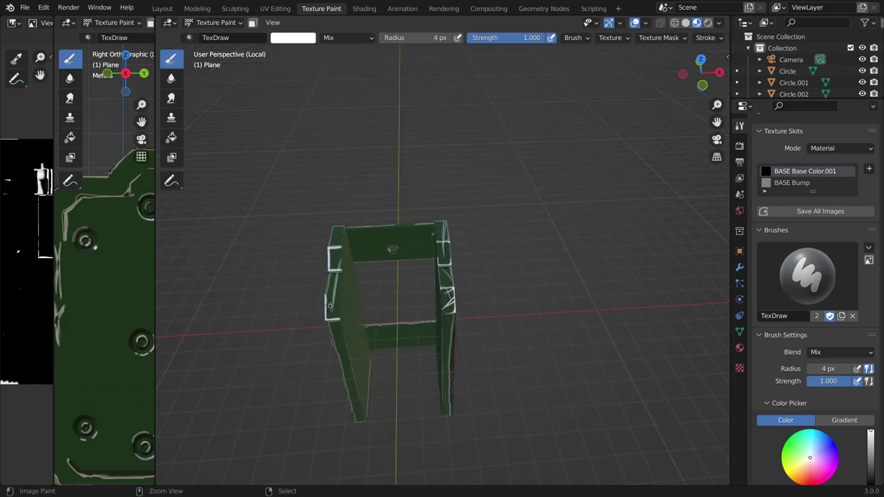
{"action": "scroll", "coordinate": [330, 306], "scroll_direction": "up", "scroll_amount": 5}
{"action": "left_click_drag", "start_coordinate": [401, 207], "coordinate": [392, 269]}
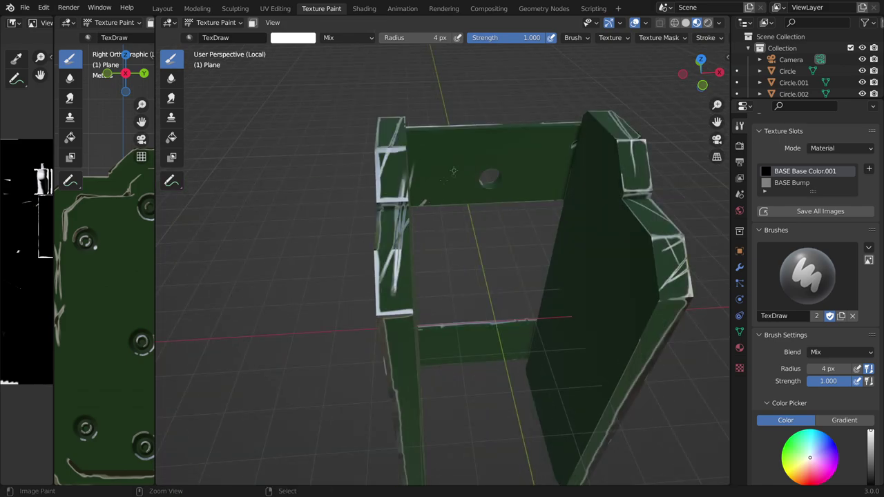
{"action": "scroll", "coordinate": [446, 186], "scroll_direction": "down", "scroll_amount": 5}
{"action": "middle_click_drag", "start_coordinate": [447, 186], "coordinate": [470, 226]}
{"action": "scroll", "coordinate": [470, 227], "scroll_direction": "up", "scroll_amount": 5}
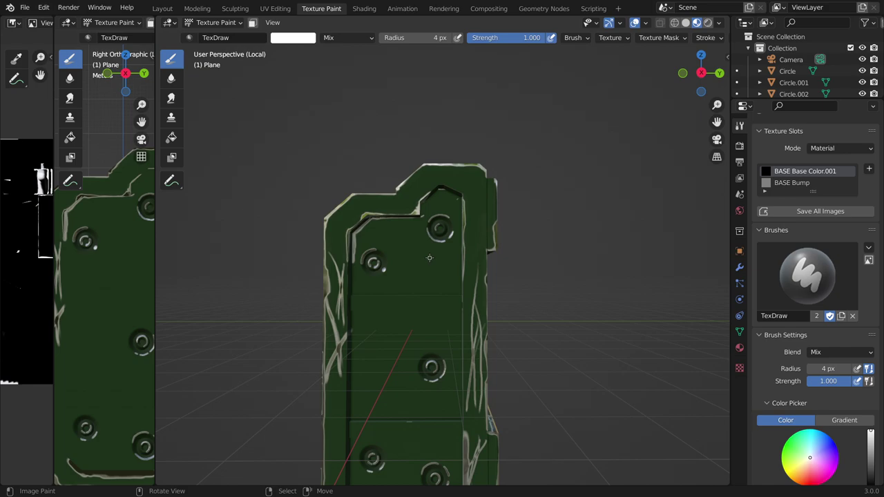
{"action": "key", "text": "ctrl+s"}
{"action": "left_click", "coordinate": [869, 169]}
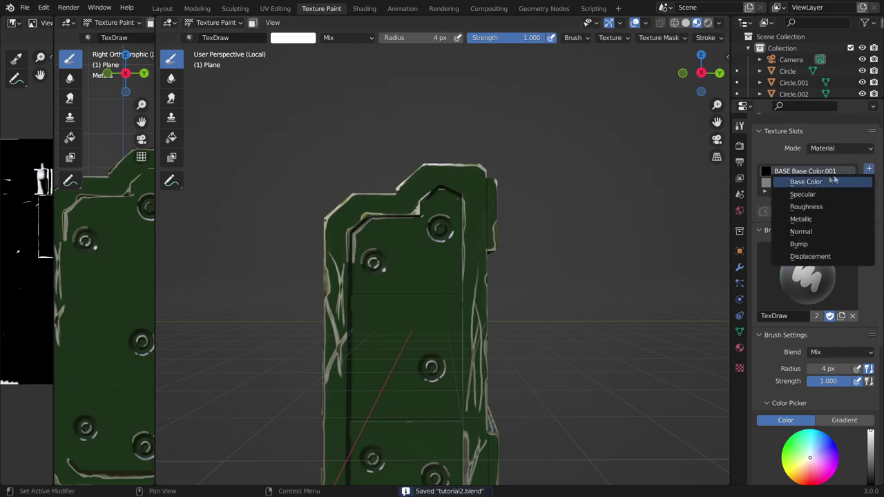
- Add a 2048 px Base Color paint slot and start naming it SUCIEDAD
{"action": "left_click", "coordinate": [820, 183]}
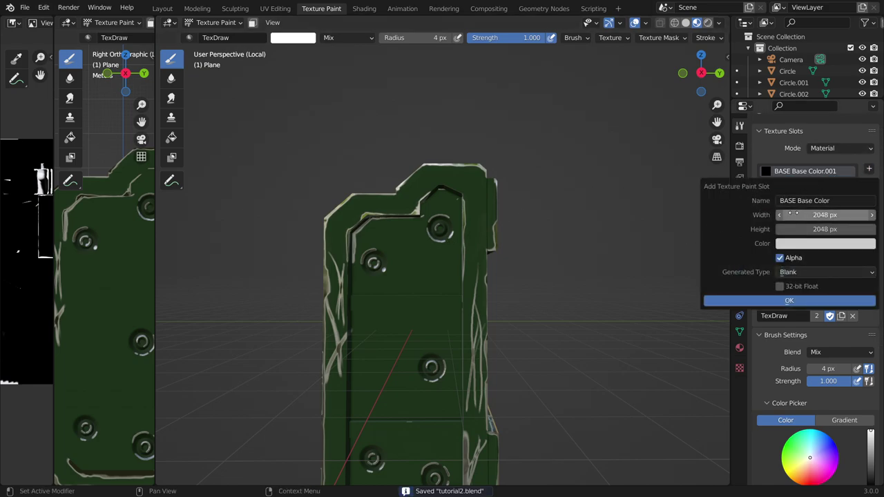
{"action": "left_click", "coordinate": [801, 200]}
{"action": "type", "text": "SUCIEDAD"}
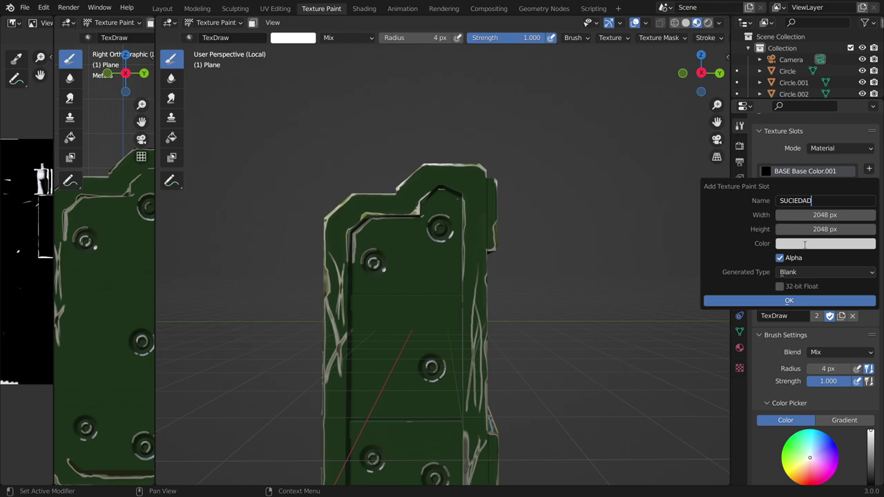
- Set the new 2048 px SUCIEDAD texture slot's fill colour to black and create it
{"action": "left_click", "coordinate": [807, 244]}
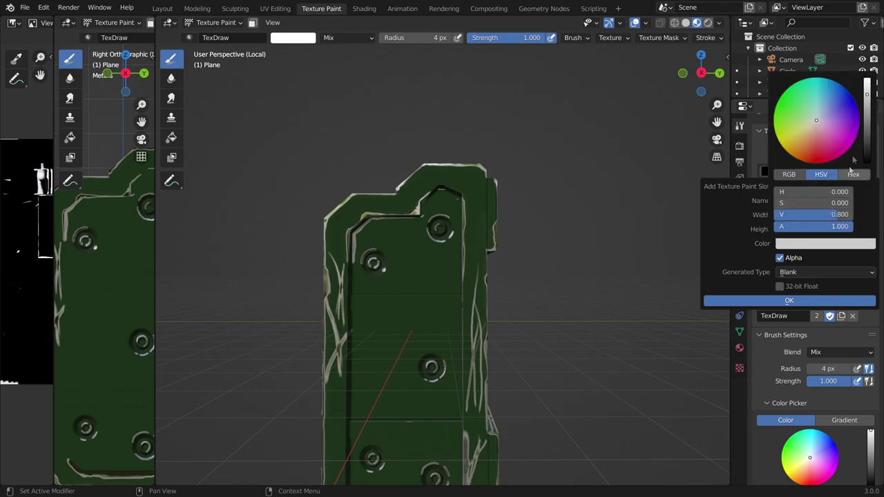
{"action": "left_click_drag", "start_coordinate": [869, 98], "coordinate": [869, 162]}
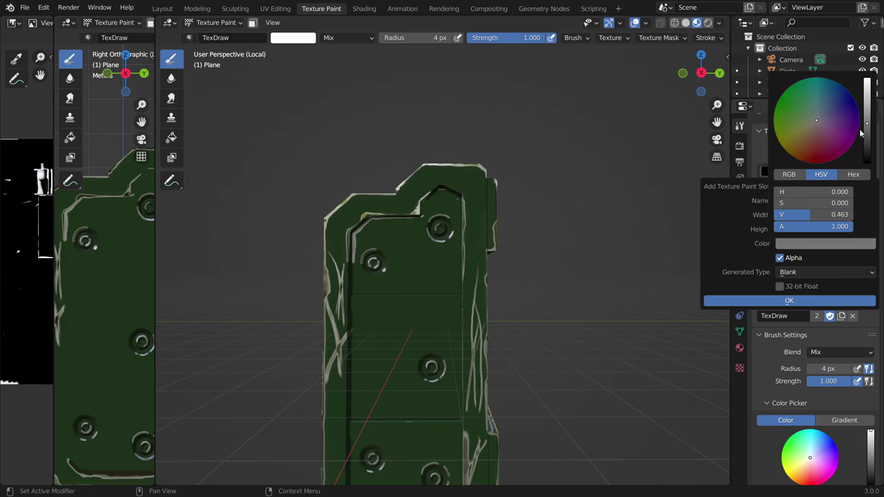
{"action": "left_click", "coordinate": [783, 302]}
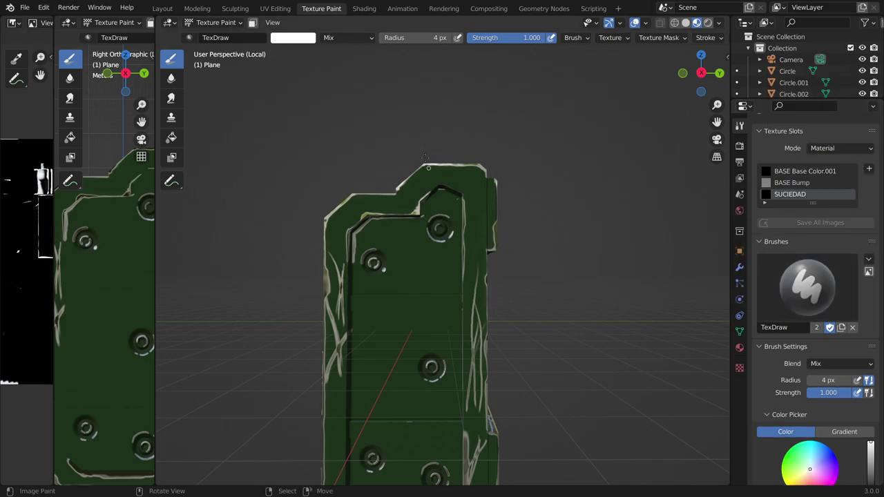
- In Shading, spread out the node tree, moving SUCIEDAD aside and Material Output far right
{"action": "left_click", "coordinate": [364, 8]}
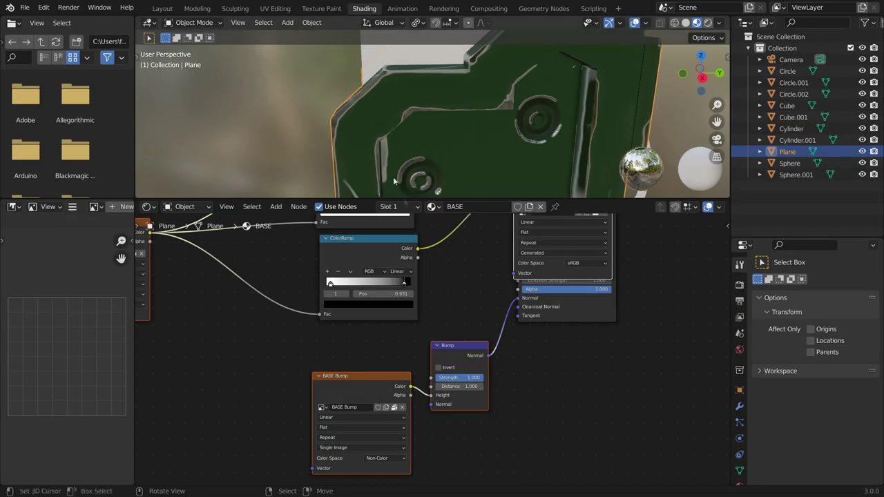
{"action": "left_click_drag", "start_coordinate": [622, 260], "coordinate": [426, 304]}
{"action": "middle_click_drag", "start_coordinate": [426, 304], "coordinate": [299, 301]}
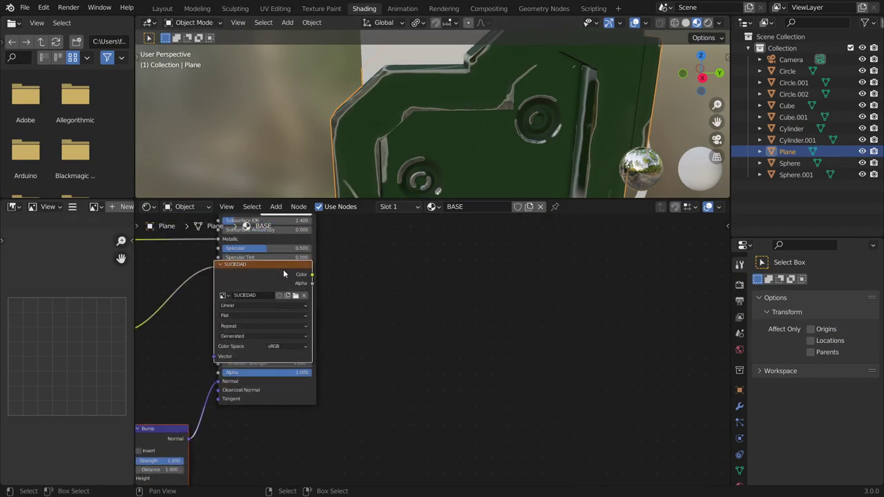
{"action": "left_click_drag", "start_coordinate": [160, 429], "coordinate": [289, 434]}
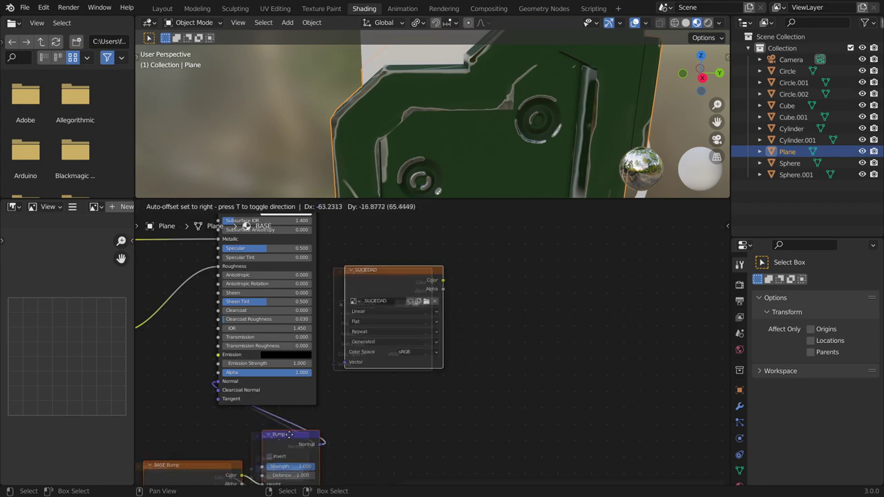
{"action": "left_click_drag", "start_coordinate": [289, 434], "coordinate": [160, 426]}
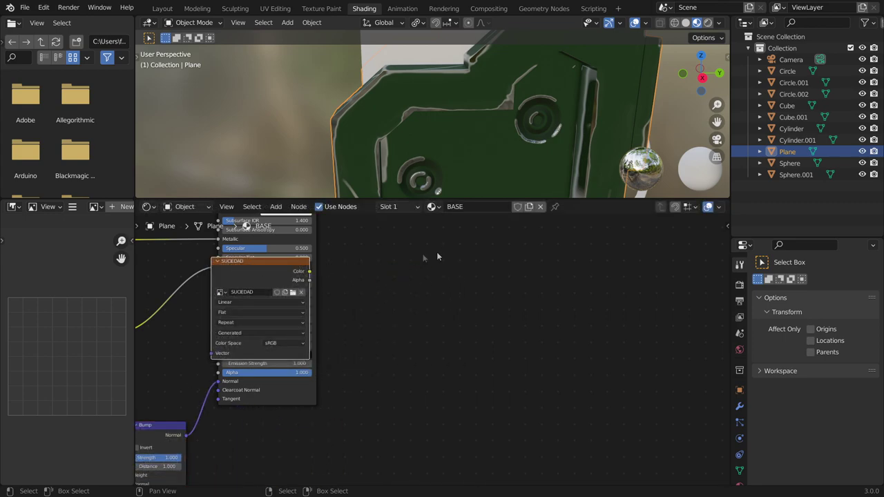
{"action": "left_click_drag", "start_coordinate": [283, 263], "coordinate": [441, 250]}
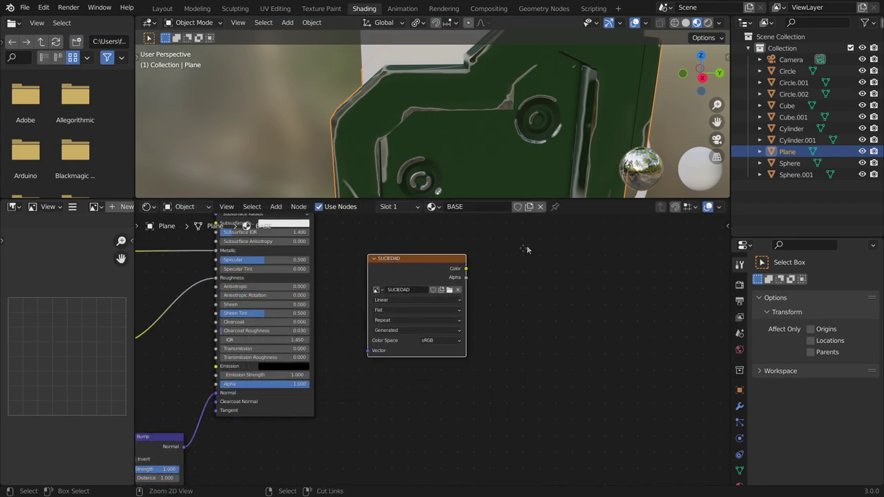
{"action": "middle_click_drag", "start_coordinate": [526, 246], "coordinate": [409, 263], "text": "ctrl"}
{"action": "left_click_drag", "start_coordinate": [368, 266], "coordinate": [588, 268]}
- Insert a Mix Shader on the output link and a Diffuse BSDF fed by SUCIEDAD's colour
{"action": "key", "text": "shift+a"}
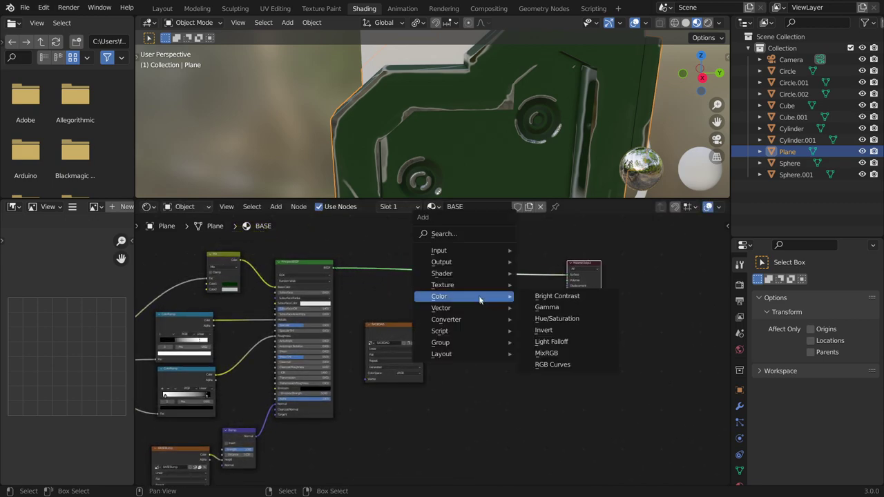
{"action": "mouse_move", "coordinate": [442, 273]}
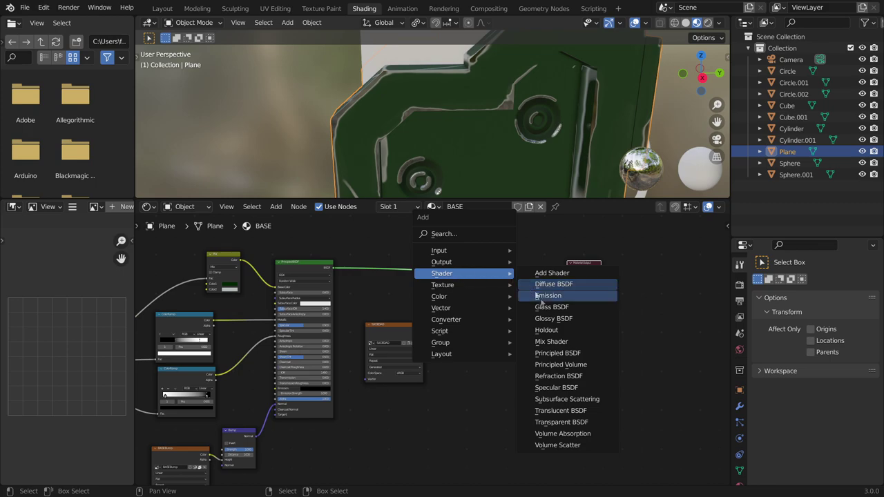
{"action": "left_click", "coordinate": [551, 341]}
{"action": "left_click", "coordinate": [531, 279]}
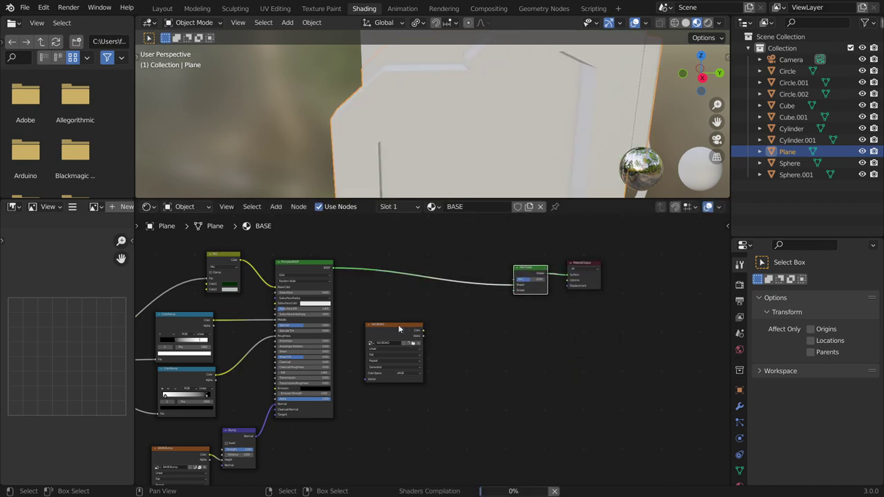
{"action": "key", "text": "shift+a"}
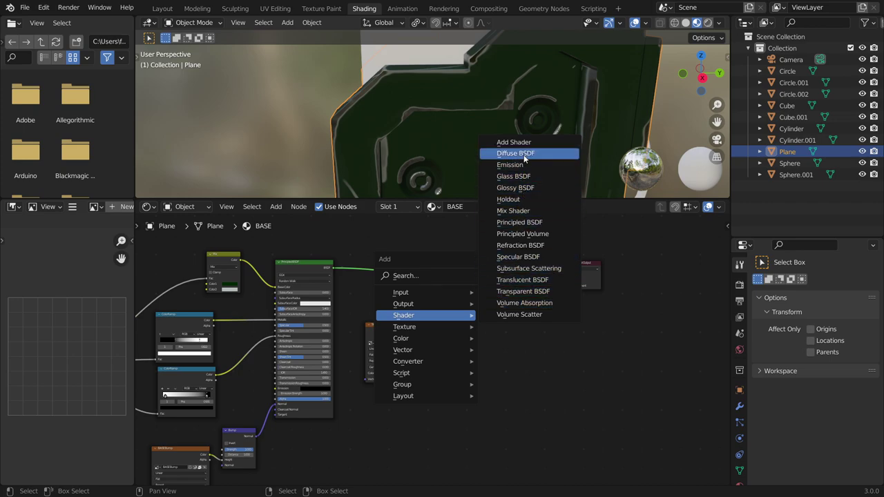
{"action": "left_click", "coordinate": [525, 158]}
{"action": "left_click", "coordinate": [447, 313]}
{"action": "left_click_drag", "start_coordinate": [423, 330], "coordinate": [518, 291]}
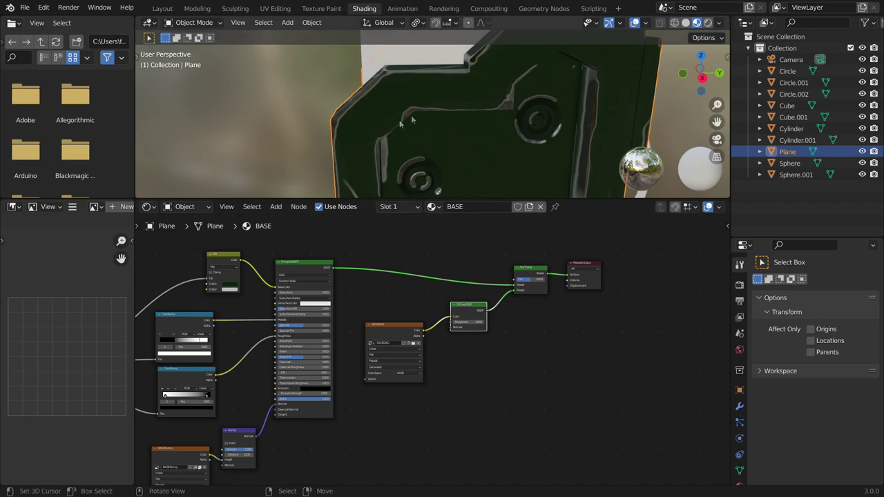
{"action": "left_click_drag", "start_coordinate": [398, 323], "coordinate": [394, 332]}
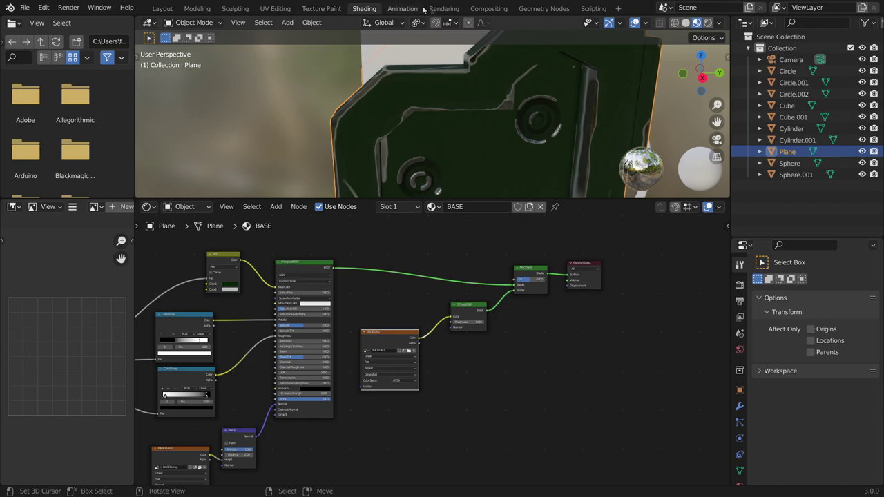
{"action": "left_click", "coordinate": [335, 10]}
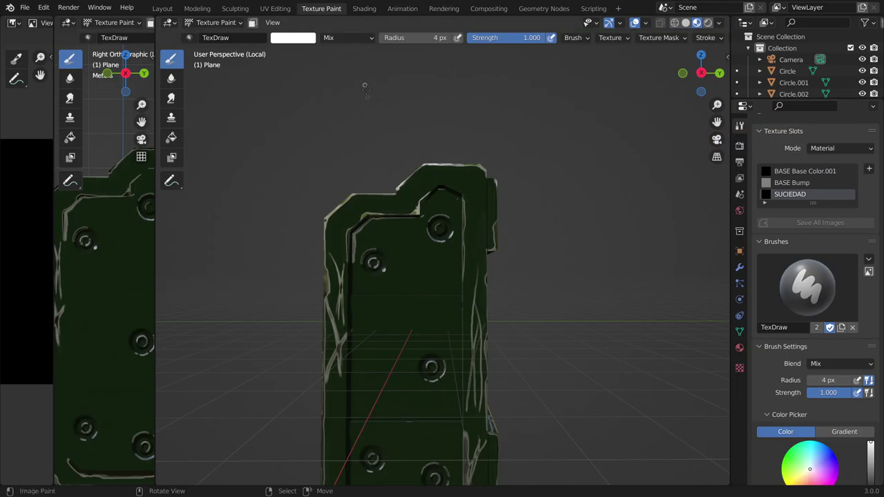
- Save the project as tutorial2.blend
{"action": "left_click", "coordinate": [24, 8]}
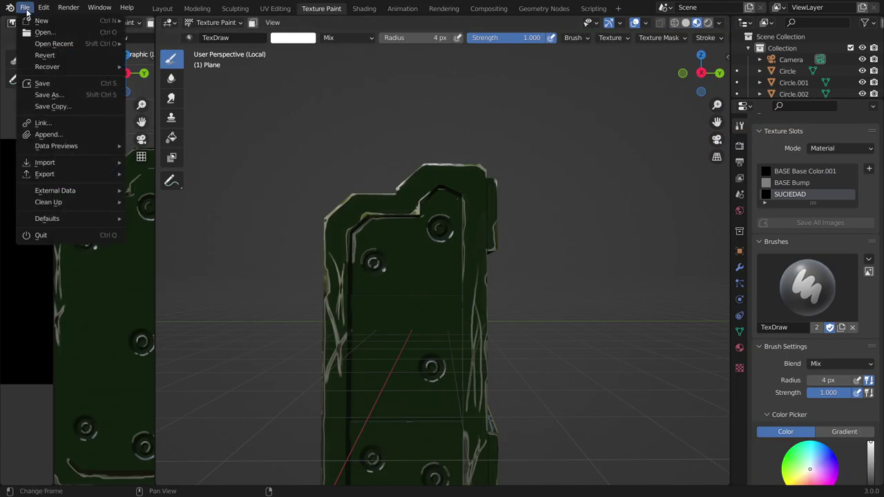
{"action": "left_click", "coordinate": [42, 83]}
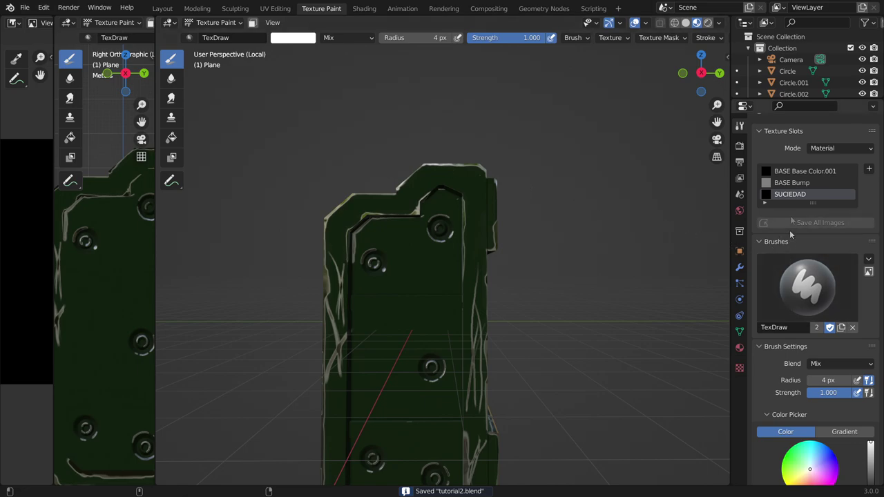
{"action": "scroll", "coordinate": [791, 235], "scroll_direction": "down", "scroll_amount": 2}
{"action": "scroll", "coordinate": [781, 277], "scroll_direction": "down", "scroll_amount": 6}
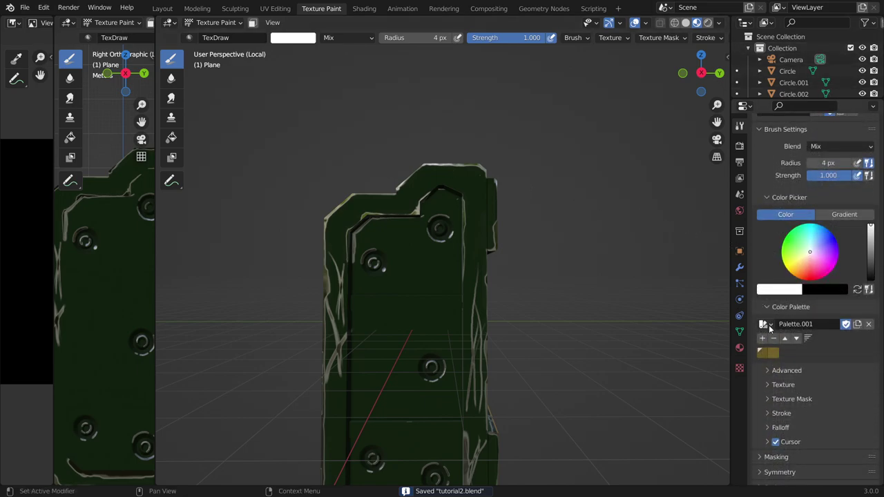
- Set the brush to the olive palette colour with a 41 px radius
{"action": "left_click", "coordinate": [799, 239]}
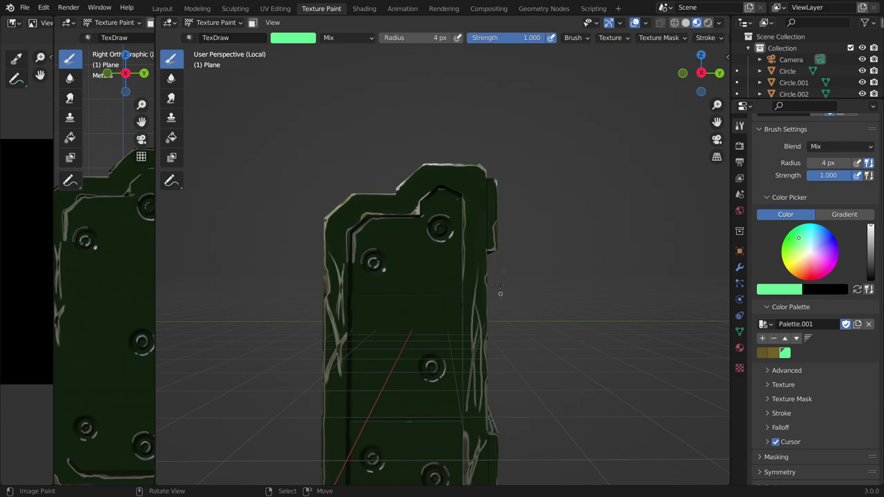
{"action": "left_click", "coordinate": [765, 354]}
{"action": "mouse_move", "coordinate": [417, 244]}
{"action": "middle_mouse_down"}
{"action": "mouse_move", "coordinate": [442, 228]}
{"action": "mouse_move", "coordinate": [400, 243]}
{"action": "middle_mouse_up"}
{"action": "scroll", "coordinate": [456, 214], "scroll_direction": "up", "scroll_amount": 2}
{"action": "scroll", "coordinate": [463, 208], "scroll_direction": "up", "scroll_amount": 2}
{"action": "scroll", "coordinate": [472, 205], "scroll_direction": "up", "scroll_amount": 2}
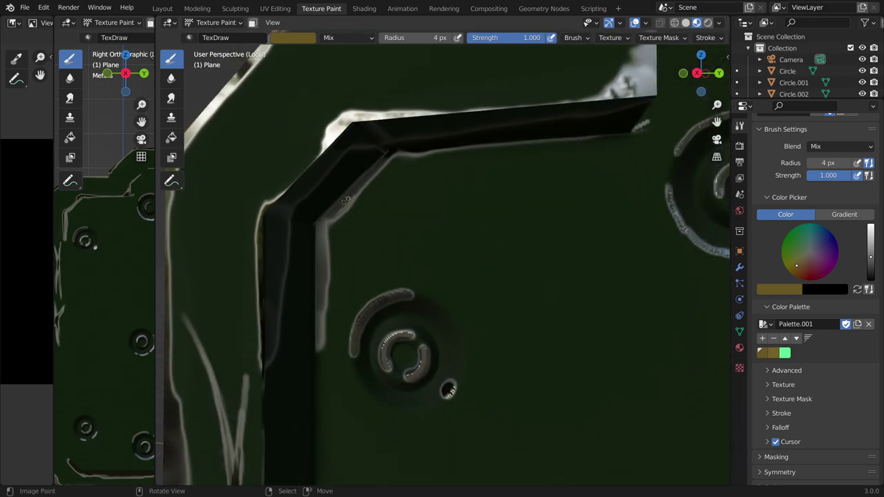
{"action": "key", "text": "f"}
{"action": "left_click", "coordinate": [371, 212]}
- Paint trim along the inner corner edge, vertical edge strips and slanted top edge
{"action": "mouse_move", "coordinate": [375, 168]}
{"action": "left_mouse_down"}
{"action": "mouse_move", "coordinate": [316, 241]}
{"action": "mouse_move", "coordinate": [359, 181]}
{"action": "mouse_move", "coordinate": [405, 158]}
{"action": "mouse_move", "coordinate": [579, 139]}
{"action": "left_mouse_up"}
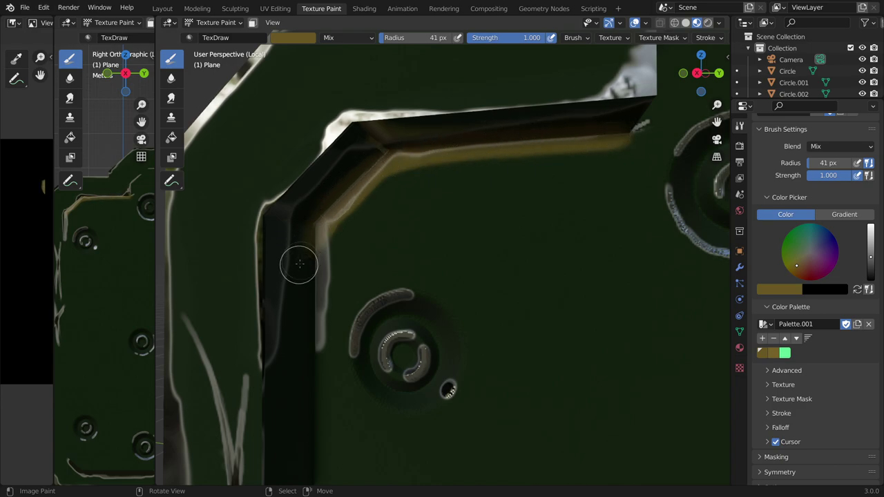
{"action": "mouse_move", "coordinate": [310, 290]}
{"action": "left_mouse_down"}
{"action": "mouse_move", "coordinate": [312, 307]}
{"action": "mouse_move", "coordinate": [316, 212]}
{"action": "mouse_move", "coordinate": [313, 279]}
{"action": "mouse_move", "coordinate": [357, 191]}
{"action": "mouse_move", "coordinate": [394, 164]}
{"action": "left_mouse_up"}
{"action": "mouse_move", "coordinate": [395, 164]}
{"action": "middle_mouse_down"}
{"action": "mouse_move", "coordinate": [383, 337]}
{"action": "mouse_move", "coordinate": [365, 188]}
{"action": "middle_mouse_up"}
{"action": "left_click_drag", "start_coordinate": [365, 188], "coordinate": [360, 287]}
{"action": "middle_click_drag", "start_coordinate": [360, 286], "coordinate": [395, 197]}
{"action": "left_click_drag", "start_coordinate": [394, 198], "coordinate": [415, 134]}
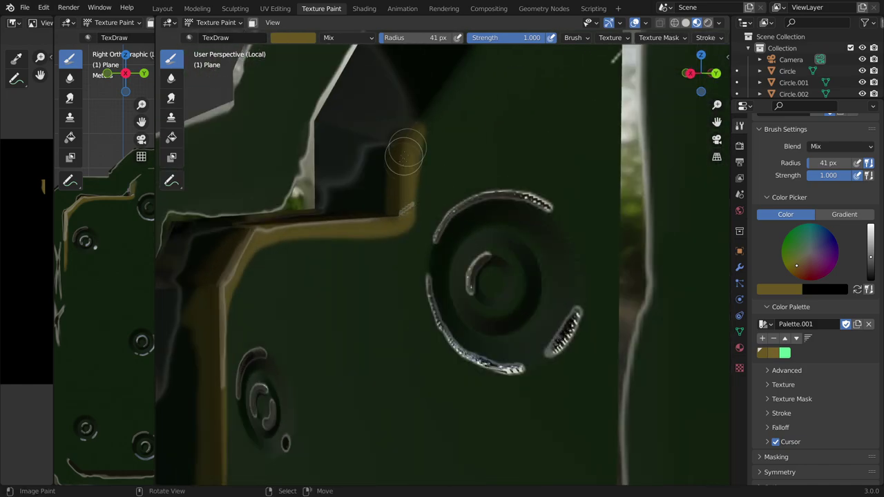
{"action": "middle_click_drag", "start_coordinate": [415, 134], "coordinate": [453, 170]}
{"action": "left_click_drag", "start_coordinate": [453, 169], "coordinate": [492, 146]}
{"action": "middle_click_drag", "start_coordinate": [492, 146], "coordinate": [421, 159]}
- Paint trim down the panel's front vertical edge
{"action": "mouse_move", "coordinate": [421, 159]}
{"action": "left_mouse_down"}
{"action": "mouse_move", "coordinate": [497, 221]}
{"action": "mouse_move", "coordinate": [493, 256]}
{"action": "left_mouse_up"}
{"action": "middle_click_drag", "start_coordinate": [493, 256], "coordinate": [491, 217]}
{"action": "left_click_drag", "start_coordinate": [491, 217], "coordinate": [489, 262]}
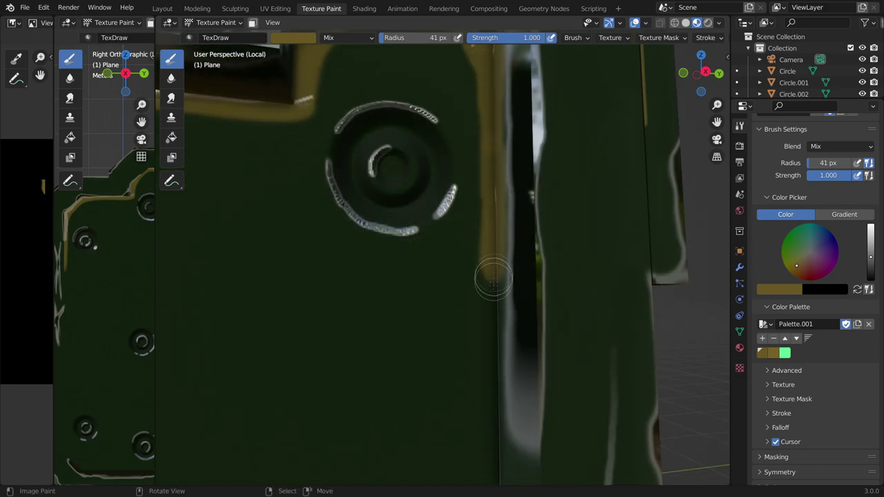
{"action": "middle_click_drag", "start_coordinate": [490, 262], "coordinate": [515, 160]}
{"action": "left_click_drag", "start_coordinate": [515, 160], "coordinate": [514, 203]}
{"action": "mouse_move", "coordinate": [513, 203]}
{"action": "middle_mouse_down"}
{"action": "mouse_move", "coordinate": [464, 315]}
{"action": "mouse_move", "coordinate": [357, 258]}
{"action": "middle_mouse_up"}
- At an 18 px brush, paint along the horizontal edge and carry the strip to the corner
{"action": "mouse_move", "coordinate": [357, 259]}
{"action": "left_mouse_down"}
{"action": "mouse_move", "coordinate": [428, 253]}
{"action": "mouse_move", "coordinate": [335, 268]}
{"action": "left_mouse_up"}
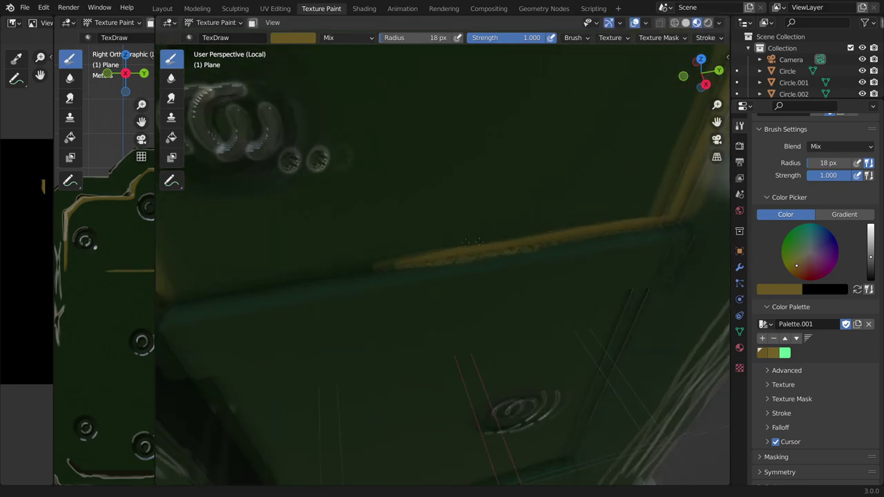
{"action": "middle_click_drag", "start_coordinate": [335, 268], "coordinate": [247, 313]}
{"action": "left_click_drag", "start_coordinate": [246, 313], "coordinate": [308, 289]}
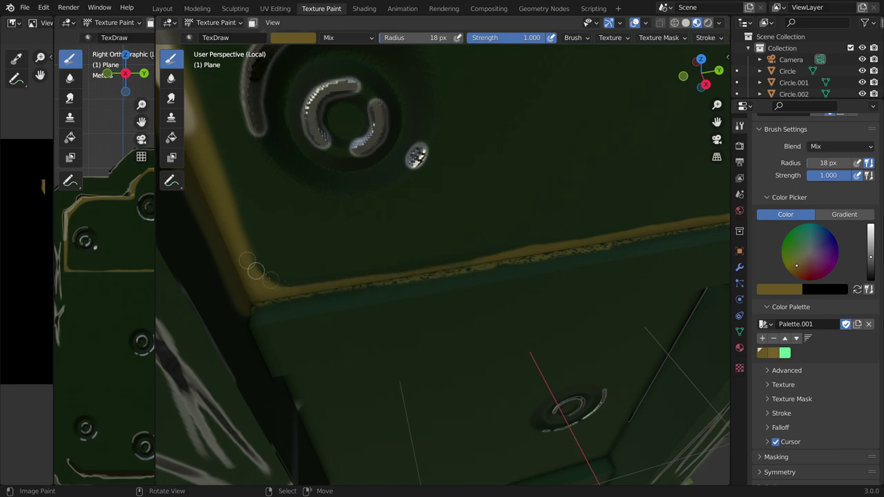
{"action": "mouse_move", "coordinate": [251, 306]}
{"action": "middle_mouse_down"}
{"action": "mouse_move", "coordinate": [221, 194]}
{"action": "mouse_move", "coordinate": [251, 221]}
{"action": "mouse_move", "coordinate": [395, 148]}
{"action": "mouse_move", "coordinate": [301, 448]}
{"action": "mouse_move", "coordinate": [306, 270]}
{"action": "middle_mouse_up"}
{"action": "left_click_drag", "start_coordinate": [306, 270], "coordinate": [317, 365]}
{"action": "mouse_move", "coordinate": [316, 364]}
{"action": "middle_mouse_down"}
{"action": "mouse_move", "coordinate": [332, 301]}
{"action": "mouse_move", "coordinate": [483, 263]}
{"action": "mouse_move", "coordinate": [535, 235]}
{"action": "middle_mouse_up"}
{"action": "left_click_drag", "start_coordinate": [535, 234], "coordinate": [612, 220]}
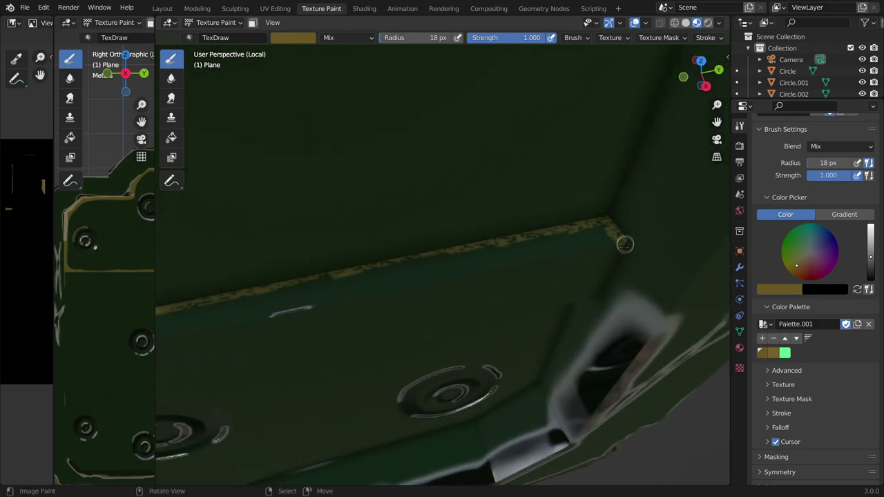
- Paint yellow along the edges around the round detail, including the corner and diagonal edges
{"action": "middle_click_drag", "start_coordinate": [623, 239], "coordinate": [573, 157]}
{"action": "left_click_drag", "start_coordinate": [573, 157], "coordinate": [579, 373]}
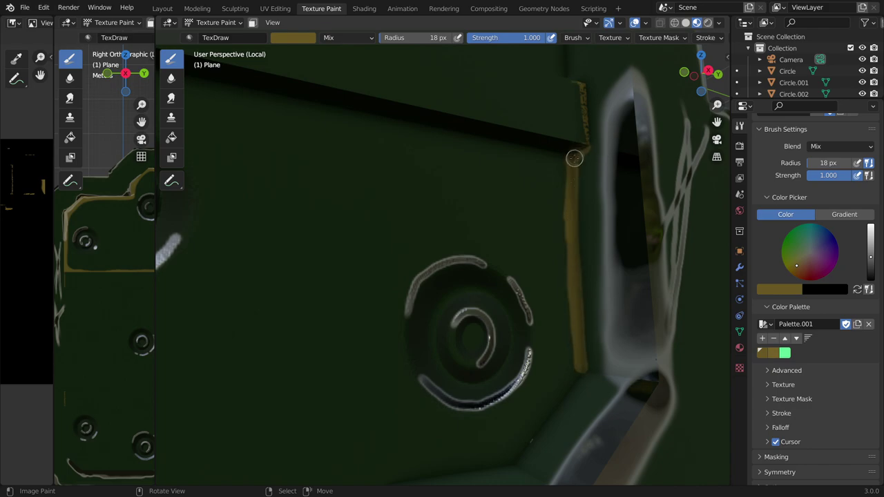
{"action": "middle_click_drag", "start_coordinate": [530, 148], "coordinate": [410, 148]}
{"action": "left_click_drag", "start_coordinate": [410, 147], "coordinate": [573, 177]}
{"action": "mouse_move", "coordinate": [387, 145]}
{"action": "middle_mouse_down"}
{"action": "mouse_move", "coordinate": [401, 194]}
{"action": "mouse_move", "coordinate": [201, 205]}
{"action": "middle_mouse_up"}
{"action": "mouse_move", "coordinate": [201, 205]}
{"action": "left_mouse_down"}
{"action": "mouse_move", "coordinate": [251, 198]}
{"action": "mouse_move", "coordinate": [198, 231]}
{"action": "mouse_move", "coordinate": [216, 201]}
{"action": "mouse_move", "coordinate": [524, 195]}
{"action": "left_mouse_up"}
{"action": "middle_click_drag", "start_coordinate": [525, 195], "coordinate": [286, 178]}
{"action": "mouse_move", "coordinate": [285, 177]}
{"action": "left_mouse_down"}
{"action": "mouse_move", "coordinate": [277, 428]}
{"action": "mouse_move", "coordinate": [289, 190]}
{"action": "left_mouse_up"}
{"action": "middle_click_drag", "start_coordinate": [289, 190], "coordinate": [276, 253]}
{"action": "mouse_move", "coordinate": [276, 252]}
{"action": "left_mouse_down"}
{"action": "mouse_move", "coordinate": [233, 198]}
{"action": "mouse_move", "coordinate": [270, 238]}
{"action": "mouse_move", "coordinate": [258, 229]}
{"action": "left_mouse_up"}
{"action": "middle_click_drag", "start_coordinate": [257, 229], "coordinate": [265, 380]}
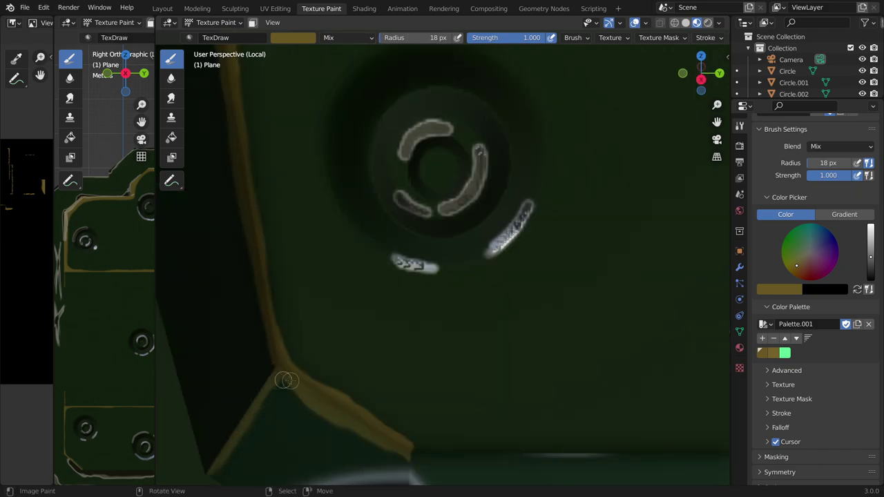
- Paint yellow along the long bottom edge and the edge beside the ring detail
{"action": "middle_click_drag", "start_coordinate": [484, 401], "coordinate": [454, 394]}
{"action": "left_click_drag", "start_coordinate": [453, 394], "coordinate": [602, 345]}
{"action": "mouse_move", "coordinate": [602, 346]}
{"action": "middle_mouse_down"}
{"action": "mouse_move", "coordinate": [460, 310]}
{"action": "mouse_move", "coordinate": [519, 283]}
{"action": "middle_mouse_up"}
{"action": "mouse_move", "coordinate": [520, 282]}
{"action": "left_mouse_down"}
{"action": "mouse_move", "coordinate": [414, 310]}
{"action": "mouse_move", "coordinate": [553, 280]}
{"action": "left_mouse_up"}
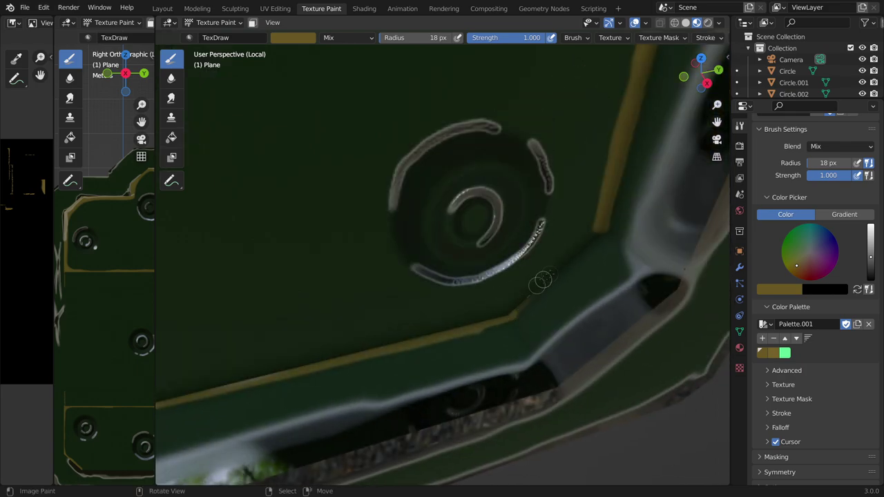
{"action": "middle_click_drag", "start_coordinate": [552, 279], "coordinate": [527, 297]}
{"action": "left_click_drag", "start_coordinate": [527, 297], "coordinate": [538, 290]}
{"action": "middle_click_drag", "start_coordinate": [572, 258], "coordinate": [505, 208]}
- Paint yellow trim on the side, left and top edges and the lower panel, then shrink the brush to 12 px
{"action": "mouse_move", "coordinate": [505, 145]}
{"action": "left_mouse_down"}
{"action": "mouse_move", "coordinate": [499, 242]}
{"action": "mouse_move", "coordinate": [503, 90]}
{"action": "left_mouse_up"}
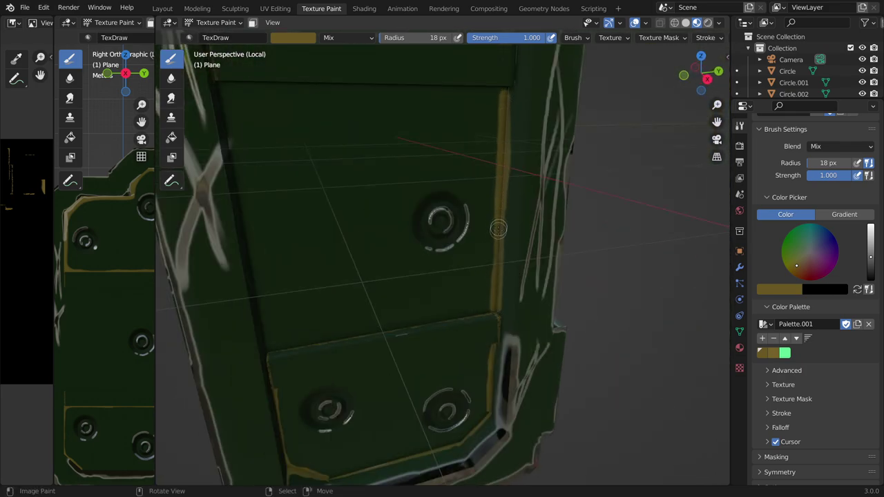
{"action": "middle_click_drag", "start_coordinate": [503, 90], "coordinate": [335, 207]}
{"action": "mouse_move", "coordinate": [335, 208]}
{"action": "left_mouse_down"}
{"action": "mouse_move", "coordinate": [332, 156]}
{"action": "mouse_move", "coordinate": [339, 307]}
{"action": "left_mouse_up"}
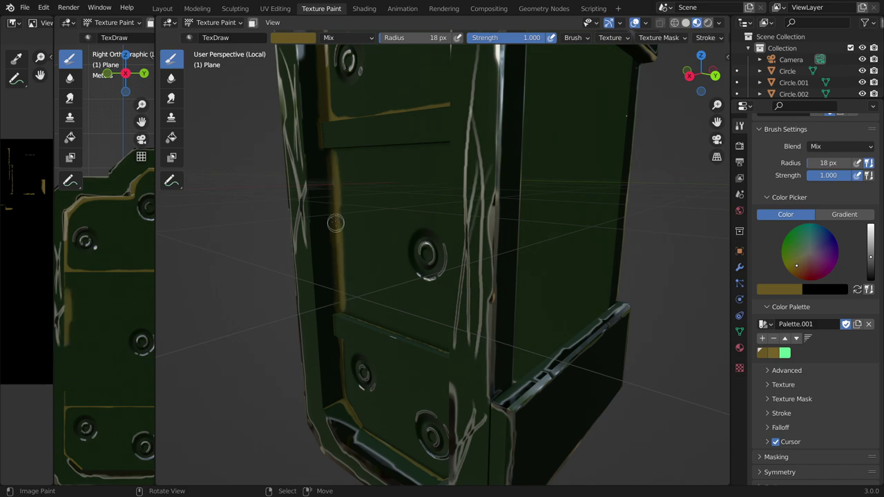
{"action": "middle_click_drag", "start_coordinate": [336, 161], "coordinate": [357, 142]}
{"action": "mouse_move", "coordinate": [405, 128]}
{"action": "left_mouse_down"}
{"action": "mouse_move", "coordinate": [451, 131]}
{"action": "mouse_move", "coordinate": [353, 212]}
{"action": "mouse_move", "coordinate": [452, 131]}
{"action": "mouse_move", "coordinate": [540, 181]}
{"action": "left_mouse_up"}
{"action": "middle_click_drag", "start_coordinate": [539, 181], "coordinate": [518, 166]}
{"action": "left_click_drag", "start_coordinate": [518, 165], "coordinate": [526, 308]}
{"action": "left_click_drag", "start_coordinate": [508, 207], "coordinate": [315, 206]}
{"action": "middle_click_drag", "start_coordinate": [376, 311], "coordinate": [380, 362]}
{"action": "key", "text": "bracketleft"}
{"action": "key", "text": "bracketleft"}
{"action": "key", "text": "bracketleft"}
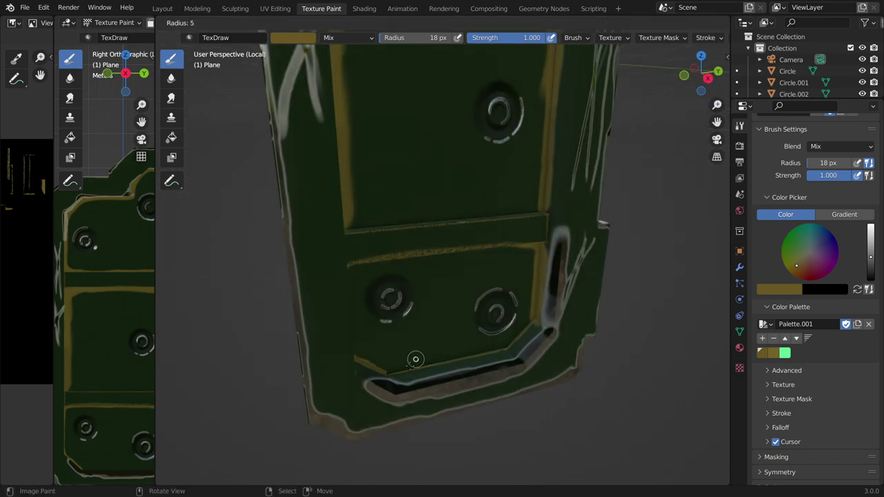
- Paint yellow along the lower panel's bottom edge and the panel's left edges
{"action": "mouse_move", "coordinate": [414, 361]}
{"action": "left_mouse_down"}
{"action": "mouse_move", "coordinate": [449, 361]}
{"action": "mouse_move", "coordinate": [529, 322]}
{"action": "left_mouse_up"}
{"action": "mouse_move", "coordinate": [504, 285]}
{"action": "middle_mouse_down"}
{"action": "mouse_move", "coordinate": [480, 271]}
{"action": "mouse_move", "coordinate": [425, 79]}
{"action": "middle_mouse_up"}
{"action": "left_click_drag", "start_coordinate": [401, 83], "coordinate": [398, 205]}
{"action": "middle_click_drag", "start_coordinate": [443, 72], "coordinate": [507, 99]}
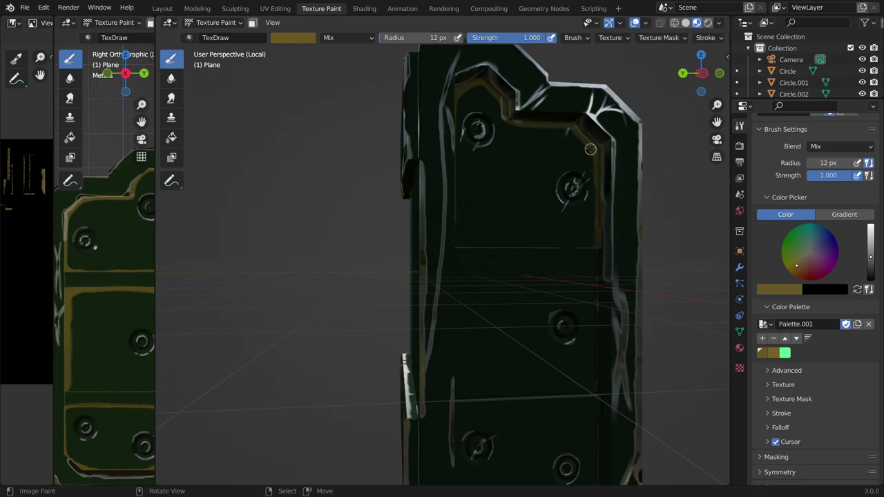
{"action": "middle_click_drag", "start_coordinate": [598, 165], "coordinate": [394, 222]}
{"action": "left_click_drag", "start_coordinate": [393, 222], "coordinate": [397, 366]}
{"action": "middle_click_drag", "start_coordinate": [397, 366], "coordinate": [520, 186]}
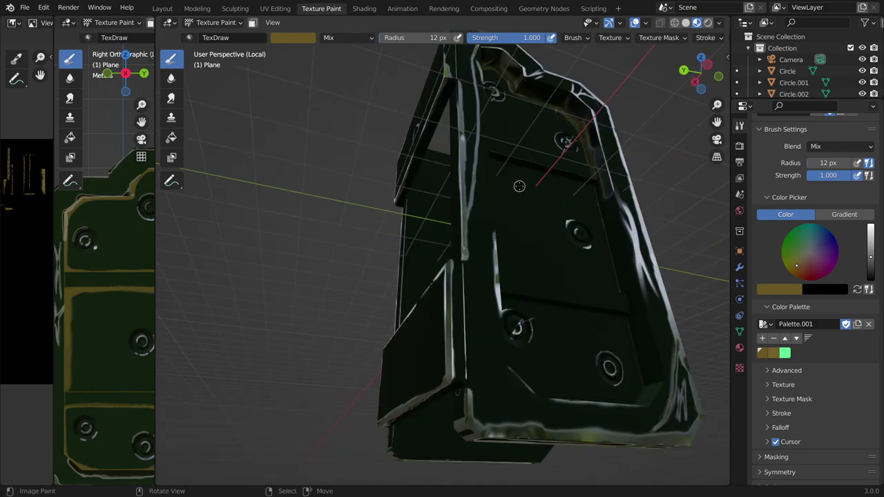
- Paint yellow along the panel's horizontal seam
{"action": "middle_click_drag", "start_coordinate": [602, 233], "coordinate": [429, 116]}
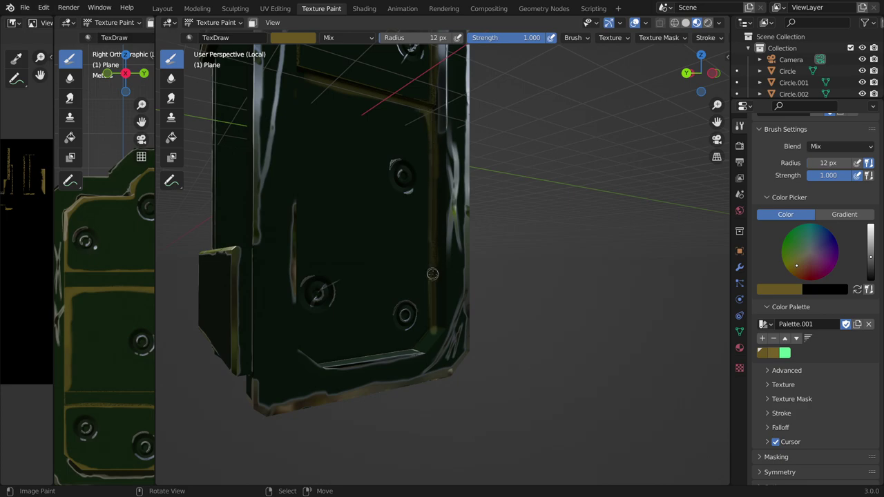
{"action": "middle_click_drag", "start_coordinate": [433, 323], "coordinate": [379, 366]}
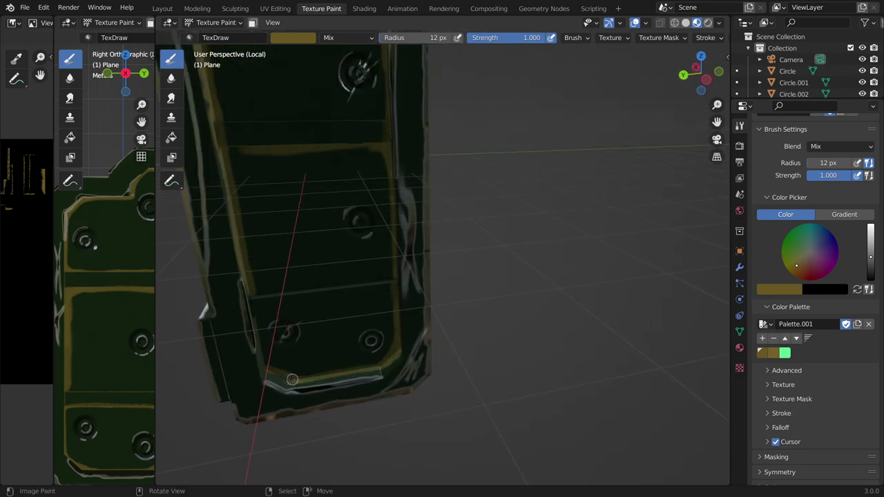
{"action": "middle_click_drag", "start_coordinate": [400, 270], "coordinate": [283, 306]}
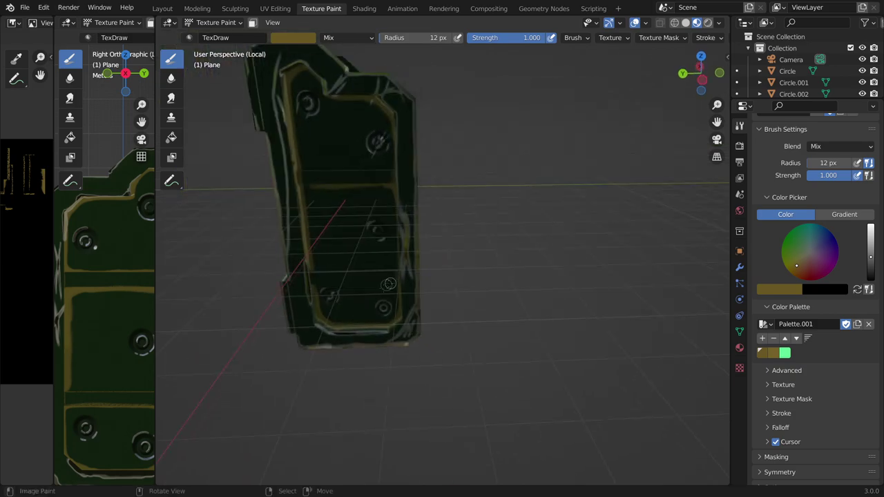
{"action": "left_click_drag", "start_coordinate": [283, 306], "coordinate": [392, 313]}
{"action": "middle_click_drag", "start_coordinate": [392, 313], "coordinate": [274, 206]}
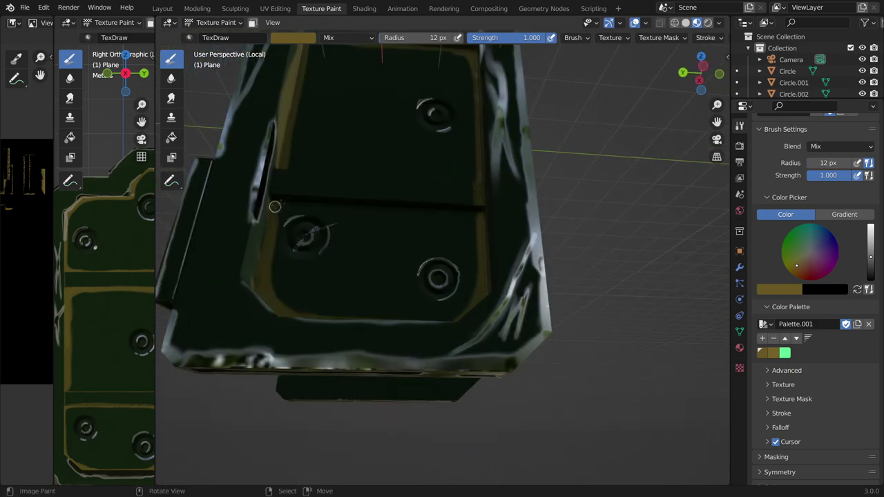
{"action": "scroll", "coordinate": [414, 207], "scroll_direction": "down", "scroll_amount": 5}
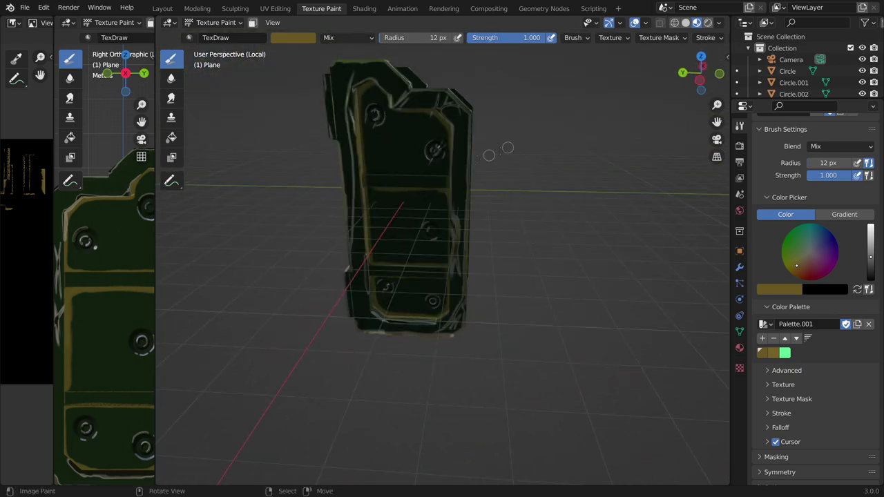
{"action": "middle_click_drag", "start_coordinate": [414, 207], "coordinate": [510, 202]}
{"action": "scroll", "coordinate": [510, 202], "scroll_direction": "up", "scroll_amount": 5}
{"action": "scroll", "coordinate": [369, 201], "scroll_direction": "up", "scroll_amount": 3}
- Paint yellow rings around the first screw hole
{"action": "mouse_move", "coordinate": [336, 163]}
{"action": "left_mouse_down"}
{"action": "mouse_move", "coordinate": [420, 258]}
{"action": "mouse_move", "coordinate": [433, 223]}
{"action": "left_mouse_up"}
{"action": "middle_click_drag", "start_coordinate": [480, 218], "coordinate": [398, 168]}
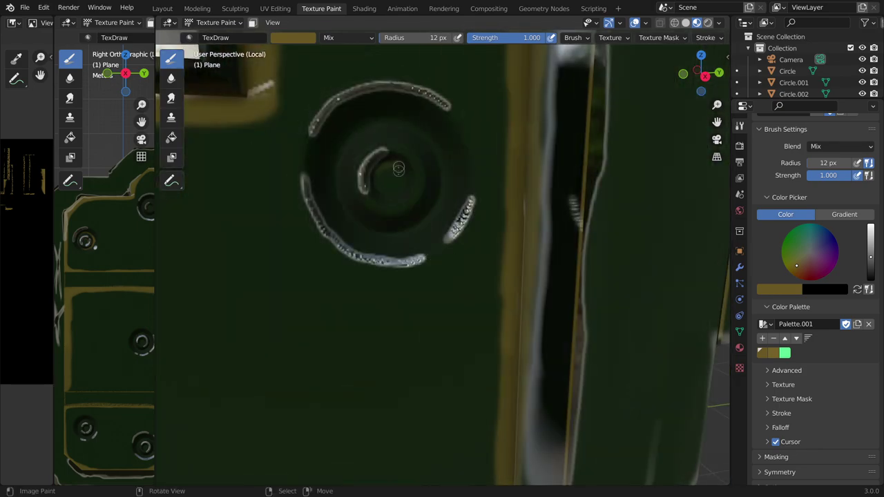
{"action": "mouse_move", "coordinate": [414, 132]}
{"action": "left_mouse_down"}
{"action": "mouse_move", "coordinate": [348, 224]}
{"action": "mouse_move", "coordinate": [442, 197]}
{"action": "mouse_move", "coordinate": [387, 235]}
{"action": "left_mouse_up"}
{"action": "scroll", "coordinate": [436, 212], "scroll_direction": "down", "scroll_amount": 8}
{"action": "middle_click_drag", "start_coordinate": [436, 212], "coordinate": [387, 290]}
{"action": "scroll", "coordinate": [387, 290], "scroll_direction": "up", "scroll_amount": 8}
{"action": "mouse_move", "coordinate": [377, 304]}
{"action": "left_mouse_down"}
{"action": "mouse_move", "coordinate": [386, 339]}
{"action": "mouse_move", "coordinate": [312, 344]}
{"action": "mouse_move", "coordinate": [418, 262]}
{"action": "mouse_move", "coordinate": [435, 367]}
{"action": "mouse_move", "coordinate": [324, 364]}
{"action": "mouse_move", "coordinate": [393, 255]}
{"action": "mouse_move", "coordinate": [309, 339]}
{"action": "left_mouse_up"}
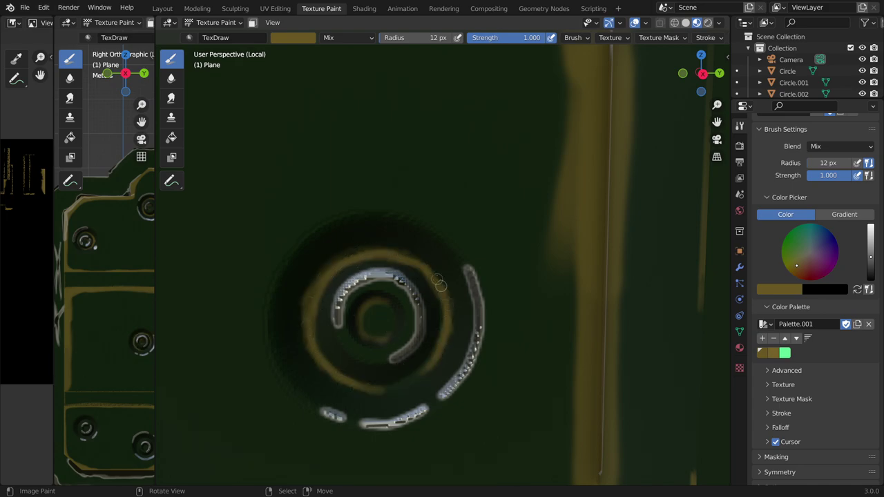
{"action": "left_click_drag", "start_coordinate": [447, 299], "coordinate": [448, 323]}
- Paint brown inner and outer rings around the second screw hole
{"action": "mouse_move", "coordinate": [361, 253]}
{"action": "middle_mouse_down", "text": "shift"}
{"action": "mouse_move", "coordinate": [332, 152]}
{"action": "mouse_move", "coordinate": [310, 173]}
{"action": "middle_mouse_up", "text": "shift"}
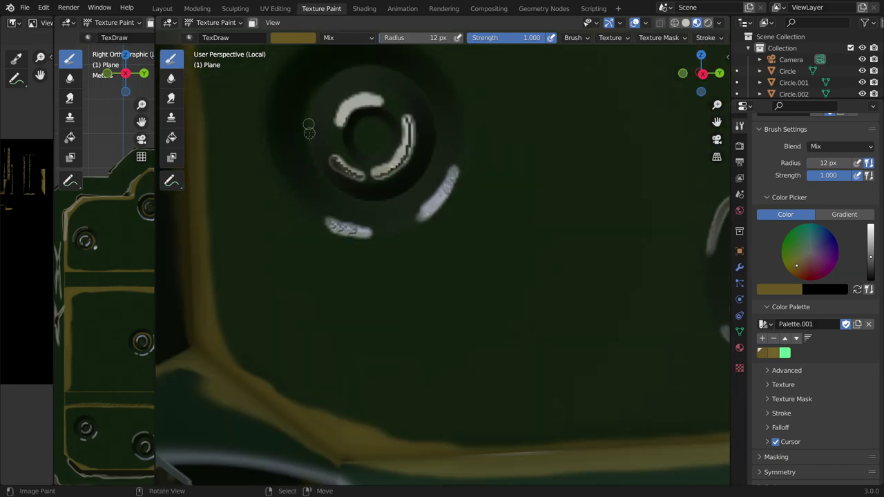
{"action": "mouse_move", "coordinate": [310, 172]}
{"action": "left_mouse_down"}
{"action": "mouse_move", "coordinate": [354, 61]}
{"action": "mouse_move", "coordinate": [404, 65]}
{"action": "left_mouse_up"}
{"action": "left_click_drag", "start_coordinate": [360, 128], "coordinate": [357, 133]}
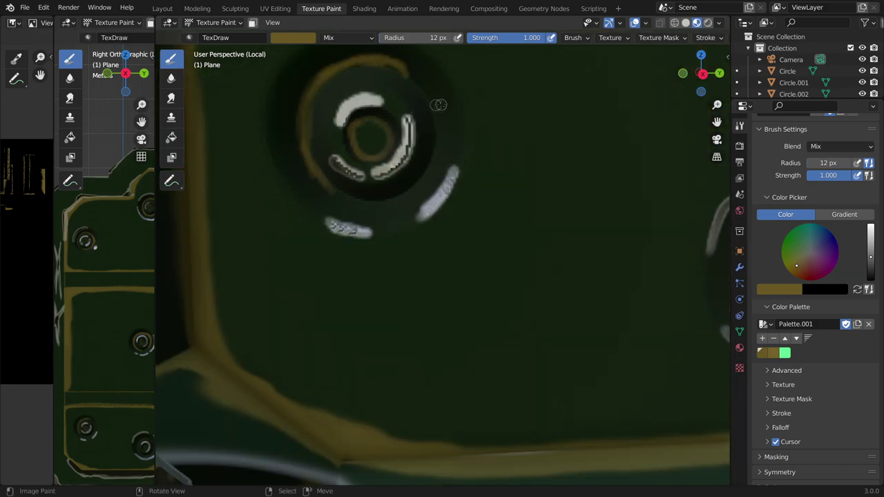
{"action": "left_click_drag", "start_coordinate": [438, 102], "coordinate": [331, 188]}
{"action": "left_click_drag", "start_coordinate": [403, 68], "coordinate": [429, 162]}
{"action": "middle_click_drag", "start_coordinate": [429, 162], "coordinate": [481, 327], "text": "shift"}
{"action": "mouse_move", "coordinate": [408, 242]}
{"action": "left_mouse_down"}
{"action": "mouse_move", "coordinate": [366, 304]}
{"action": "mouse_move", "coordinate": [463, 238]}
{"action": "mouse_move", "coordinate": [487, 290]}
{"action": "left_mouse_up"}
{"action": "middle_click_drag", "start_coordinate": [487, 291], "coordinate": [307, 184]}
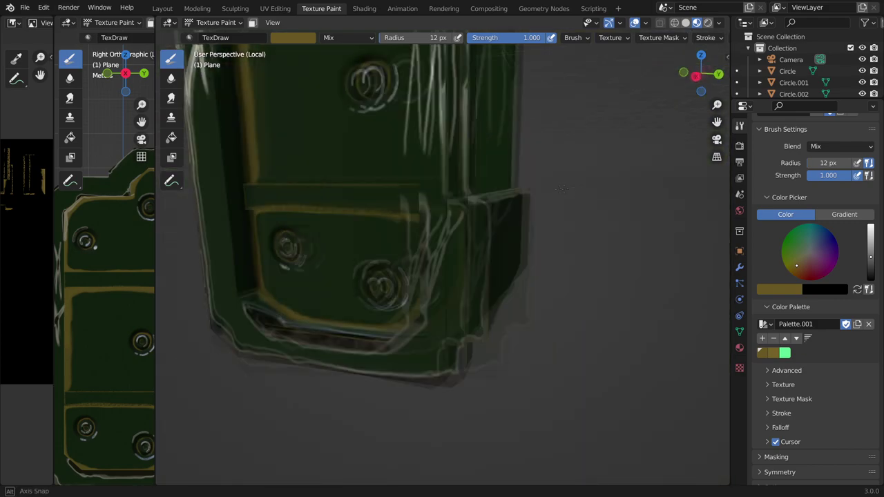
{"action": "mouse_move", "coordinate": [307, 184]}
{"action": "left_mouse_down"}
{"action": "mouse_move", "coordinate": [330, 290]}
{"action": "mouse_move", "coordinate": [422, 239]}
{"action": "mouse_move", "coordinate": [378, 173]}
{"action": "left_mouse_up"}
{"action": "middle_click_drag", "start_coordinate": [368, 239], "coordinate": [450, 354], "text": "shift"}
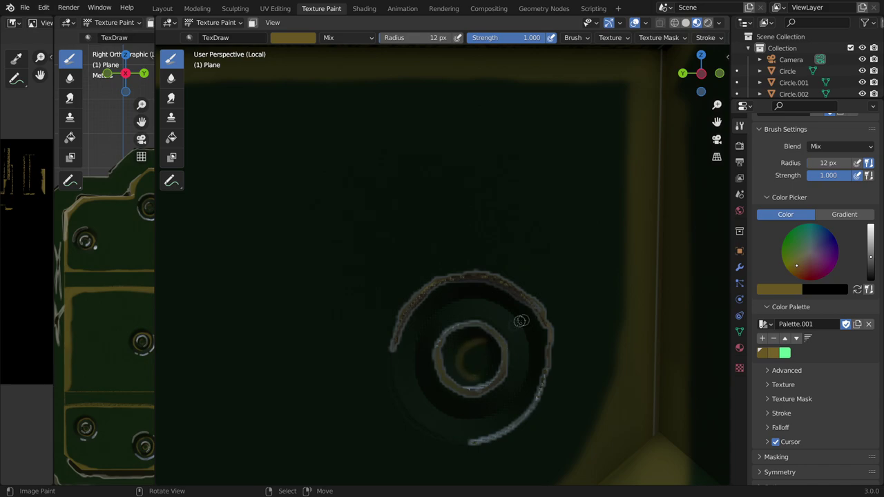
{"action": "mouse_move", "coordinate": [529, 373]}
{"action": "left_mouse_down"}
{"action": "mouse_move", "coordinate": [514, 307]}
{"action": "mouse_move", "coordinate": [449, 415]}
{"action": "mouse_move", "coordinate": [534, 355]}
{"action": "left_mouse_up"}
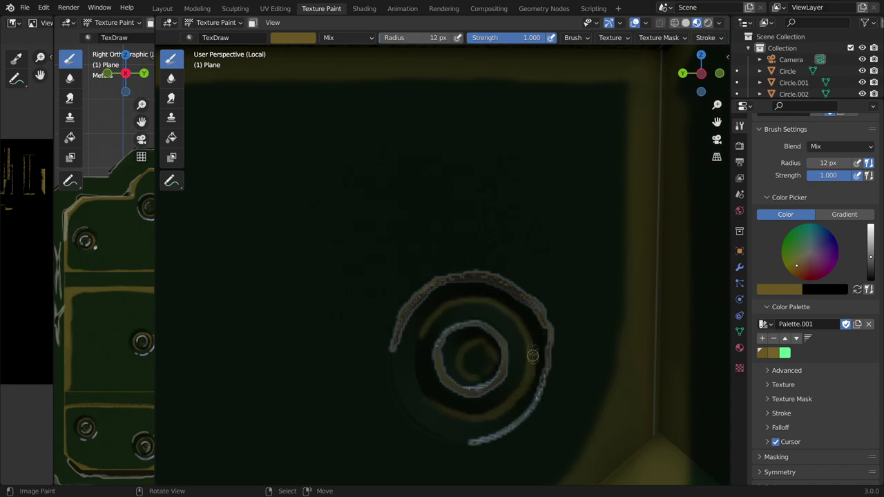
{"action": "mouse_move", "coordinate": [450, 303]}
{"action": "middle_mouse_down", "text": "shift"}
{"action": "mouse_move", "coordinate": [476, 258]}
{"action": "mouse_move", "coordinate": [435, 276]}
{"action": "middle_mouse_up", "text": "shift"}
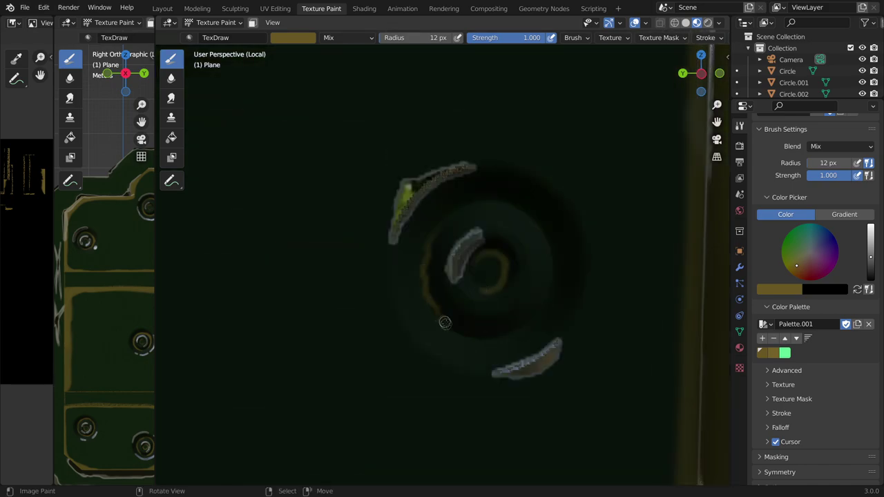
- Paint circular rings around the next screw hole's centre
{"action": "middle_click_drag", "start_coordinate": [442, 226], "coordinate": [319, 248], "text": "shift"}
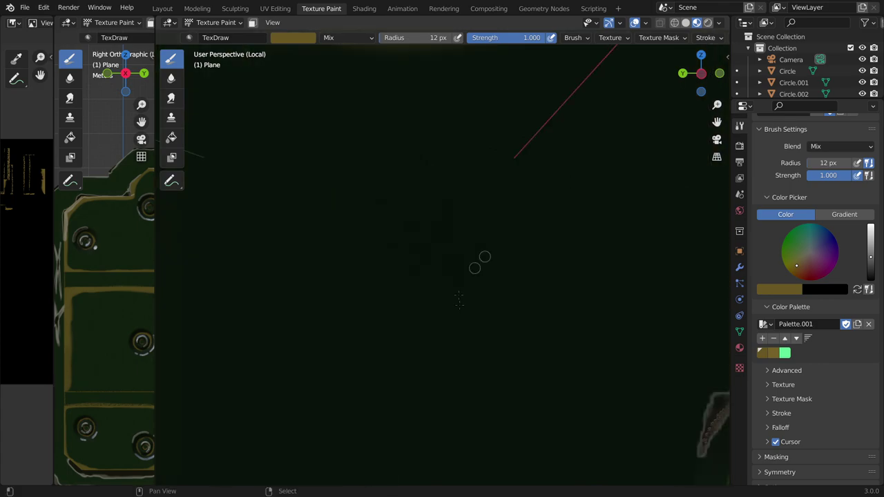
{"action": "mouse_move", "coordinate": [320, 247]}
{"action": "left_mouse_down"}
{"action": "mouse_move", "coordinate": [276, 193]}
{"action": "mouse_move", "coordinate": [255, 251]}
{"action": "left_mouse_up"}
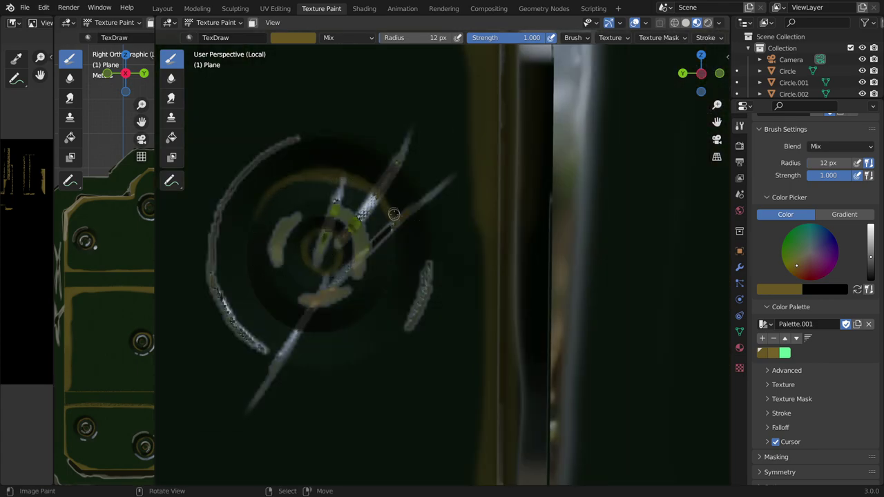
{"action": "middle_click_drag", "start_coordinate": [394, 214], "coordinate": [372, 251], "text": "shift"}
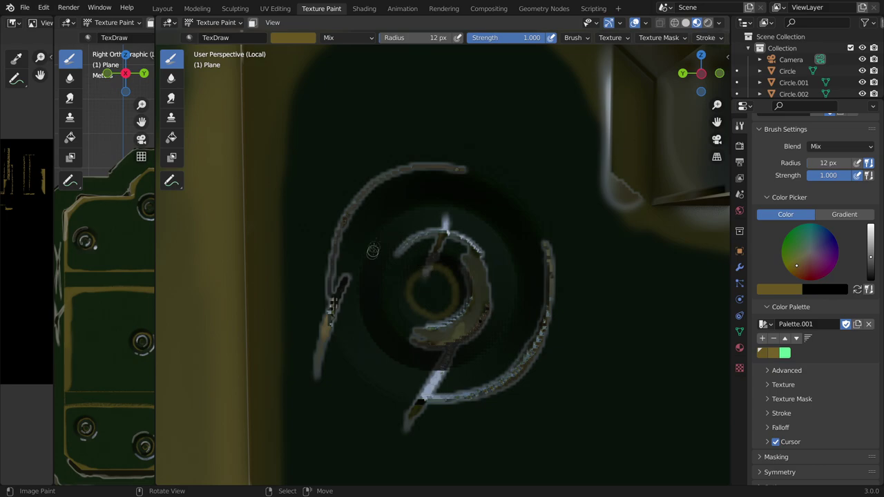
{"action": "left_click_drag", "start_coordinate": [373, 251], "coordinate": [496, 344]}
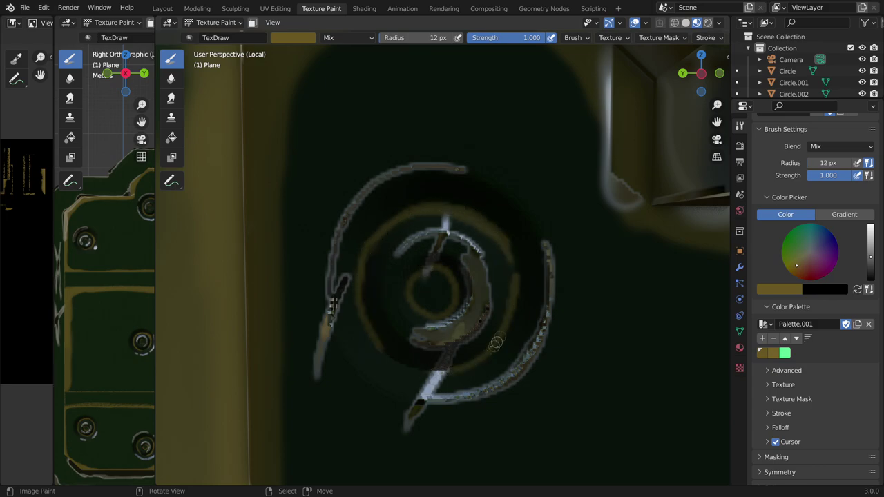
- Zoom out to review the painted panel and brighten the brush colour to pale beige
{"action": "scroll", "coordinate": [496, 344], "scroll_direction": "down", "scroll_amount": 5}
{"action": "middle_click_drag", "start_coordinate": [496, 344], "coordinate": [544, 191], "text": "shift"}
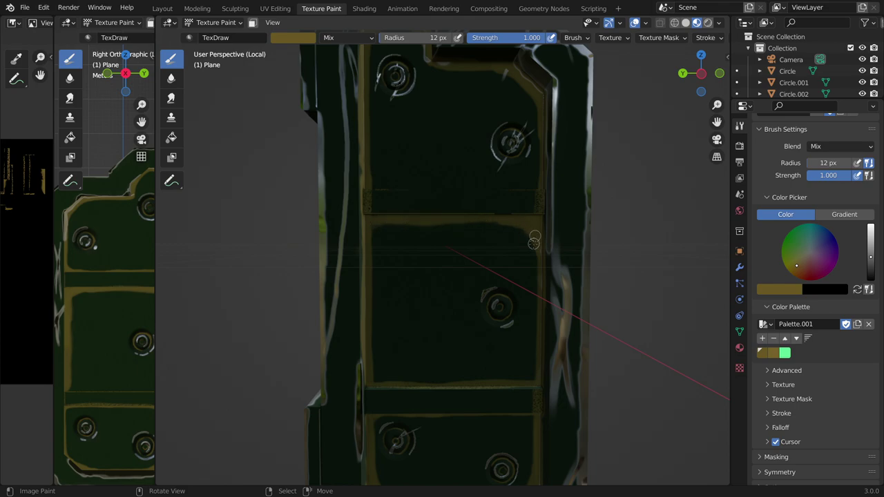
{"action": "scroll", "coordinate": [560, 199], "scroll_direction": "down", "scroll_amount": 5}
{"action": "mouse_move", "coordinate": [560, 200]}
{"action": "middle_mouse_down"}
{"action": "mouse_move", "coordinate": [525, 240]}
{"action": "mouse_move", "coordinate": [497, 250]}
{"action": "middle_mouse_up"}
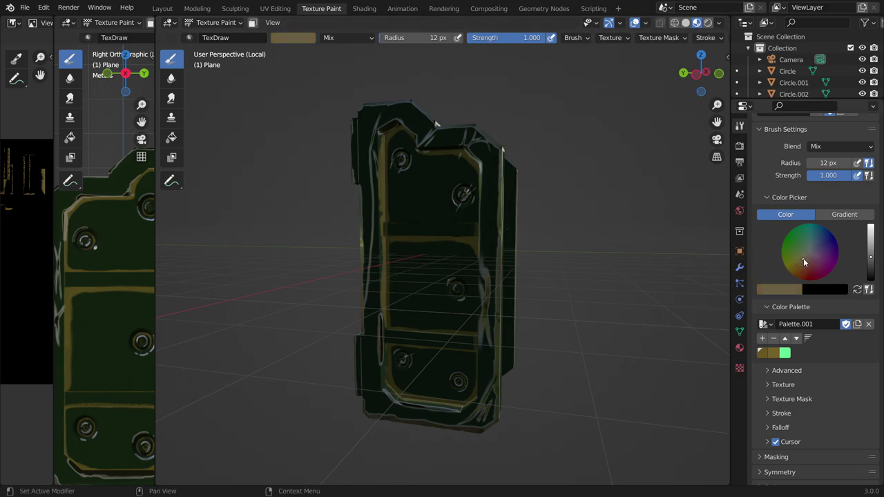
{"action": "left_click_drag", "start_coordinate": [871, 257], "coordinate": [872, 242]}
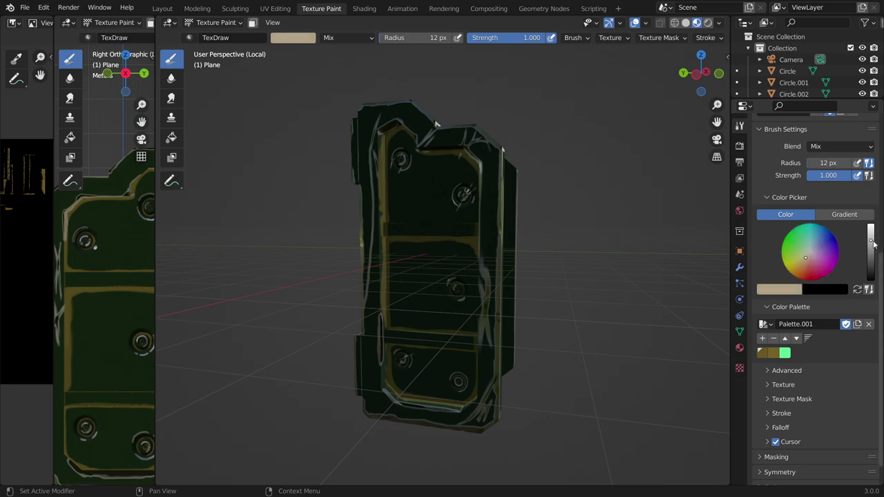
- Pick a brighter yellow brush colour and add it to the palette
{"action": "left_click", "coordinate": [798, 258]}
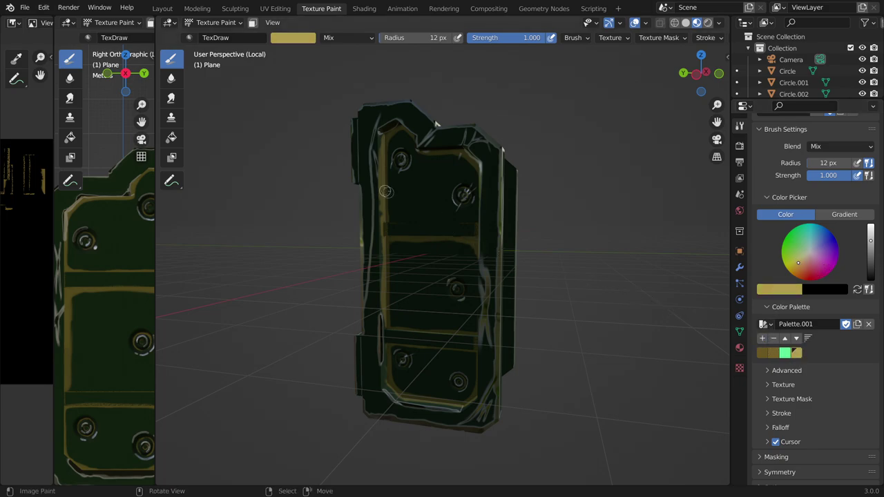
{"action": "scroll", "coordinate": [428, 173], "scroll_direction": "up", "scroll_amount": 3}
{"action": "scroll", "coordinate": [425, 196], "scroll_direction": "up", "scroll_amount": 3}
{"action": "middle_click_drag", "start_coordinate": [424, 195], "coordinate": [389, 192]}
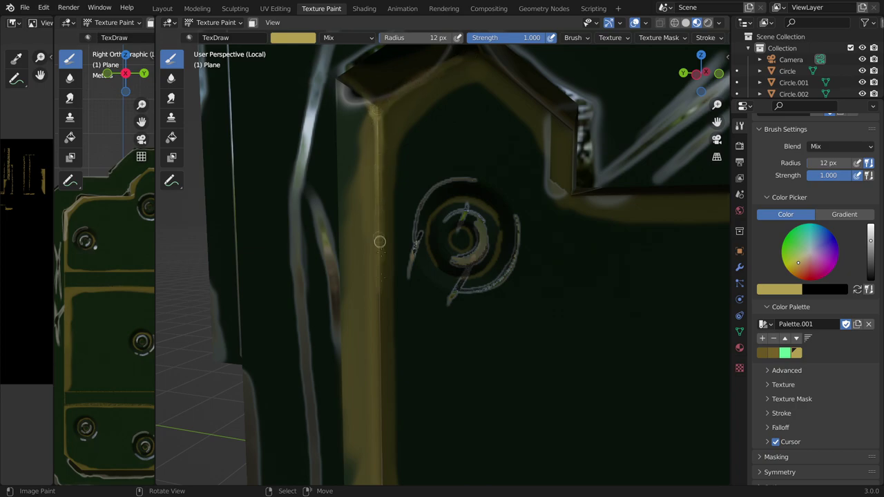
{"action": "scroll", "coordinate": [375, 237], "scroll_direction": "down", "scroll_amount": 5, "text": "shift"}
{"action": "scroll", "coordinate": [390, 185], "scroll_direction": "down", "scroll_amount": 5, "text": "shift"}
- Paint thin yellow highlight strokes down the panel's edge strips, including the right edge
{"action": "mouse_move", "coordinate": [363, 168]}
{"action": "left_mouse_down"}
{"action": "mouse_move", "coordinate": [371, 414]}
{"action": "mouse_move", "coordinate": [364, 339]}
{"action": "left_mouse_up"}
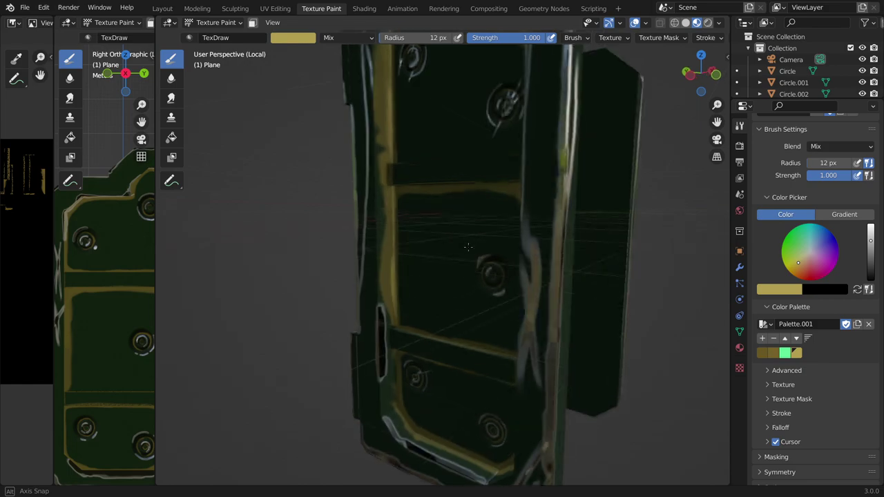
{"action": "middle_click_drag", "start_coordinate": [367, 297], "coordinate": [373, 252]}
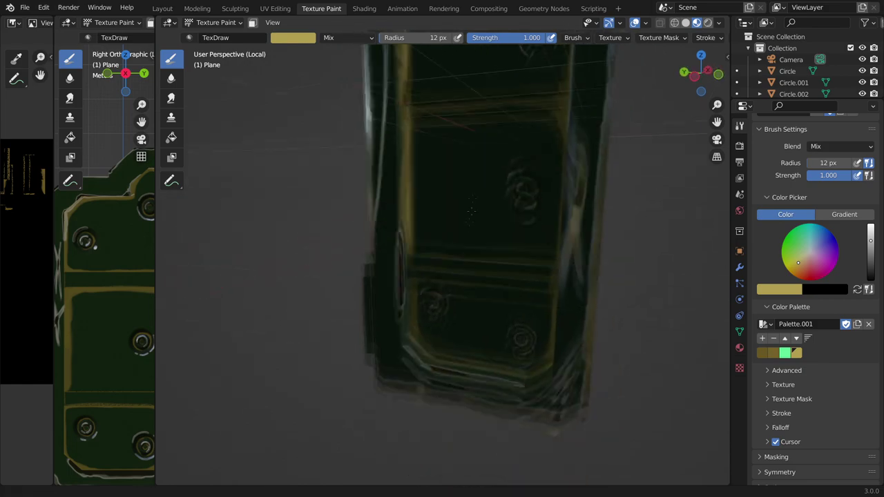
{"action": "left_click_drag", "start_coordinate": [373, 253], "coordinate": [411, 429]}
{"action": "middle_click_drag", "start_coordinate": [410, 430], "coordinate": [519, 418]}
{"action": "left_click_drag", "start_coordinate": [519, 418], "coordinate": [691, 269]}
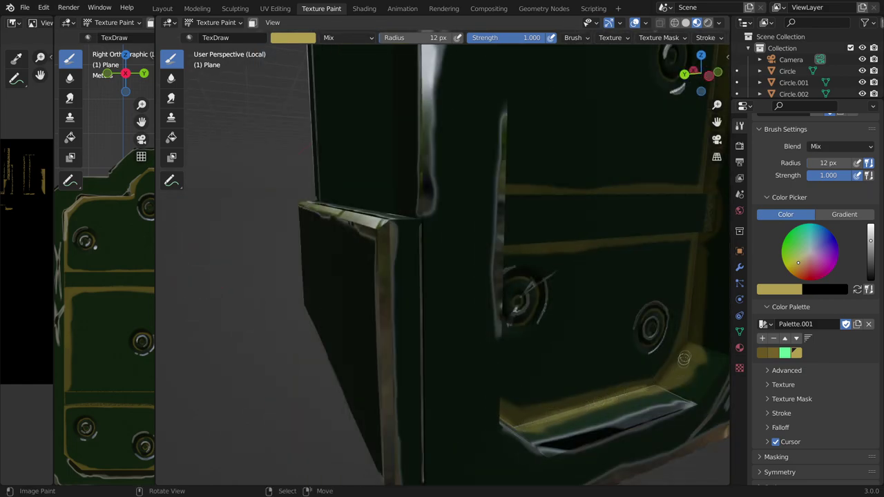
{"action": "middle_click_drag", "start_coordinate": [691, 269], "coordinate": [589, 289], "text": "shift"}
{"action": "mouse_move", "coordinate": [602, 187]}
{"action": "middle_mouse_down"}
{"action": "mouse_move", "coordinate": [594, 227]}
{"action": "mouse_move", "coordinate": [572, 203]}
{"action": "mouse_move", "coordinate": [567, 156]}
{"action": "mouse_move", "coordinate": [525, 172]}
{"action": "middle_mouse_up"}
{"action": "scroll", "coordinate": [552, 165], "scroll_direction": "down", "scroll_amount": 5}
{"action": "scroll", "coordinate": [525, 173], "scroll_direction": "up", "scroll_amount": 8}
- Switch to the Soften brush and orbit in closer to the panel
{"action": "left_click", "coordinate": [172, 77]}
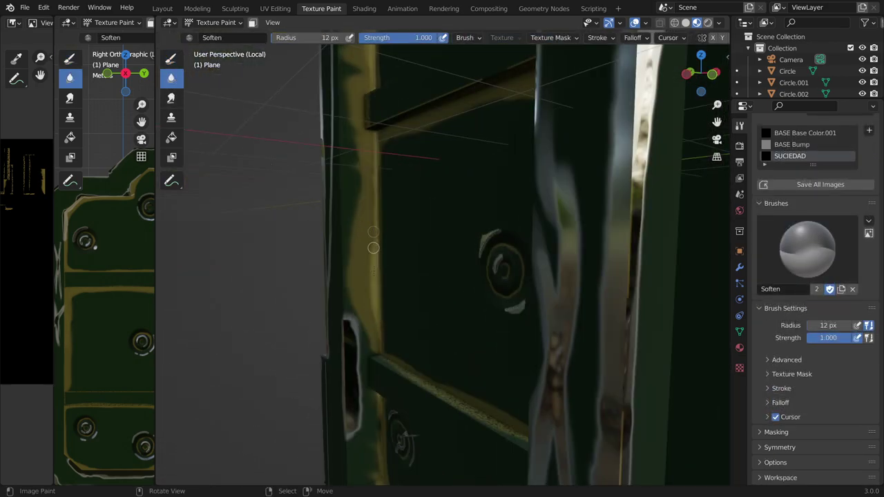
{"action": "scroll", "coordinate": [379, 196], "scroll_direction": "down", "scroll_amount": 5}
{"action": "mouse_move", "coordinate": [366, 149]}
{"action": "middle_mouse_down"}
{"action": "mouse_move", "coordinate": [376, 109]}
{"action": "mouse_move", "coordinate": [517, 304]}
{"action": "middle_mouse_up"}
{"action": "scroll", "coordinate": [376, 108], "scroll_direction": "up", "scroll_amount": 4}
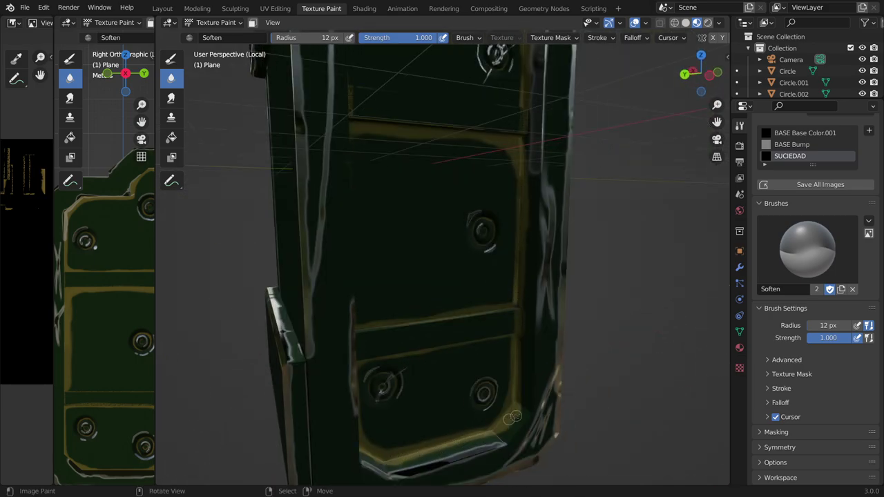
{"action": "scroll", "coordinate": [502, 427], "scroll_direction": "down", "scroll_amount": 2}
{"action": "middle_click_drag", "start_coordinate": [503, 427], "coordinate": [379, 376]}
{"action": "scroll", "coordinate": [490, 215], "scroll_direction": "down", "scroll_amount": 2}
{"action": "scroll", "coordinate": [444, 207], "scroll_direction": "up", "scroll_amount": 5}
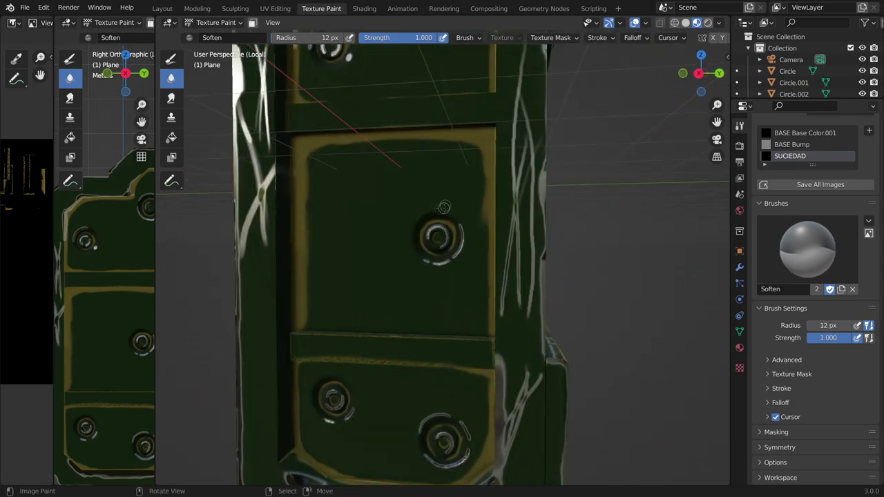
{"action": "middle_click_drag", "start_coordinate": [443, 207], "coordinate": [538, 223], "text": "shift"}
{"action": "scroll", "coordinate": [808, 207], "scroll_direction": "up", "scroll_amount": 1}
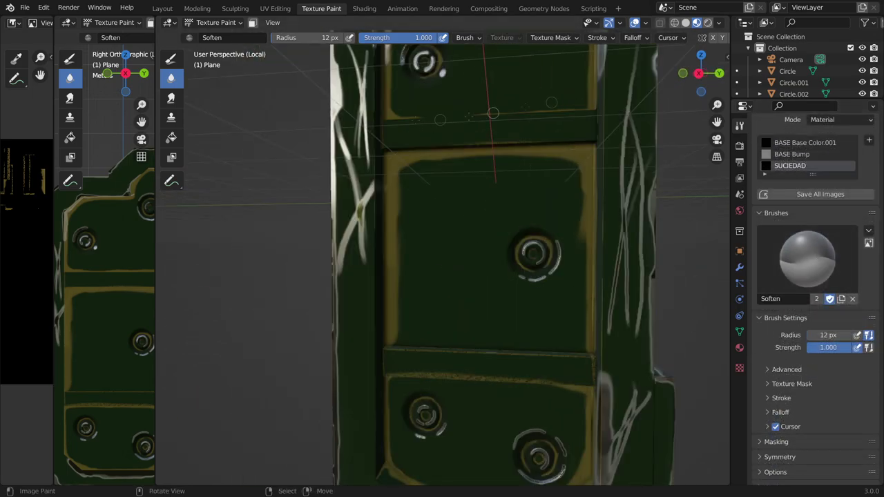
- Return to the TexDraw brush and paint yellow down the panel edge and right inner border
{"action": "key", "text": "d"}
{"action": "scroll", "coordinate": [359, 146], "scroll_direction": "up", "scroll_amount": 4}
{"action": "scroll", "coordinate": [348, 123], "scroll_direction": "up", "scroll_amount": 2}
{"action": "left_click_drag", "start_coordinate": [348, 124], "coordinate": [352, 357]}
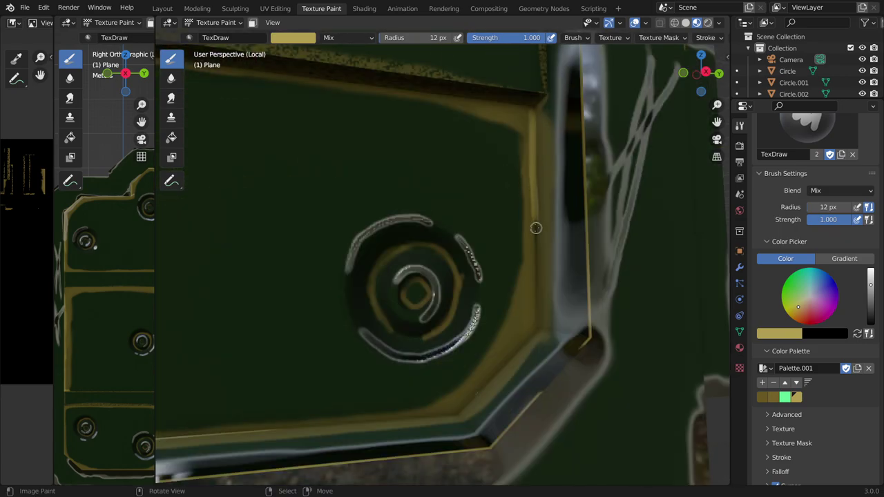
{"action": "mouse_move", "coordinate": [536, 228]}
{"action": "left_mouse_down"}
{"action": "mouse_move", "coordinate": [473, 389]}
{"action": "mouse_move", "coordinate": [476, 375]}
{"action": "left_mouse_up"}
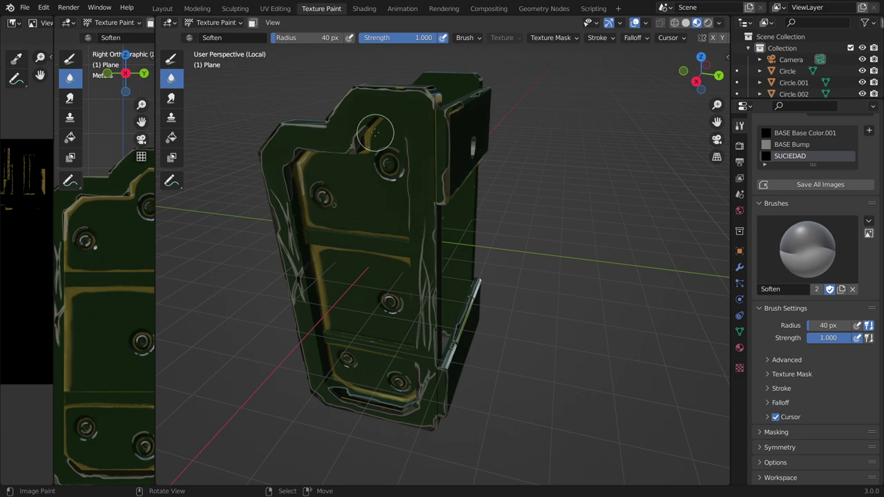
- Orbit back to a front view of the device and switch to the Shading workspace
{"action": "middle_click_drag", "start_coordinate": [367, 142], "coordinate": [509, 93]}
{"action": "mouse_move", "coordinate": [570, 210]}
{"action": "middle_mouse_down"}
{"action": "mouse_move", "coordinate": [505, 224]}
{"action": "mouse_move", "coordinate": [434, 123]}
{"action": "middle_mouse_up"}
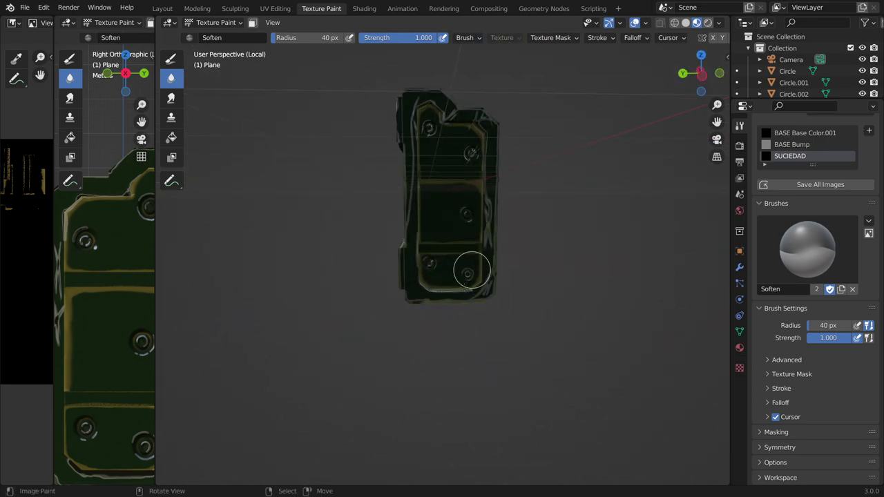
{"action": "middle_click_drag", "start_coordinate": [440, 248], "coordinate": [377, 219]}
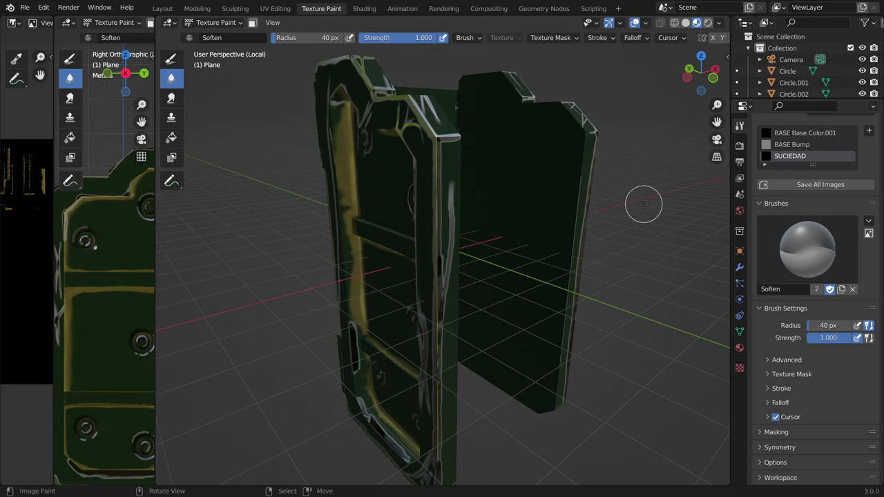
{"action": "mouse_move", "coordinate": [644, 201]}
{"action": "middle_mouse_down"}
{"action": "mouse_move", "coordinate": [415, 250]}
{"action": "mouse_move", "coordinate": [290, 251]}
{"action": "mouse_move", "coordinate": [387, 172]}
{"action": "middle_mouse_up"}
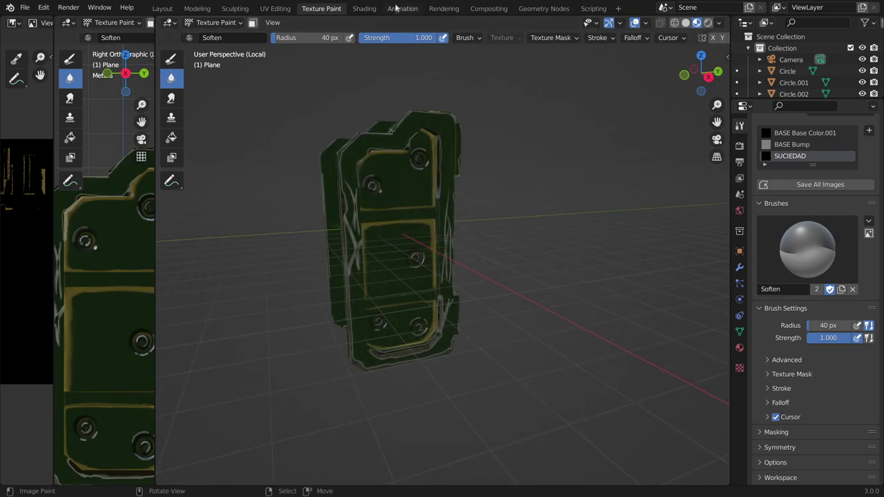
{"action": "left_click", "coordinate": [364, 8]}
- Adjust the Mix Shader Fac slider and orbit the device round to a front view
{"action": "mouse_move", "coordinate": [561, 137]}
{"action": "middle_mouse_down"}
{"action": "mouse_move", "coordinate": [579, 112]}
{"action": "mouse_move", "coordinate": [517, 176]}
{"action": "middle_mouse_up"}
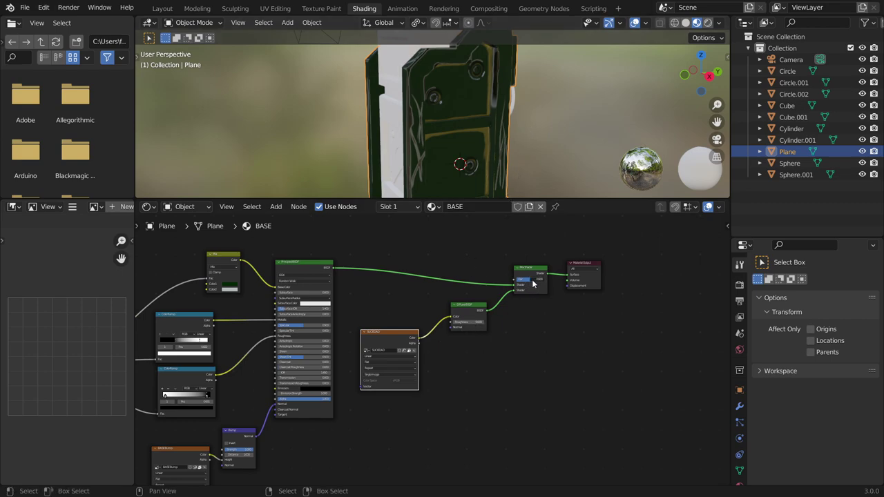
{"action": "left_click_drag", "start_coordinate": [543, 284], "coordinate": [525, 285]}
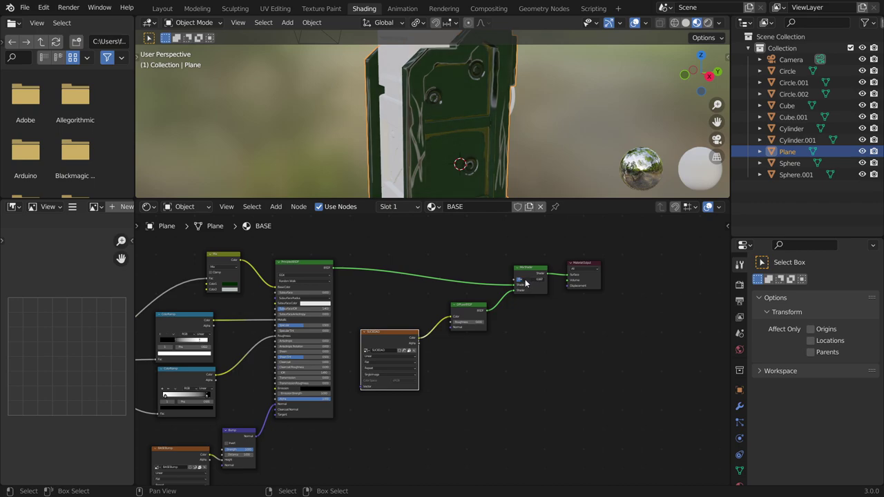
{"action": "middle_click_drag", "start_coordinate": [500, 159], "coordinate": [484, 162]}
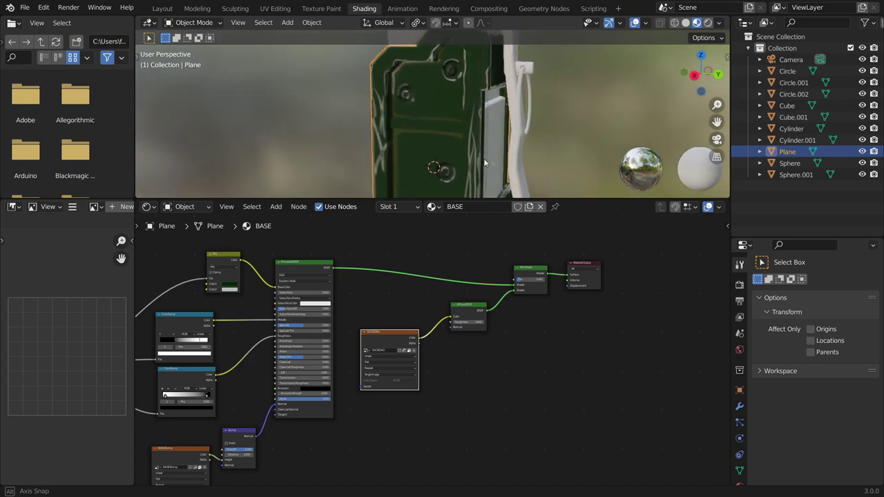
{"action": "mouse_move", "coordinate": [484, 162]}
{"action": "middle_mouse_down"}
{"action": "mouse_move", "coordinate": [553, 159]}
{"action": "mouse_move", "coordinate": [415, 183]}
{"action": "middle_mouse_up"}
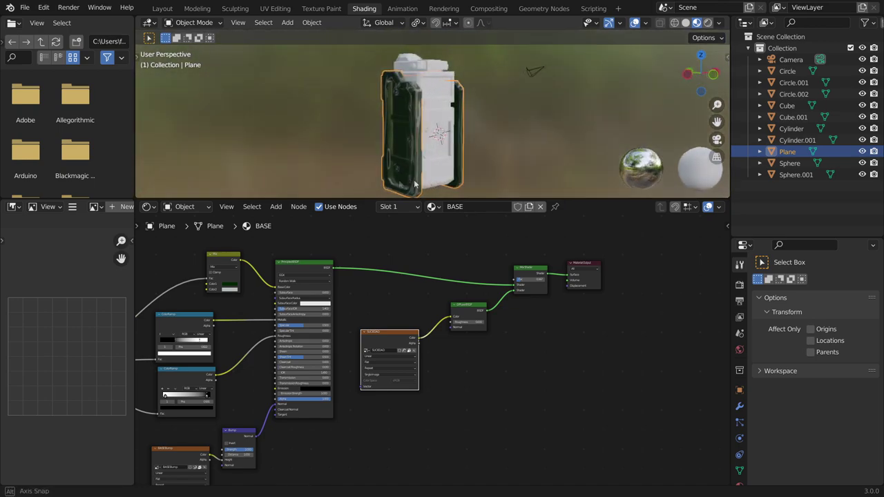
{"action": "middle_click_drag", "start_coordinate": [415, 184], "coordinate": [382, 172]}
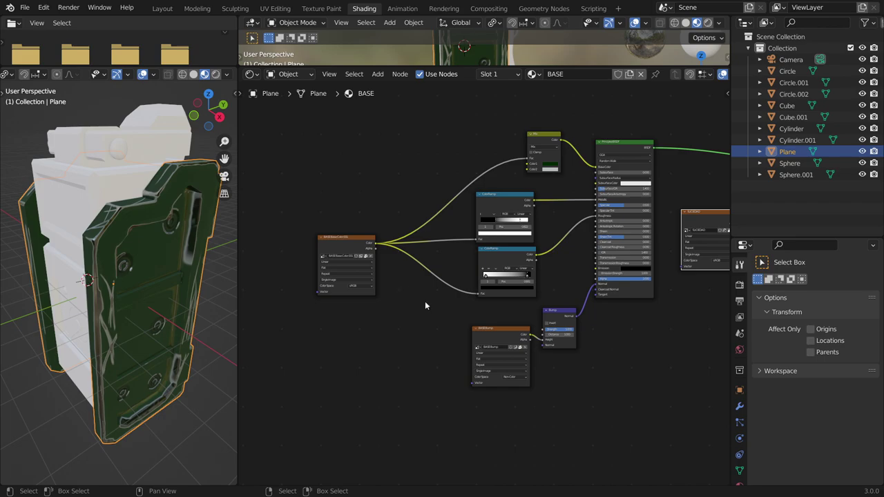
- Insert a Math node between the BASEBump image and the Bump node
{"action": "middle_click_drag", "start_coordinate": [425, 306], "coordinate": [393, 243]}
{"action": "left_click_drag", "start_coordinate": [468, 277], "coordinate": [307, 290]}
{"action": "key", "text": "shift+a"}
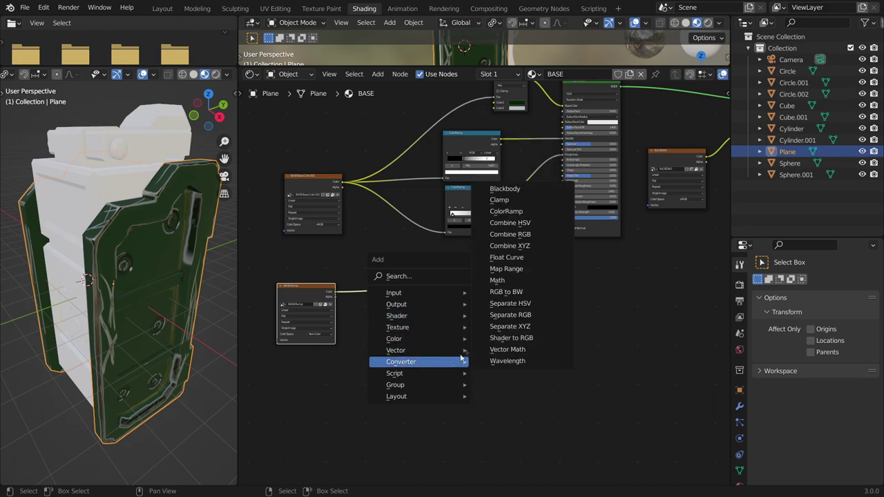
{"action": "left_click", "coordinate": [487, 286]}
{"action": "left_click", "coordinate": [457, 269]}
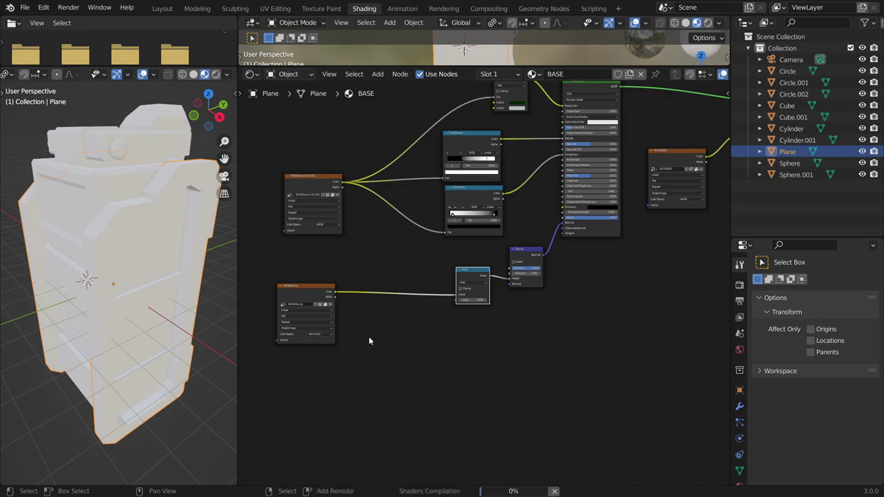
- Add a Noise Texture into the Math node's second input and raise its Scale
{"action": "key", "text": "shift+a"}
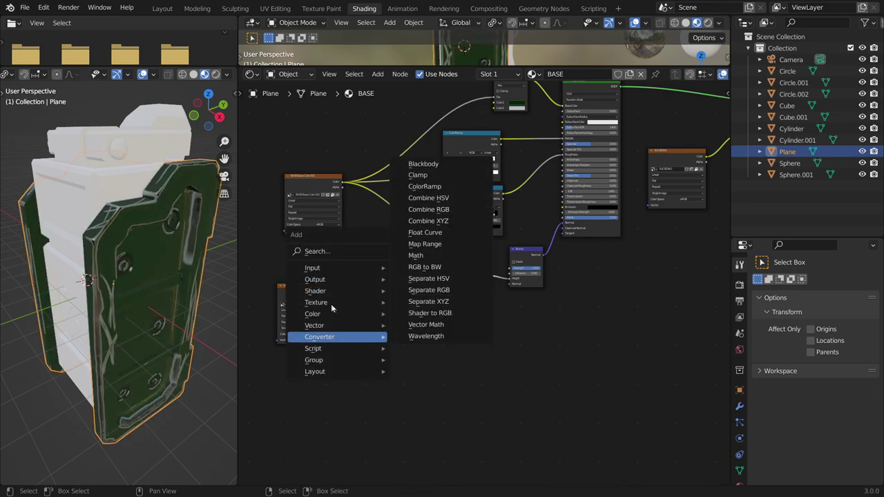
{"action": "left_click", "coordinate": [425, 252]}
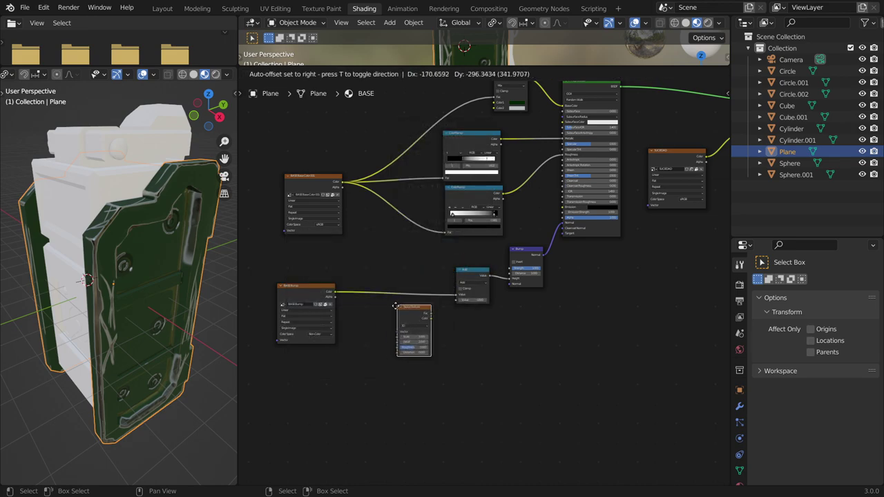
{"action": "left_click_drag", "start_coordinate": [415, 323], "coordinate": [457, 300]}
{"action": "left_click_drag", "start_coordinate": [404, 316], "coordinate": [372, 334]}
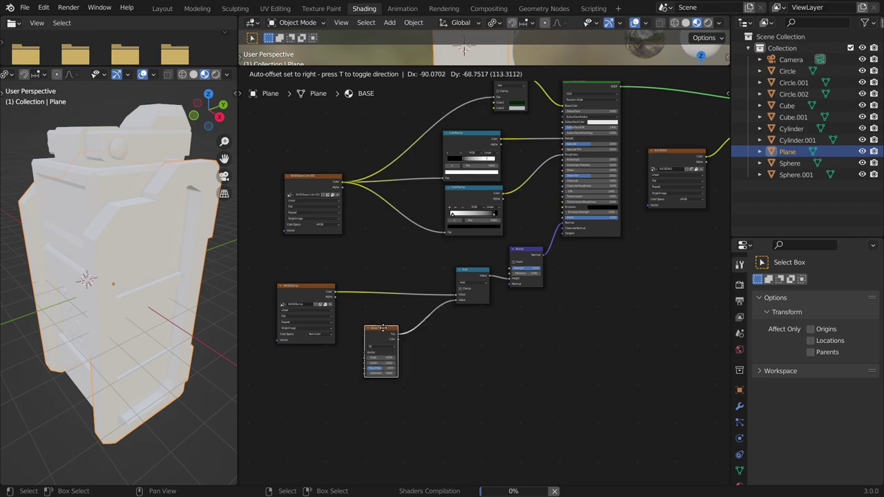
{"action": "mouse_move", "coordinate": [133, 273]}
{"action": "middle_mouse_down"}
{"action": "mouse_move", "coordinate": [92, 256]}
{"action": "mouse_move", "coordinate": [91, 239]}
{"action": "middle_mouse_up"}
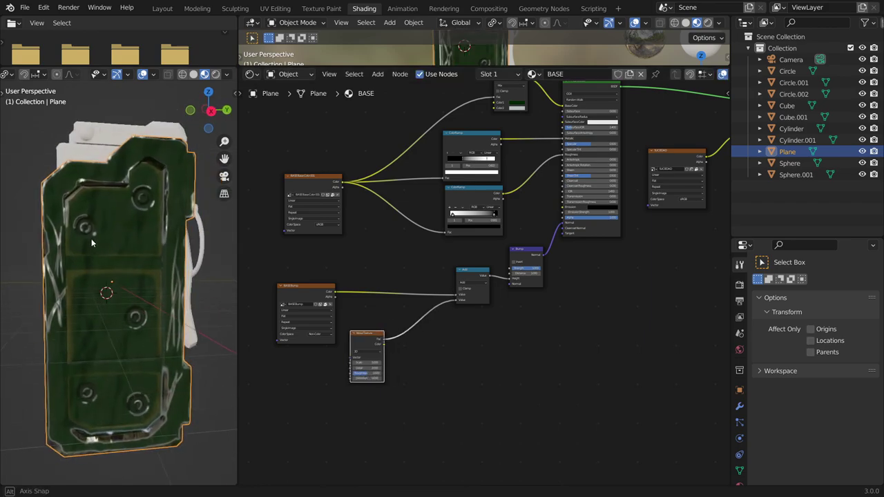
{"action": "middle_click_drag", "start_coordinate": [166, 307], "coordinate": [208, 287]}
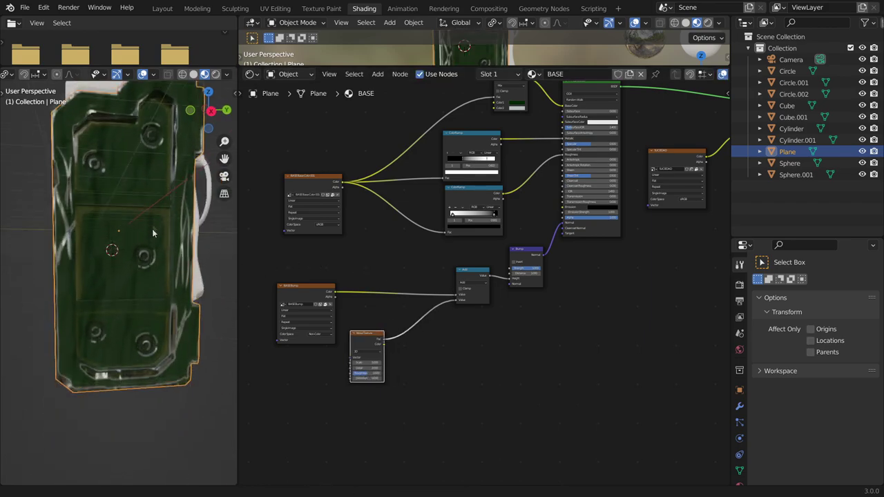
{"action": "left_click_drag", "start_coordinate": [370, 362], "coordinate": [515, 362]}
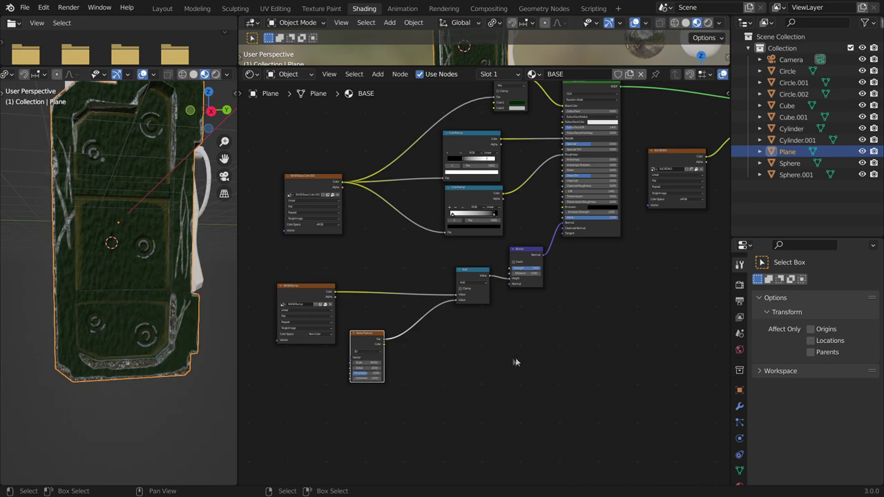
{"action": "mouse_move", "coordinate": [140, 237]}
{"action": "middle_mouse_down"}
{"action": "mouse_move", "coordinate": [114, 254]}
{"action": "mouse_move", "coordinate": [122, 237]}
{"action": "middle_mouse_up"}
- Tidy the nodes and add Texture Coordinate and Mapping nodes to the noise with Ctrl+T
{"action": "middle_click_drag", "start_coordinate": [413, 320], "coordinate": [482, 310]}
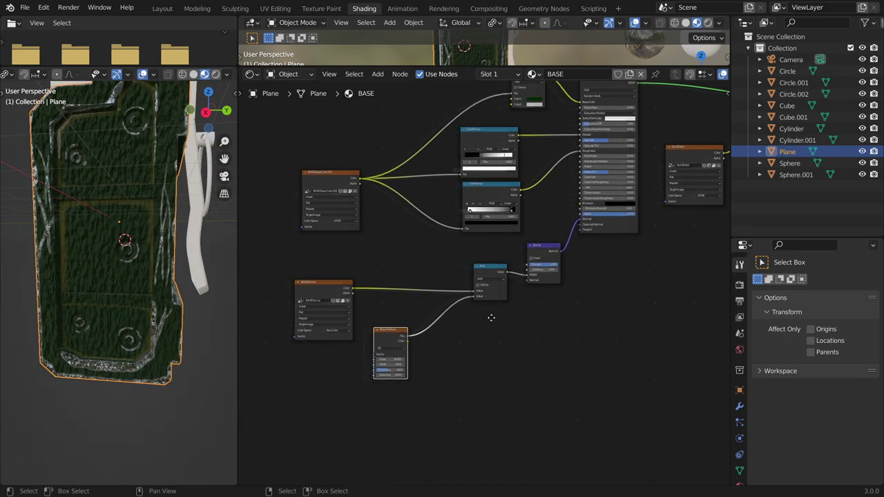
{"action": "left_click_drag", "start_coordinate": [371, 279], "coordinate": [383, 246]}
{"action": "left_click_drag", "start_coordinate": [439, 326], "coordinate": [404, 336]}
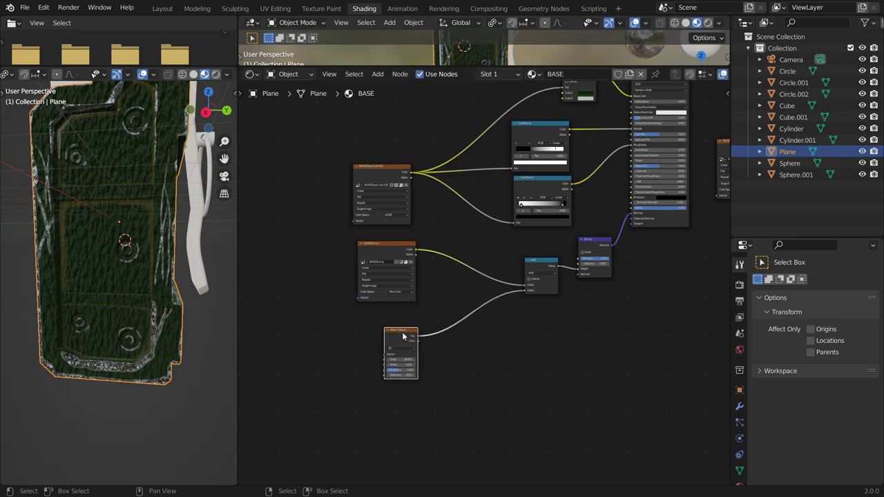
{"action": "key", "text": "ctrl+t"}
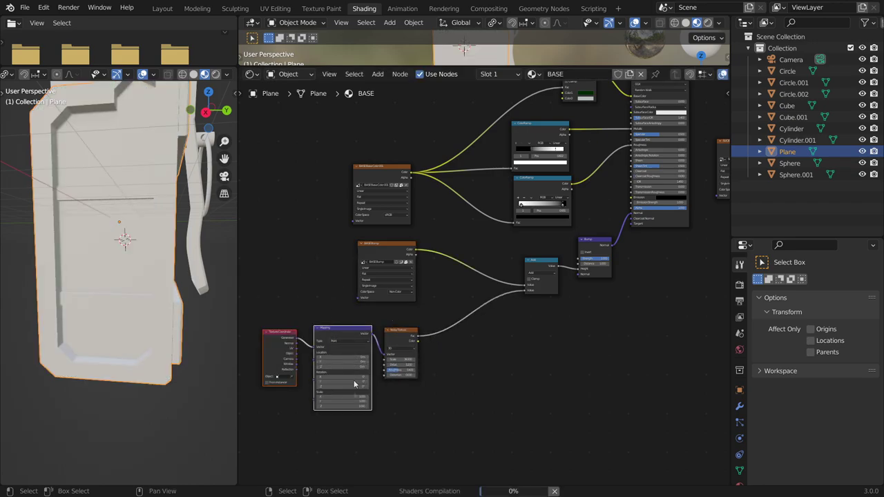
- Save the blend file and pan to reveal the Texture Coordinate node
{"action": "middle_click_drag", "start_coordinate": [354, 384], "coordinate": [349, 338]}
{"action": "key", "text": "ctrl+s"}
{"action": "scroll", "coordinate": [342, 335], "scroll_direction": "up", "scroll_amount": 4}
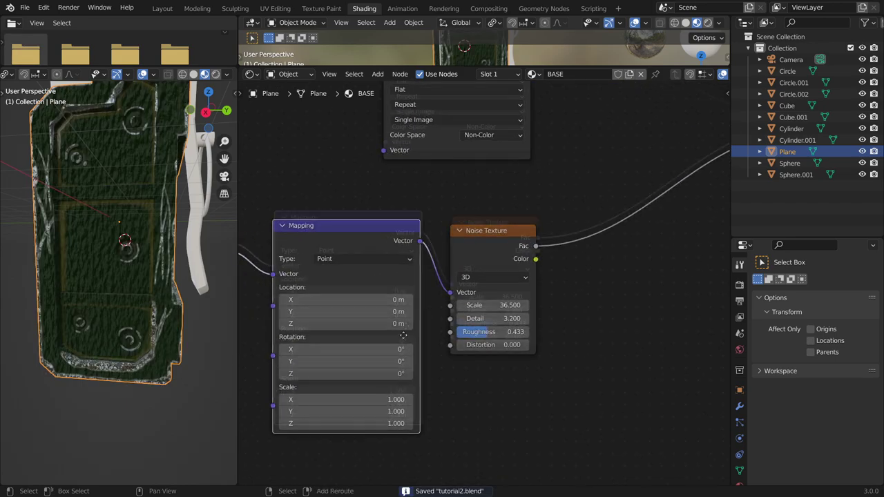
{"action": "middle_click_drag", "start_coordinate": [349, 407], "coordinate": [373, 345]}
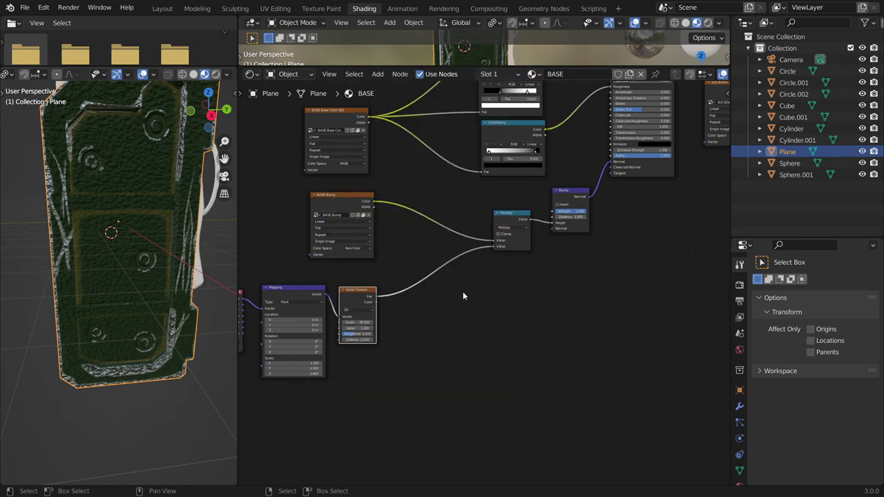
- Insert another Math node between the Noise Texture and the Multiply node
{"action": "key", "text": "shift+a"}
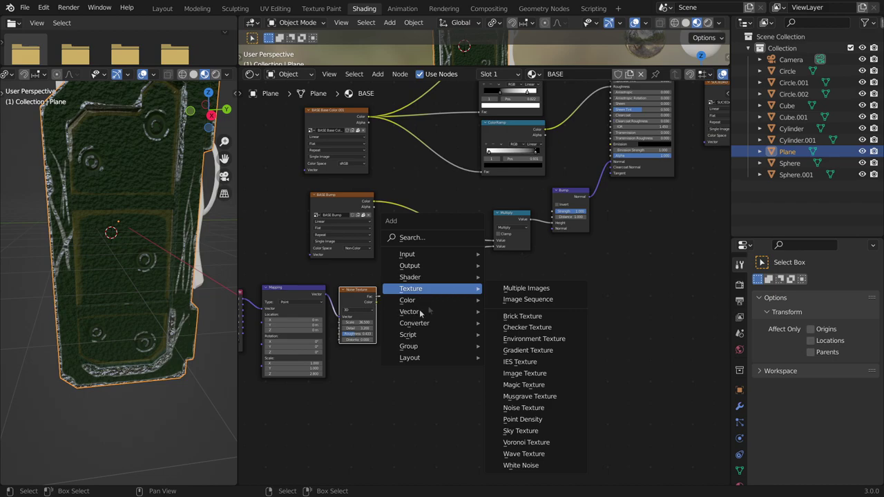
{"action": "mouse_move", "coordinate": [414, 323]}
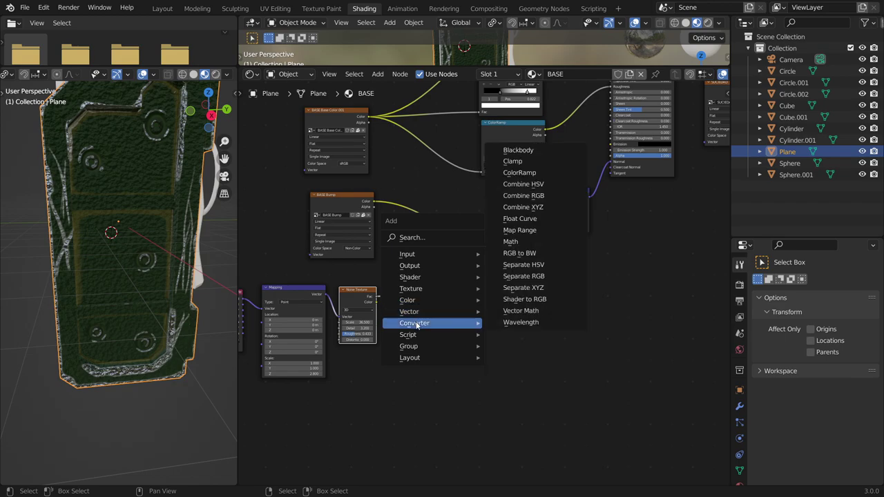
{"action": "left_click", "coordinate": [511, 242]}
{"action": "left_click", "coordinate": [427, 280]}
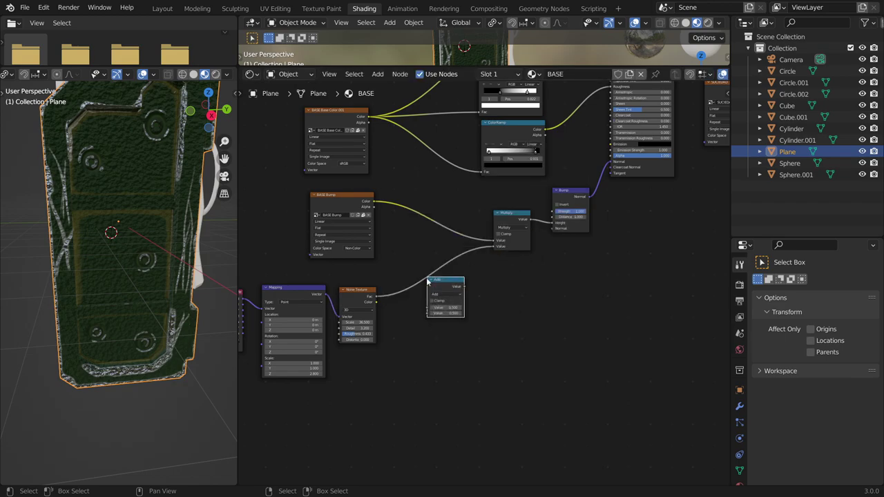
{"action": "left_click_drag", "start_coordinate": [437, 286], "coordinate": [420, 279]}
{"action": "mouse_move", "coordinate": [443, 318]}
{"action": "middle_mouse_down"}
{"action": "mouse_move", "coordinate": [445, 300]}
{"action": "mouse_move", "coordinate": [492, 276]}
{"action": "middle_mouse_up"}
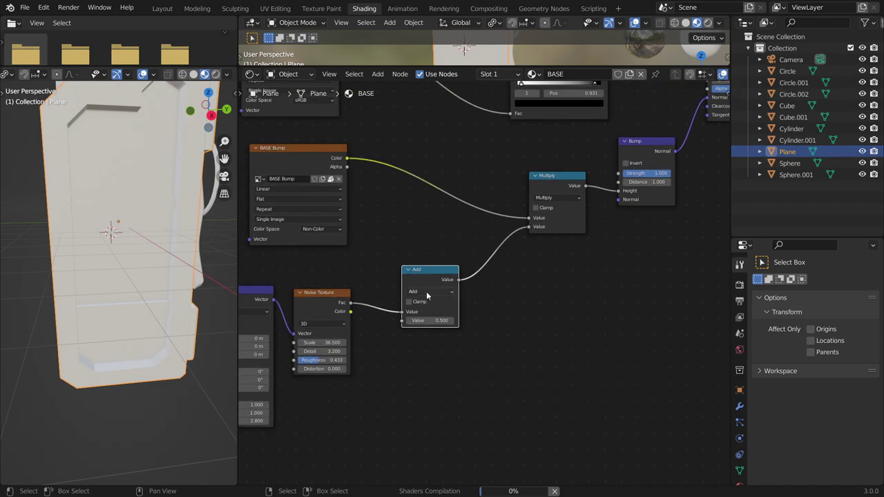
- Set the new Math node to Multiply with a value of 0.1
{"action": "left_click", "coordinate": [430, 293]}
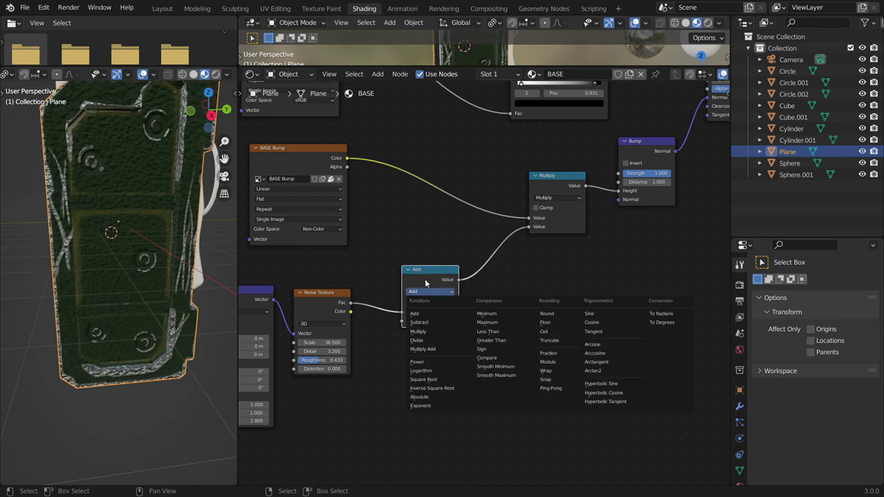
{"action": "left_click", "coordinate": [424, 333]}
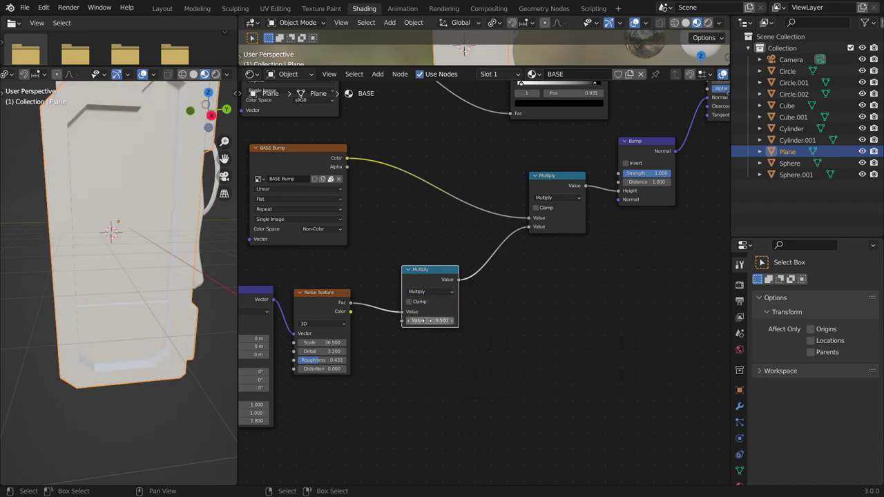
{"action": "left_click", "coordinate": [430, 321]}
{"action": "type", "text": "0.1"}
{"action": "key", "text": "Return"}
{"action": "scroll", "coordinate": [136, 259], "scroll_direction": "down", "scroll_amount": 5}
{"action": "scroll", "coordinate": [136, 260], "scroll_direction": "down", "scroll_amount": 1}
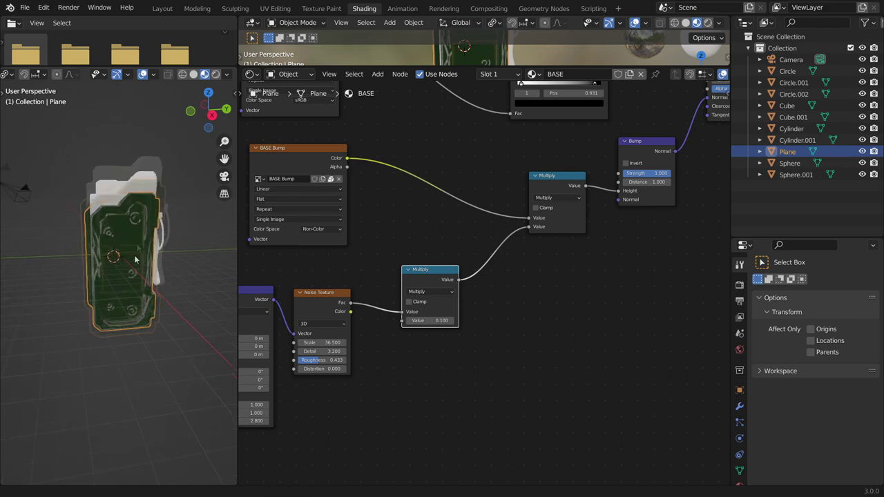
{"action": "scroll", "coordinate": [136, 259], "scroll_direction": "up", "scroll_amount": 4}
- Raise the Noise Texture Scale to 59.1
{"action": "mouse_move", "coordinate": [136, 260]}
{"action": "middle_mouse_down"}
{"action": "mouse_move", "coordinate": [153, 214]}
{"action": "mouse_move", "coordinate": [159, 220]}
{"action": "middle_mouse_up"}
{"action": "left_click_drag", "start_coordinate": [309, 342], "coordinate": [377, 333]}
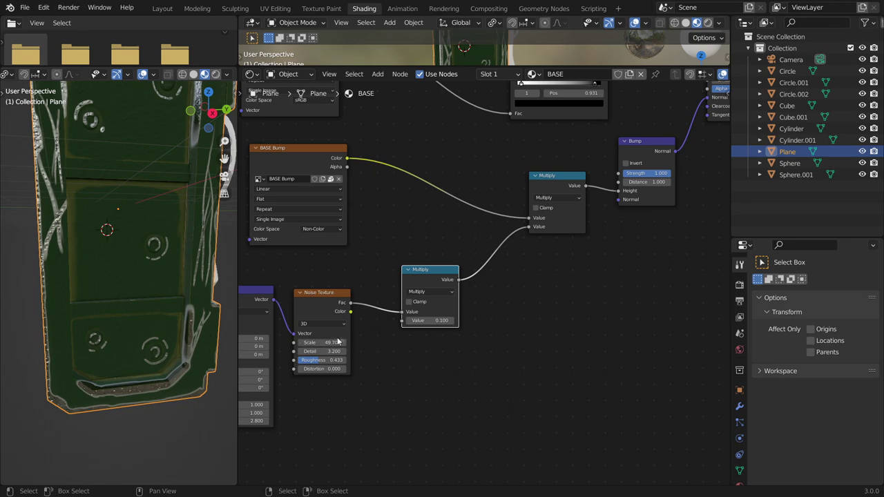
{"action": "left_click_drag", "start_coordinate": [327, 342], "coordinate": [327, 317]}
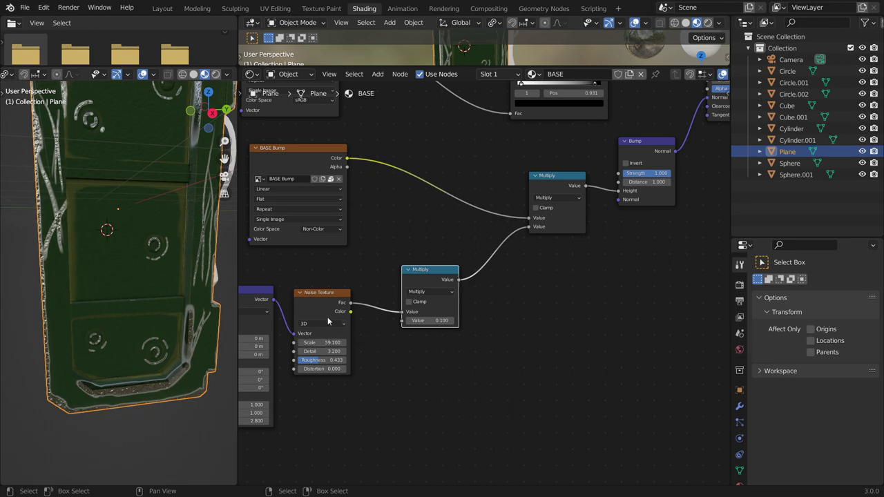
- Lower the multiplier to 0.05 for a softer bump and orbit to inspect the model
{"action": "left_click", "coordinate": [411, 321]}
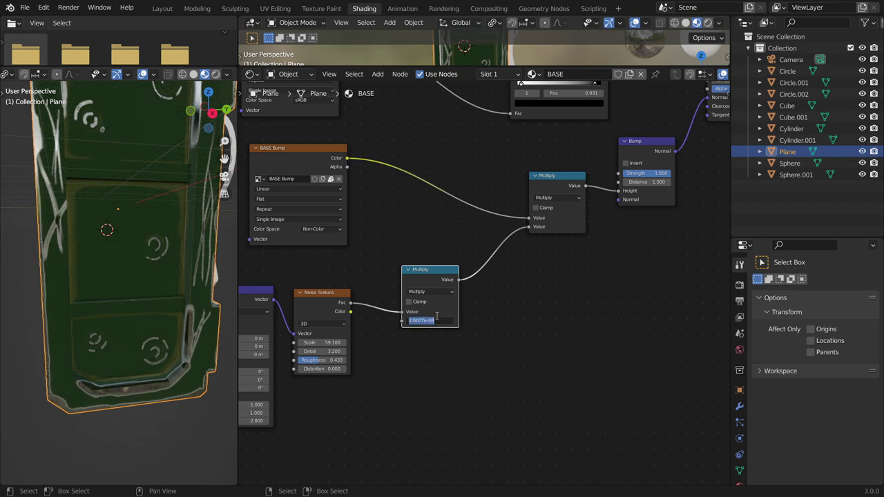
{"action": "key", "text": "Return"}
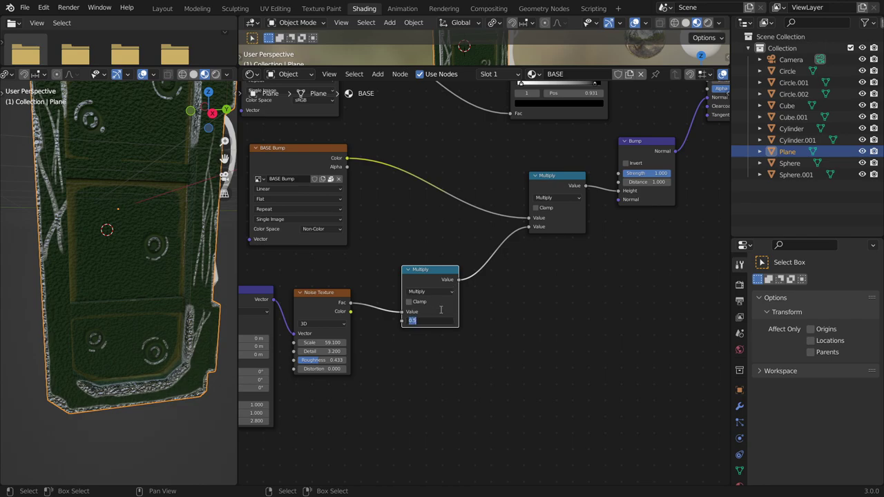
{"action": "type", "text": "0.050"}
{"action": "key", "text": "Return"}
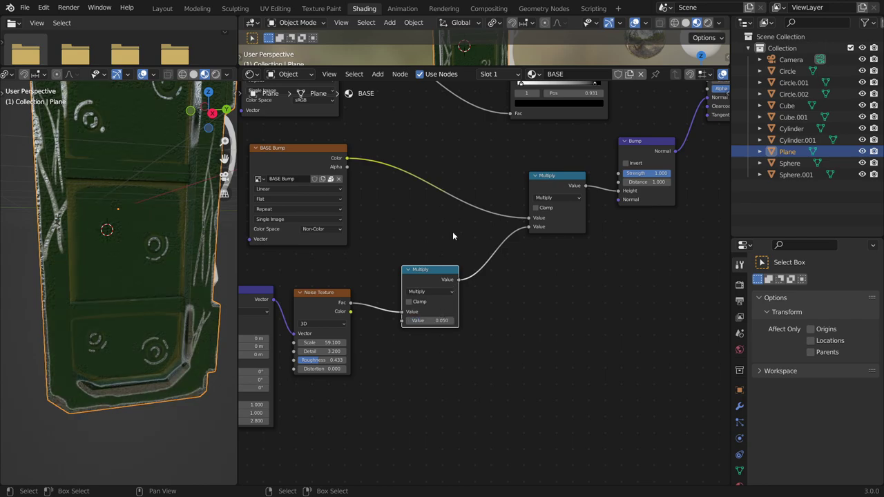
{"action": "left_click", "coordinate": [416, 320]}
{"action": "type", "text": "0.0"}
{"action": "mouse_move", "coordinate": [115, 194]}
{"action": "middle_mouse_down"}
{"action": "mouse_move", "coordinate": [121, 212]}
{"action": "mouse_move", "coordinate": [104, 215]}
{"action": "mouse_move", "coordinate": [135, 241]}
{"action": "middle_mouse_up"}
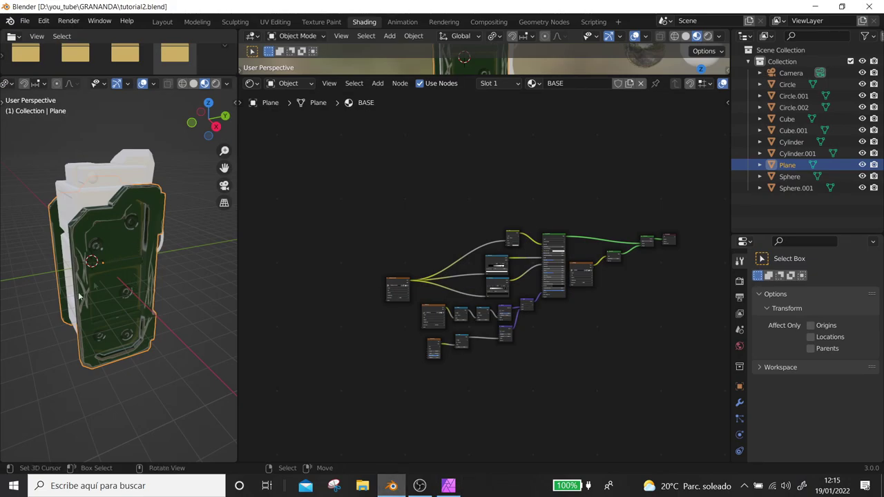
{"action": "mouse_move", "coordinate": [160, 303]}
{"action": "middle_mouse_down"}
{"action": "mouse_move", "coordinate": [121, 280]}
{"action": "mouse_move", "coordinate": [112, 208]}
{"action": "middle_mouse_up"}
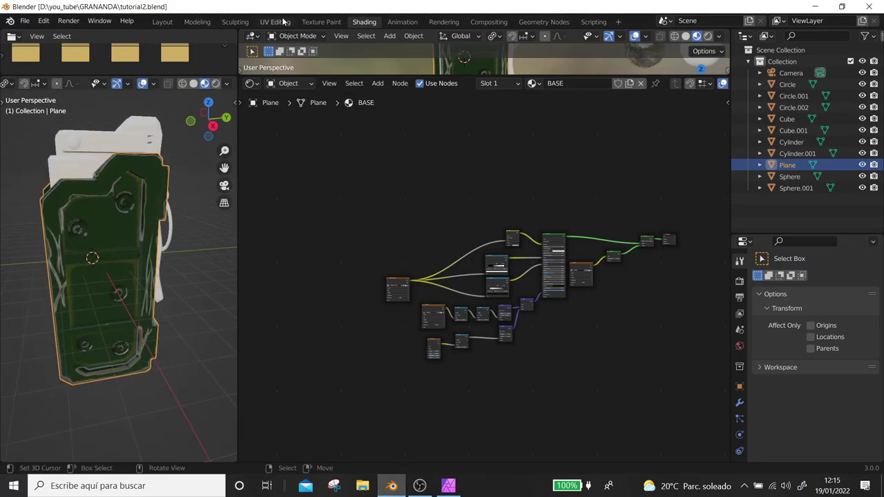
- Switch to UV Editing and select all of the plane's faces and UVs
{"action": "left_click", "coordinate": [275, 22]}
{"action": "scroll", "coordinate": [273, 254], "scroll_direction": "down", "scroll_amount": 3}
{"action": "scroll", "coordinate": [270, 254], "scroll_direction": "down", "scroll_amount": 2}
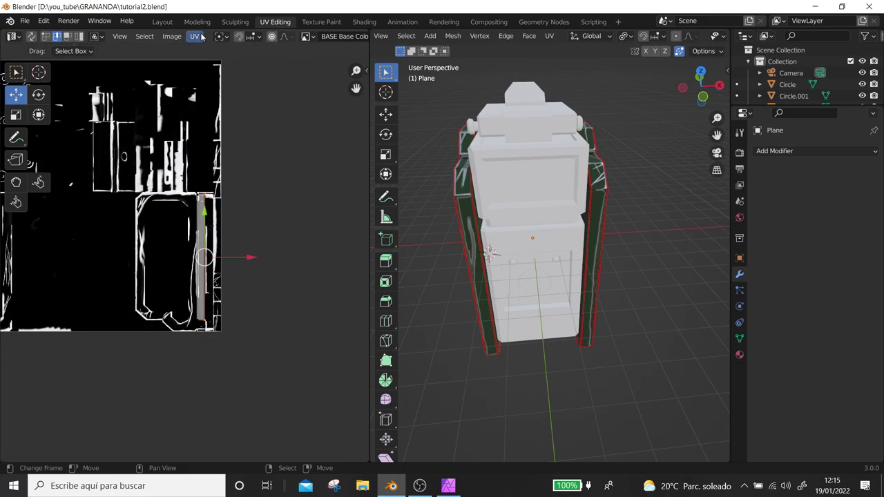
{"action": "key", "text": "a"}
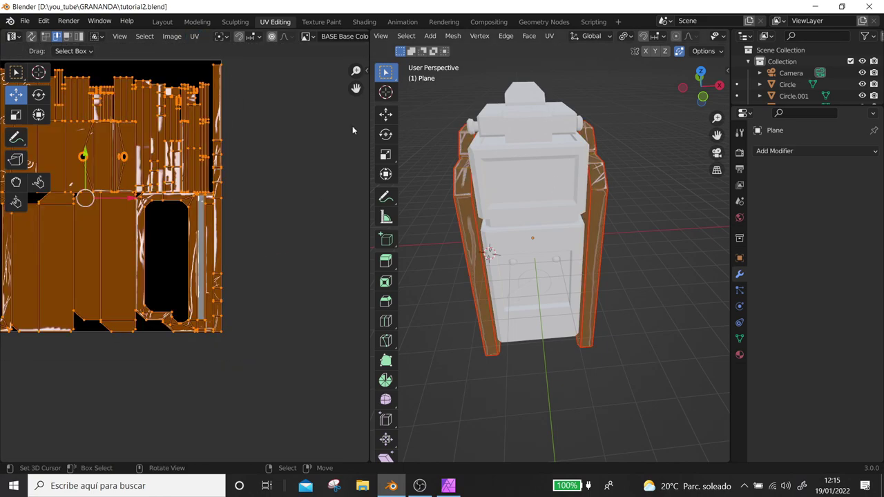
- Start Export UV Layout from the UV menu and select the file name for renaming
{"action": "left_click", "coordinate": [196, 36]}
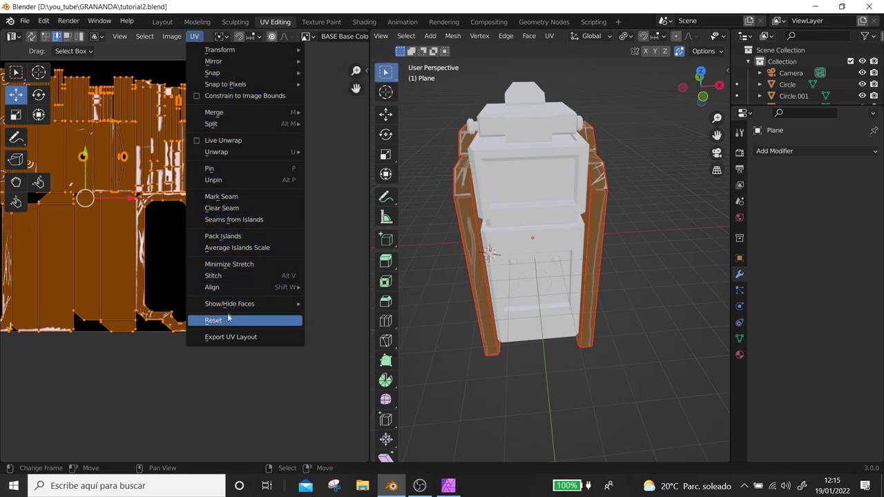
{"action": "left_click", "coordinate": [235, 339]}
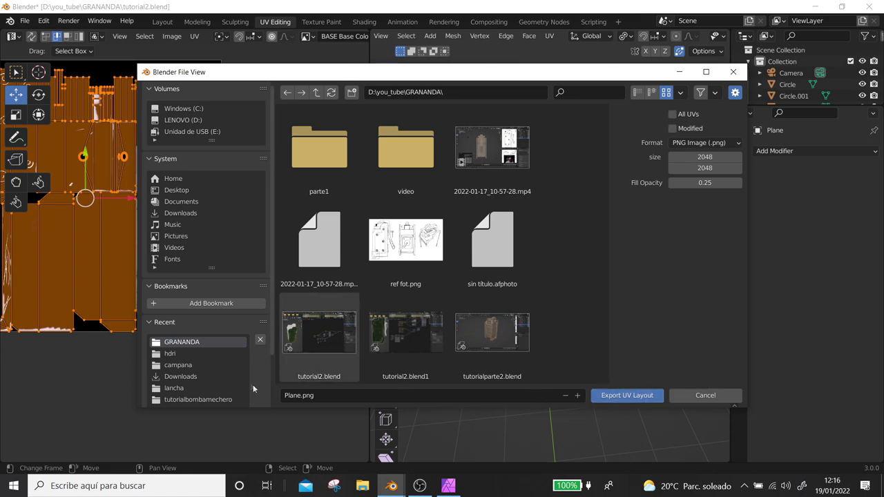
{"action": "left_click", "coordinate": [299, 395]}
{"action": "left_click_drag", "start_coordinate": [301, 395], "coordinate": [268, 398]}
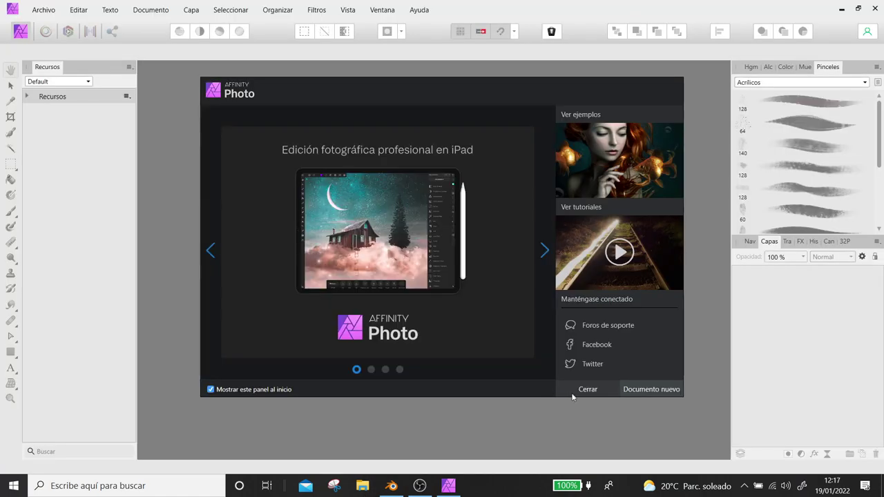
- Dismiss the welcome panel and open the exported UV.png via Archivo > Abrir
{"action": "left_click", "coordinate": [573, 395]}
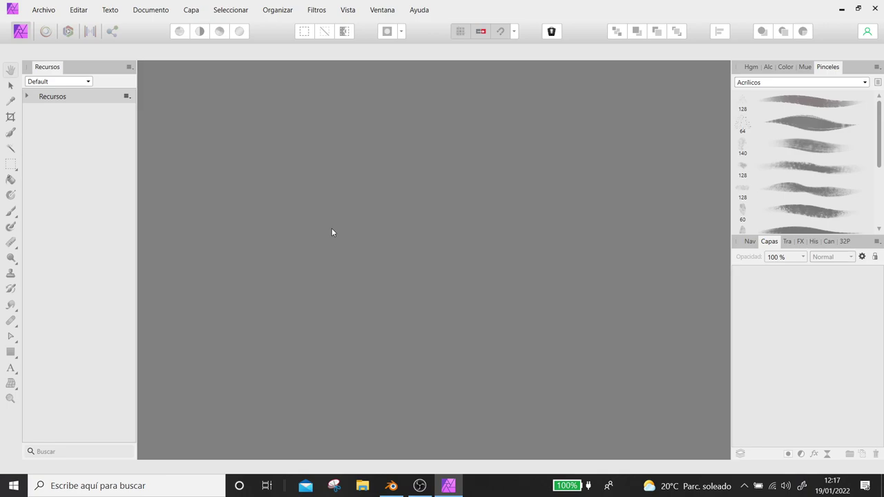
{"action": "left_click", "coordinate": [44, 13]}
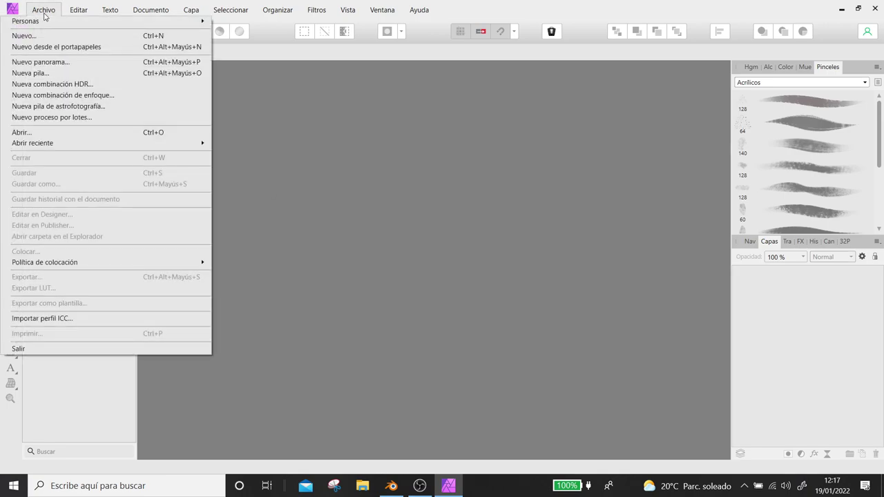
{"action": "left_click", "coordinate": [26, 133]}
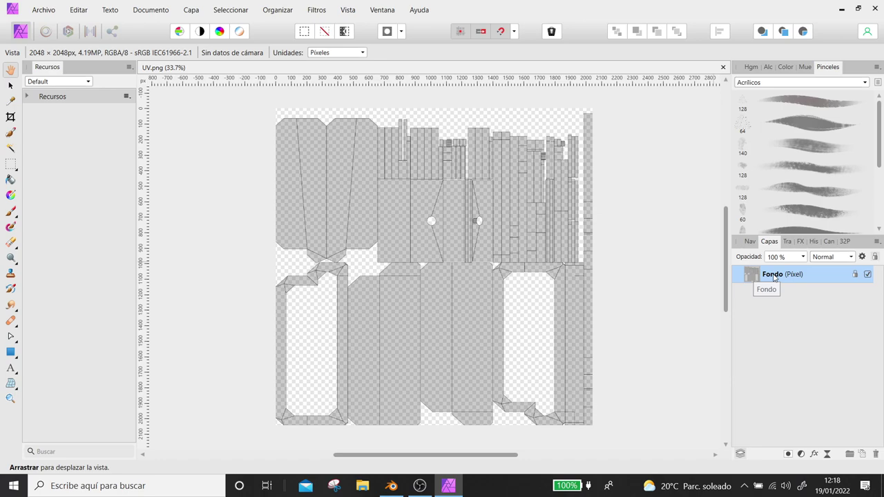
- Add a bold 'HR-25' artistic text label on the upper-left UV island
{"action": "left_click", "coordinate": [11, 369]}
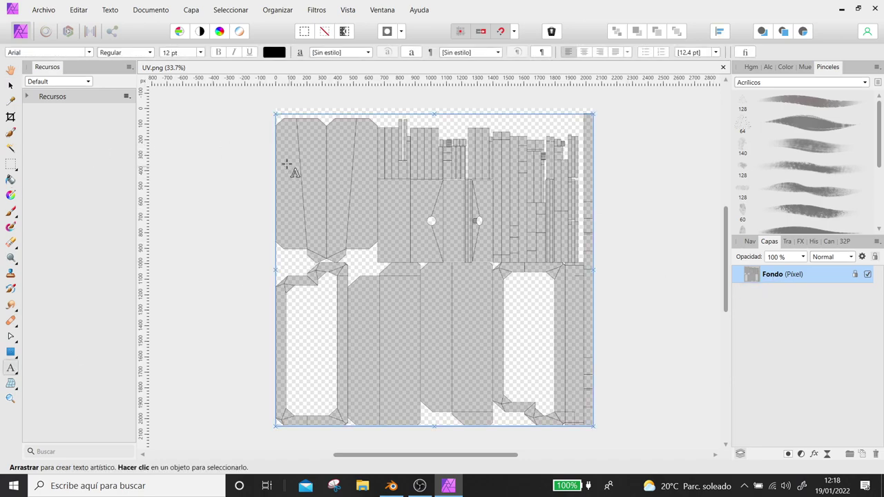
{"action": "left_click_drag", "start_coordinate": [286, 170], "coordinate": [306, 173]}
{"action": "type", "text": "HR-25"}
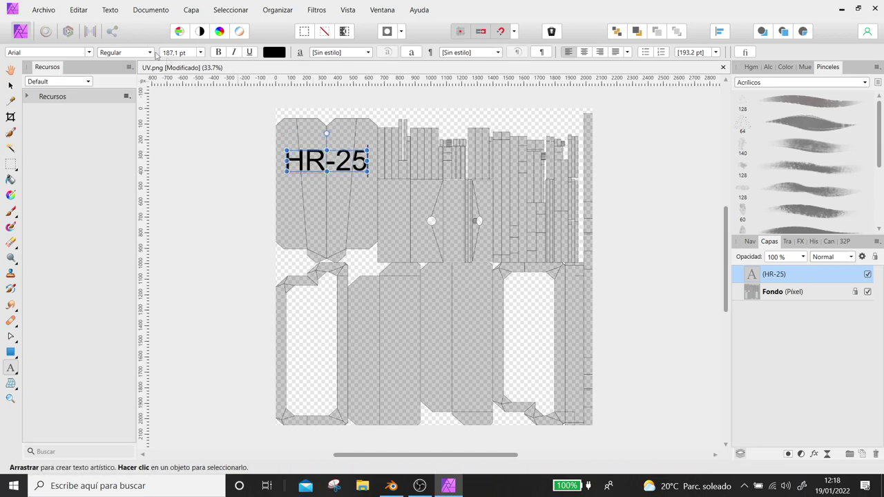
{"action": "triple_click", "coordinate": [335, 161]}
{"action": "left_click", "coordinate": [218, 52]}
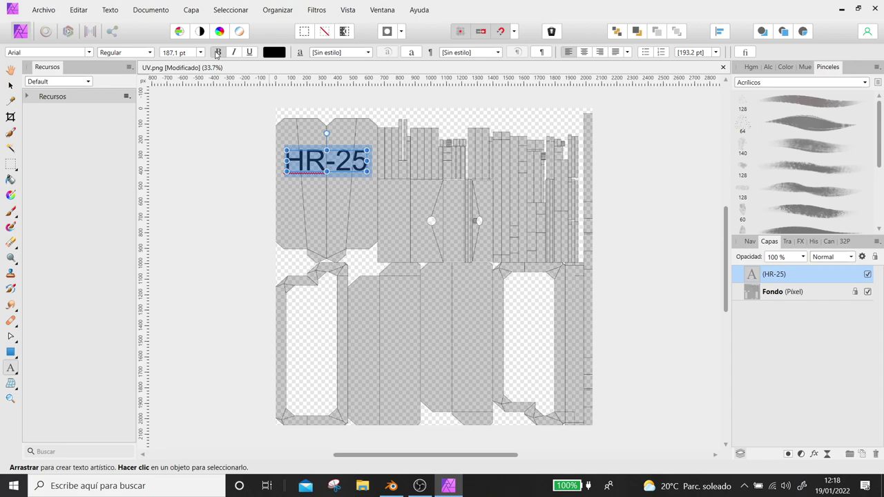
{"action": "key", "text": "Escape"}
{"action": "mouse_move", "coordinate": [301, 172]}
{"action": "left_mouse_down"}
{"action": "mouse_move", "coordinate": [294, 186]}
{"action": "mouse_move", "coordinate": [354, 182]}
{"action": "left_mouse_up"}
- Duplicate the HR-25 label, select the copy, and add a new empty pixel layer
{"action": "key", "text": "ctrl+j"}
{"action": "left_click", "coordinate": [212, 202]}
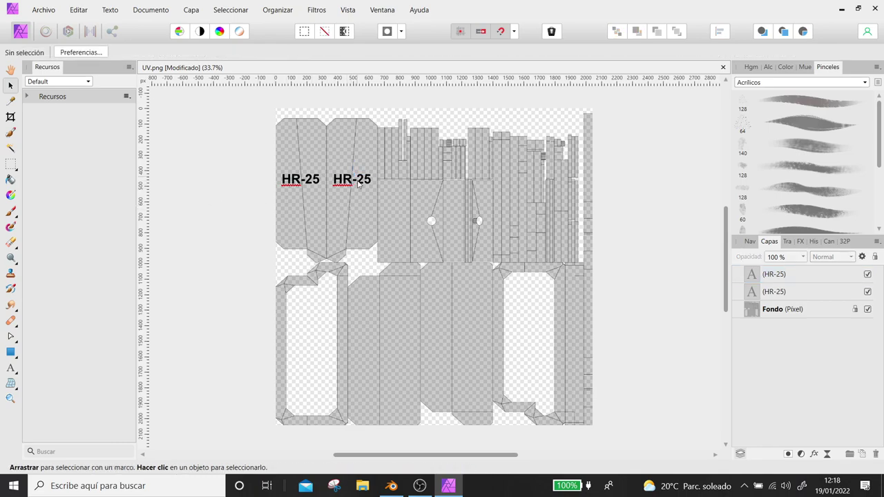
{"action": "left_click", "coordinate": [357, 184]}
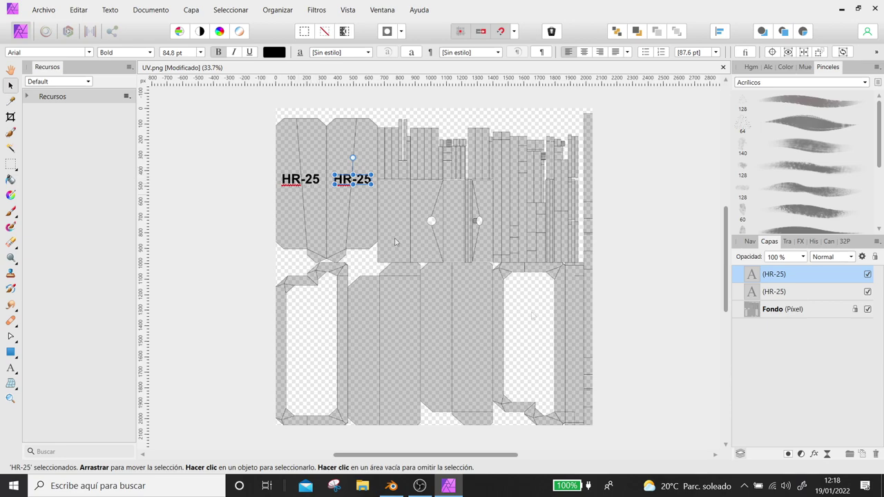
{"action": "left_click", "coordinate": [861, 454]}
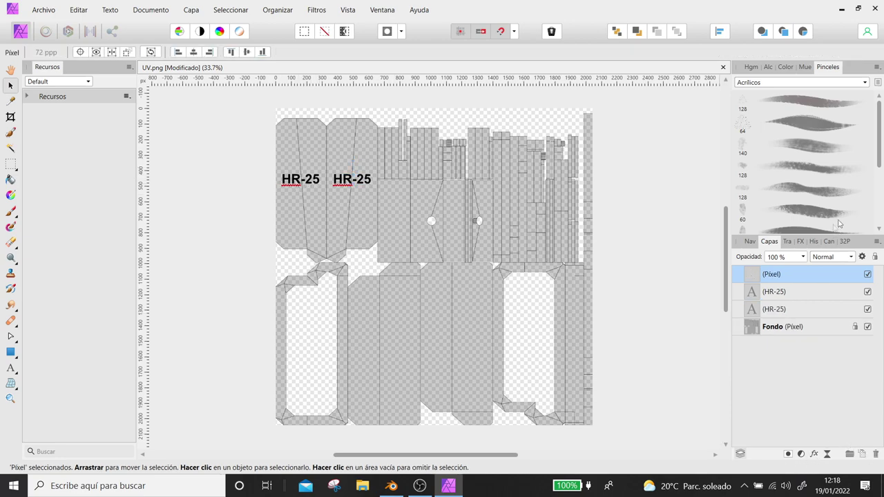
- Move the new pixel layer below the background, hide the UV image, and select both labels
{"action": "left_click_drag", "start_coordinate": [782, 277], "coordinate": [770, 366]}
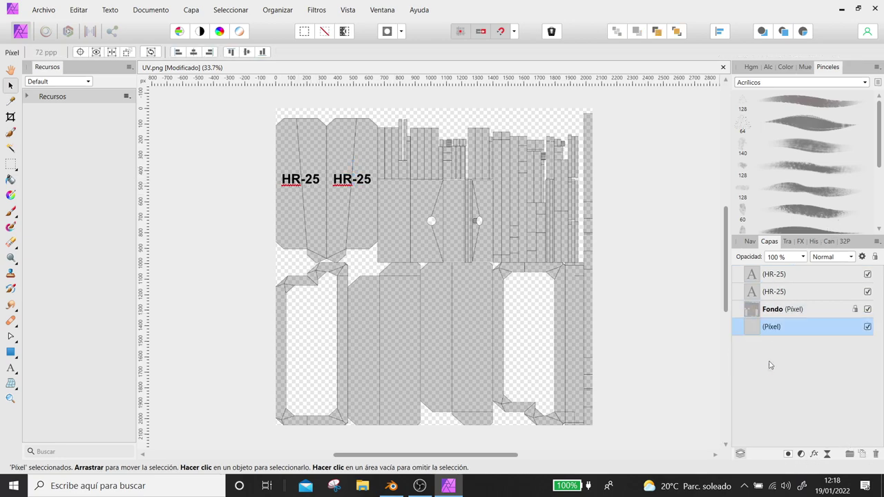
{"action": "left_click", "coordinate": [868, 309]}
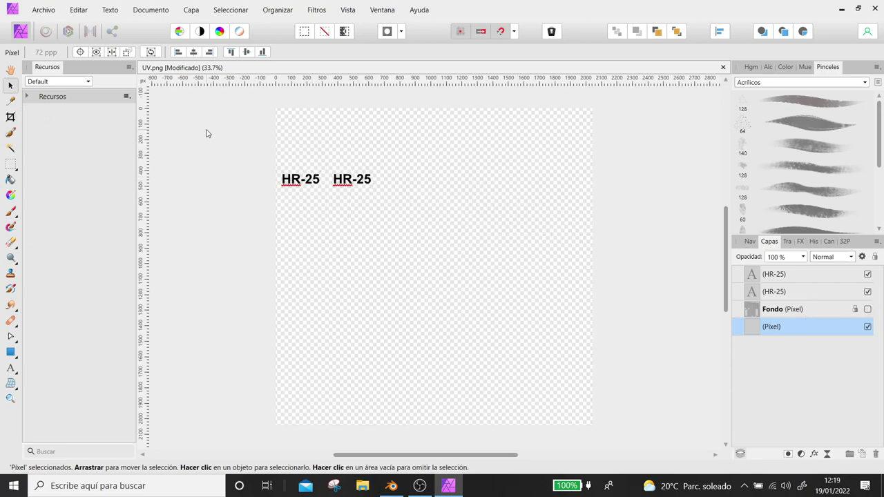
{"action": "left_click_drag", "start_coordinate": [206, 131], "coordinate": [409, 212]}
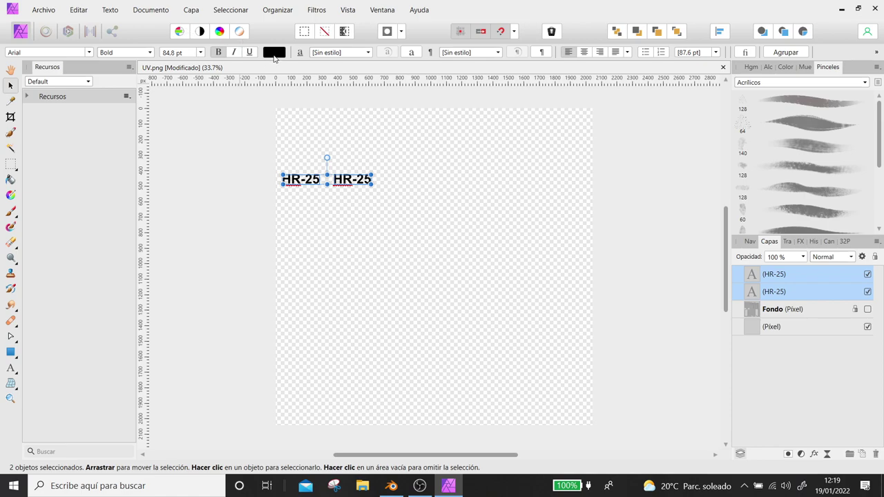
- Set both HR-25 labels' text colour to white using the Tono colour mode
{"action": "left_click", "coordinate": [274, 54]}
{"action": "left_click", "coordinate": [215, 94]}
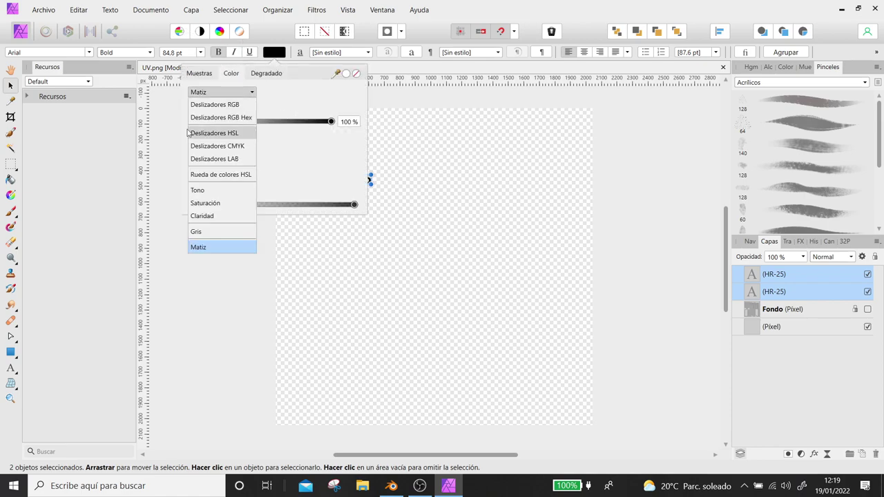
{"action": "left_click", "coordinate": [198, 191]}
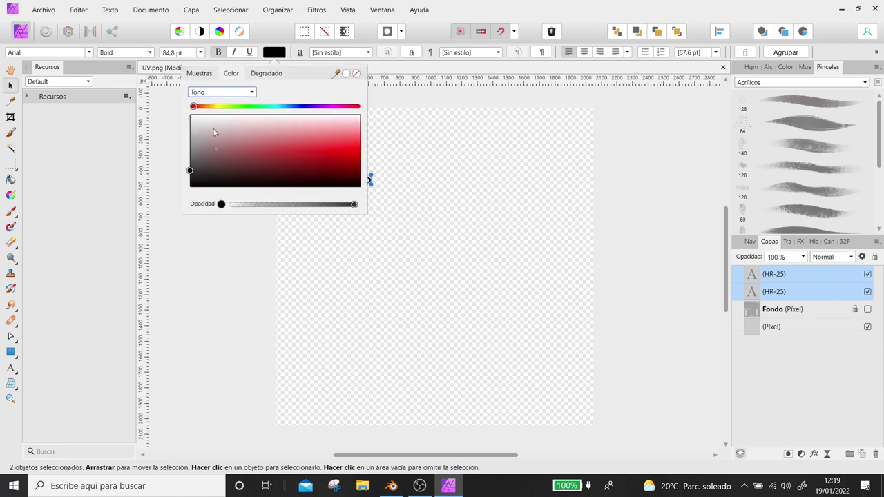
{"action": "left_click", "coordinate": [234, 91]}
{"action": "left_click", "coordinate": [229, 93]}
{"action": "left_click", "coordinate": [191, 115]}
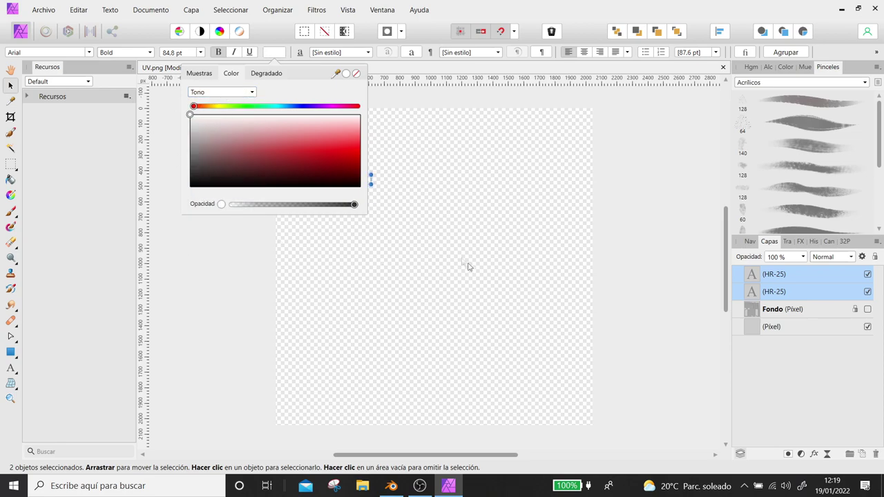
{"action": "left_click", "coordinate": [572, 239]}
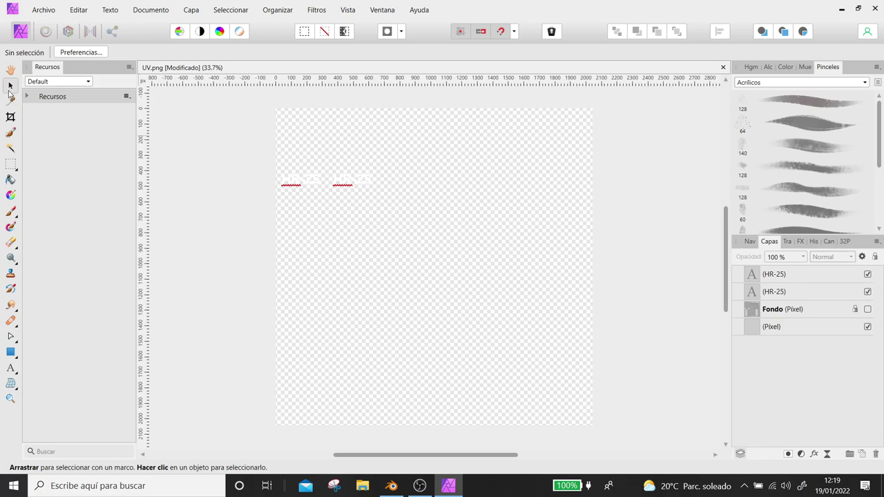
{"action": "left_click", "coordinate": [11, 353]}
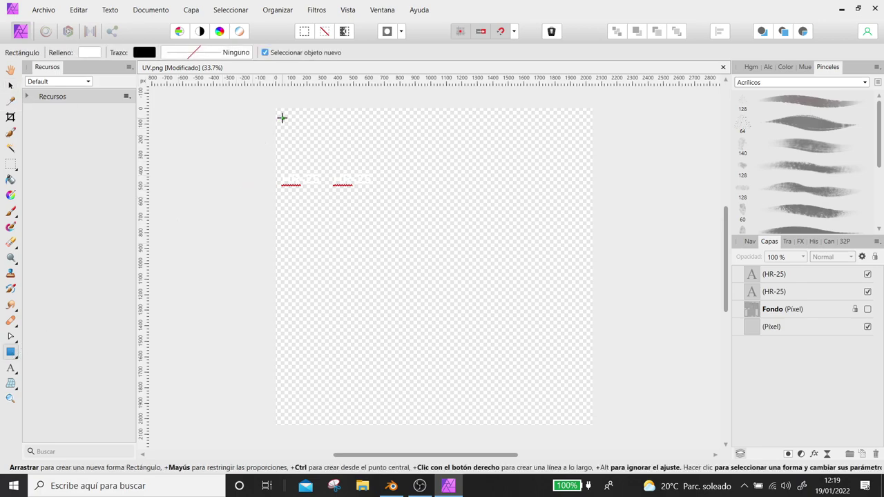
- Draw a full-canvas black rectangle behind the HR-25 labels and open Archivo > Exportar
{"action": "left_click_drag", "start_coordinate": [275, 109], "coordinate": [590, 427]}
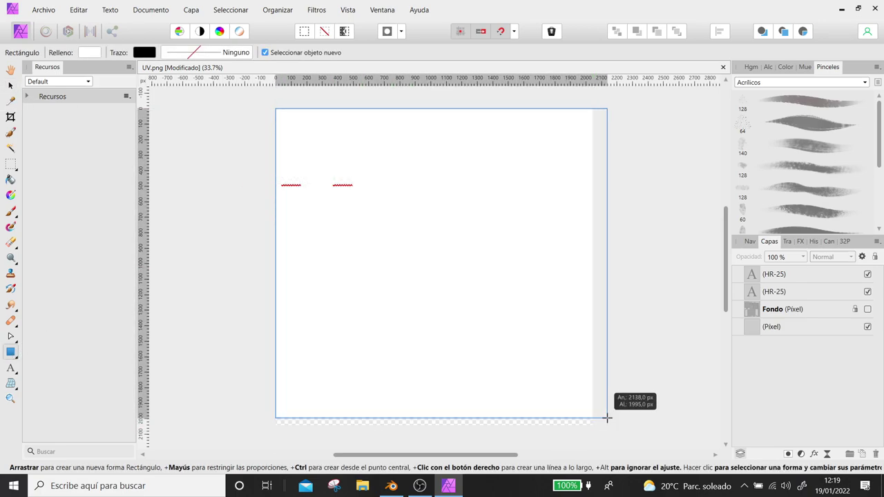
{"action": "left_click_drag", "start_coordinate": [589, 428], "coordinate": [593, 427]}
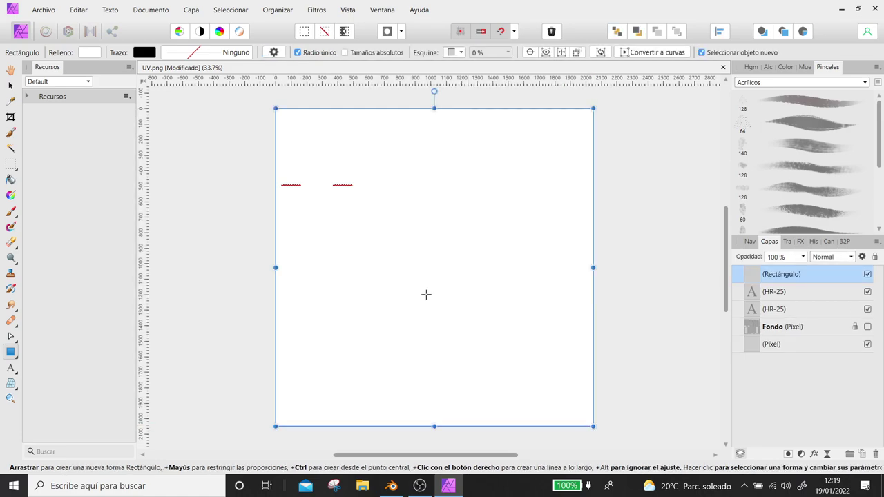
{"action": "left_click", "coordinate": [89, 53]}
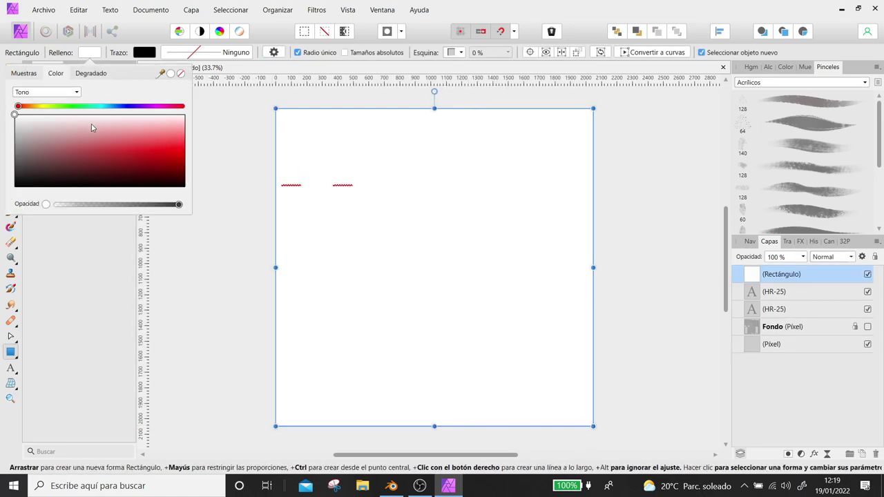
{"action": "left_click_drag", "start_coordinate": [92, 127], "coordinate": [184, 186]}
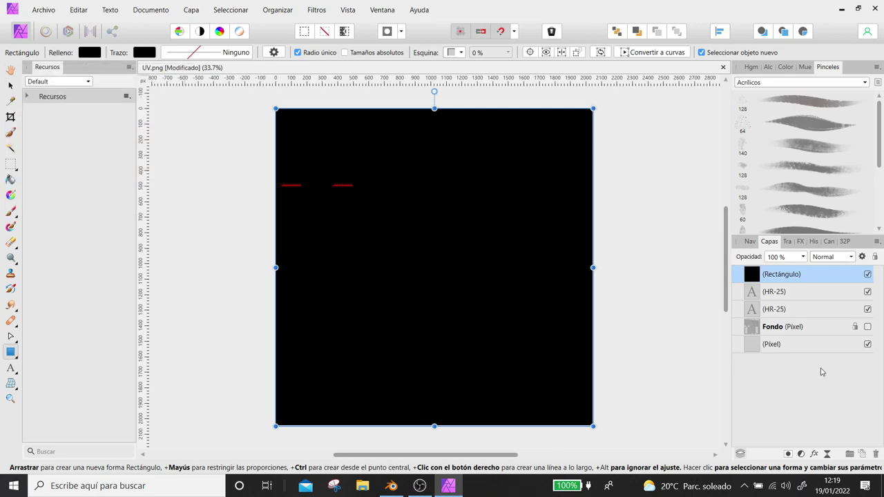
{"action": "left_click_drag", "start_coordinate": [783, 277], "coordinate": [770, 349]}
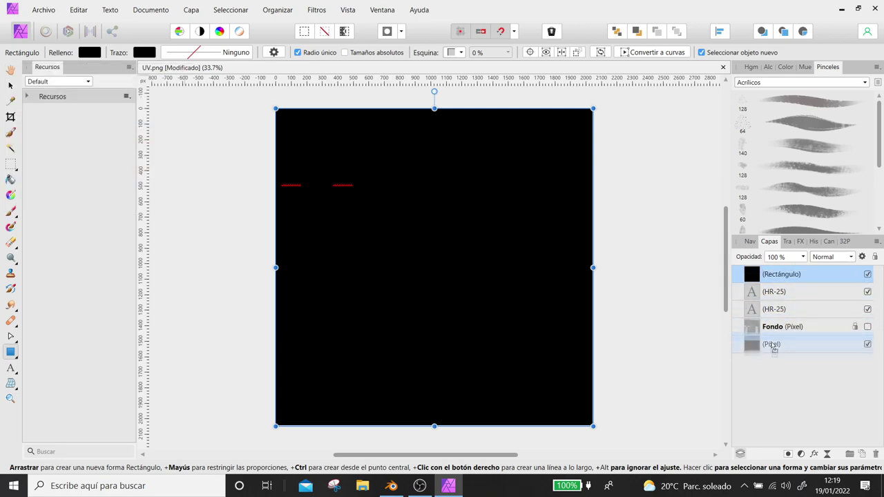
{"action": "left_click", "coordinate": [44, 10]}
{"action": "left_click", "coordinate": [52, 279]}
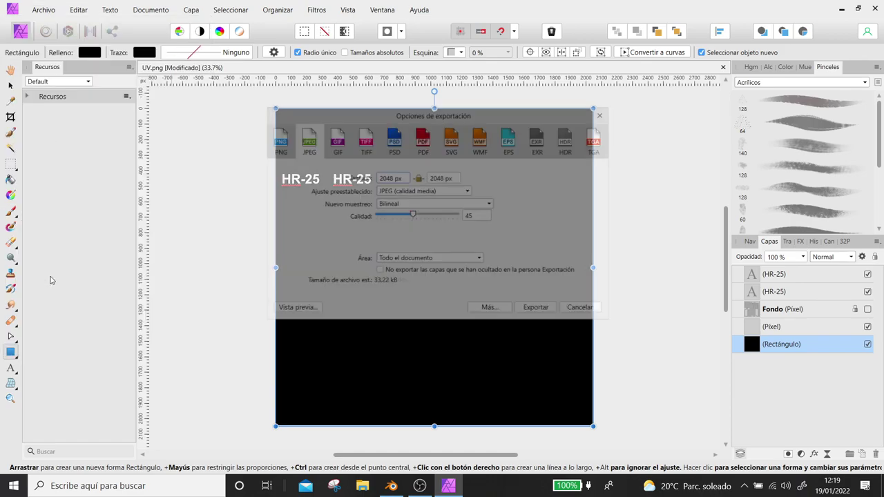
- Export the black HR-25 label design as the JPEG PEGATINAS in GRANANDA, then return to Blender
{"action": "left_click", "coordinate": [538, 309]}
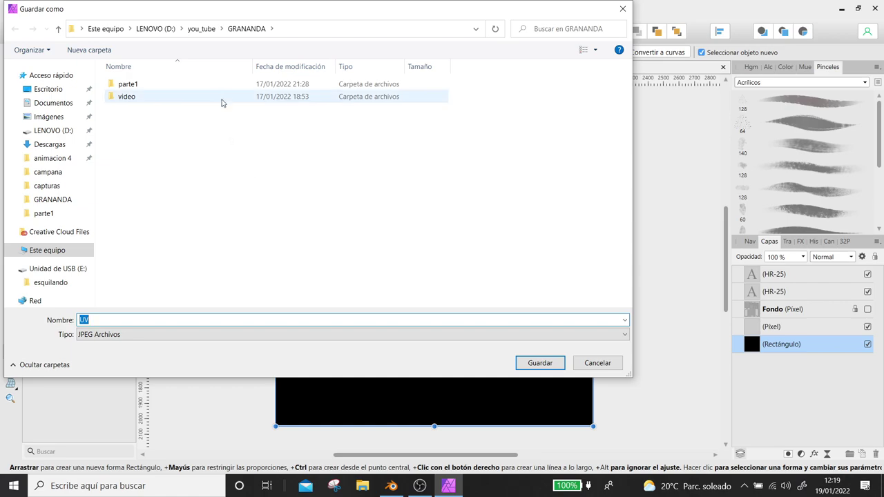
{"action": "type", "text": "LE"}
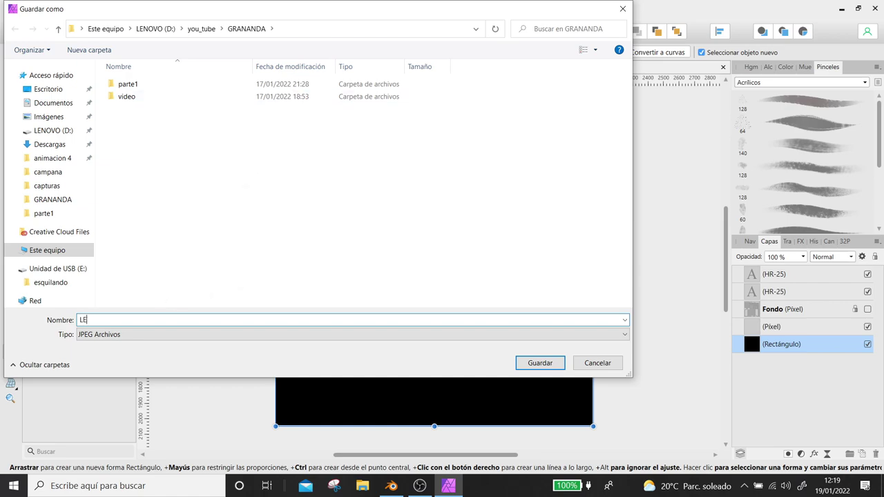
{"action": "type", "text": "TPEGATINAS"}
{"action": "left_click", "coordinate": [525, 361]}
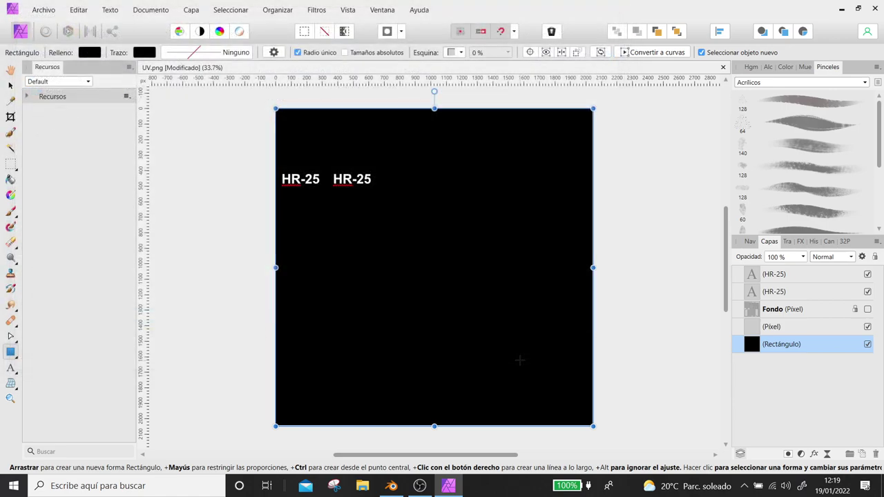
{"action": "left_click", "coordinate": [392, 486]}
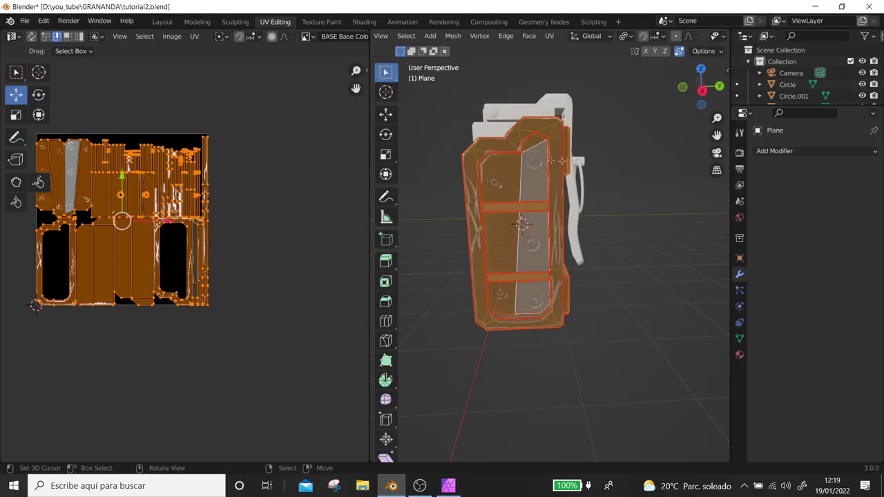
- In Shading, move Material Output right and duplicate the Mix Shader onto its input link
{"action": "left_click", "coordinate": [366, 22]}
{"action": "mouse_move", "coordinate": [560, 361]}
{"action": "middle_mouse_down"}
{"action": "mouse_move", "coordinate": [430, 336]}
{"action": "mouse_move", "coordinate": [318, 358]}
{"action": "middle_mouse_up"}
{"action": "scroll", "coordinate": [398, 357], "scroll_direction": "up", "scroll_amount": 1}
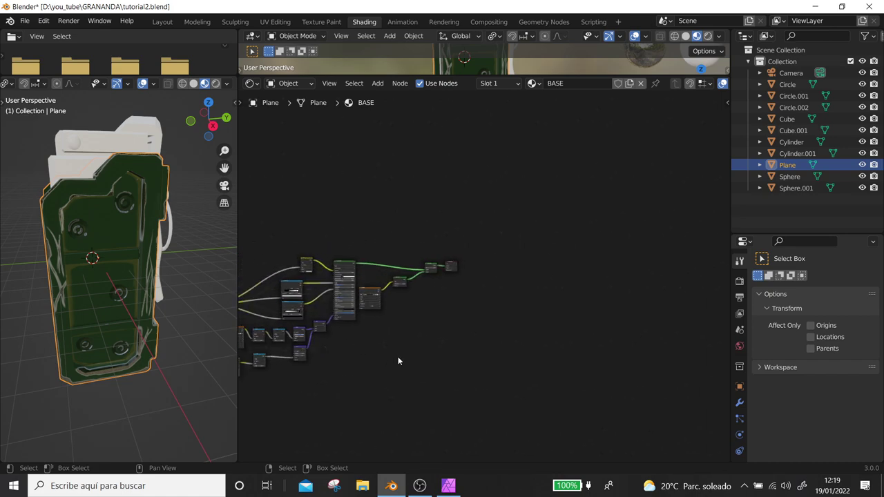
{"action": "scroll", "coordinate": [398, 357], "scroll_direction": "down", "scroll_amount": 1}
{"action": "left_click_drag", "start_coordinate": [435, 261], "coordinate": [551, 253]}
{"action": "left_click", "coordinate": [402, 262]}
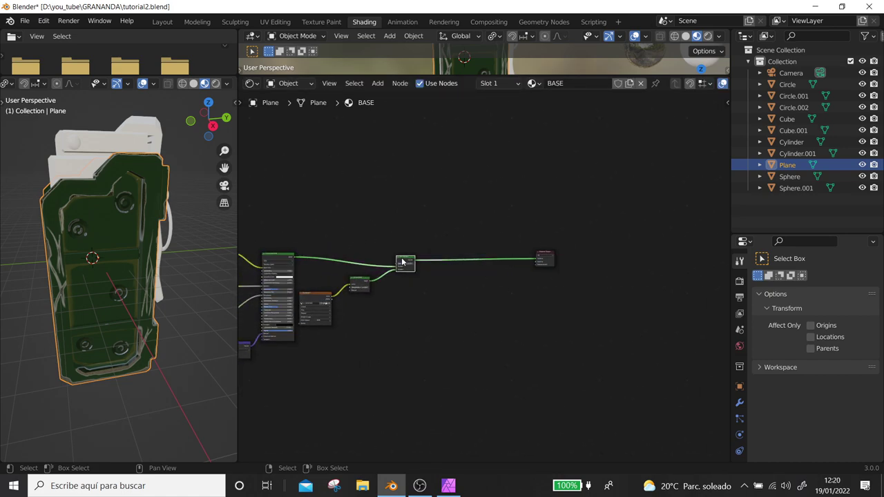
{"action": "key", "text": "shift+d"}
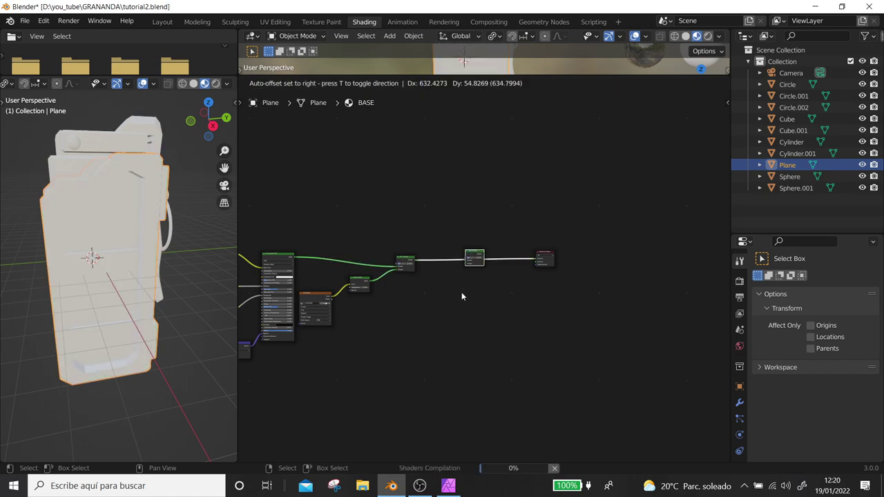
{"action": "left_click", "coordinate": [461, 296]}
{"action": "scroll", "coordinate": [414, 290], "scroll_direction": "up", "scroll_amount": 3}
{"action": "key", "text": "shift+a"}
{"action": "mouse_move", "coordinate": [283, 257]}
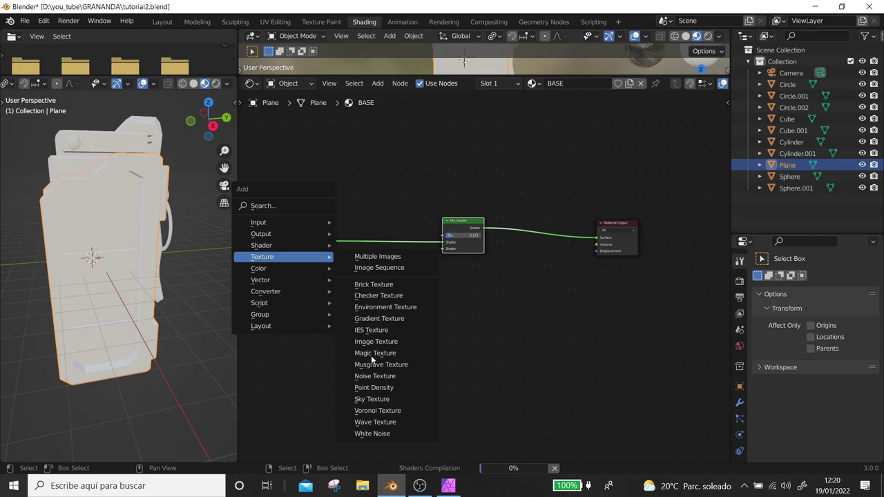
- Add an Image Texture loading PEGATINAS.jpg and connect its Color to the second Mix Shader
{"action": "left_click", "coordinate": [374, 341]}
{"action": "left_click", "coordinate": [298, 302]}
{"action": "left_click", "coordinate": [343, 328]}
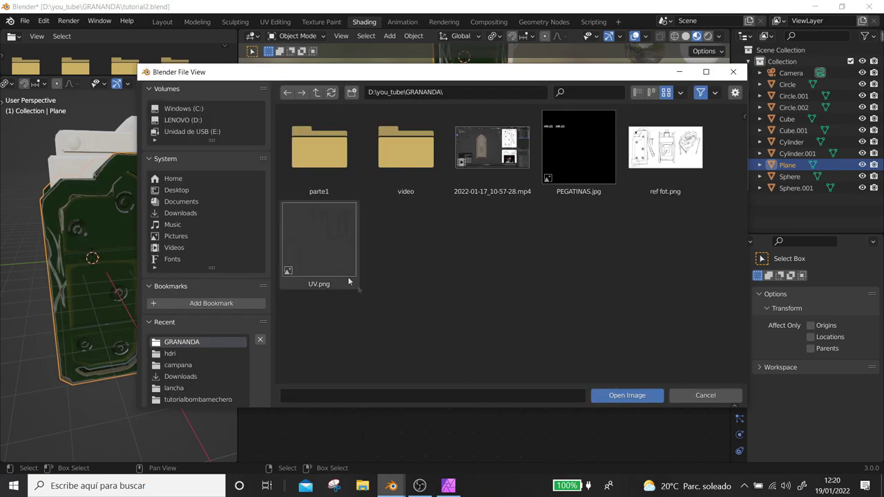
{"action": "double_click", "coordinate": [594, 161]}
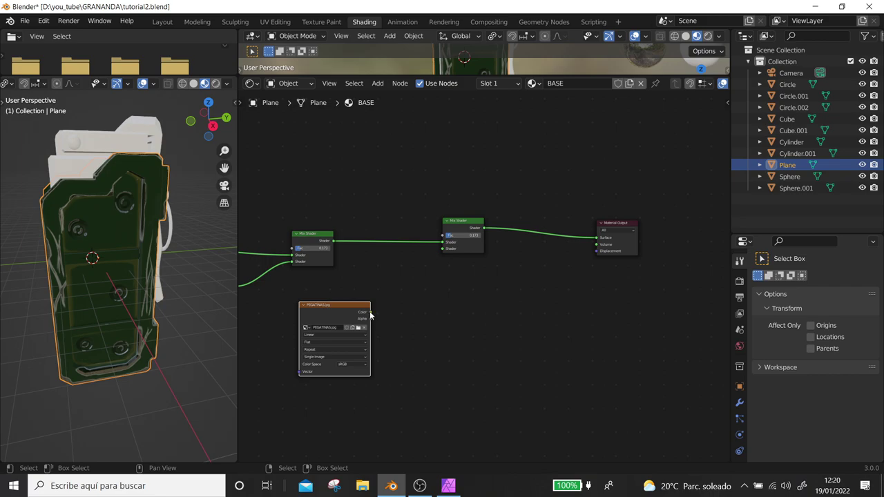
{"action": "left_click_drag", "start_coordinate": [370, 315], "coordinate": [442, 249]}
{"action": "middle_click_drag", "start_coordinate": [89, 312], "coordinate": [86, 264]}
- Orbit to inspect the applied label, then nudge both HR-25 labels upward in Affinity Photo
{"action": "scroll", "coordinate": [105, 273], "scroll_direction": "up", "scroll_amount": 5}
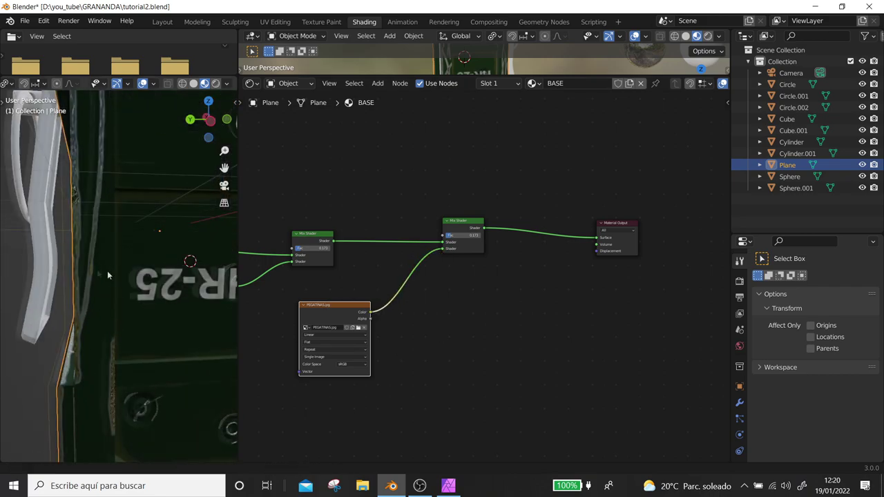
{"action": "scroll", "coordinate": [107, 271], "scroll_direction": "down", "scroll_amount": 3}
{"action": "middle_click_drag", "start_coordinate": [108, 271], "coordinate": [77, 255]}
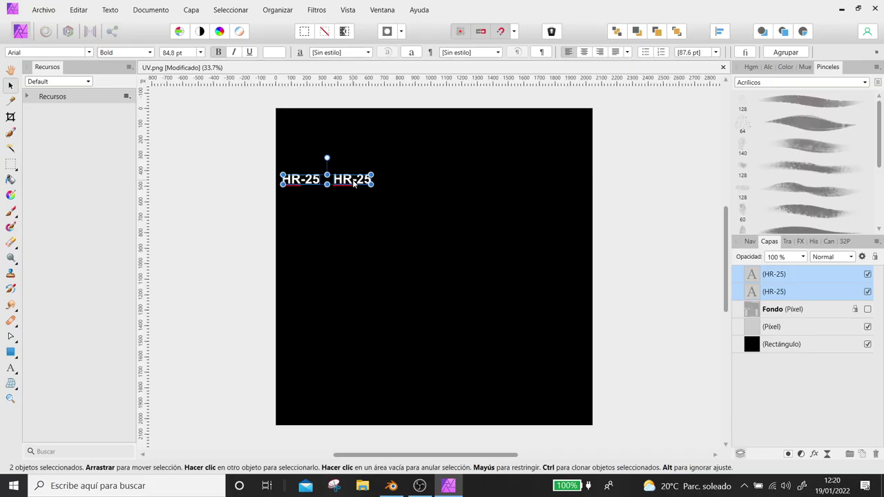
{"action": "key", "text": "g"}
{"action": "key", "text": "Up"}
{"action": "key", "text": "Up"}
{"action": "key", "text": "Up"}
{"action": "key", "text": "Up"}
{"action": "key", "text": "Up"}
{"action": "key", "text": "Up"}
{"action": "key", "text": "Up"}
{"action": "key", "text": "Up"}
{"action": "key", "text": "Up"}
{"action": "key", "text": "Up"}
{"action": "key", "text": "Up"}
{"action": "key", "text": "Up"}
{"action": "key", "text": "Up"}
{"action": "key", "text": "Up"}
{"action": "key", "text": "Up"}
{"action": "key", "text": "Up"}
{"action": "key", "text": "Up"}
{"action": "key", "text": "Up"}
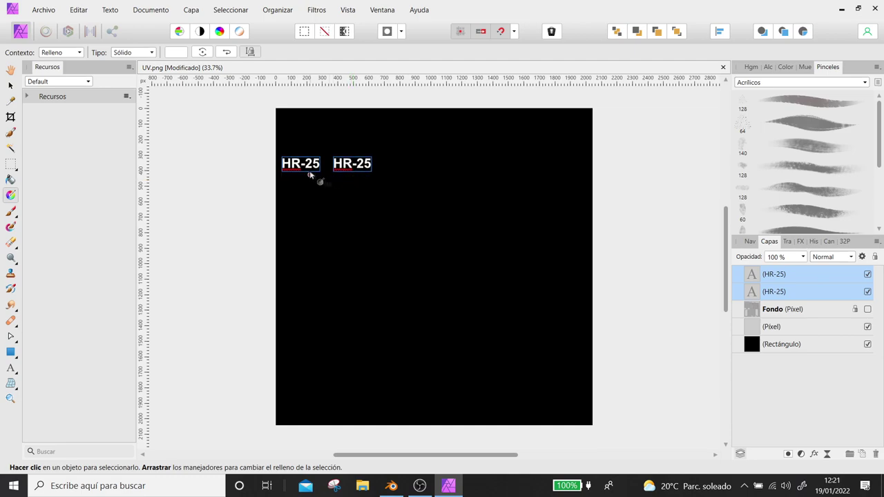
- Flip the left and right HR-25 labels horizontally
{"action": "left_click", "coordinate": [302, 166]}
{"action": "left_click", "coordinate": [11, 85]}
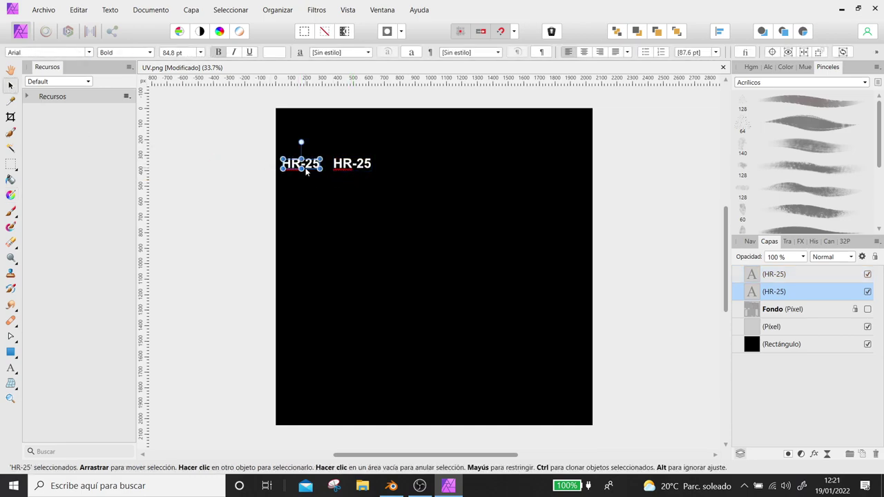
{"action": "right_click", "coordinate": [306, 172]}
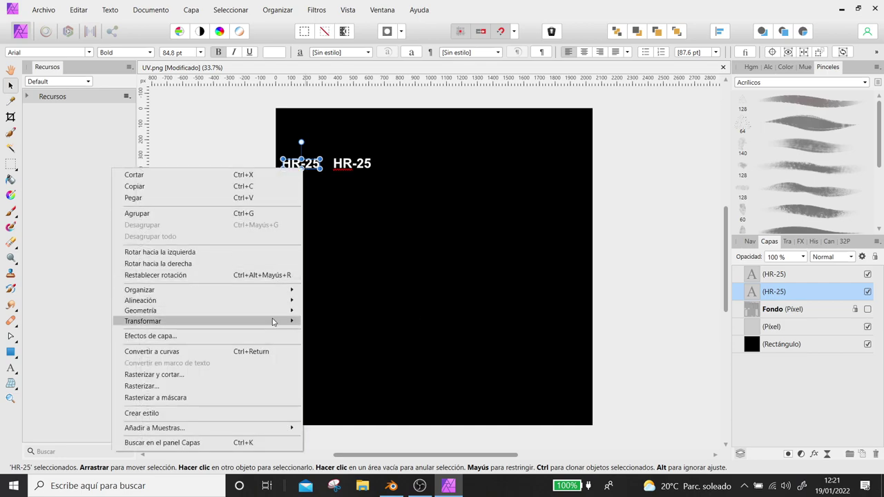
{"action": "left_click", "coordinate": [342, 349]}
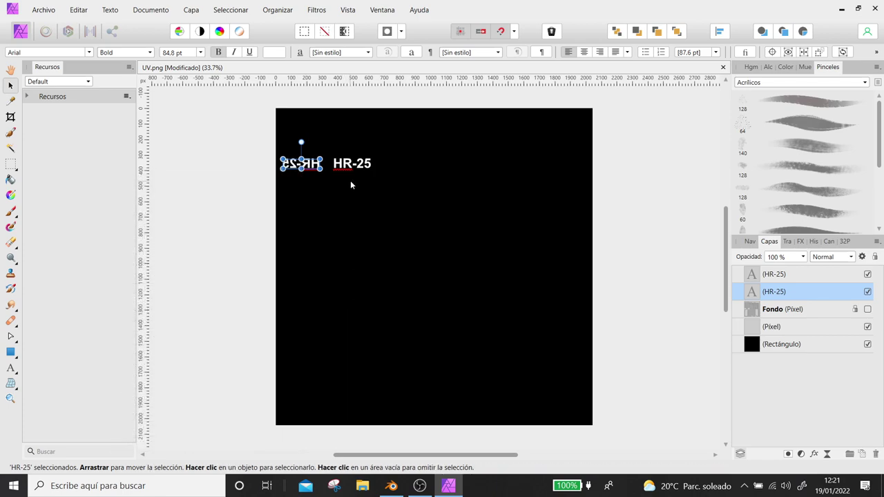
{"action": "left_click", "coordinate": [346, 168]}
{"action": "right_click", "coordinate": [344, 166]}
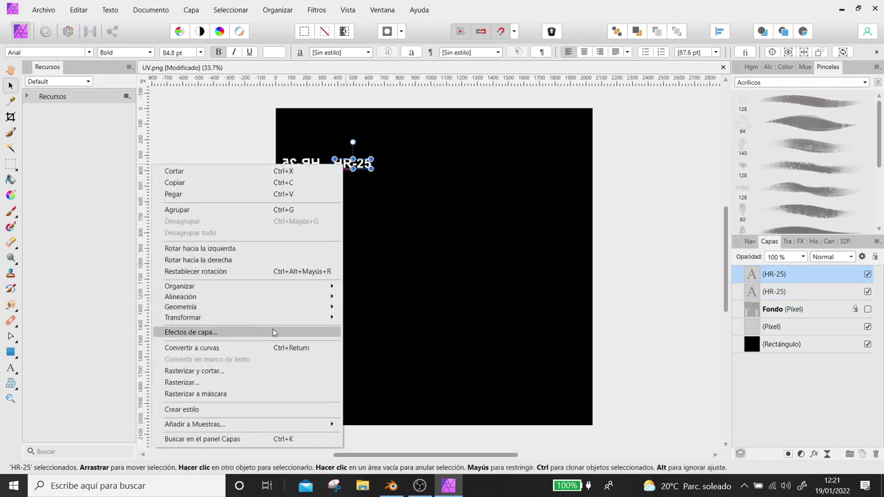
{"action": "mouse_move", "coordinate": [182, 317]}
{"action": "left_click", "coordinate": [108, 344]}
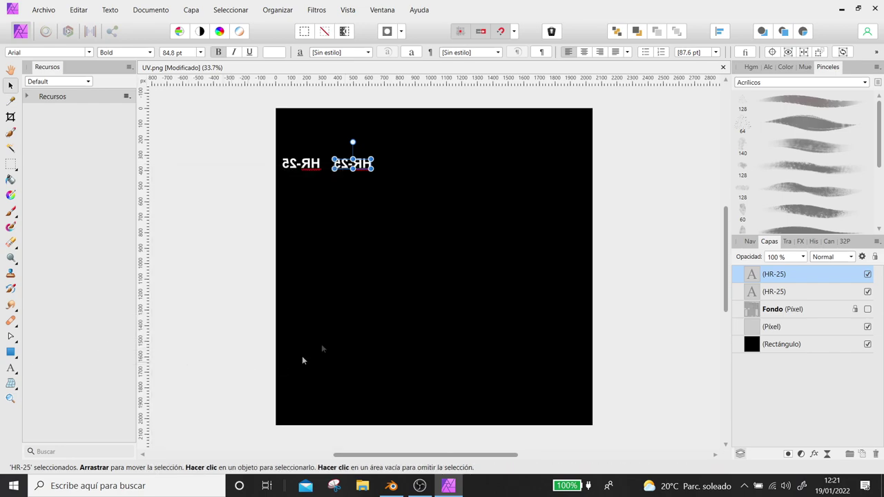
- Re-export the image as JPEG over PEGATINAS.jpg, confirming overwrite, and switch to Blender
{"action": "left_click", "coordinate": [43, 10]}
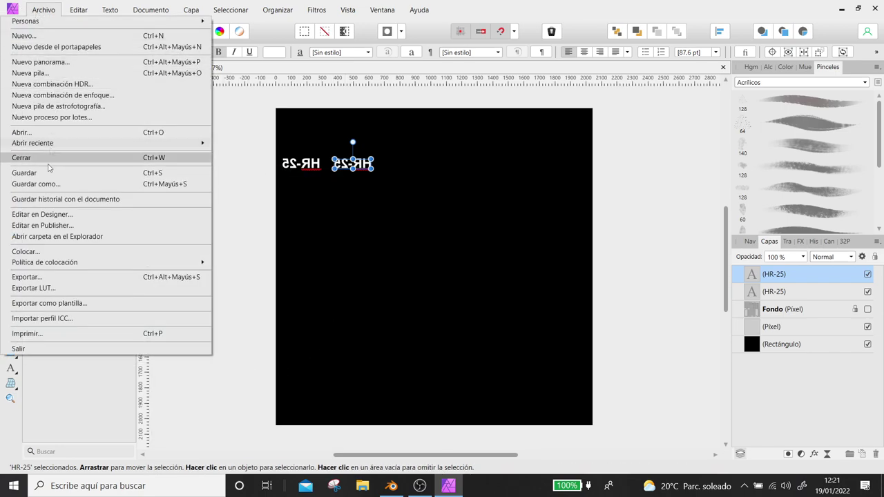
{"action": "left_click", "coordinate": [59, 278]}
{"action": "left_click", "coordinate": [537, 309]}
{"action": "left_click", "coordinate": [155, 110]}
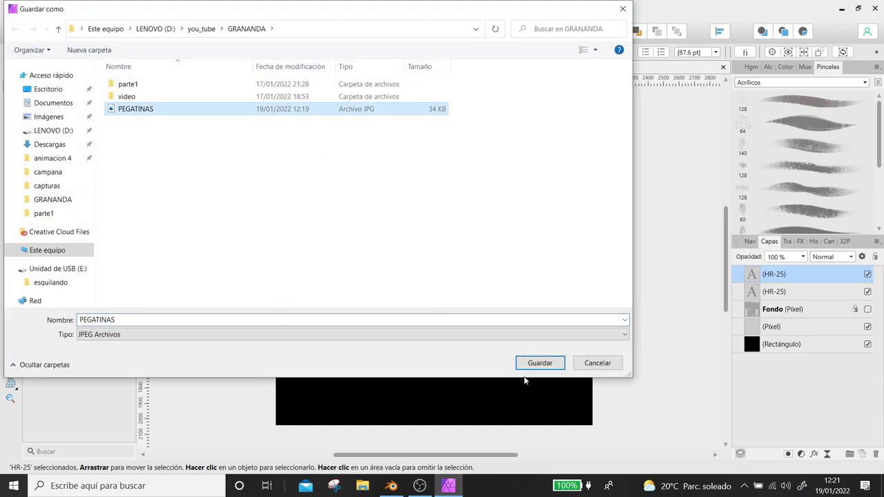
{"action": "left_click", "coordinate": [539, 363]}
{"action": "left_click", "coordinate": [473, 287]}
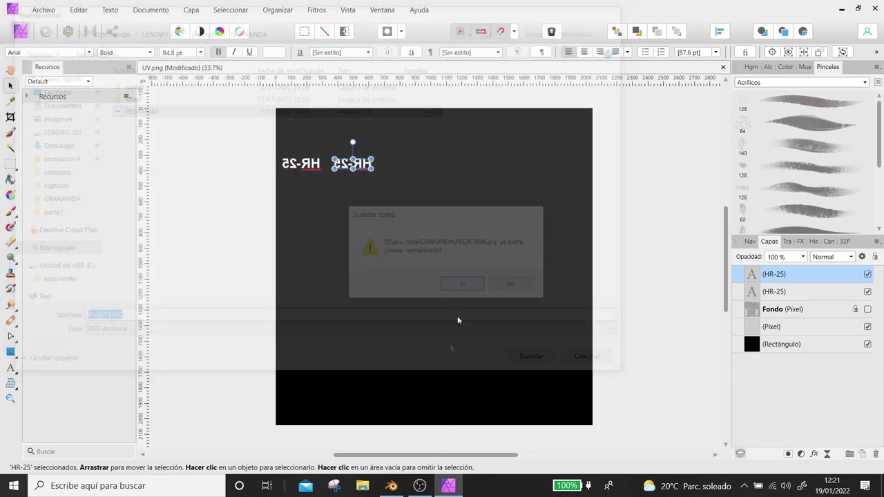
{"action": "key", "text": "alt+Tab"}
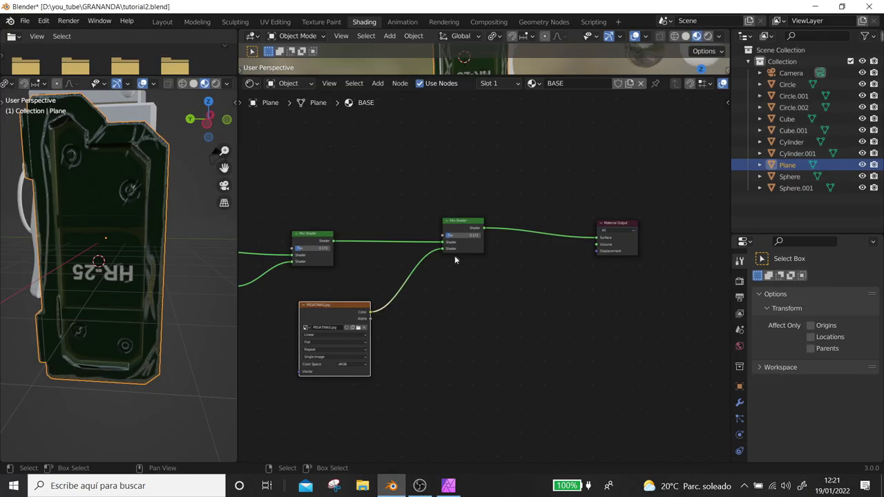
- Reload the re-exported PEGATINAS.jpg into the Image Texture node, then return to Affinity Photo
{"action": "left_click", "coordinate": [359, 328]}
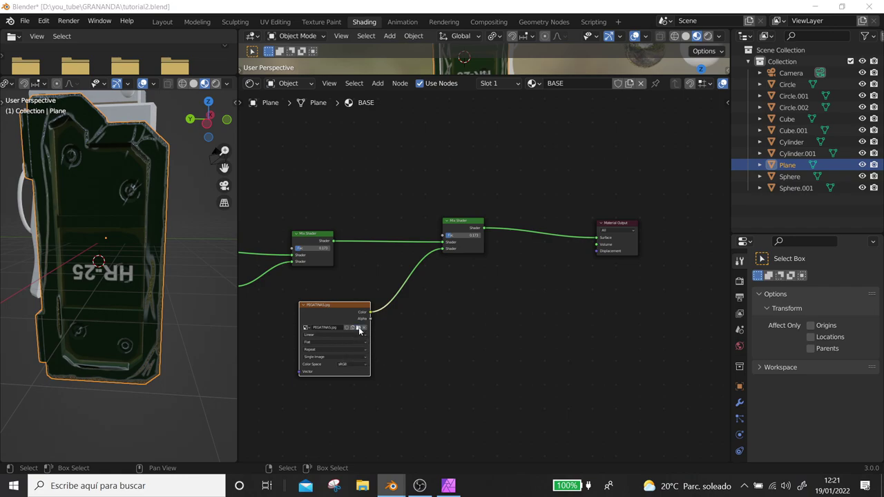
{"action": "double_click", "coordinate": [603, 150]}
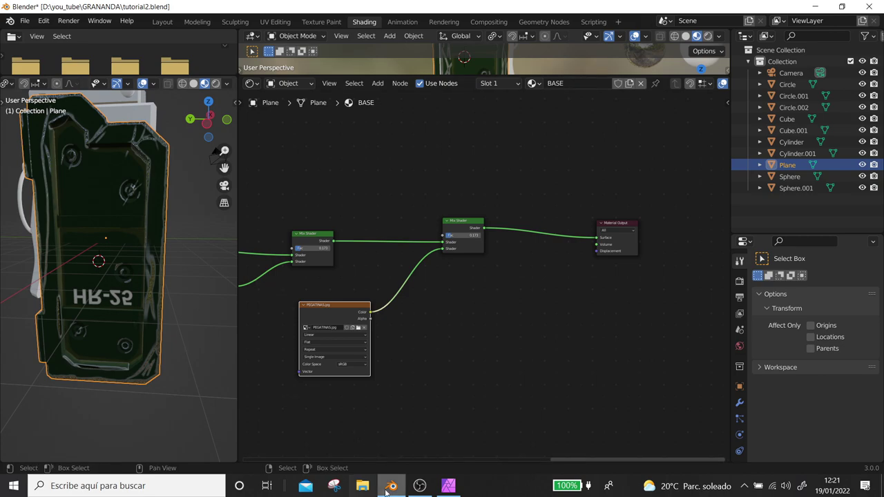
{"action": "left_click", "coordinate": [449, 487]}
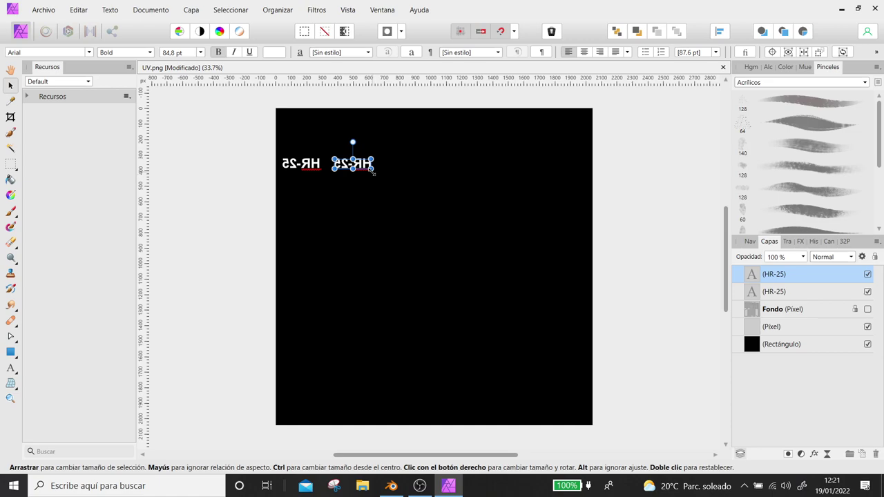
- Flip the second HR-25 label, overwrite PEGATINAS.jpg with a new export, and return to Blender
{"action": "right_click", "coordinate": [331, 168]}
{"action": "left_click", "coordinate": [44, 10]}
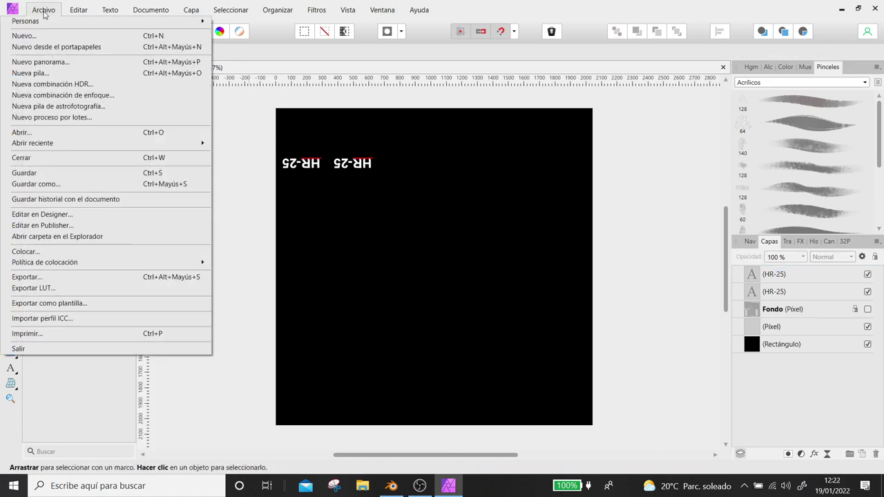
{"action": "left_click", "coordinate": [165, 276]}
{"action": "left_click", "coordinate": [533, 305]}
{"action": "left_click", "coordinate": [845, 361]}
{"action": "left_click", "coordinate": [460, 284]}
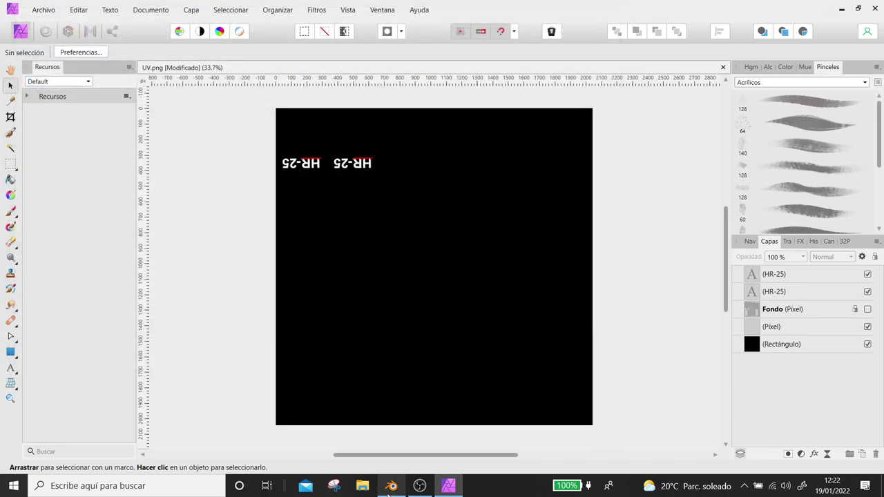
{"action": "left_click", "coordinate": [389, 488]}
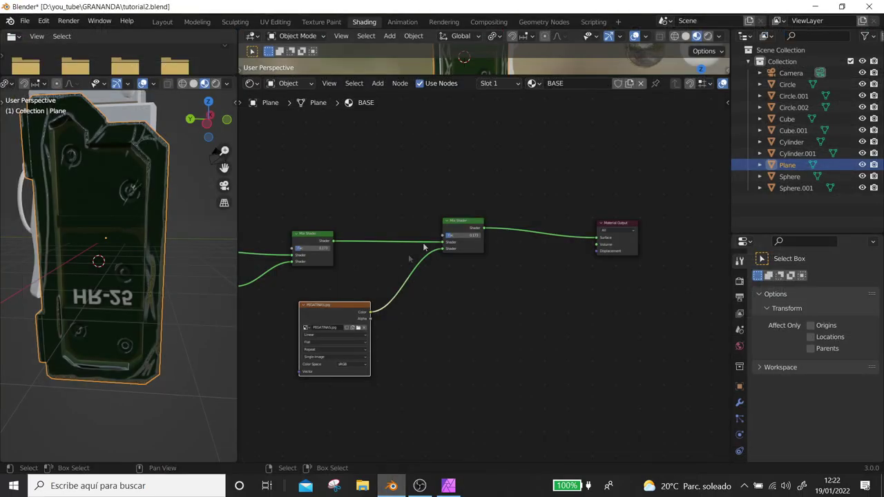
- Reload the updated PEGATINAS.jpg and orbit to check the HR-25 lettering on the device
{"action": "left_click", "coordinate": [358, 330]}
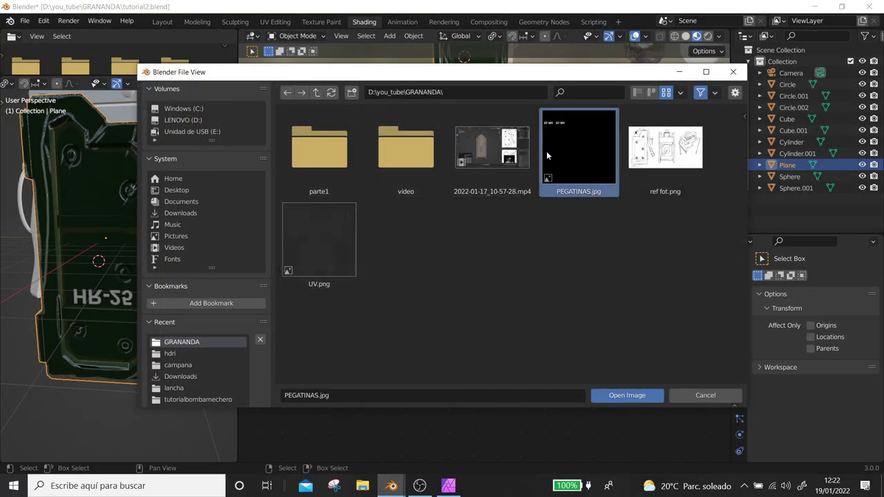
{"action": "double_click", "coordinate": [547, 152]}
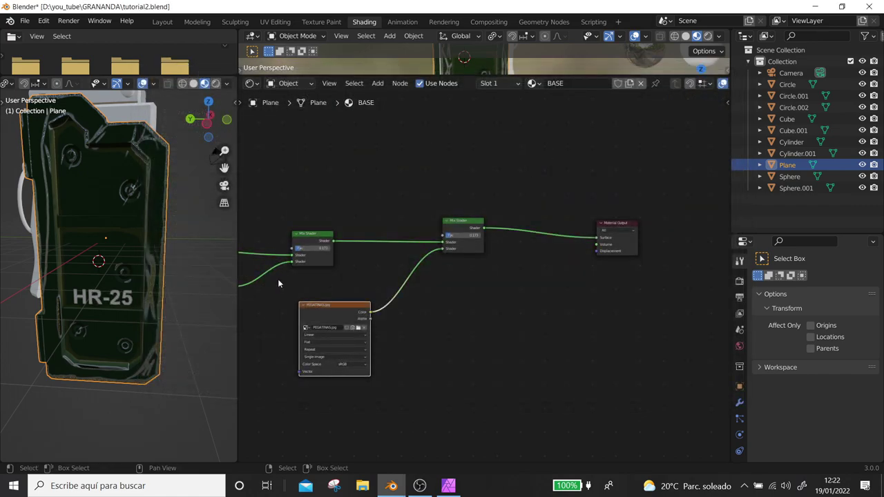
{"action": "scroll", "coordinate": [277, 279], "scroll_direction": "down", "scroll_amount": 1}
{"action": "mouse_move", "coordinate": [171, 273]}
{"action": "middle_mouse_down"}
{"action": "mouse_move", "coordinate": [178, 226]}
{"action": "mouse_move", "coordinate": [99, 234]}
{"action": "middle_mouse_up"}
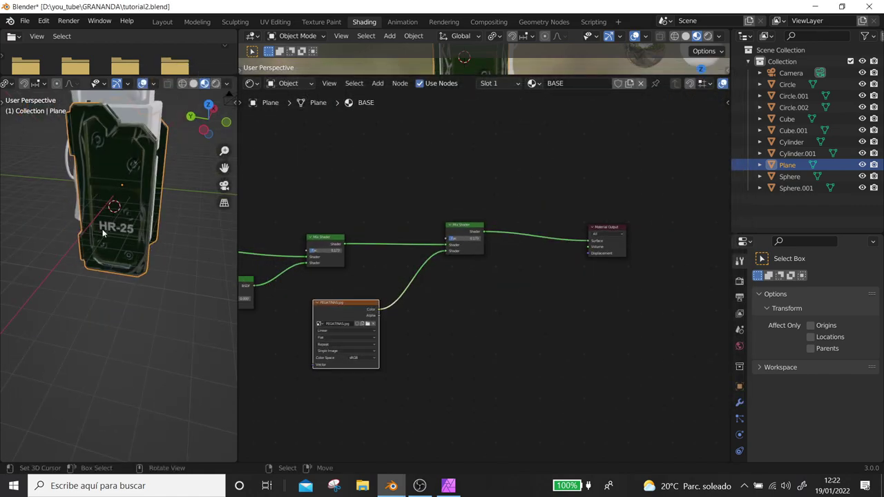
{"action": "scroll", "coordinate": [466, 275], "scroll_direction": "down", "scroll_amount": 2}
- Insert a ColorRamp into the second Mix Shader's factor and shift its black stop right
{"action": "middle_click_drag", "start_coordinate": [445, 282], "coordinate": [642, 230]}
{"action": "scroll", "coordinate": [418, 339], "scroll_direction": "down", "scroll_amount": 2}
{"action": "mouse_move", "coordinate": [419, 339]}
{"action": "middle_mouse_down"}
{"action": "mouse_move", "coordinate": [542, 282]}
{"action": "mouse_move", "coordinate": [505, 306]}
{"action": "middle_mouse_up"}
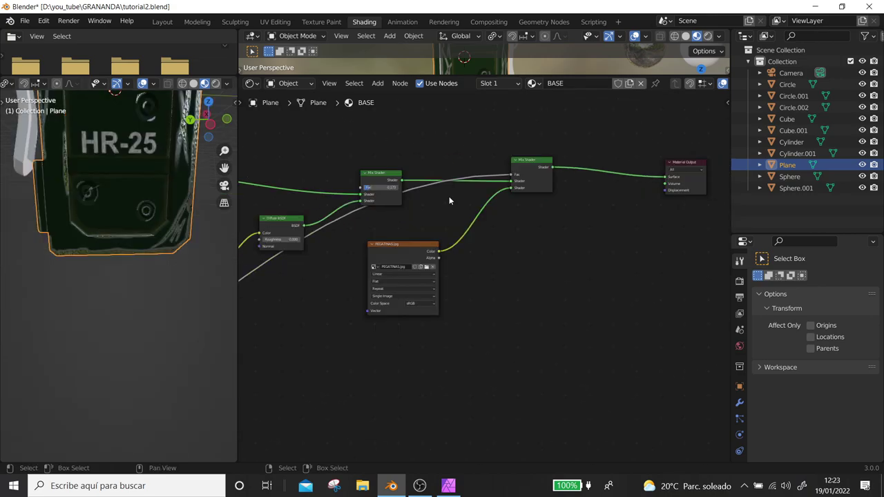
{"action": "scroll", "coordinate": [459, 211], "scroll_direction": "up", "scroll_amount": 1}
{"action": "key", "text": "shift+a"}
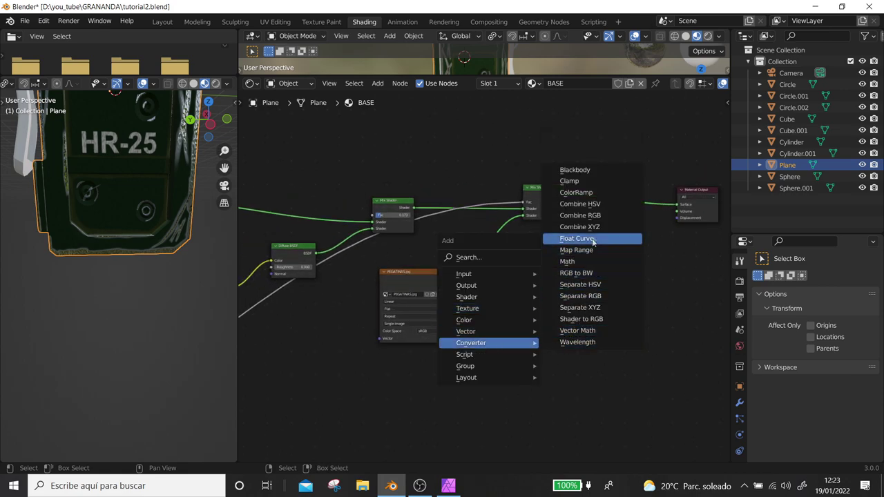
{"action": "left_click", "coordinate": [576, 192]}
{"action": "left_click", "coordinate": [461, 152]}
{"action": "left_click_drag", "start_coordinate": [468, 160], "coordinate": [465, 134]}
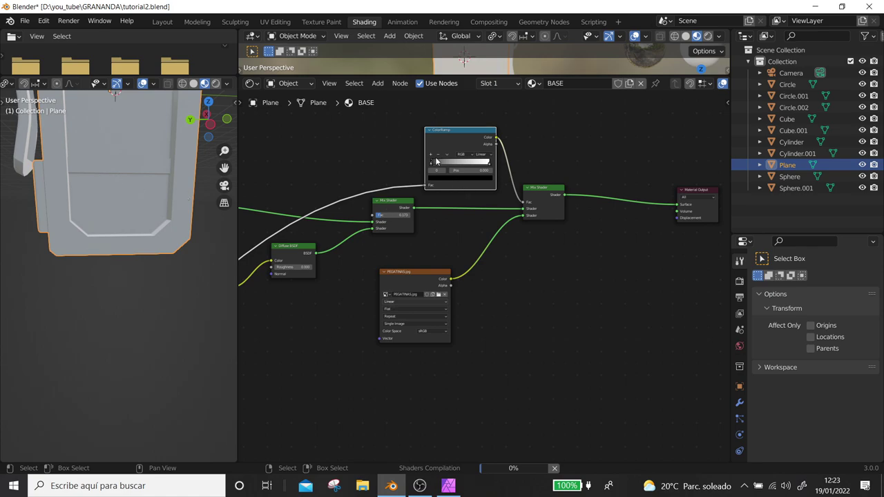
{"action": "left_click_drag", "start_coordinate": [432, 162], "coordinate": [441, 163]}
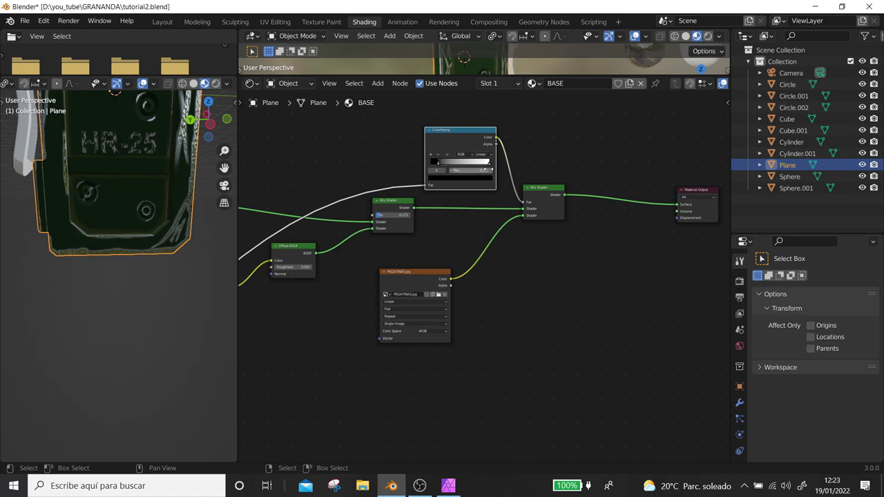
{"action": "mouse_move", "coordinate": [151, 240]}
{"action": "middle_mouse_down"}
{"action": "mouse_move", "coordinate": [162, 274]}
{"action": "mouse_move", "coordinate": [153, 258]}
{"action": "middle_mouse_up"}
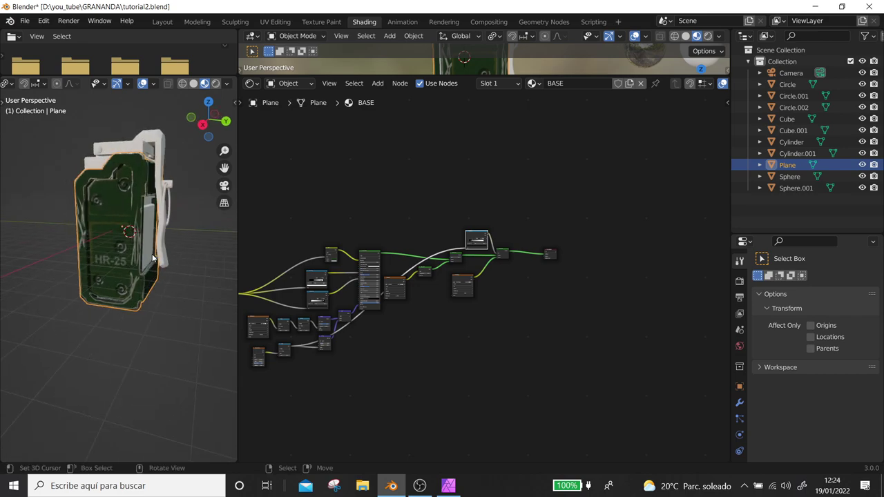
{"action": "middle_click_drag", "start_coordinate": [147, 253], "coordinate": [135, 237]}
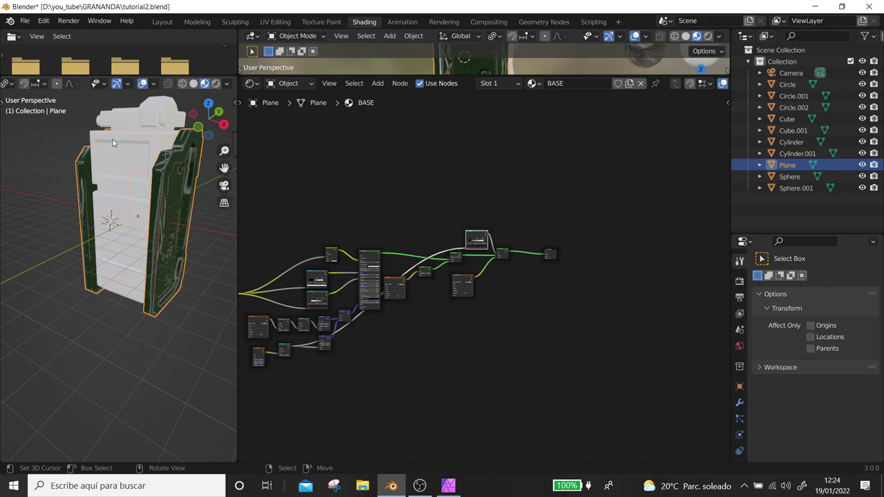
{"action": "middle_click_drag", "start_coordinate": [146, 209], "coordinate": [168, 179]}
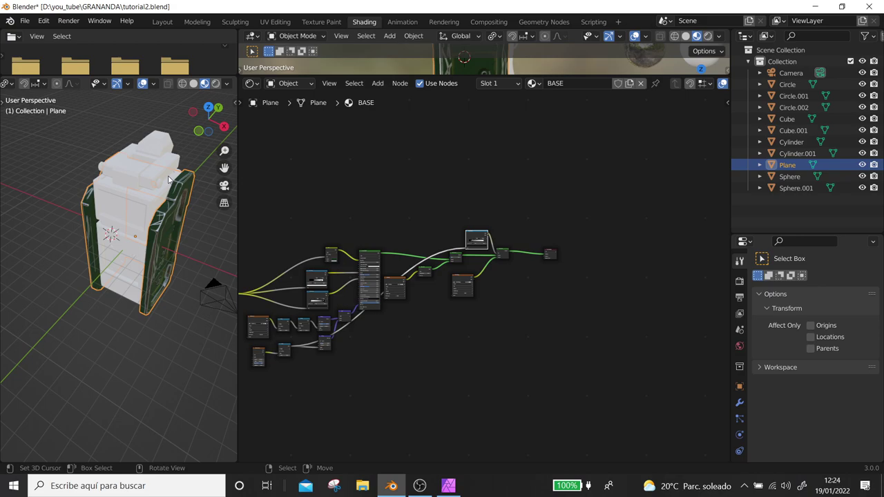
{"action": "middle_click_drag", "start_coordinate": [147, 198], "coordinate": [104, 198]}
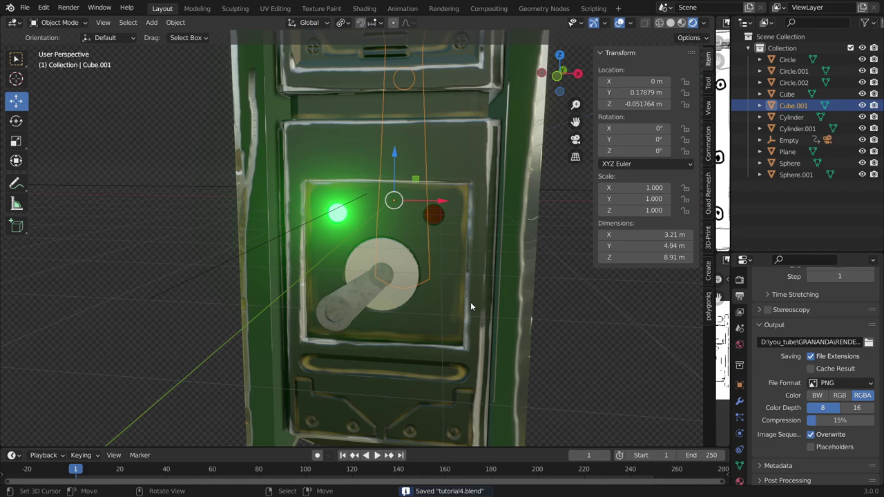
- Clear the selection and orbit around the device to inspect its front panel and green light
{"action": "scroll", "coordinate": [471, 302], "scroll_direction": "down", "scroll_amount": 4}
{"action": "scroll", "coordinate": [491, 294], "scroll_direction": "down", "scroll_amount": 2}
{"action": "middle_click_drag", "start_coordinate": [491, 294], "coordinate": [422, 321]}
{"action": "left_click", "coordinate": [480, 325]}
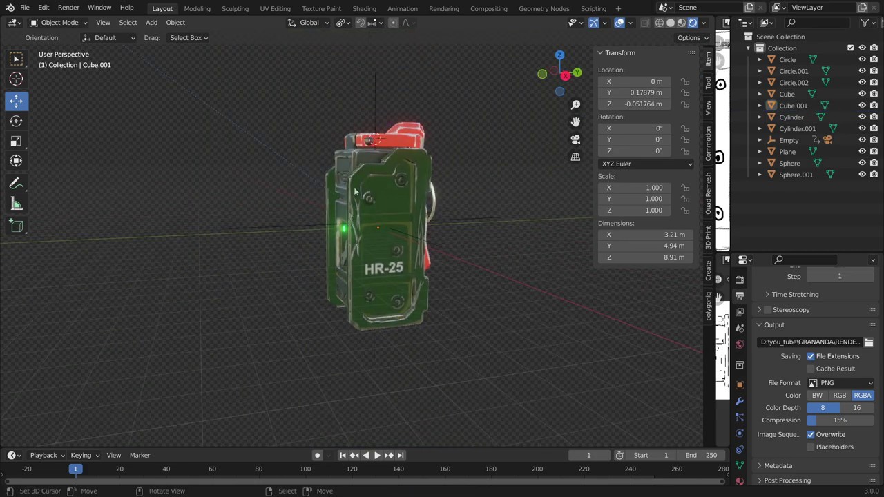
{"action": "mouse_move", "coordinate": [431, 301]}
{"action": "middle_mouse_down"}
{"action": "mouse_move", "coordinate": [459, 226]}
{"action": "mouse_move", "coordinate": [421, 219]}
{"action": "middle_mouse_up"}
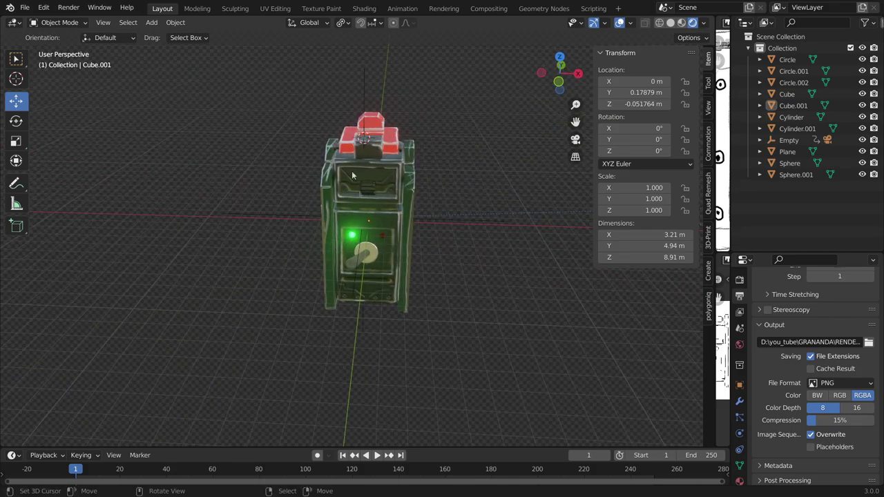
{"action": "scroll", "coordinate": [366, 193], "scroll_direction": "up", "scroll_amount": 3}
{"action": "middle_click_drag", "start_coordinate": [381, 175], "coordinate": [390, 229]}
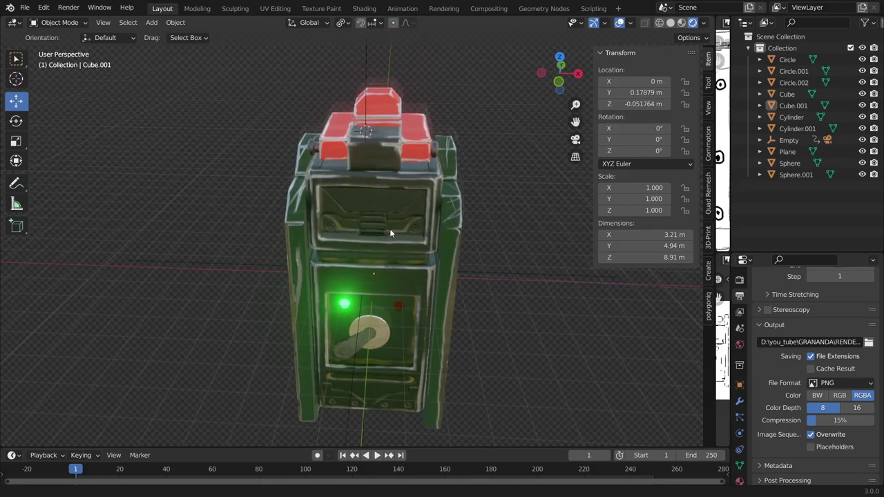
{"action": "scroll", "coordinate": [389, 276], "scroll_direction": "up", "scroll_amount": 2}
{"action": "scroll", "coordinate": [387, 281], "scroll_direction": "up", "scroll_amount": 4}
{"action": "middle_click_drag", "start_coordinate": [387, 281], "coordinate": [355, 242]}
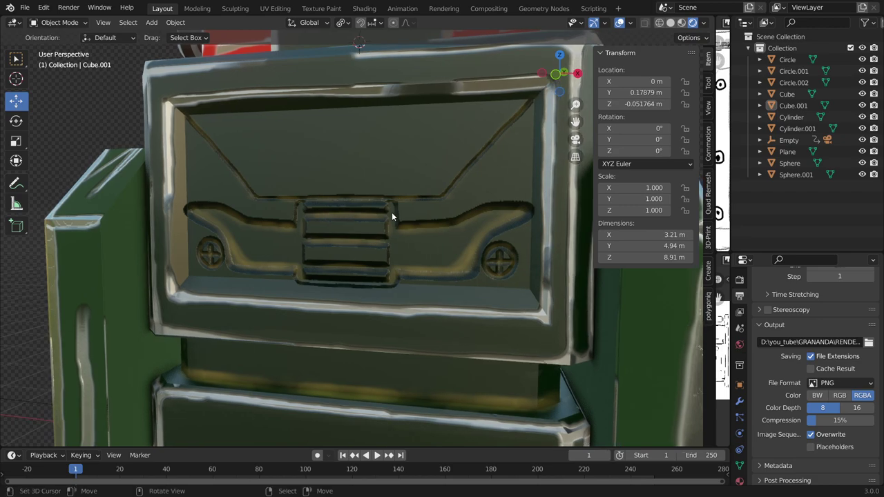
{"action": "scroll", "coordinate": [456, 245], "scroll_direction": "down", "scroll_amount": 6}
{"action": "middle_click_drag", "start_coordinate": [435, 254], "coordinate": [422, 242]}
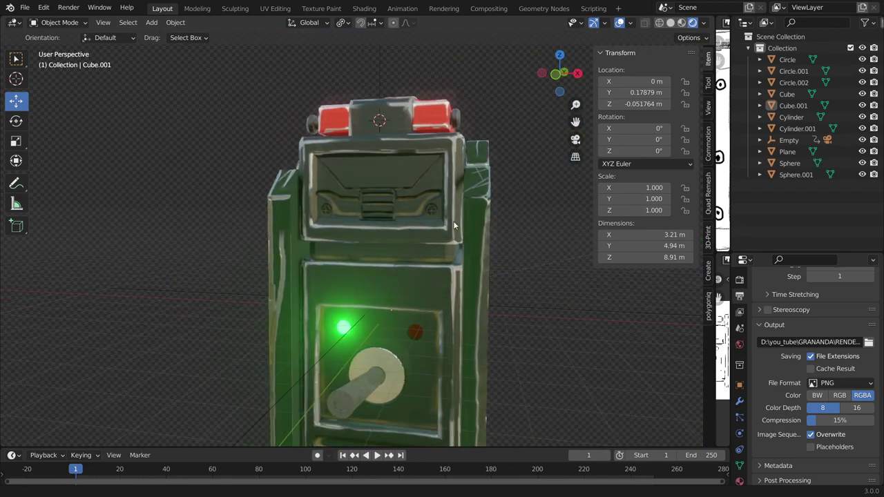
{"action": "scroll", "coordinate": [422, 242], "scroll_direction": "down", "scroll_amount": 3}
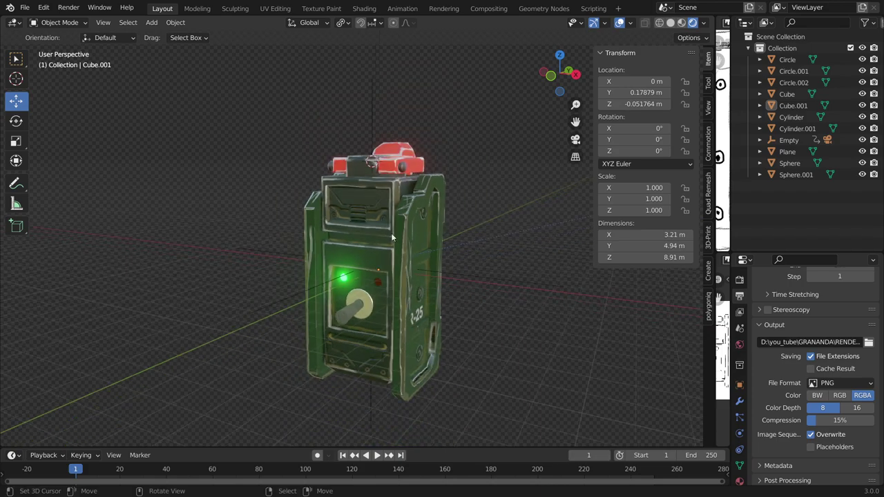
{"action": "middle_click_drag", "start_coordinate": [422, 242], "coordinate": [464, 256]}
{"action": "scroll", "coordinate": [410, 240], "scroll_direction": "up", "scroll_amount": 3}
{"action": "scroll", "coordinate": [411, 239], "scroll_direction": "up", "scroll_amount": 2}
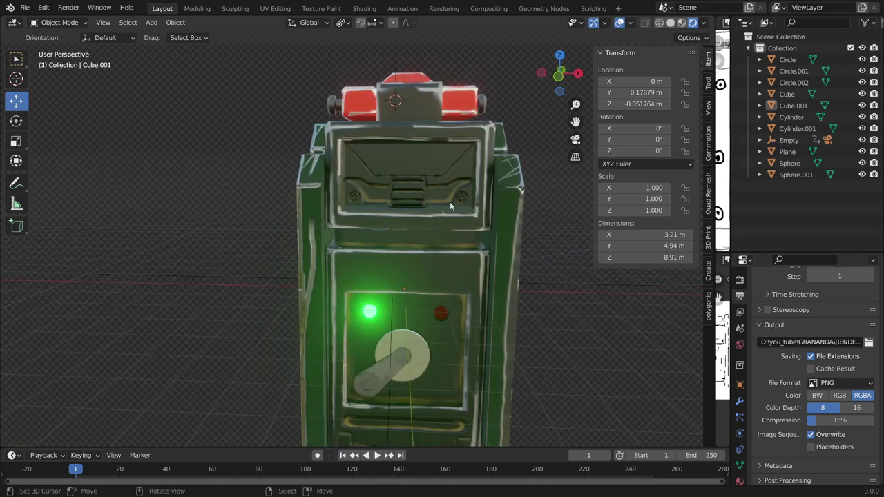
{"action": "scroll", "coordinate": [389, 254], "scroll_direction": "down", "scroll_amount": 3, "text": "shift"}
{"action": "scroll", "coordinate": [418, 290], "scroll_direction": "down", "scroll_amount": 2, "text": "shift"}
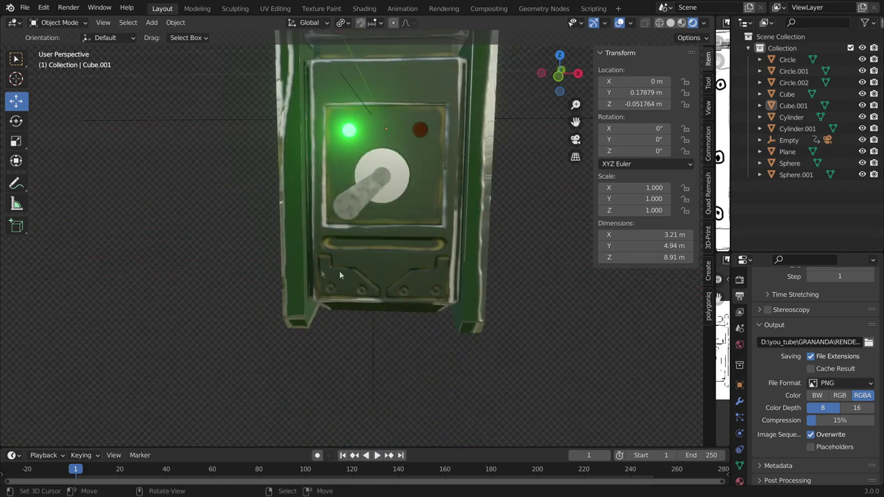
{"action": "scroll", "coordinate": [340, 275], "scroll_direction": "down", "scroll_amount": 2}
{"action": "scroll", "coordinate": [397, 254], "scroll_direction": "down", "scroll_amount": 2}
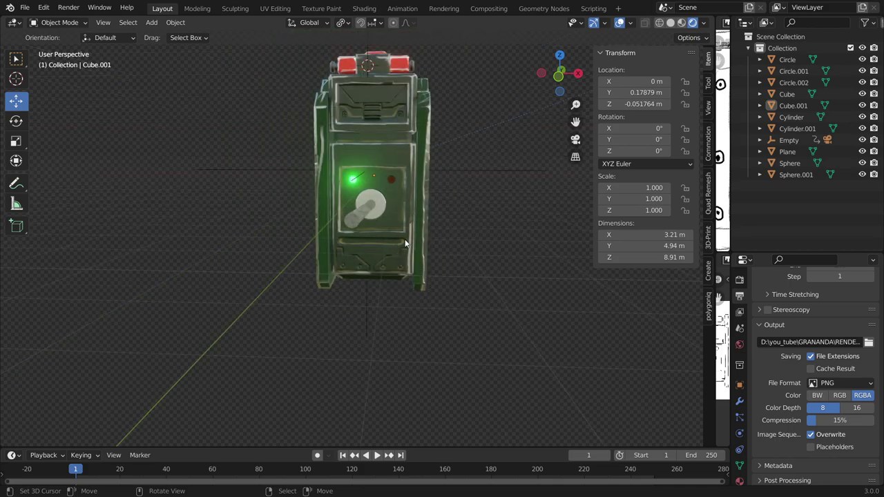
- Select the red top part Cube.001 and isolate it in local view
{"action": "middle_click_drag", "start_coordinate": [453, 285], "coordinate": [414, 250]}
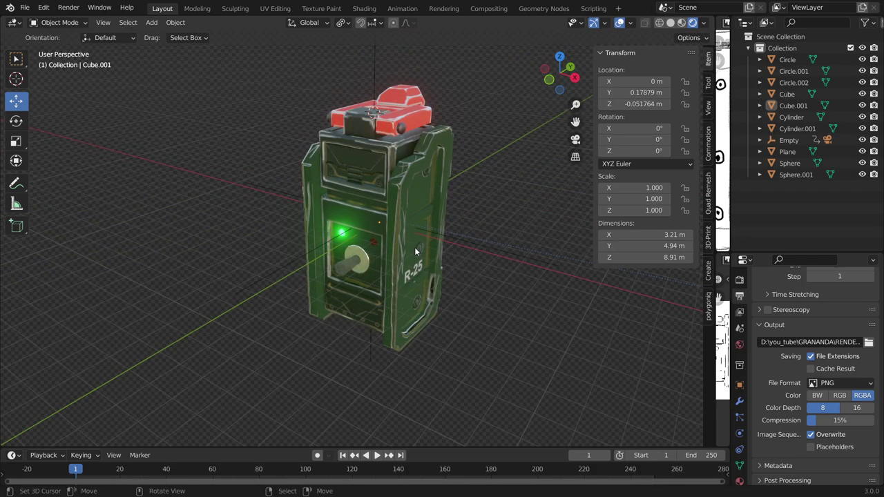
{"action": "scroll", "coordinate": [414, 248], "scroll_direction": "up", "scroll_amount": 2}
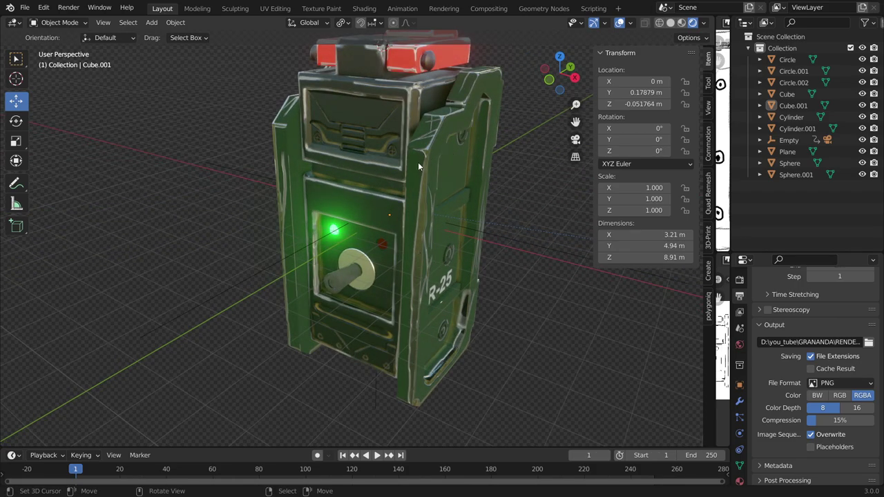
{"action": "mouse_move", "coordinate": [422, 159]}
{"action": "middle_mouse_down"}
{"action": "mouse_move", "coordinate": [437, 198]}
{"action": "mouse_move", "coordinate": [427, 217]}
{"action": "middle_mouse_up"}
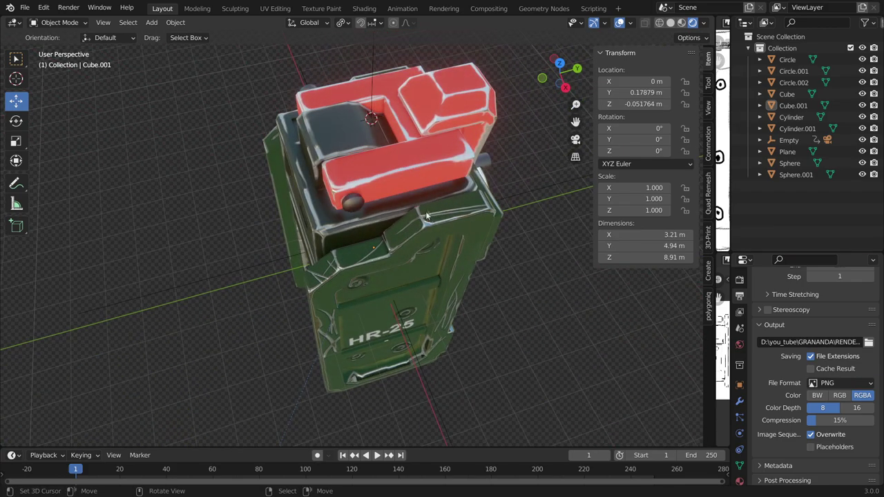
{"action": "scroll", "coordinate": [442, 209], "scroll_direction": "up", "scroll_amount": 3}
{"action": "scroll", "coordinate": [426, 222], "scroll_direction": "up", "scroll_amount": 2}
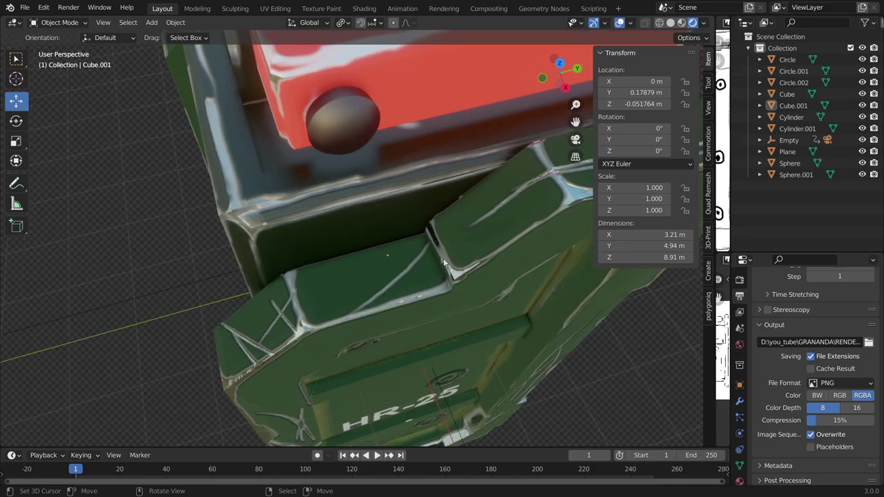
{"action": "scroll", "coordinate": [428, 264], "scroll_direction": "down", "scroll_amount": 3}
{"action": "scroll", "coordinate": [429, 264], "scroll_direction": "down", "scroll_amount": 3}
{"action": "mouse_move", "coordinate": [428, 264]}
{"action": "middle_mouse_down"}
{"action": "mouse_move", "coordinate": [436, 183]}
{"action": "mouse_move", "coordinate": [394, 147]}
{"action": "mouse_move", "coordinate": [397, 193]}
{"action": "middle_mouse_up"}
{"action": "scroll", "coordinate": [398, 193], "scroll_direction": "up", "scroll_amount": 2}
{"action": "scroll", "coordinate": [396, 178], "scroll_direction": "up", "scroll_amount": 2}
{"action": "left_click", "coordinate": [404, 116]}
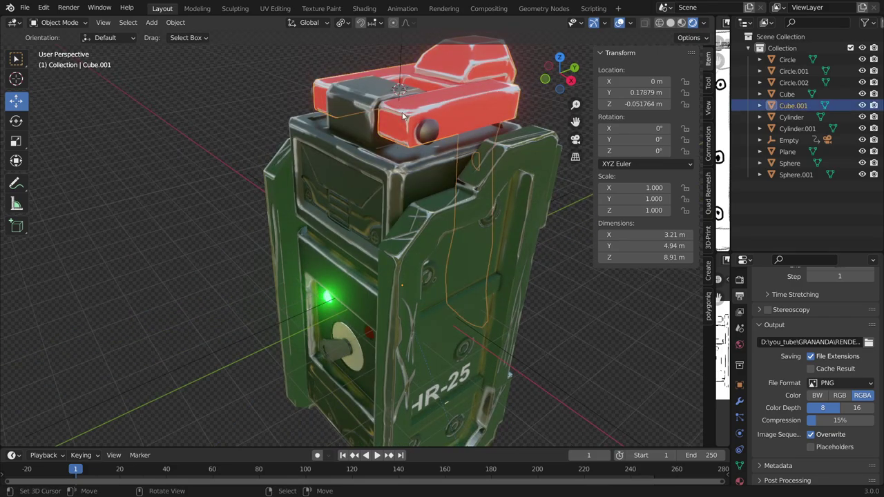
{"action": "key", "text": "KP_Divide"}
{"action": "scroll", "coordinate": [403, 116], "scroll_direction": "up", "scroll_amount": 1}
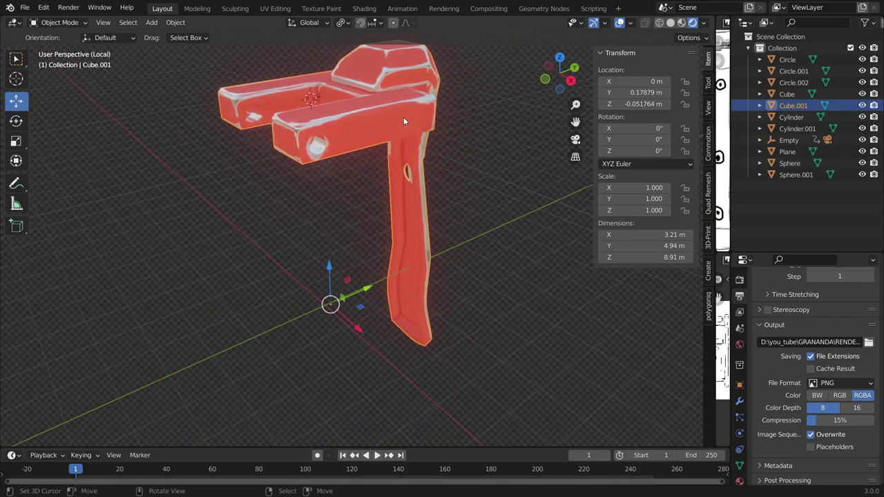
- In Shading, preview Material.001's image texture directly on the red top and orbit to inspect it
{"action": "scroll", "coordinate": [404, 117], "scroll_direction": "up", "scroll_amount": 2}
{"action": "scroll", "coordinate": [373, 269], "scroll_direction": "down", "scroll_amount": 2}
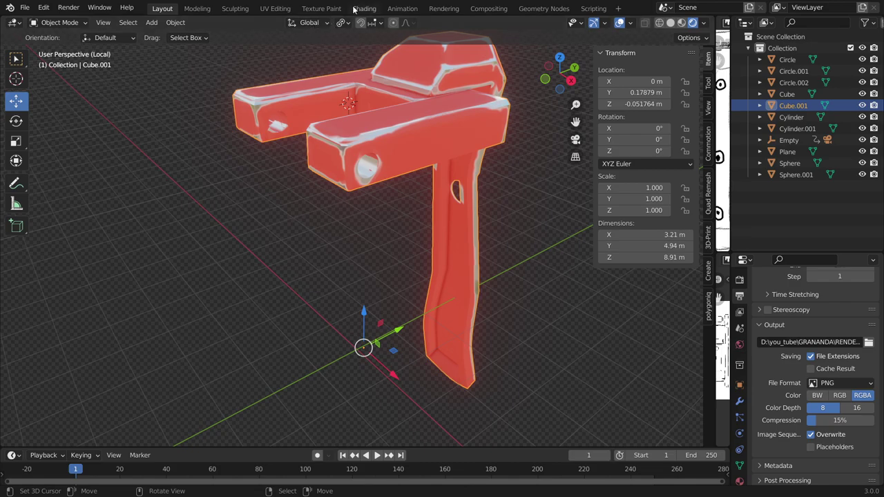
{"action": "left_click", "coordinate": [362, 9]}
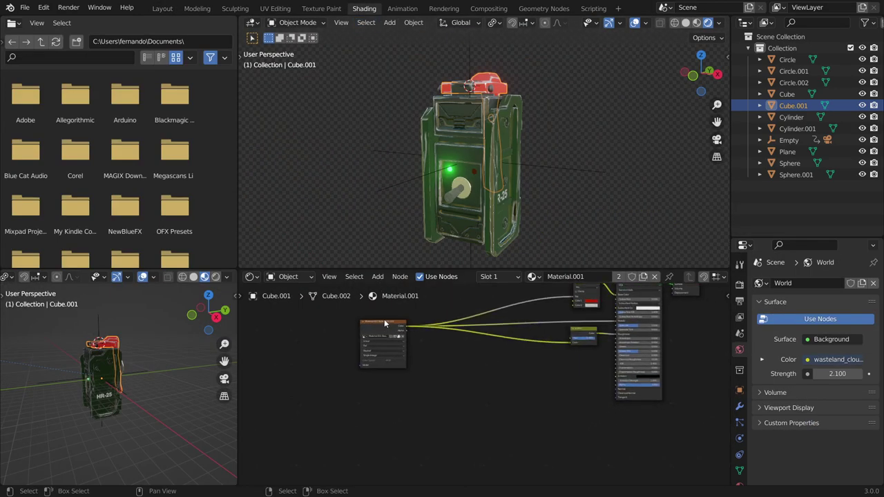
{"action": "left_click_drag", "start_coordinate": [384, 324], "coordinate": [393, 299]}
{"action": "scroll", "coordinate": [434, 350], "scroll_direction": "up", "scroll_amount": 1}
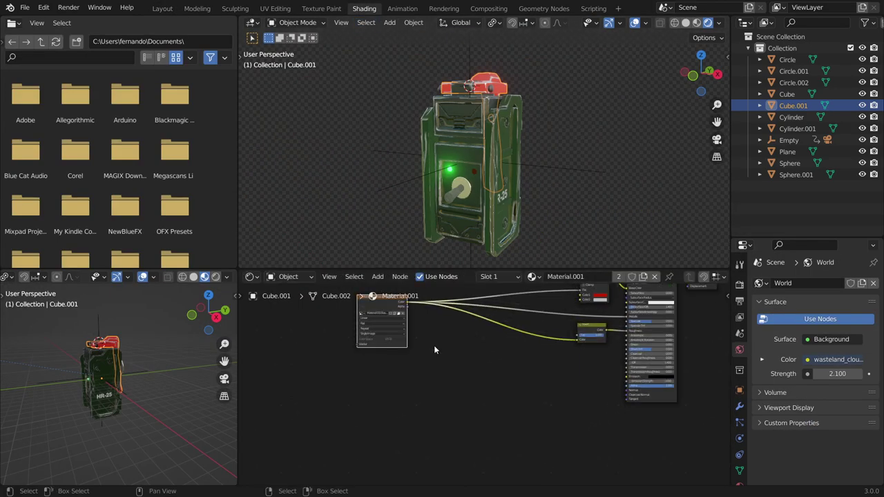
{"action": "scroll", "coordinate": [421, 349], "scroll_direction": "up", "scroll_amount": 2}
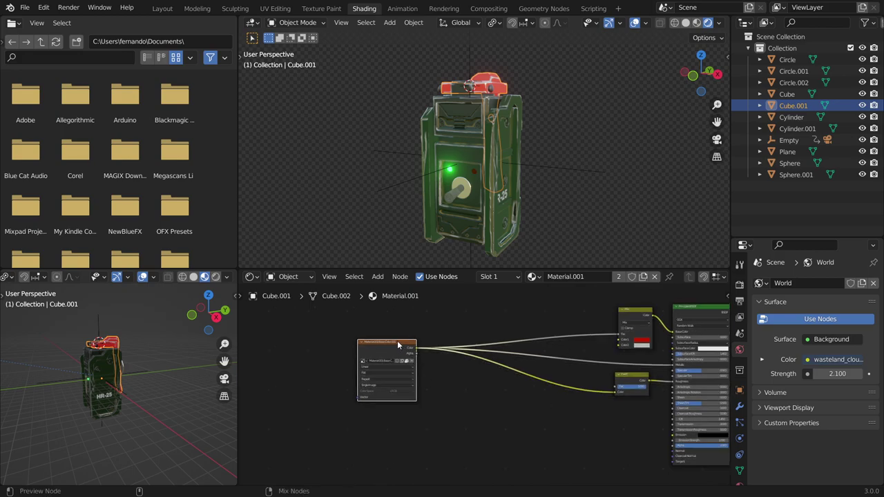
{"action": "left_click", "coordinate": [398, 346], "text": "ctrl+shift"}
{"action": "mouse_move", "coordinate": [523, 74]}
{"action": "middle_mouse_down"}
{"action": "mouse_move", "coordinate": [519, 139]}
{"action": "mouse_move", "coordinate": [478, 166]}
{"action": "mouse_move", "coordinate": [432, 138]}
{"action": "middle_mouse_up"}
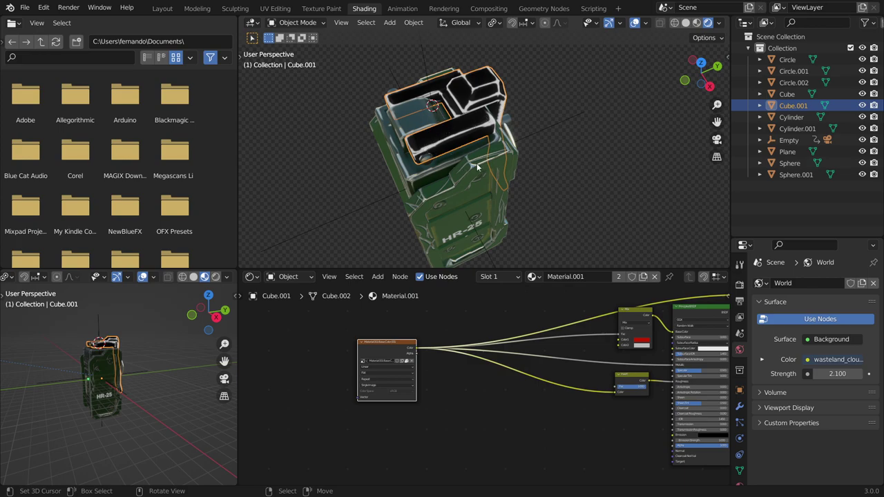
{"action": "scroll", "coordinate": [477, 166], "scroll_direction": "up", "scroll_amount": 2}
{"action": "scroll", "coordinate": [476, 166], "scroll_direction": "up", "scroll_amount": 3}
{"action": "middle_click_drag", "start_coordinate": [445, 150], "coordinate": [495, 122]}
{"action": "middle_click_drag", "start_coordinate": [422, 415], "coordinate": [458, 381]}
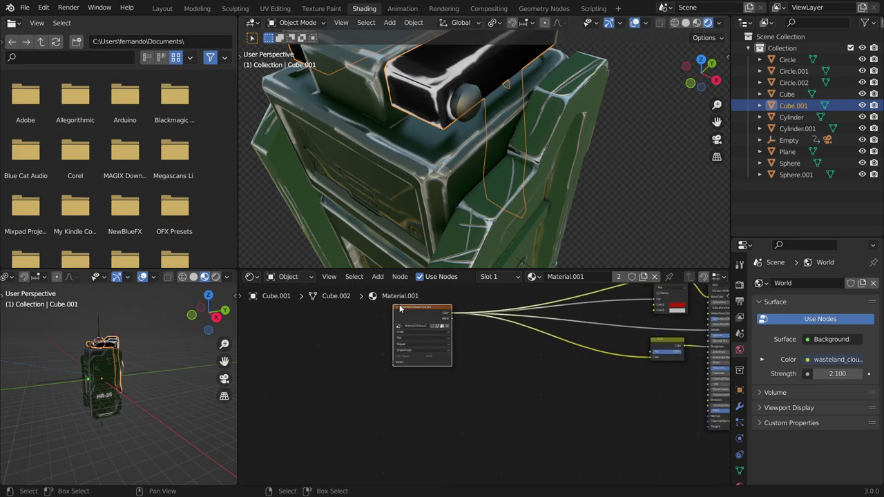
{"action": "scroll", "coordinate": [513, 452], "scroll_direction": "down", "scroll_amount": 2}
- Move Material Output further right and link the Principled BSDF to its Surface input
{"action": "mouse_move", "coordinate": [515, 449]}
{"action": "middle_mouse_down"}
{"action": "mouse_move", "coordinate": [484, 446]}
{"action": "mouse_move", "coordinate": [315, 374]}
{"action": "middle_mouse_up"}
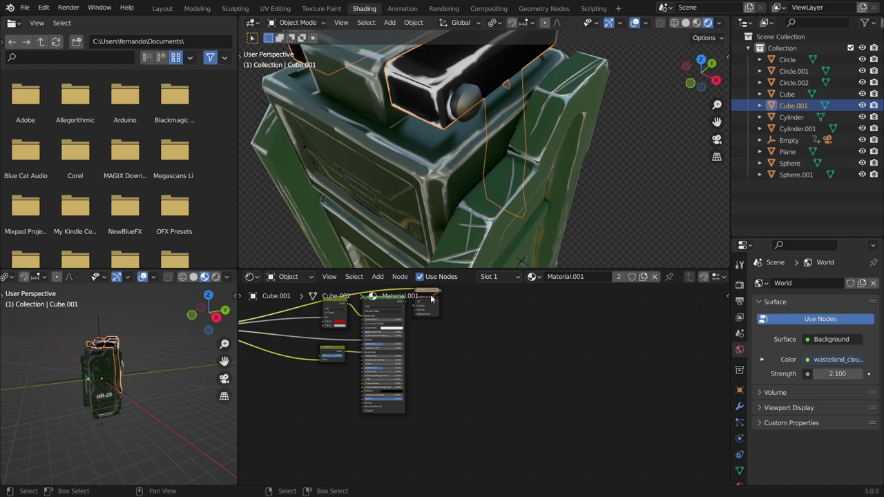
{"action": "left_click_drag", "start_coordinate": [431, 298], "coordinate": [531, 302]}
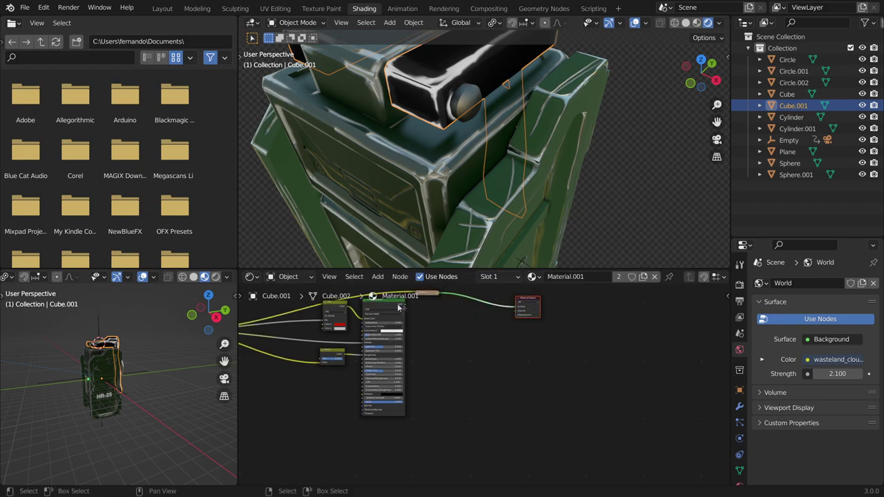
{"action": "left_click_drag", "start_coordinate": [406, 308], "coordinate": [517, 307]}
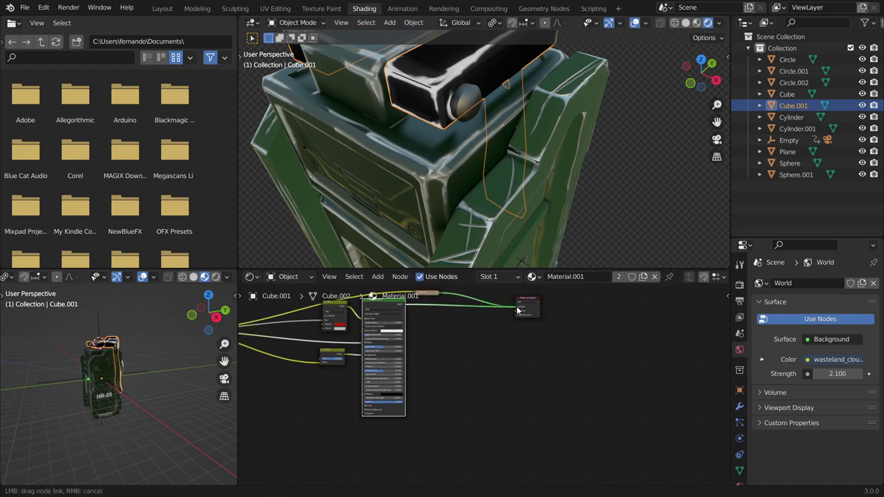
{"action": "mouse_move", "coordinate": [454, 133]}
{"action": "middle_mouse_down"}
{"action": "mouse_move", "coordinate": [462, 80]}
{"action": "mouse_move", "coordinate": [478, 133]}
{"action": "middle_mouse_up"}
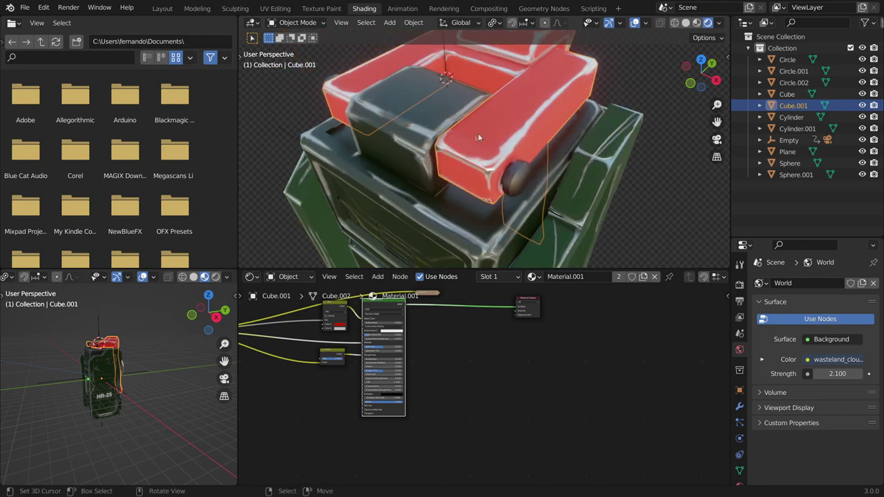
{"action": "middle_click_drag", "start_coordinate": [382, 362], "coordinate": [489, 401]}
{"action": "key", "text": "shift+a"}
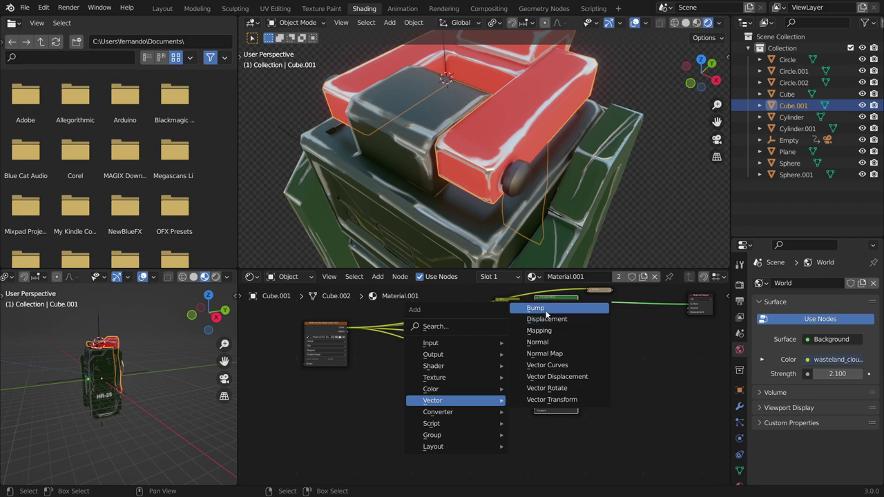
- Add a Bump node below the Principled BSDF and connect it to the BSDF's Normal
{"action": "left_click", "coordinate": [544, 308]}
{"action": "left_click", "coordinate": [503, 395]}
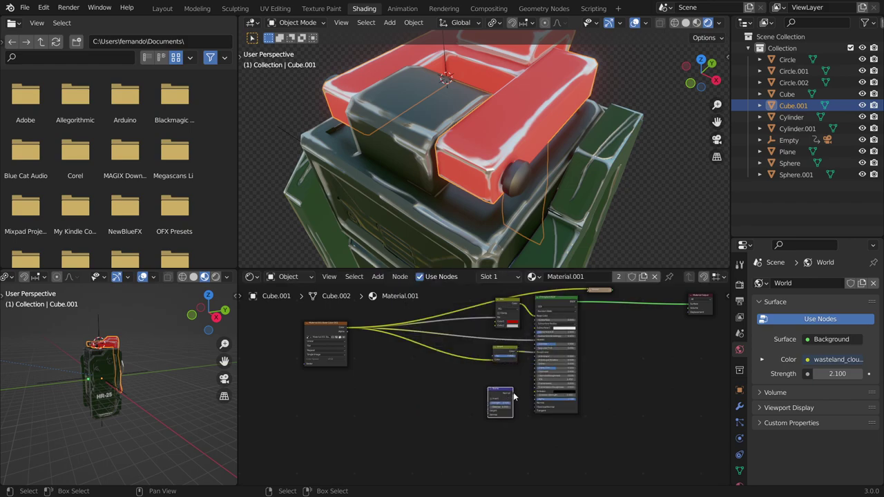
{"action": "left_click_drag", "start_coordinate": [514, 396], "coordinate": [535, 405]}
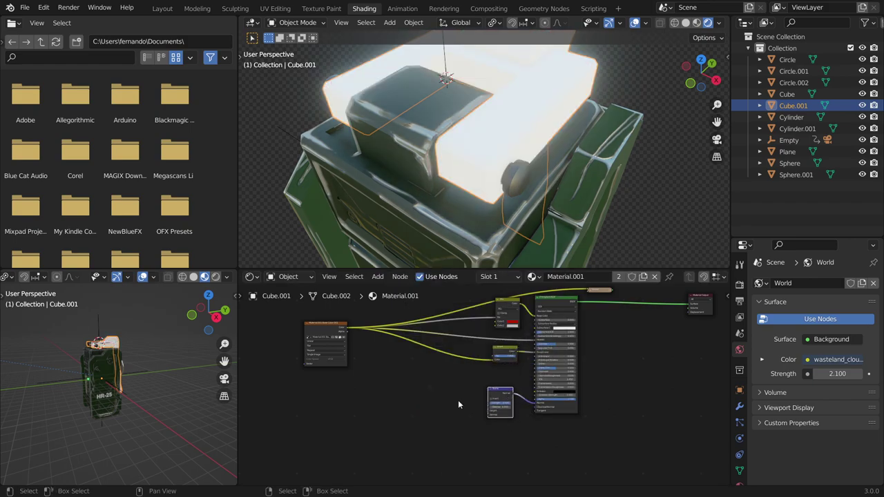
{"action": "left_click_drag", "start_coordinate": [334, 332], "coordinate": [347, 369]}
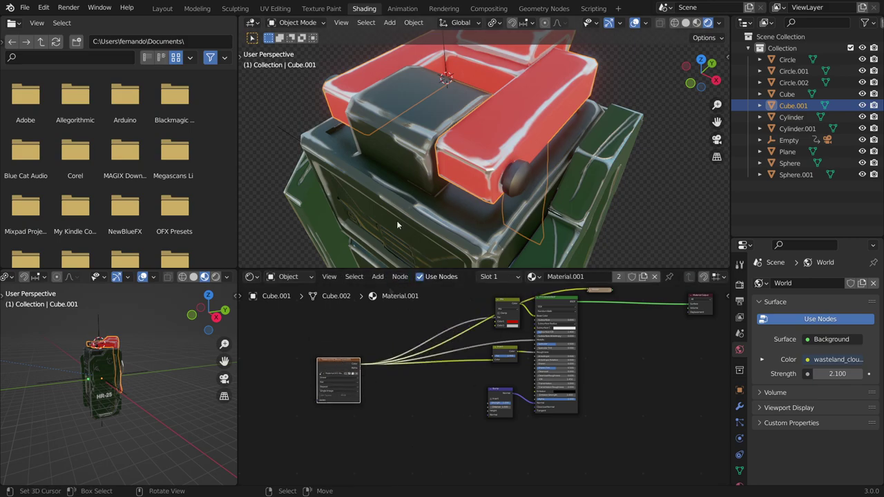
- Route the image texture's Color through a new ColorRamp into the Bump Height
{"action": "key", "text": "shift+a"}
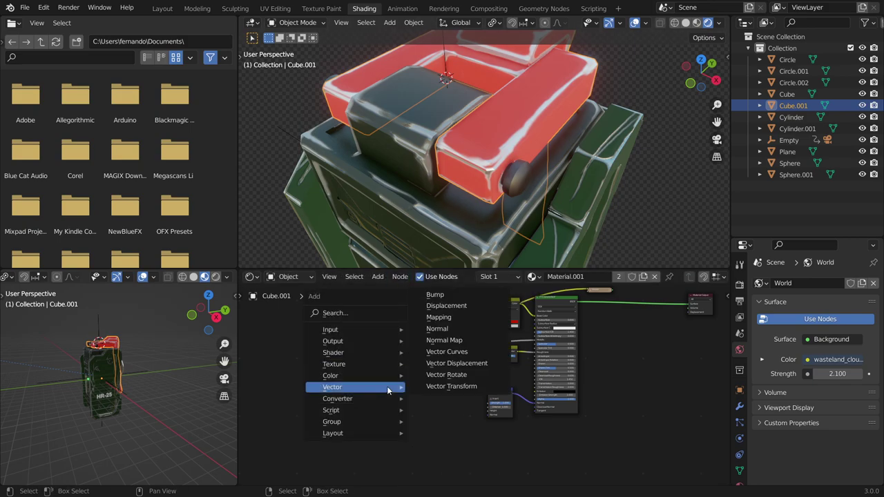
{"action": "mouse_move", "coordinate": [338, 399]}
{"action": "left_click", "coordinate": [456, 248]}
{"action": "left_click", "coordinate": [404, 393]}
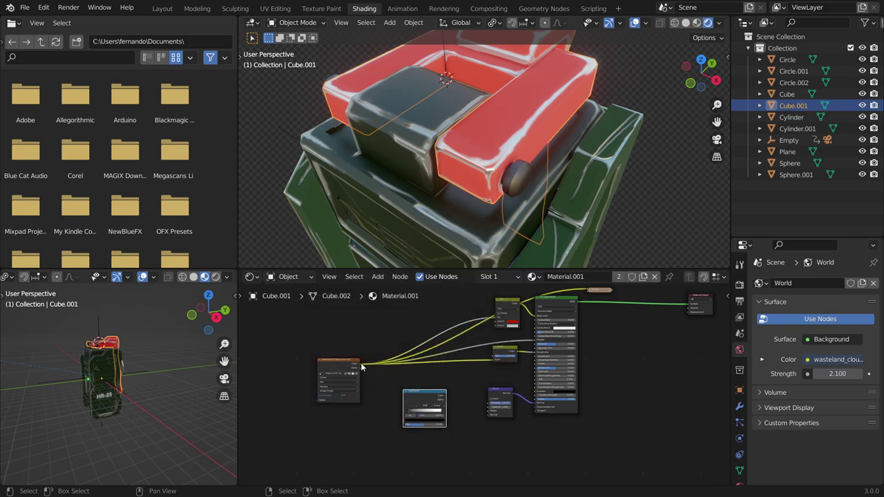
{"action": "left_click_drag", "start_coordinate": [359, 367], "coordinate": [406, 424]}
{"action": "left_click_drag", "start_coordinate": [446, 399], "coordinate": [489, 412]}
{"action": "scroll", "coordinate": [482, 183], "scroll_direction": "up", "scroll_amount": 2}
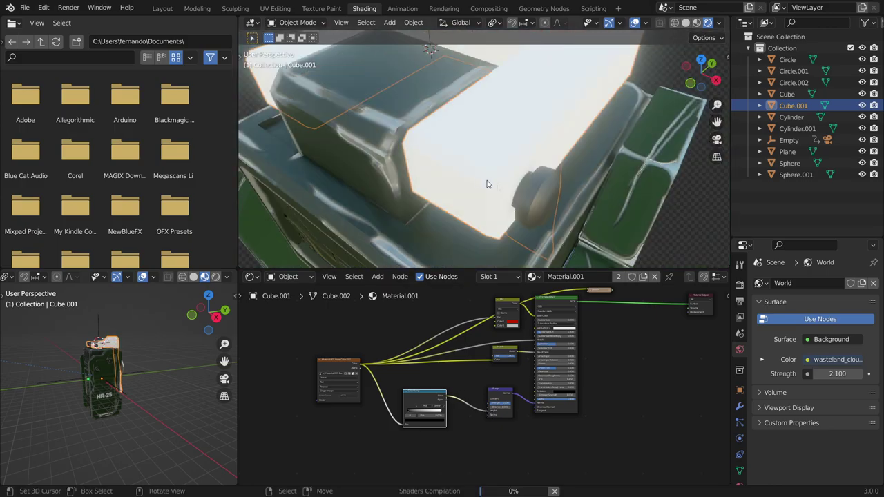
{"action": "scroll", "coordinate": [482, 182], "scroll_direction": "up", "scroll_amount": 3}
{"action": "scroll", "coordinate": [470, 176], "scroll_direction": "up", "scroll_amount": 3}
{"action": "middle_click_drag", "start_coordinate": [453, 169], "coordinate": [464, 173]}
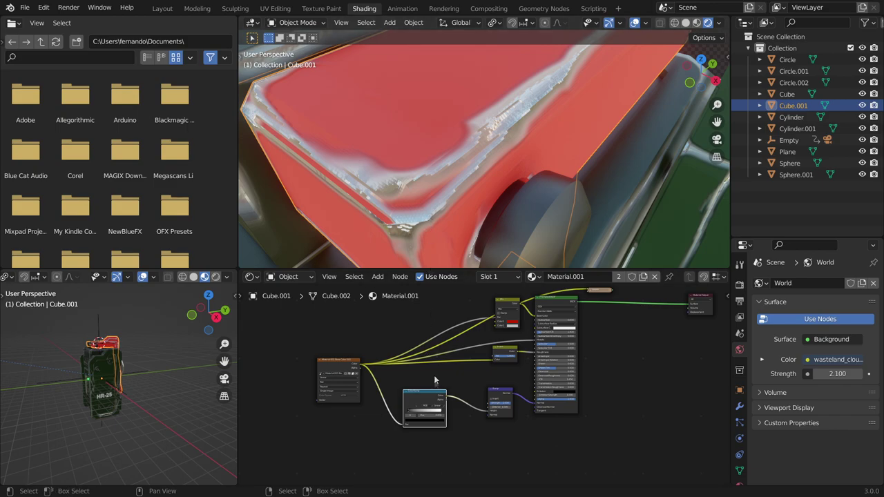
{"action": "middle_click_drag", "start_coordinate": [351, 365], "coordinate": [377, 360]}
{"action": "scroll", "coordinate": [376, 361], "scroll_direction": "up", "scroll_amount": 2}
{"action": "scroll", "coordinate": [365, 365], "scroll_direction": "up", "scroll_amount": 1}
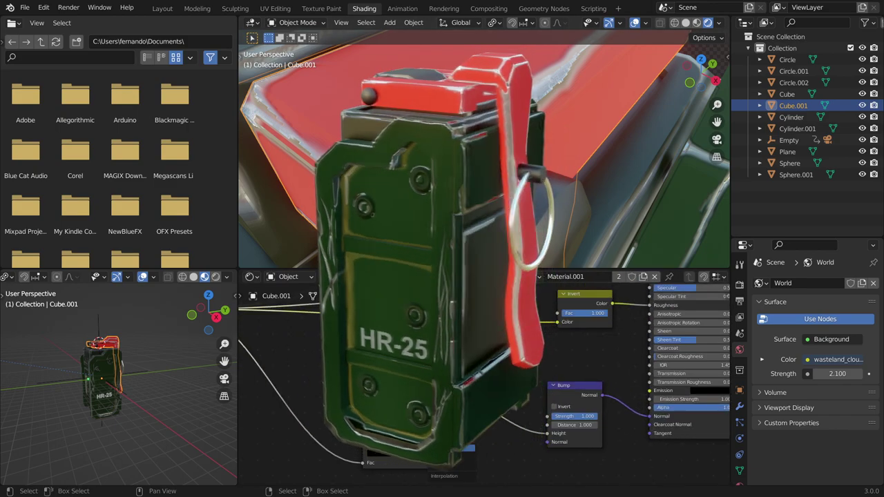
- Slide the ColorRamp's white stop left to 0.221 and check the red part's relief
{"action": "left_click", "coordinate": [448, 457]}
{"action": "left_click", "coordinate": [448, 458]}
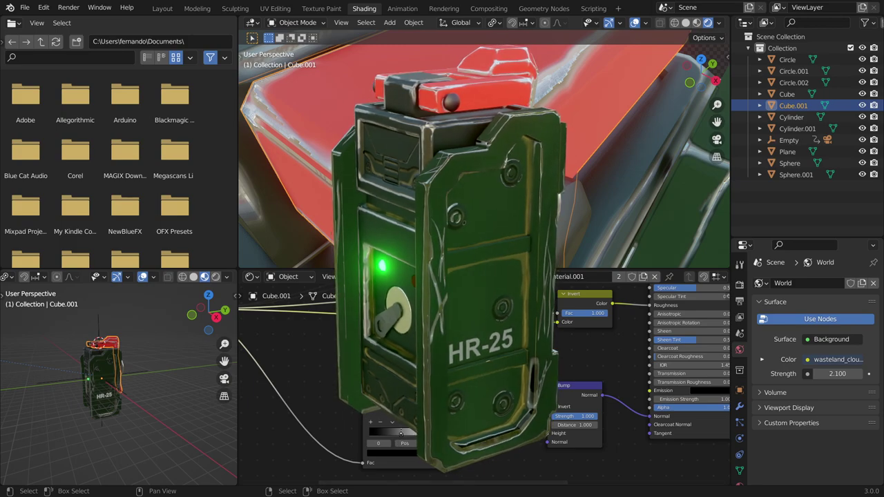
{"action": "left_click", "coordinate": [419, 433]}
{"action": "left_click_drag", "start_coordinate": [419, 433], "coordinate": [387, 434]}
{"action": "mouse_move", "coordinate": [428, 152]}
{"action": "middle_mouse_down"}
{"action": "mouse_move", "coordinate": [400, 163]}
{"action": "mouse_move", "coordinate": [416, 161]}
{"action": "middle_mouse_up"}
{"action": "scroll", "coordinate": [400, 163], "scroll_direction": "up", "scroll_amount": 3}
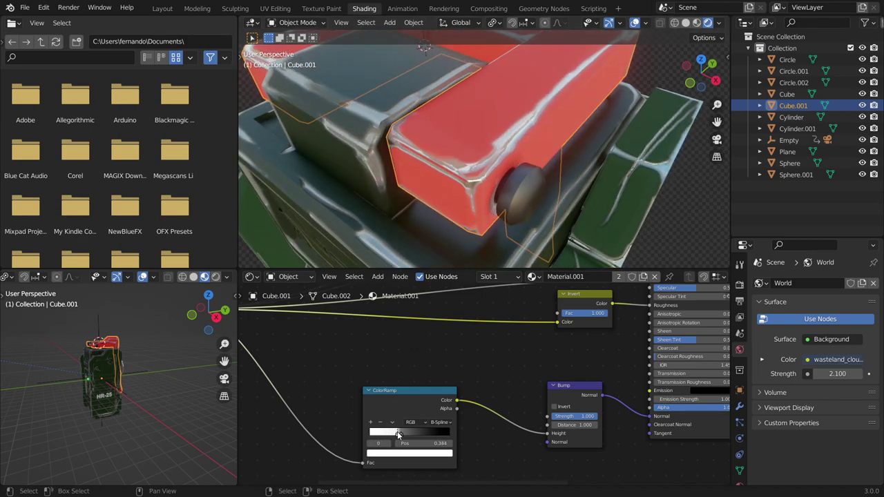
- Move the ColorRamp stop to 0.551 and make room left of the ColorRamp node
{"action": "mouse_move", "coordinate": [402, 435]}
{"action": "left_mouse_down"}
{"action": "mouse_move", "coordinate": [423, 431]}
{"action": "mouse_move", "coordinate": [415, 431]}
{"action": "left_mouse_up"}
{"action": "mouse_move", "coordinate": [461, 178]}
{"action": "middle_mouse_down"}
{"action": "mouse_move", "coordinate": [413, 167]}
{"action": "mouse_move", "coordinate": [507, 125]}
{"action": "middle_mouse_up"}
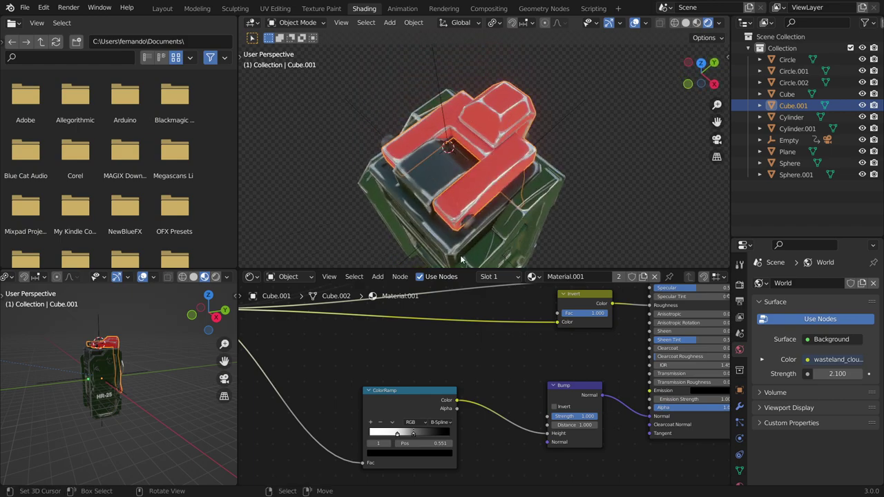
{"action": "middle_click_drag", "start_coordinate": [459, 297], "coordinate": [518, 294]}
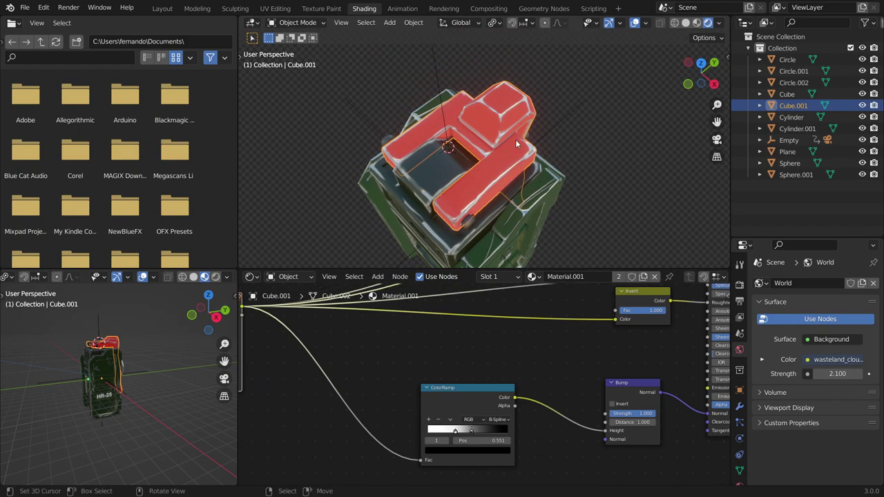
{"action": "scroll", "coordinate": [515, 143], "scroll_direction": "up", "scroll_amount": 5}
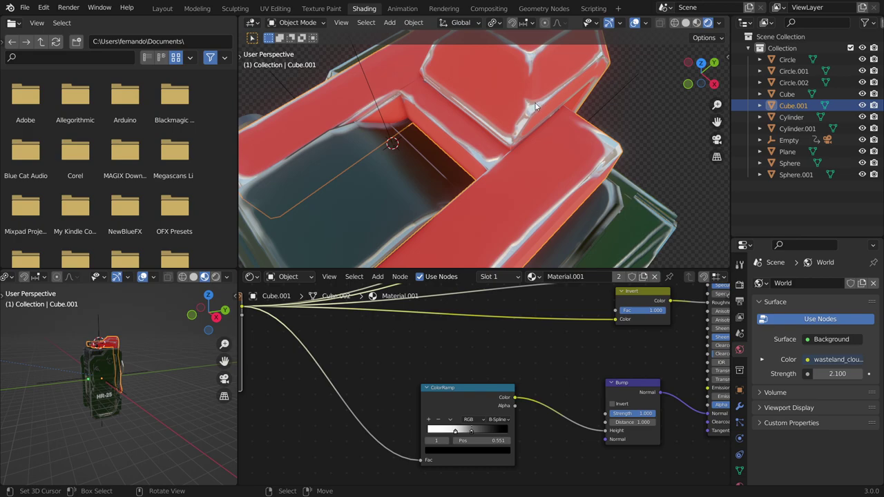
{"action": "middle_click_drag", "start_coordinate": [442, 366], "coordinate": [483, 370]}
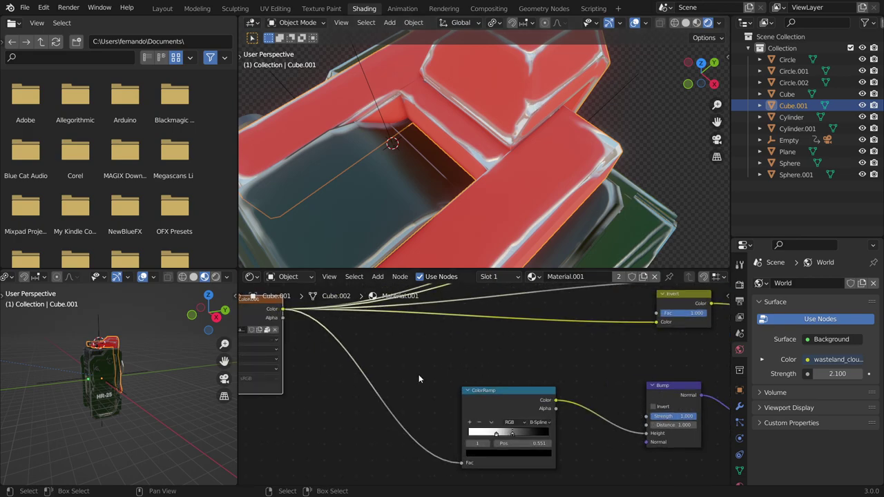
- Insert a Math node onto the link feeding the ColorRamp's Fac
{"action": "key", "text": "shift+a"}
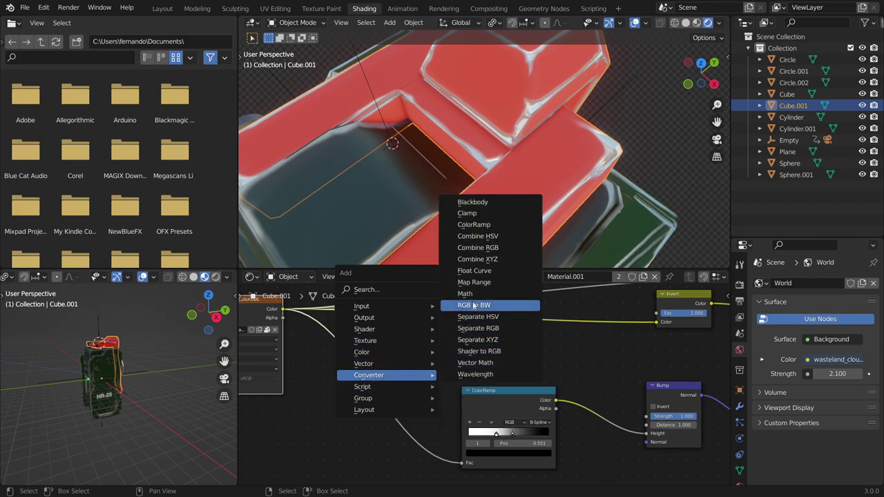
{"action": "mouse_move", "coordinate": [369, 375]}
{"action": "left_click", "coordinate": [476, 303]}
{"action": "left_click", "coordinate": [383, 353]}
{"action": "scroll", "coordinate": [527, 311], "scroll_direction": "up", "scroll_amount": 2}
{"action": "scroll", "coordinate": [527, 310], "scroll_direction": "up", "scroll_amount": 1}
{"action": "middle_click_drag", "start_coordinate": [527, 310], "coordinate": [464, 355]}
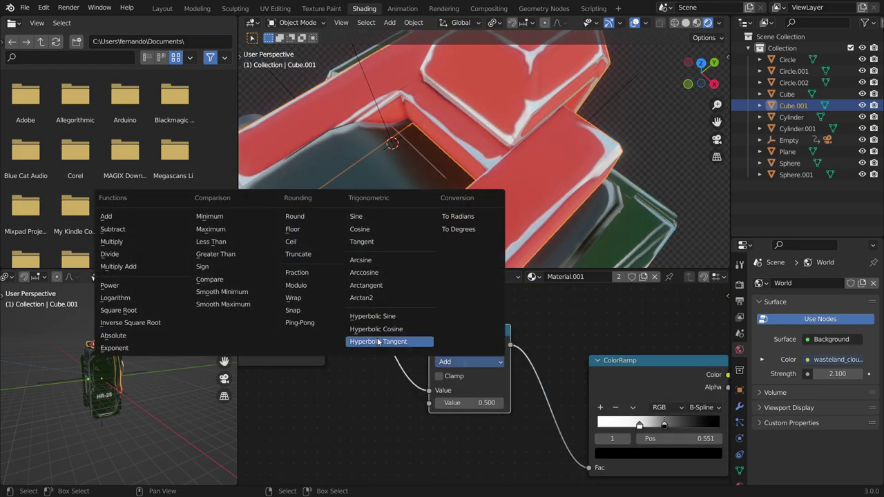
- Switch the Math node to Snap and drag its Increment to 0.700
{"action": "left_click", "coordinate": [308, 312]}
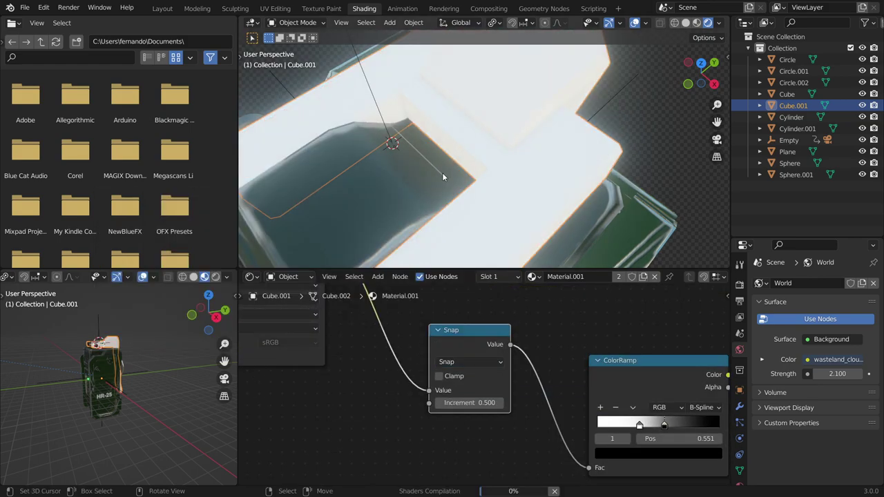
{"action": "scroll", "coordinate": [511, 131], "scroll_direction": "up", "scroll_amount": 3}
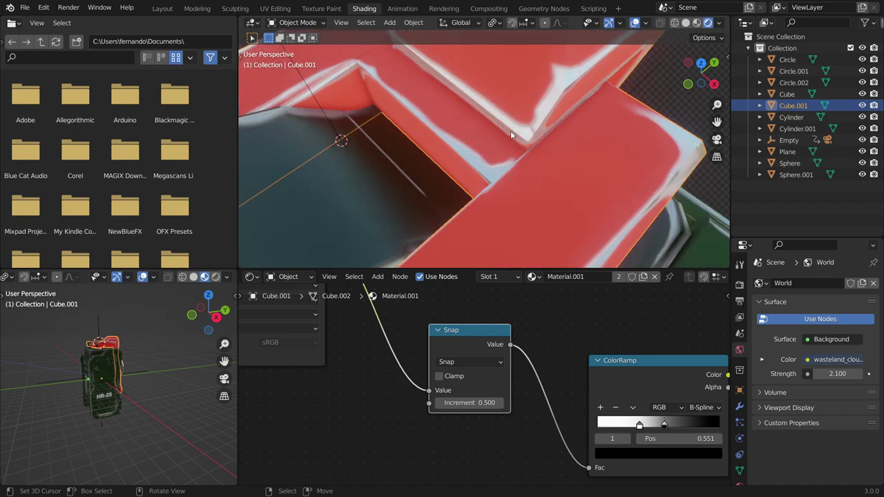
{"action": "middle_click_drag", "start_coordinate": [510, 134], "coordinate": [472, 138]}
{"action": "mouse_move", "coordinate": [458, 406]}
{"action": "left_mouse_down"}
{"action": "mouse_move", "coordinate": [486, 406]}
{"action": "mouse_move", "coordinate": [442, 403]}
{"action": "left_mouse_up"}
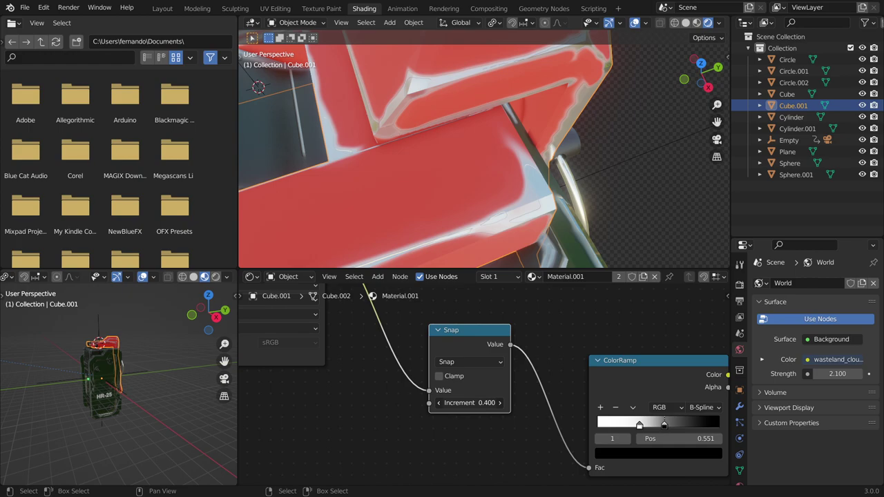
{"action": "left_click_drag", "start_coordinate": [470, 403], "coordinate": [449, 403]}
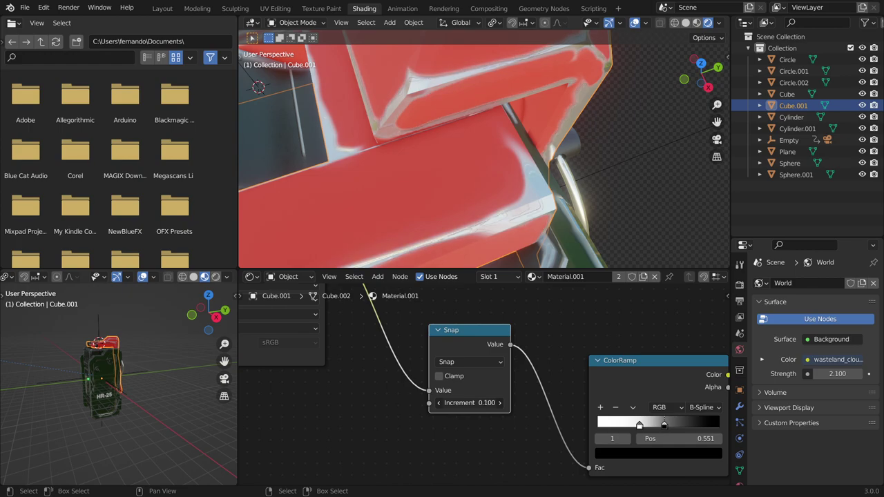
{"action": "left_click_drag", "start_coordinate": [470, 403], "coordinate": [449, 403]}
- Deselect Cube.001 and orbit to a front view to judge the stepped red highlights
{"action": "scroll", "coordinate": [451, 176], "scroll_direction": "down", "scroll_amount": 4}
{"action": "scroll", "coordinate": [451, 176], "scroll_direction": "up", "scroll_amount": 3}
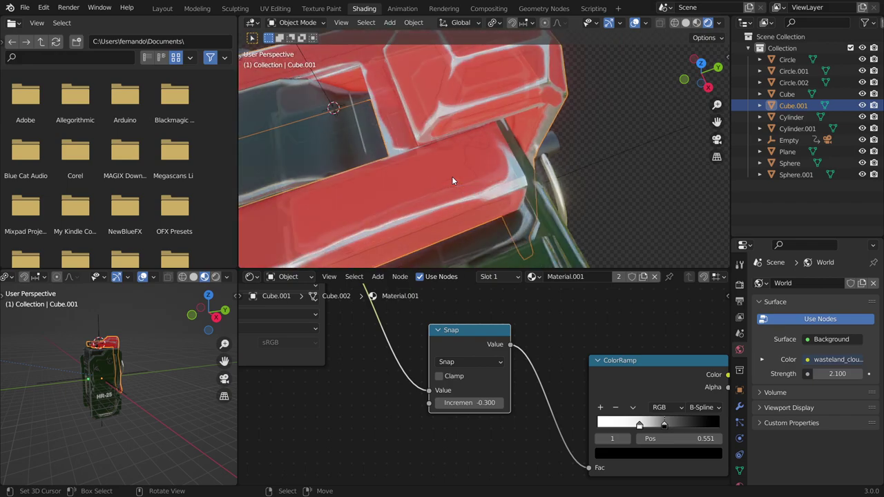
{"action": "scroll", "coordinate": [452, 177], "scroll_direction": "up", "scroll_amount": 2}
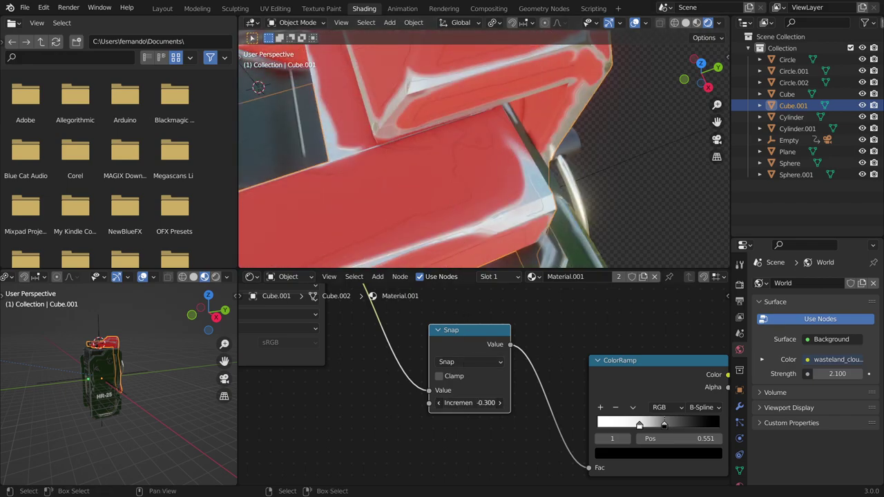
{"action": "scroll", "coordinate": [442, 177], "scroll_direction": "down", "scroll_amount": 3}
{"action": "middle_click_drag", "start_coordinate": [442, 178], "coordinate": [455, 186]}
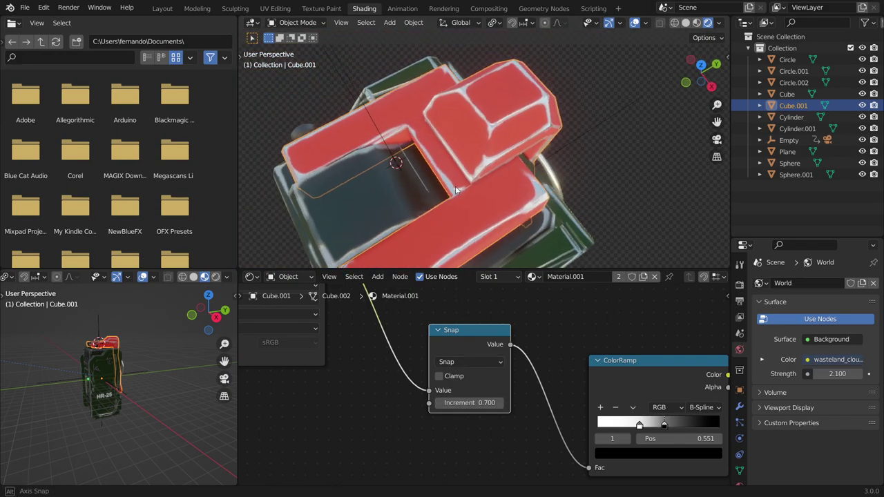
{"action": "scroll", "coordinate": [450, 181], "scroll_direction": "up", "scroll_amount": 3}
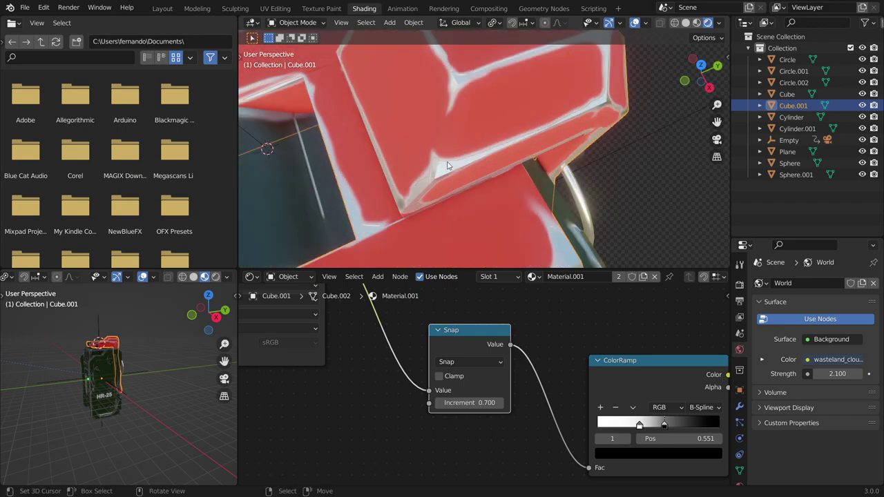
{"action": "middle_click_drag", "start_coordinate": [600, 56], "coordinate": [551, 137]}
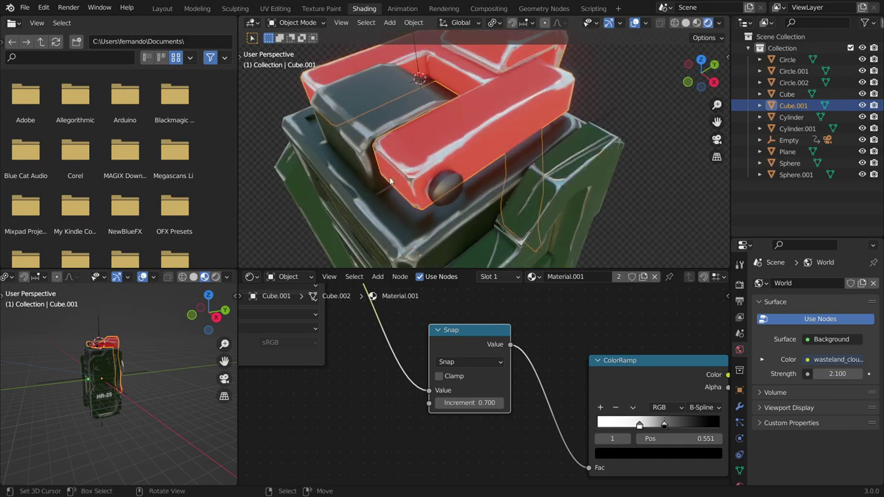
{"action": "left_click", "coordinate": [646, 118]}
{"action": "mouse_move", "coordinate": [646, 119]}
{"action": "middle_mouse_down"}
{"action": "mouse_move", "coordinate": [661, 175]}
{"action": "mouse_move", "coordinate": [668, 172]}
{"action": "mouse_move", "coordinate": [631, 181]}
{"action": "mouse_move", "coordinate": [430, 163]}
{"action": "middle_mouse_up"}
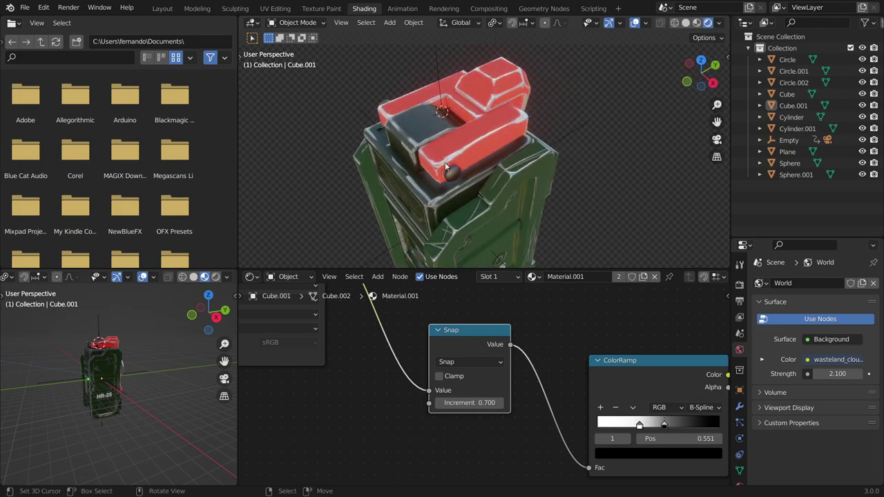
{"action": "scroll", "coordinate": [392, 380], "scroll_direction": "up", "scroll_amount": 2}
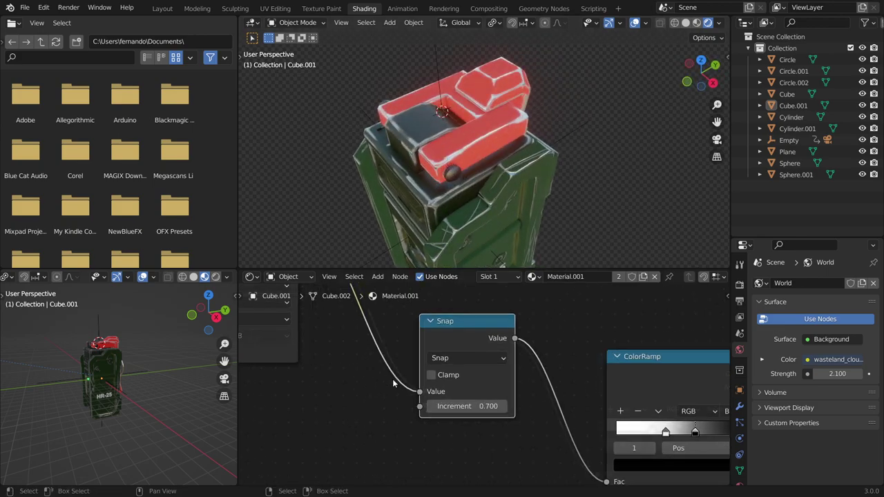
- Change the Math node to Ping-Pong with Scale -0.600
{"action": "scroll", "coordinate": [392, 378], "scroll_direction": "up", "scroll_amount": 1}
{"action": "left_click", "coordinate": [454, 348]}
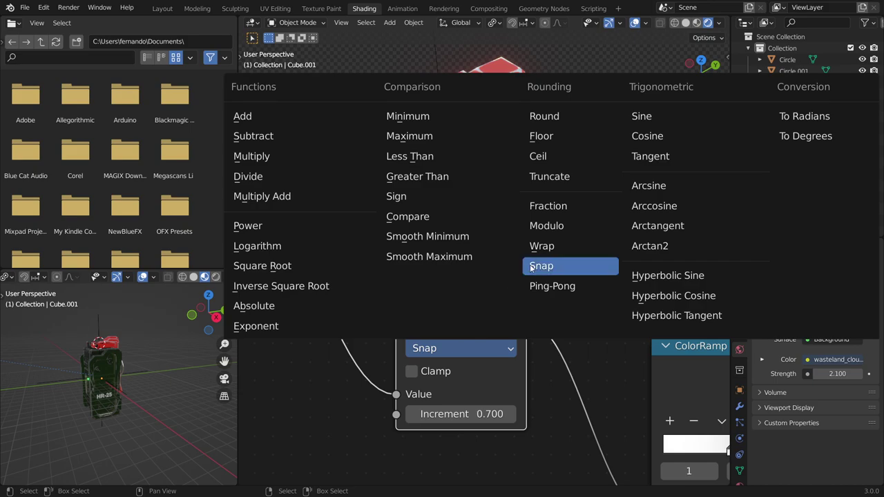
{"action": "left_click", "coordinate": [545, 285]}
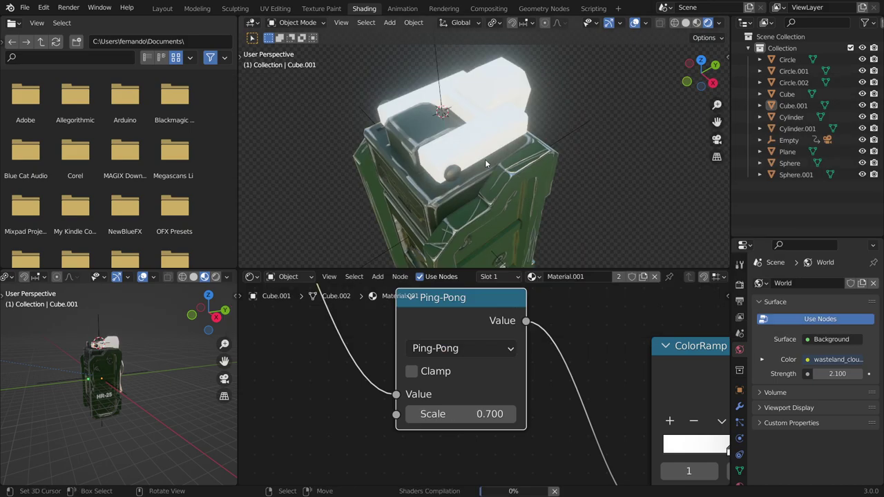
{"action": "scroll", "coordinate": [485, 160], "scroll_direction": "up", "scroll_amount": 3}
{"action": "scroll", "coordinate": [485, 159], "scroll_direction": "up", "scroll_amount": 3}
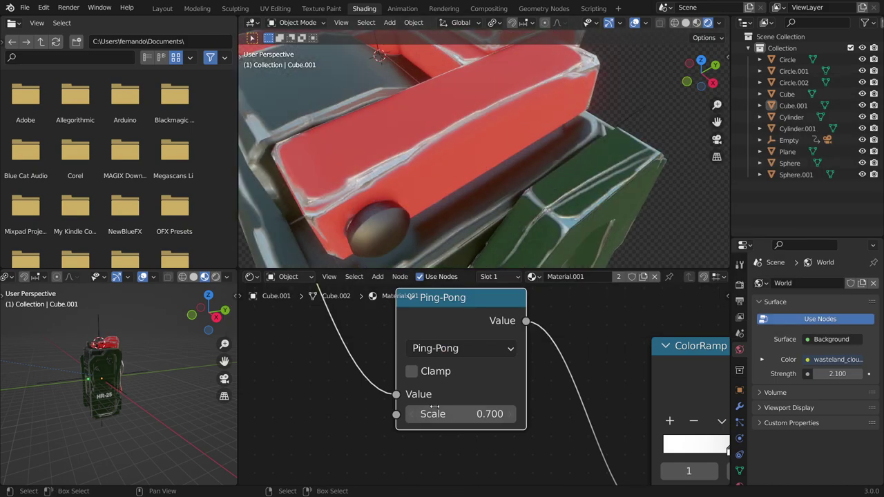
{"action": "mouse_move", "coordinate": [433, 409]}
{"action": "left_mouse_down"}
{"action": "mouse_move", "coordinate": [497, 409]}
{"action": "mouse_move", "coordinate": [435, 413]}
{"action": "left_mouse_up"}
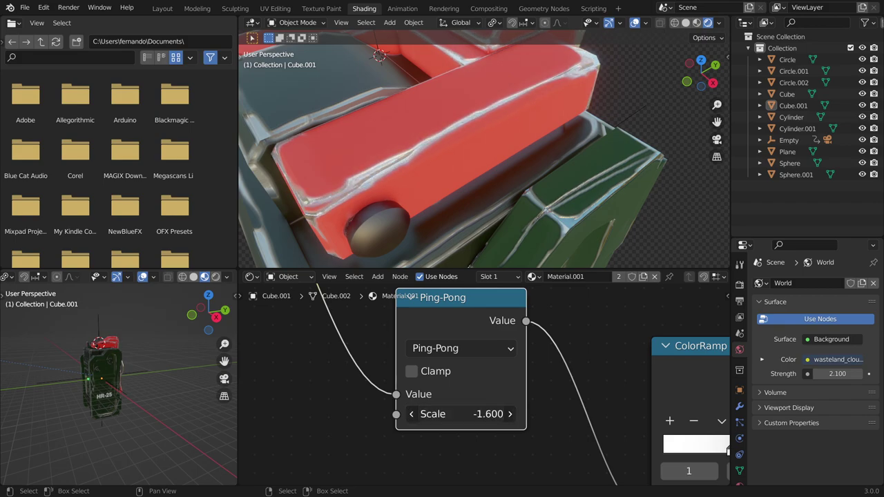
{"action": "left_click_drag", "start_coordinate": [456, 413], "coordinate": [477, 414]}
- Orbit and zoom out to view the whole red-topped device from above
{"action": "middle_click_drag", "start_coordinate": [455, 187], "coordinate": [486, 181]}
{"action": "scroll", "coordinate": [486, 180], "scroll_direction": "down", "scroll_amount": 1}
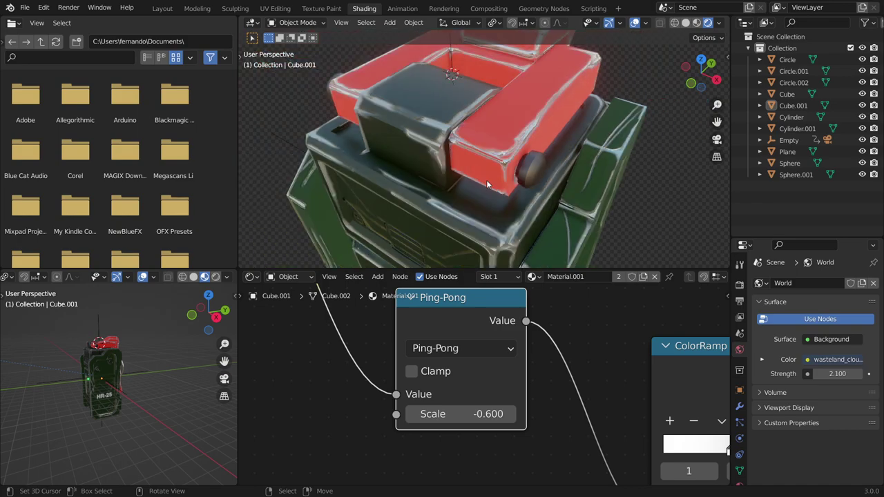
{"action": "scroll", "coordinate": [487, 180], "scroll_direction": "down", "scroll_amount": 1}
{"action": "scroll", "coordinate": [486, 180], "scroll_direction": "down", "scroll_amount": 1}
{"action": "middle_click_drag", "start_coordinate": [486, 180], "coordinate": [441, 174]}
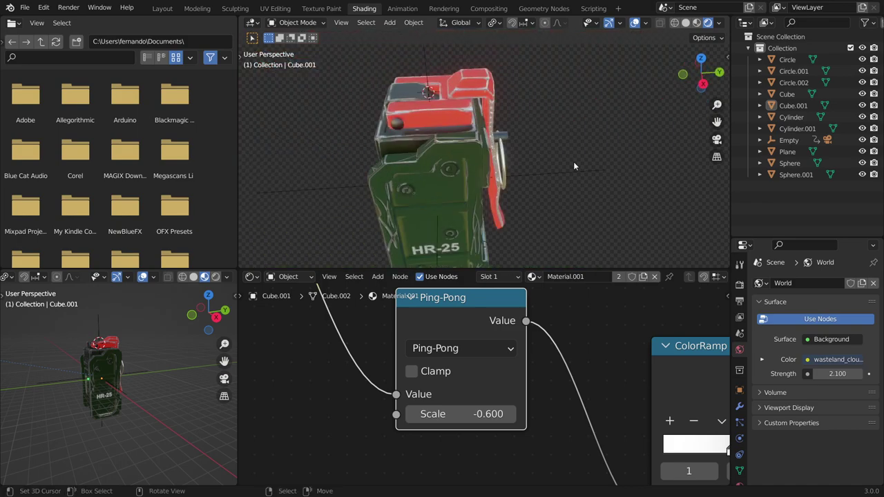